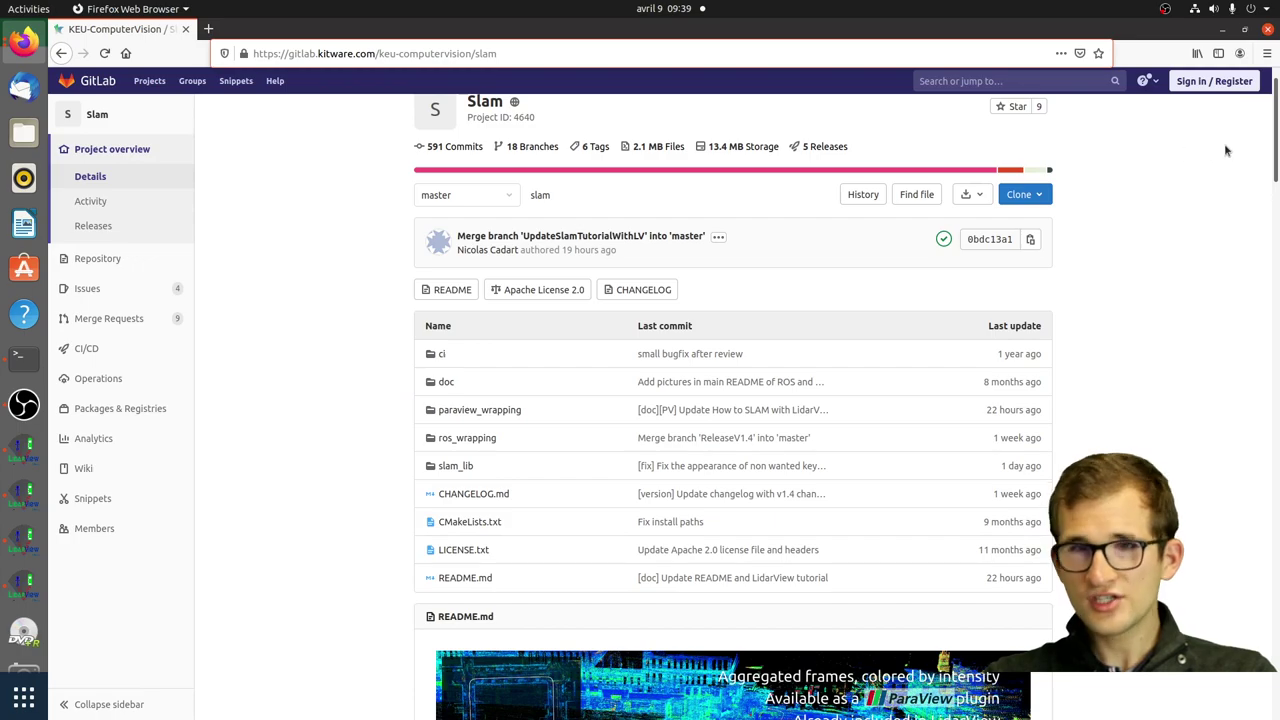
Step: Scroll the SLAM README to 'Use SLAM in LidarView' and follow its 'here' link to the pre-built binaries
{"action": "left_click_drag", "start_coordinate": [1275, 142], "coordinate": [1177, 685]}
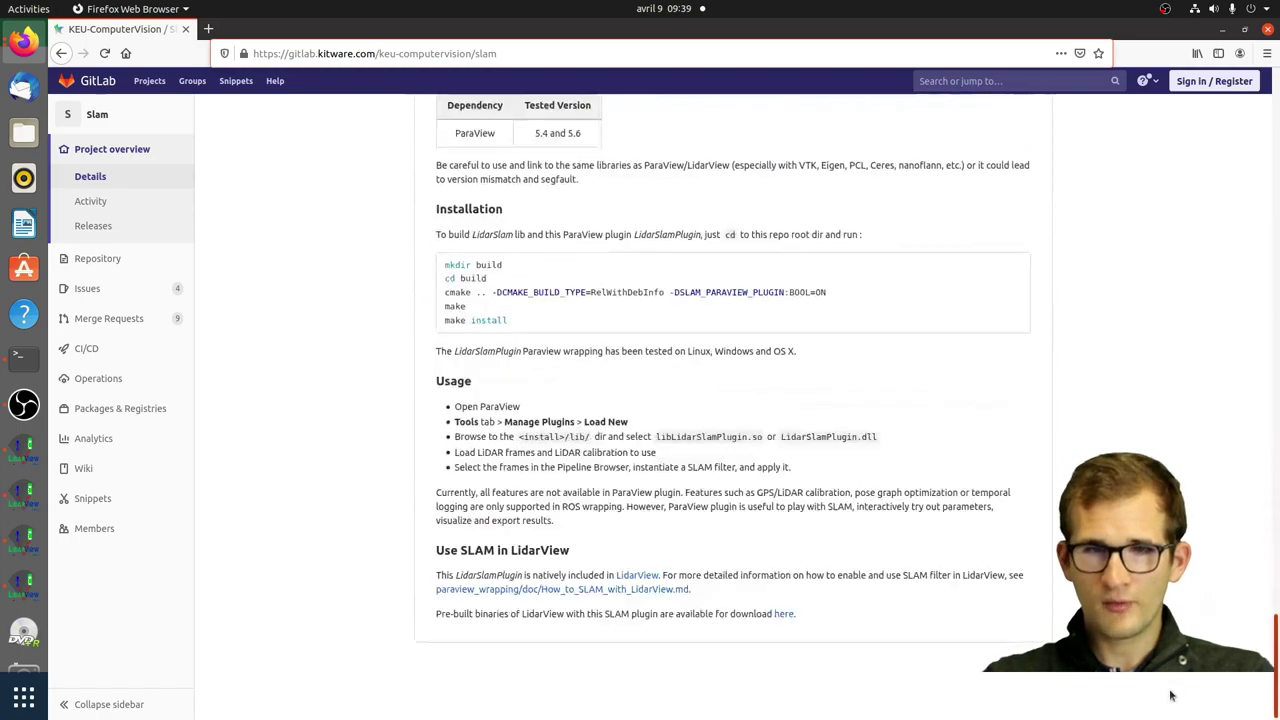
{"action": "left_click", "coordinate": [783, 613]}
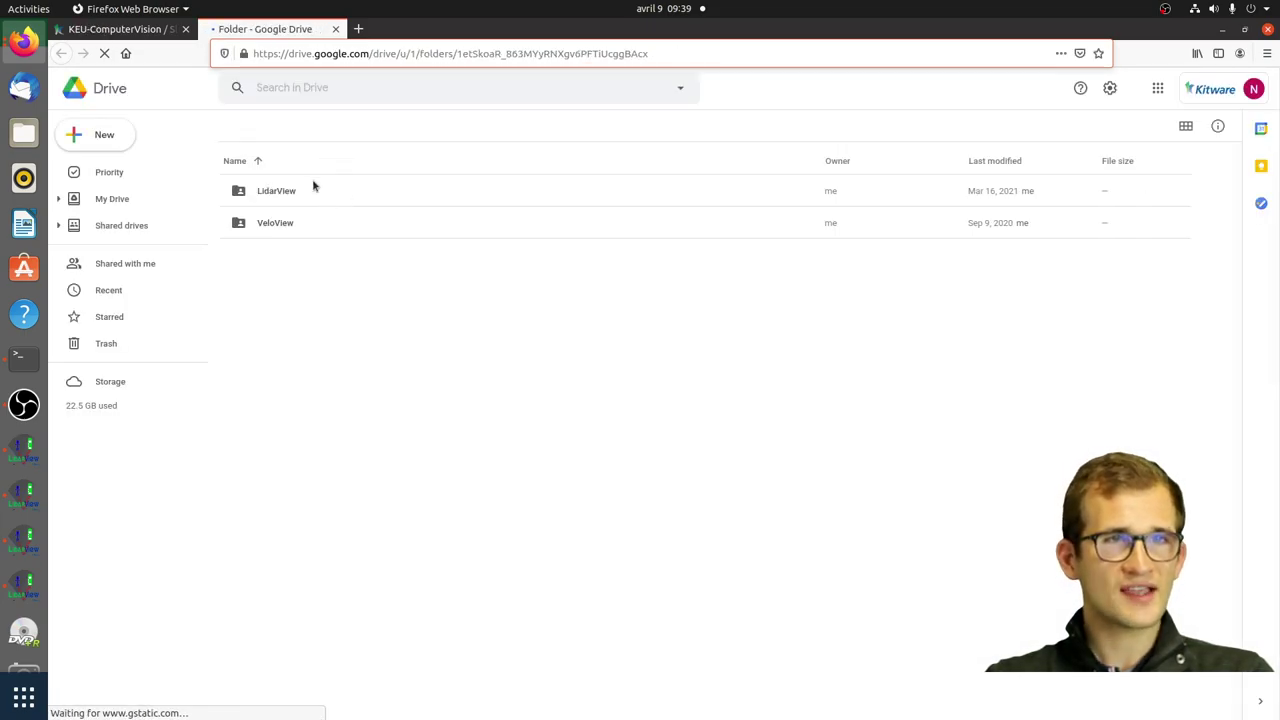
Step: Open the LidarView binaries folder in Google Drive, then return to the LidarView application
{"action": "left_click", "coordinate": [277, 185]}
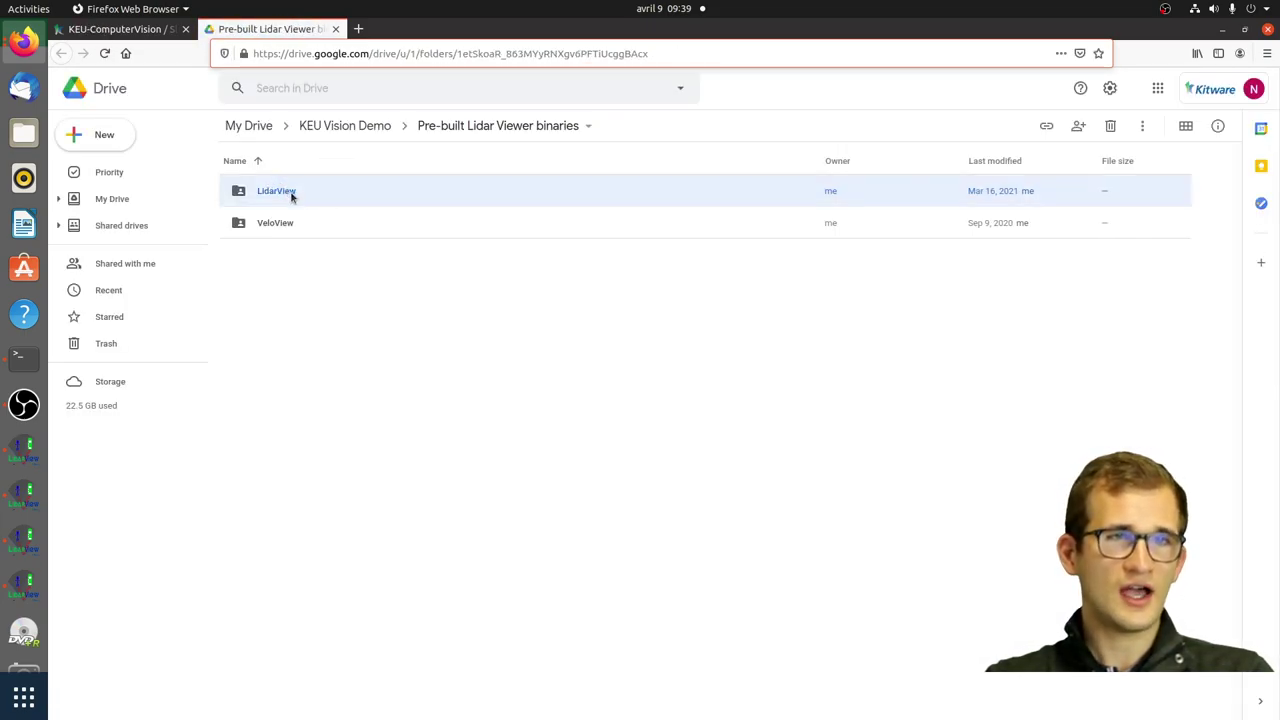
{"action": "double_click", "coordinate": [293, 195]}
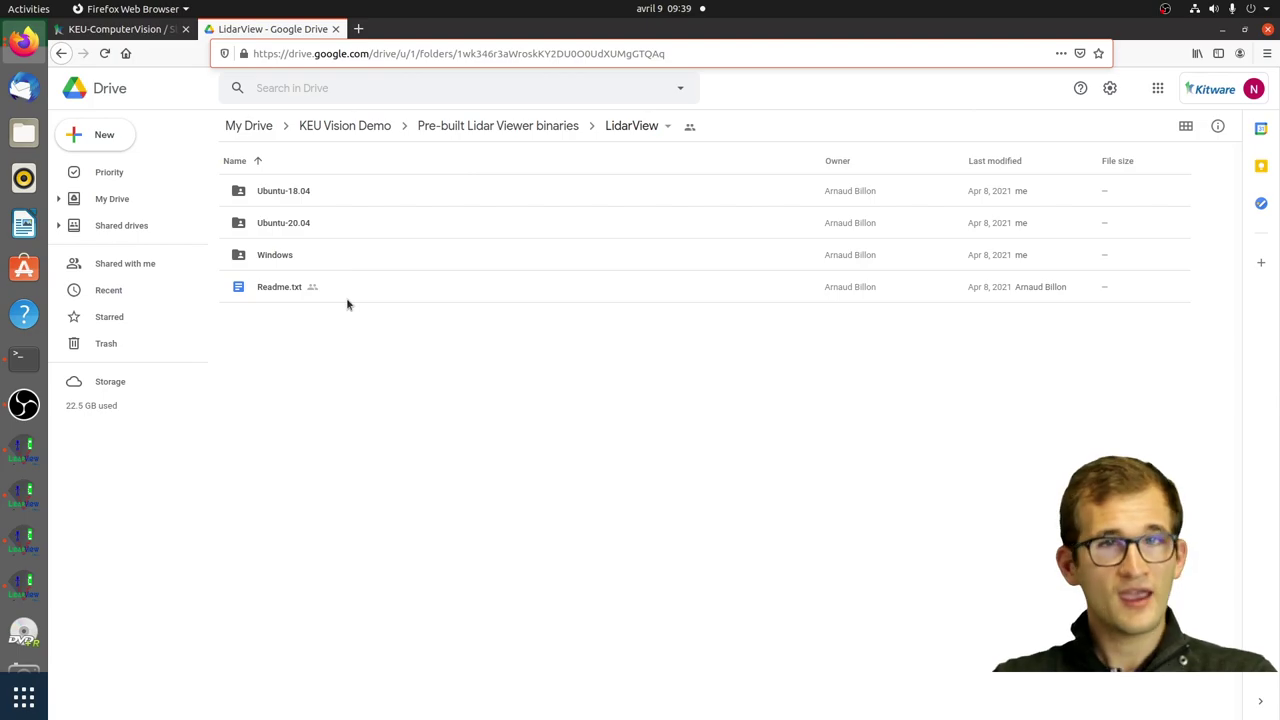
{"action": "left_click", "coordinate": [28, 598]}
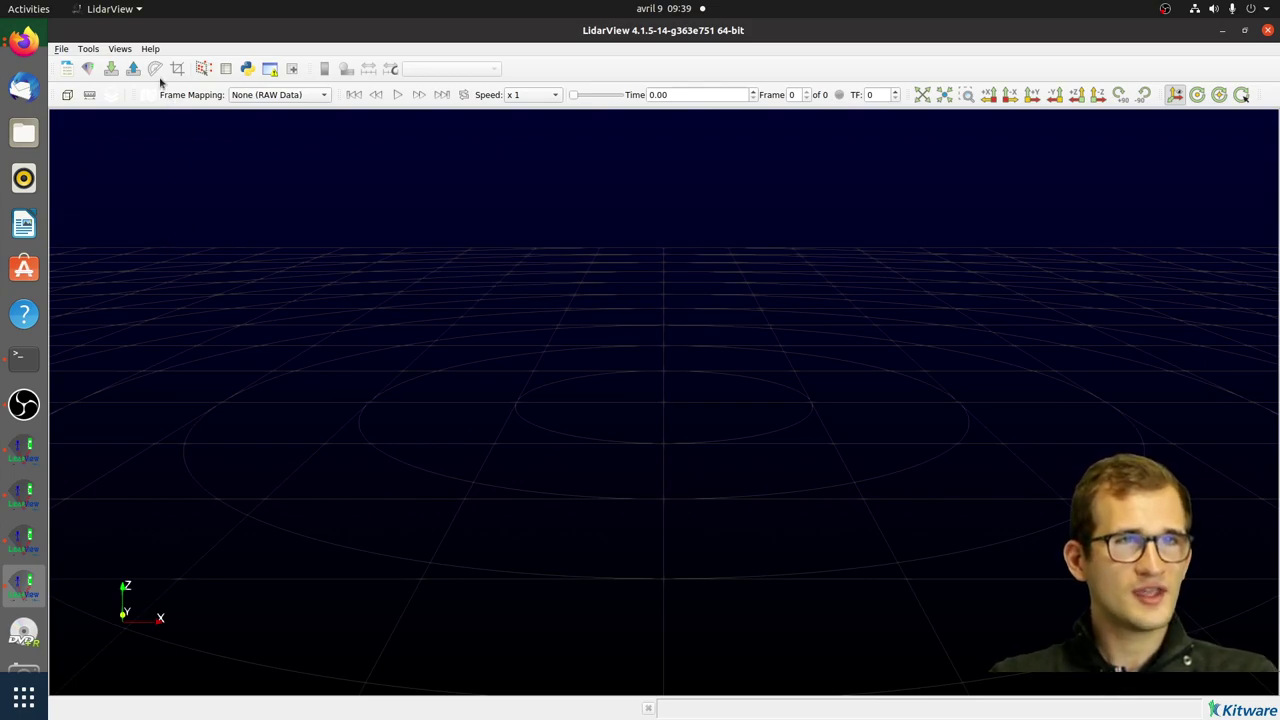
Step: Enable Help > Advance Feature and show the Pipeline Browser and Properties panels
{"action": "left_click", "coordinate": [150, 49]}
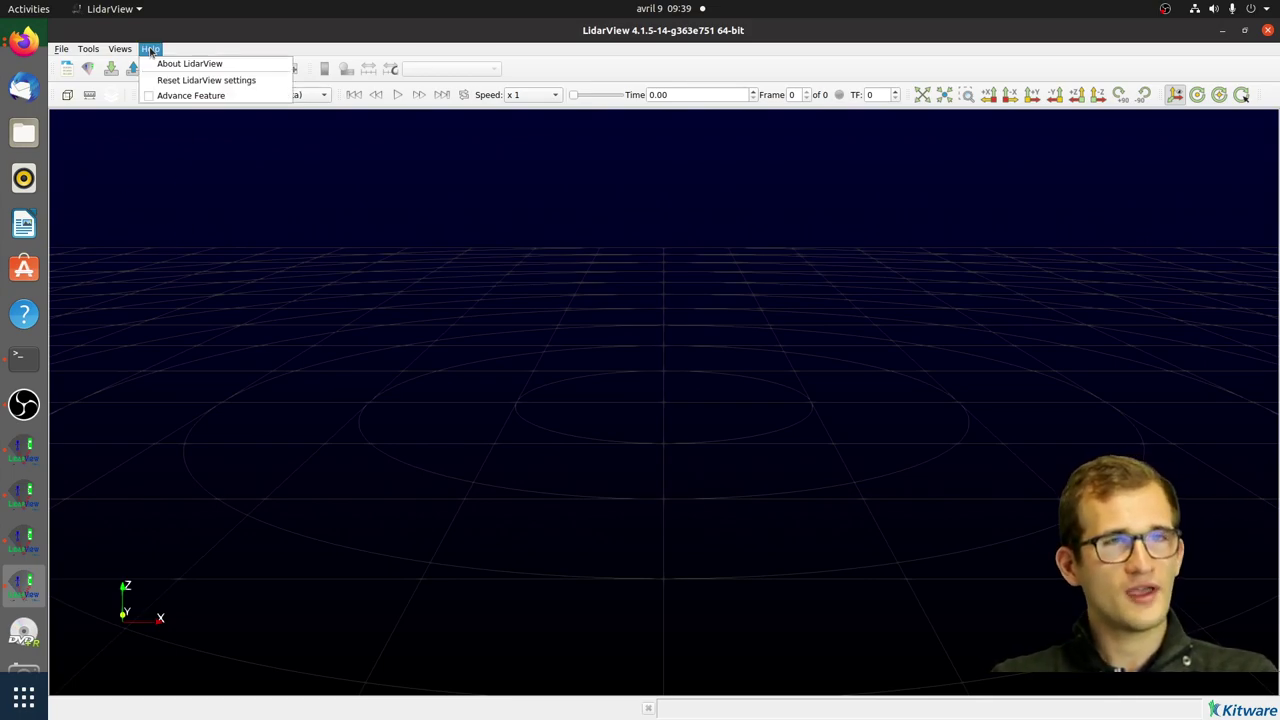
{"action": "left_click", "coordinate": [181, 96]}
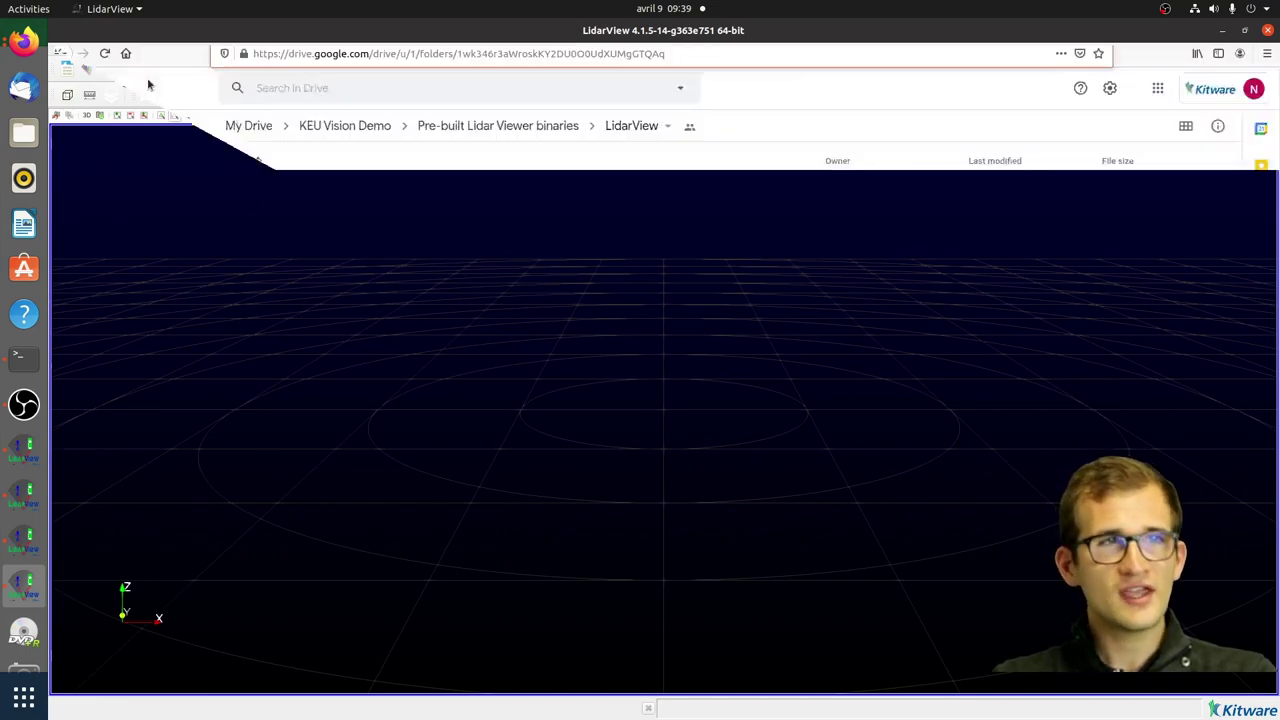
{"action": "left_click", "coordinate": [195, 50]}
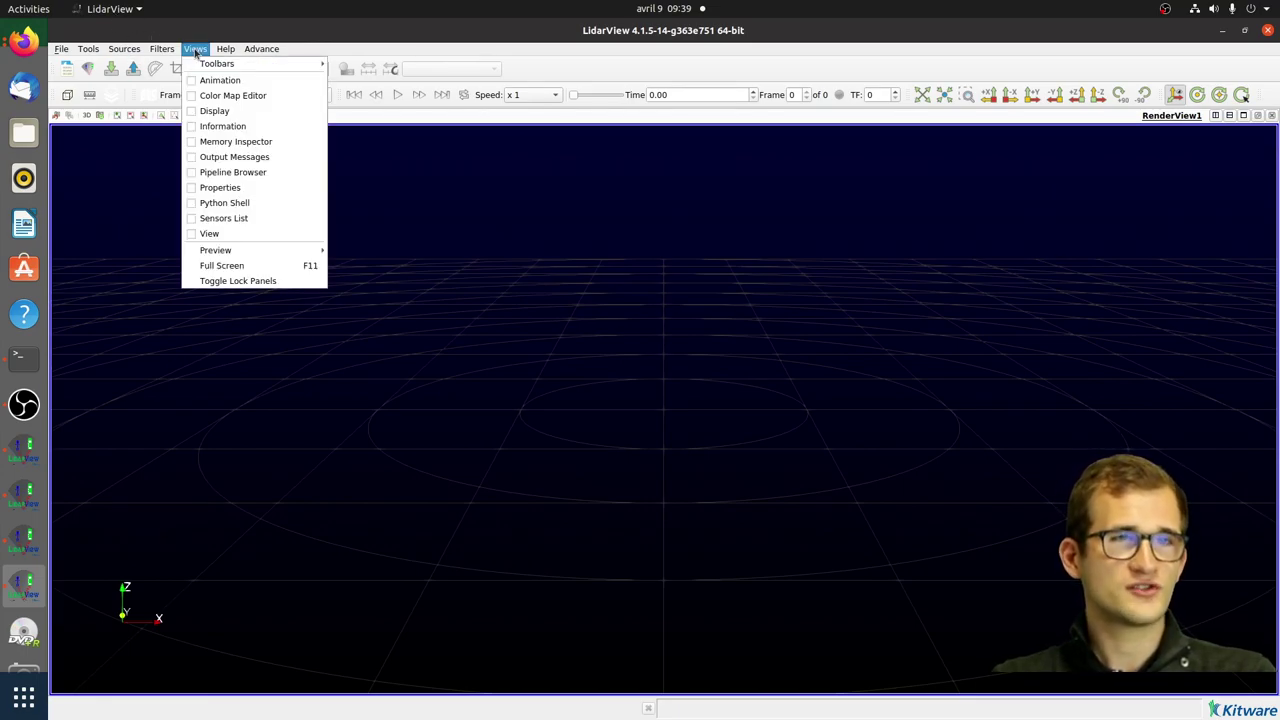
{"action": "left_click", "coordinate": [233, 172]}
{"action": "left_click", "coordinate": [195, 49]}
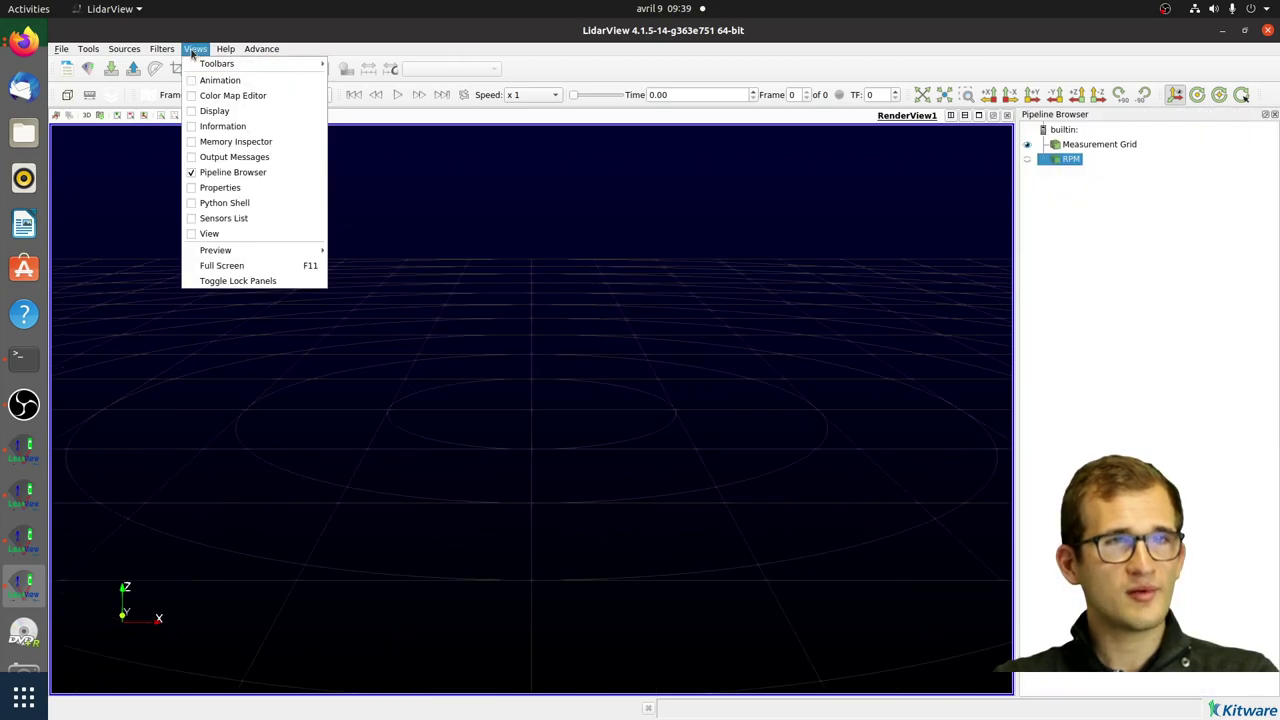
{"action": "left_click", "coordinate": [220, 187]}
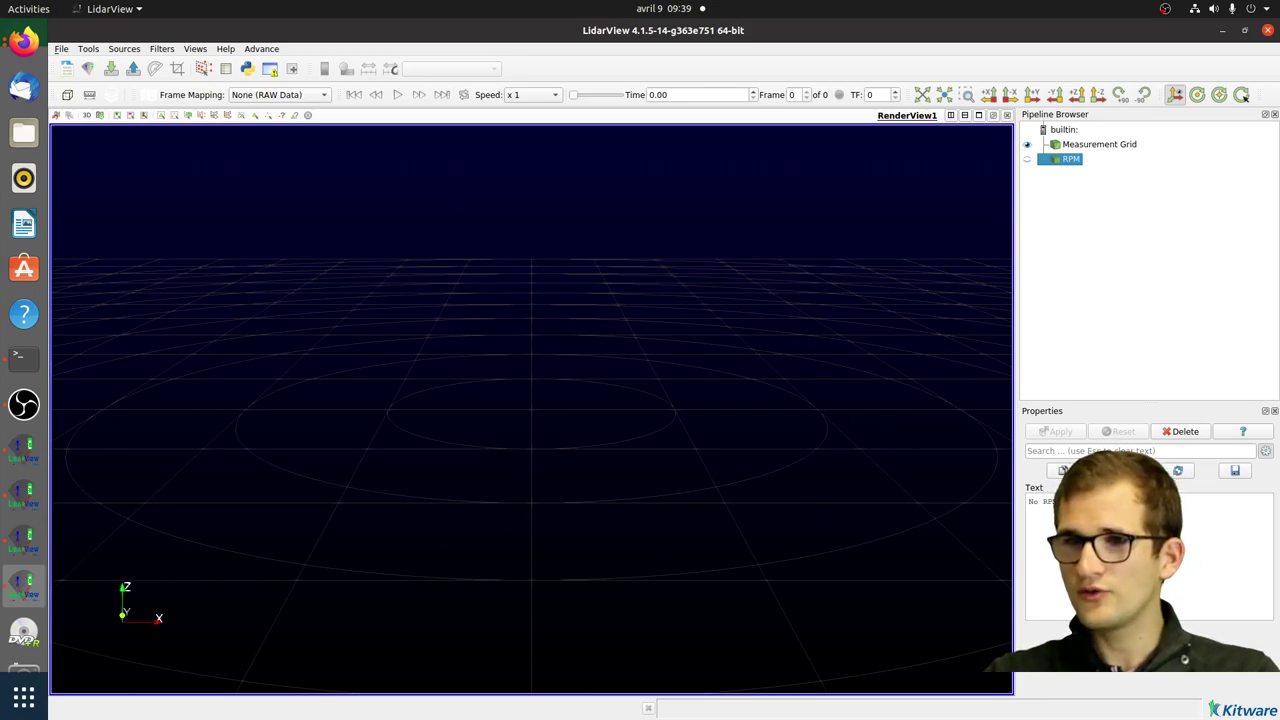
{"action": "key", "text": "alt+Tab"}
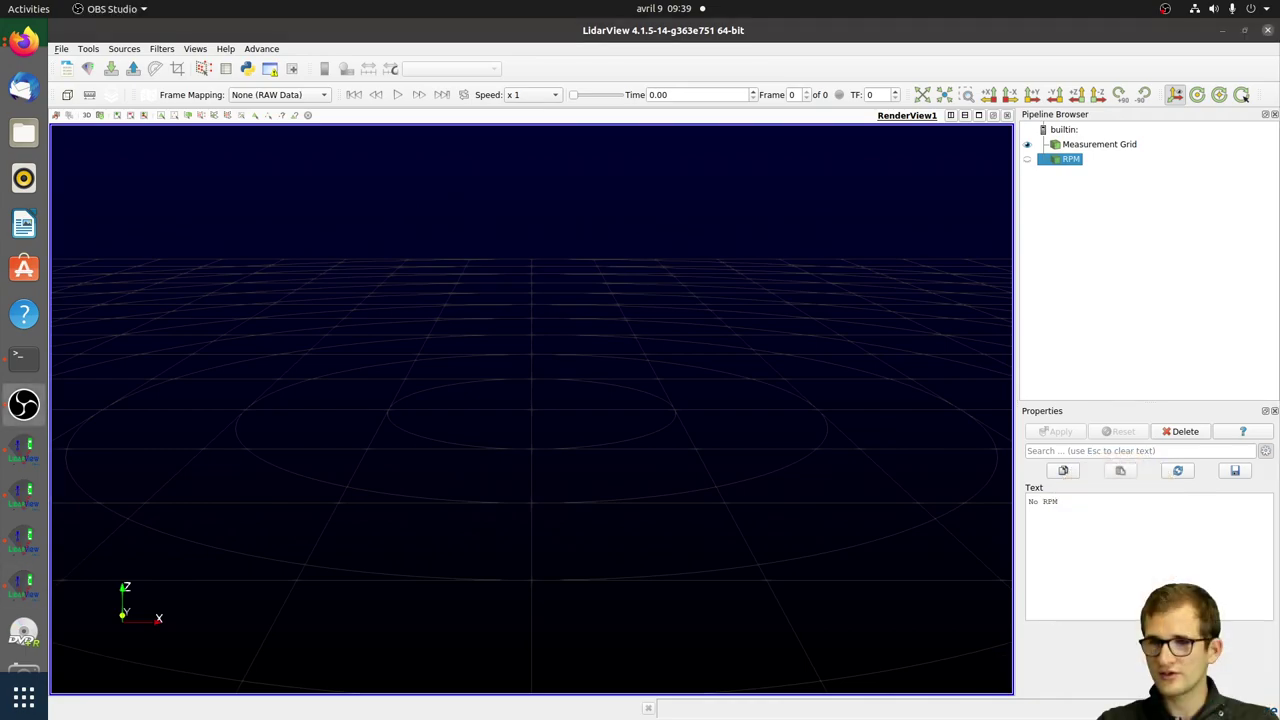
{"action": "key", "text": "alt+Tab"}
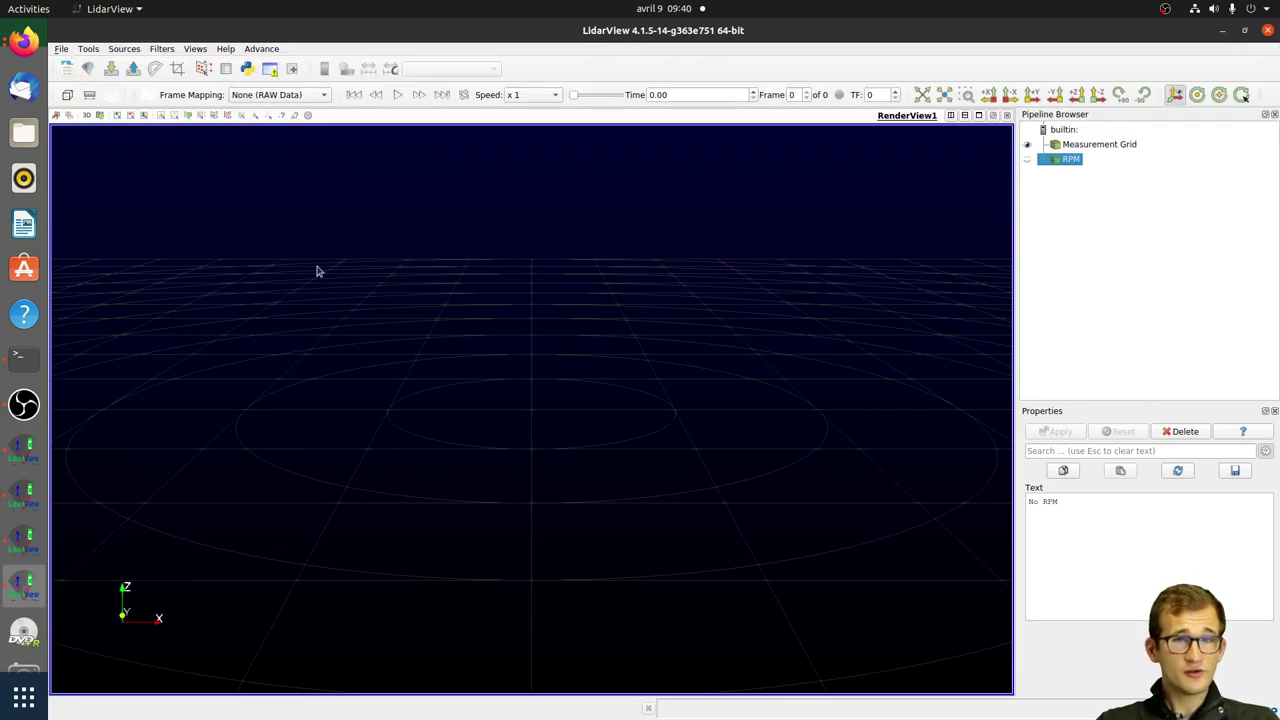
Step: Open CarLoop_VLP16.pcap with the VLP-16 sensor calibration and tilt toward a top-down view
{"action": "left_click", "coordinate": [66, 68]}
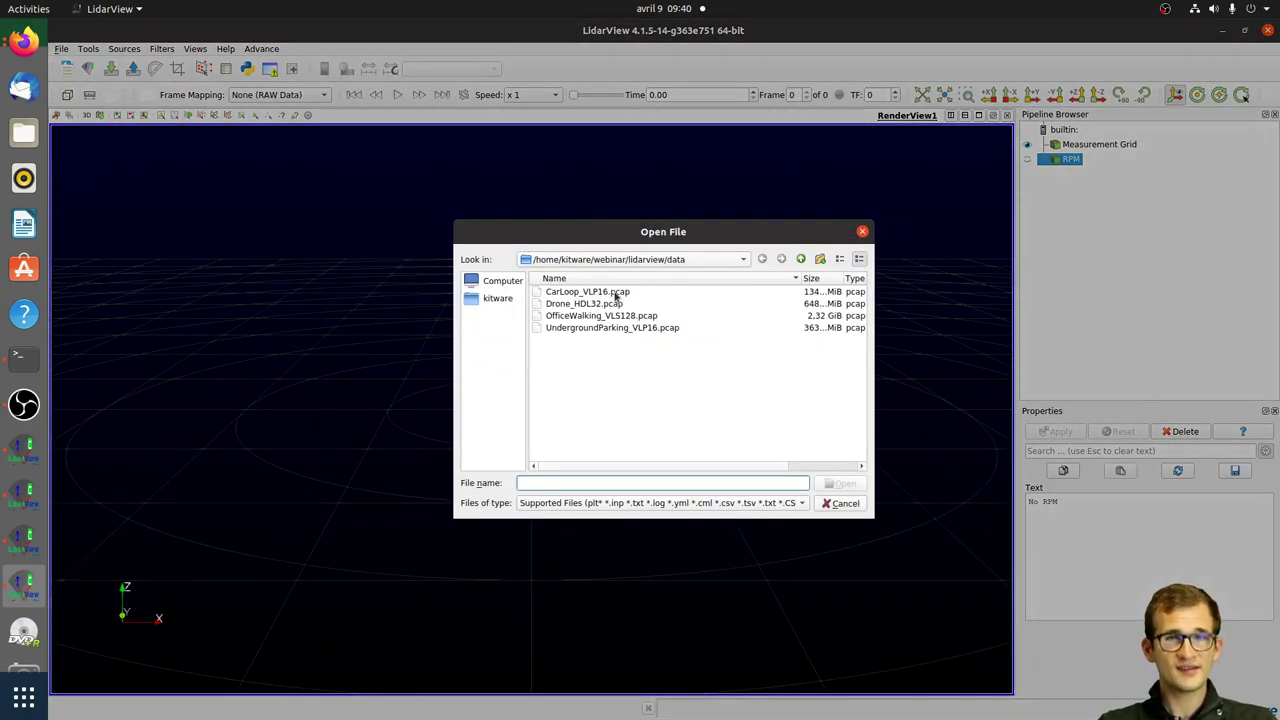
{"action": "left_click", "coordinate": [616, 296]}
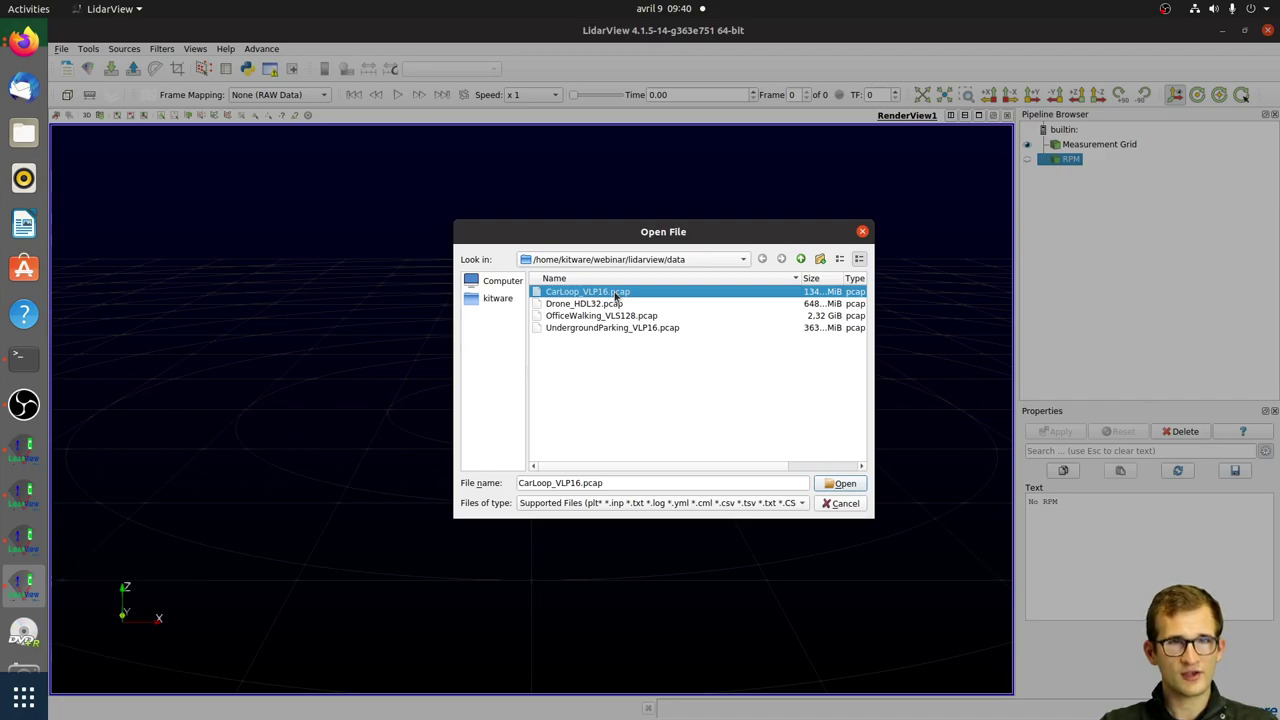
{"action": "double_click", "coordinate": [616, 296]}
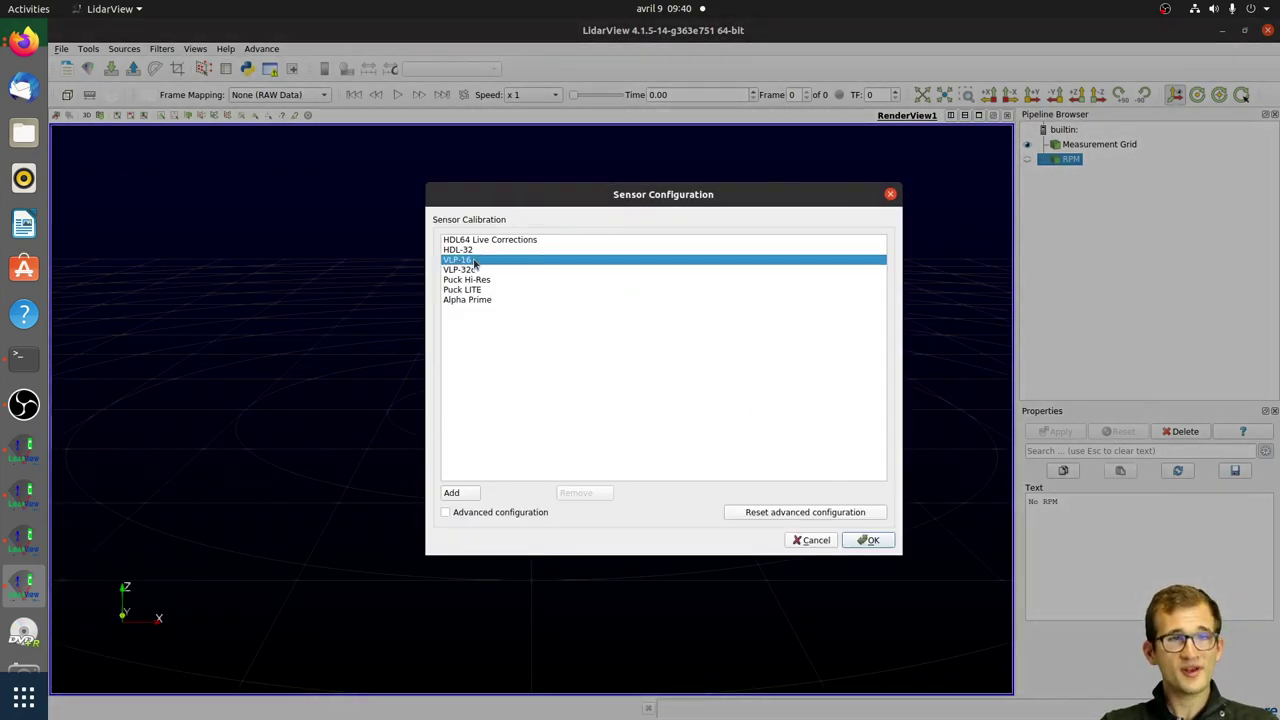
{"action": "left_click", "coordinate": [870, 540]}
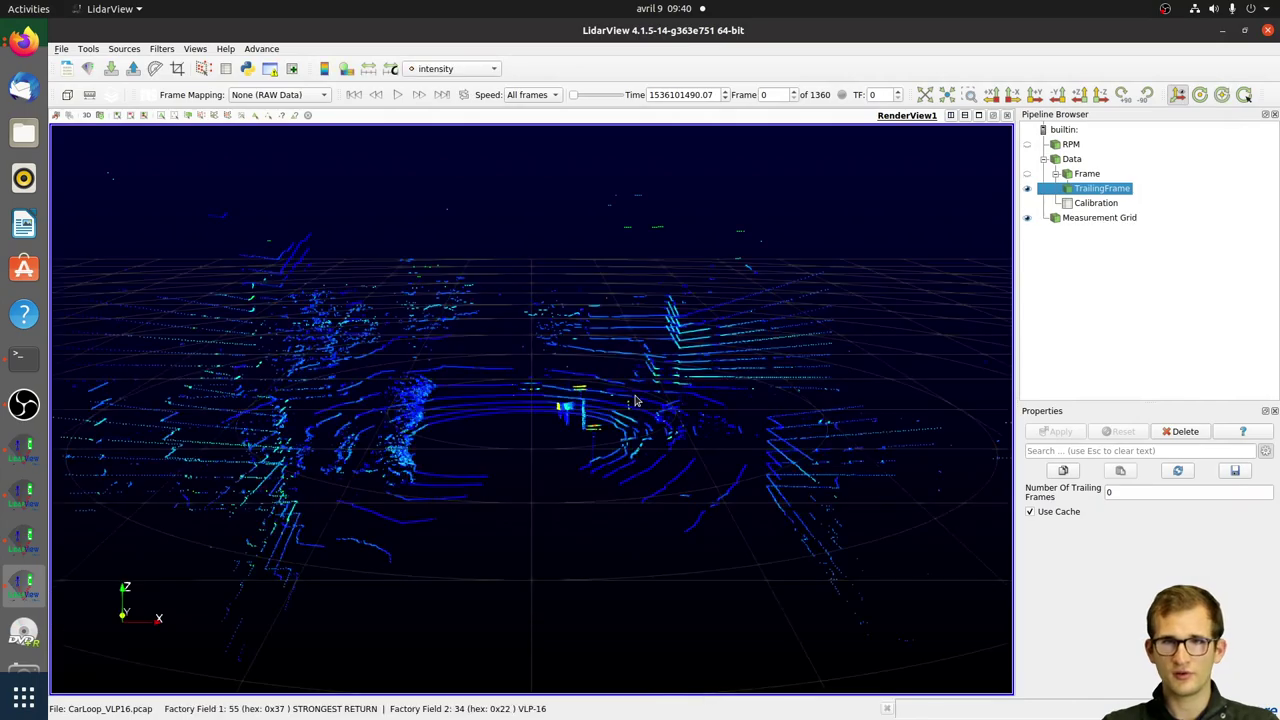
{"action": "left_click_drag", "start_coordinate": [699, 349], "coordinate": [791, 386]}
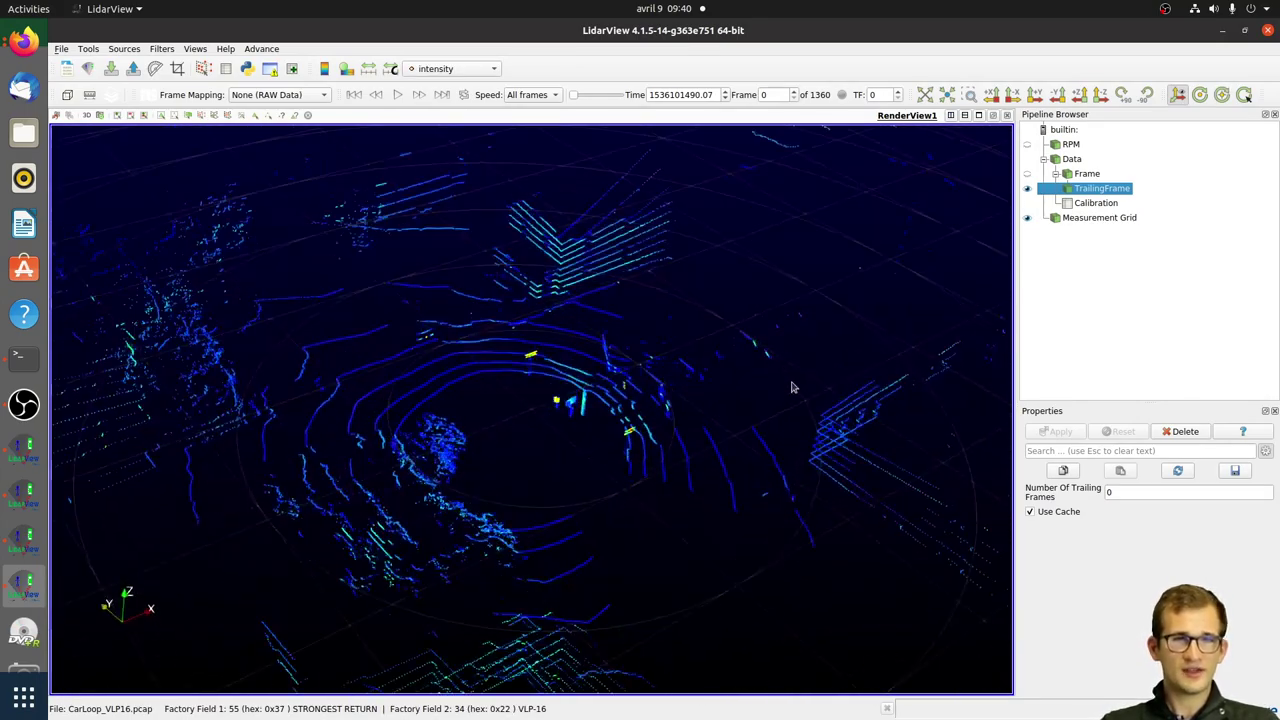
Step: Raise the trailing frames setting to 100
{"action": "left_click_drag", "start_coordinate": [649, 353], "coordinate": [687, 453]}
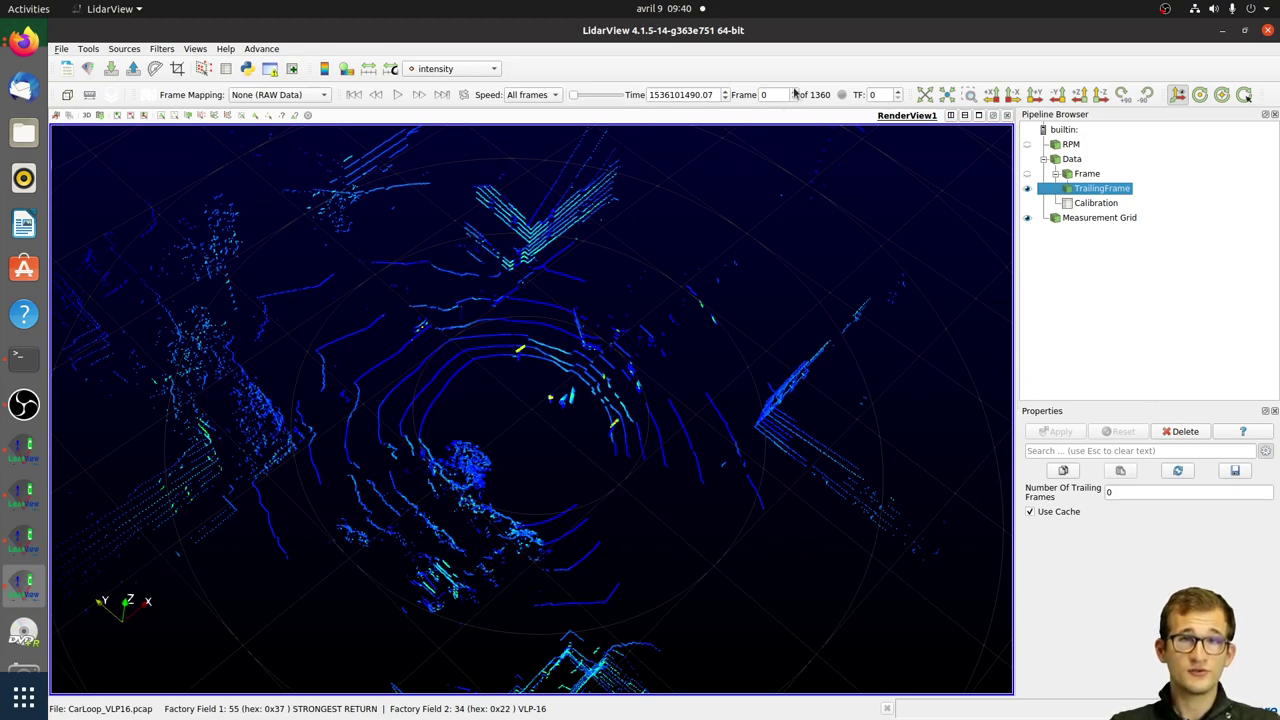
{"action": "left_click", "coordinate": [897, 91]}
{"action": "left_click", "coordinate": [897, 91]}
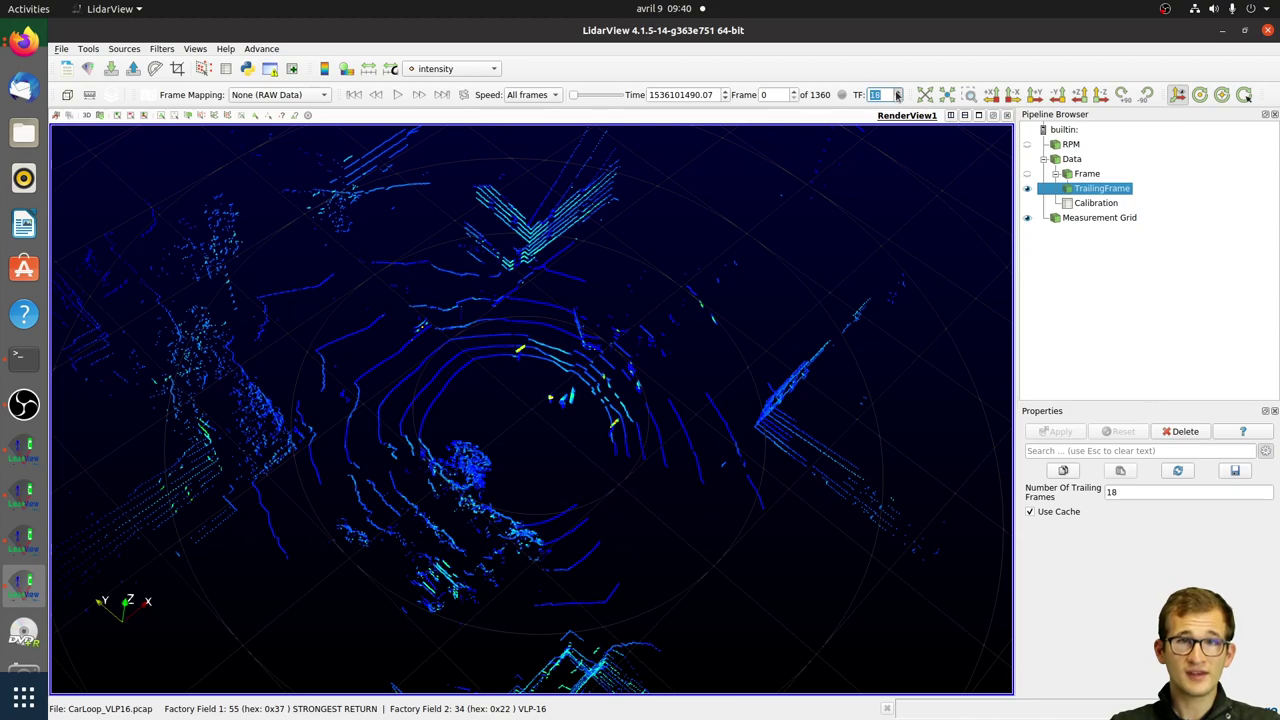
{"action": "left_click_drag", "start_coordinate": [601, 346], "coordinate": [609, 364]}
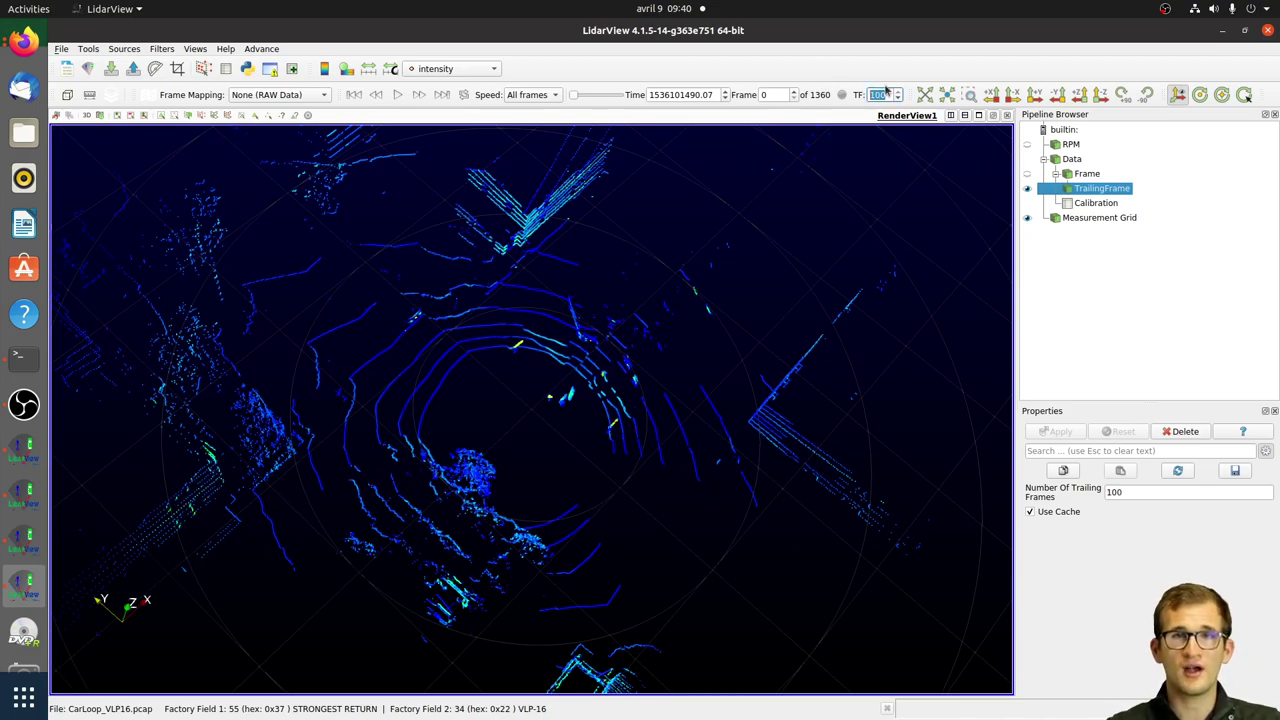
{"action": "left_click_drag", "start_coordinate": [598, 286], "coordinate": [549, 365]}
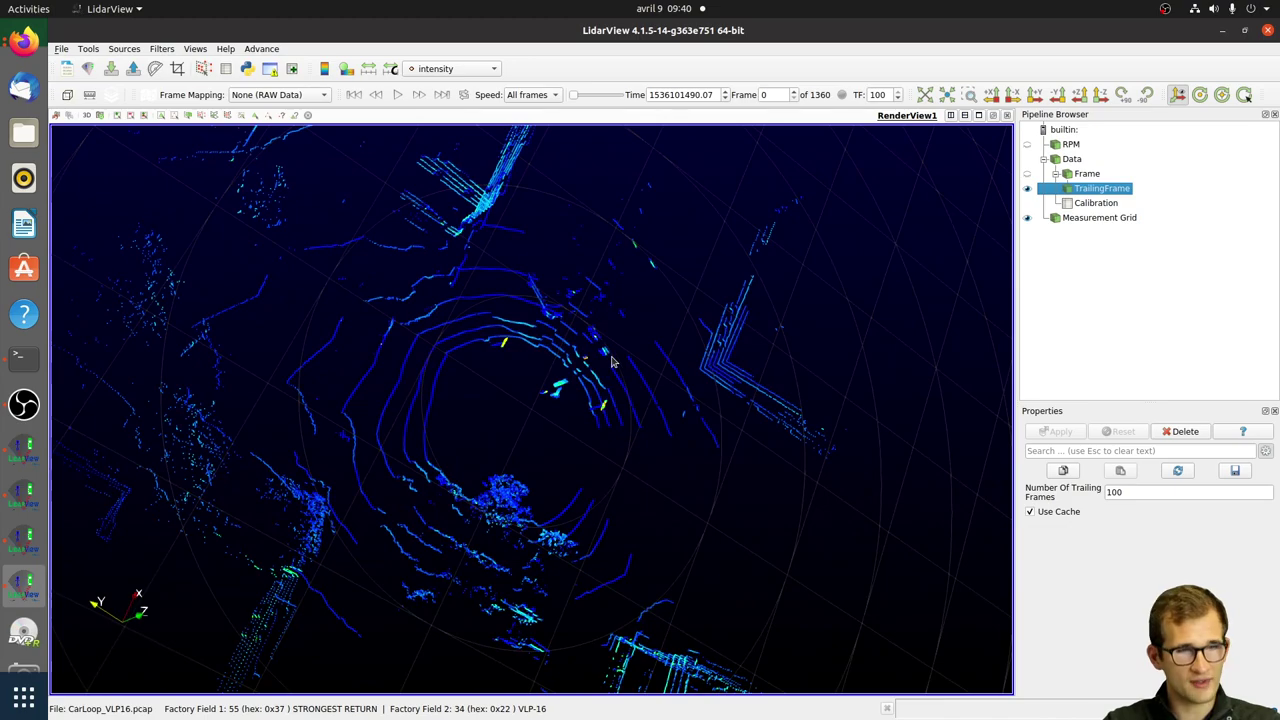
{"action": "left_click_drag", "start_coordinate": [656, 335], "coordinate": [720, 310]}
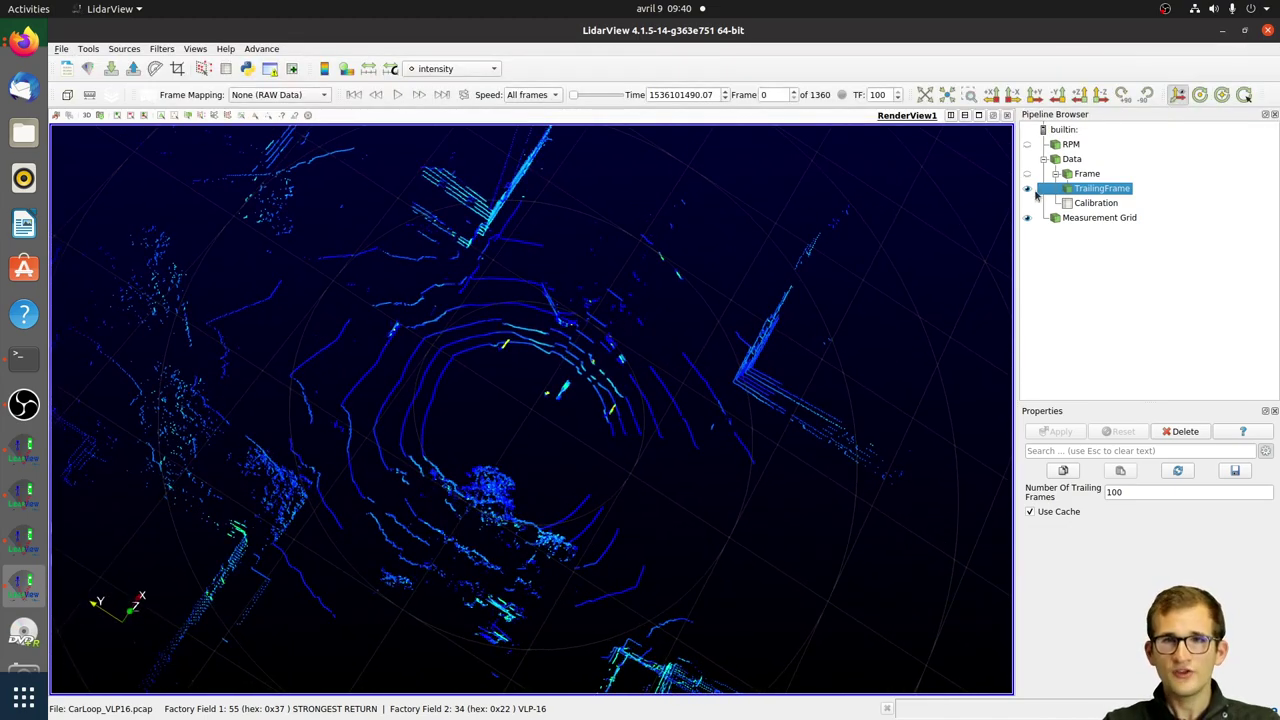
Step: Hide TrailingFrame, show only the Frame output, and color it by intensity
{"action": "left_click", "coordinate": [1026, 189]}
{"action": "left_click", "coordinate": [1027, 174]}
{"action": "left_click", "coordinate": [1086, 174]}
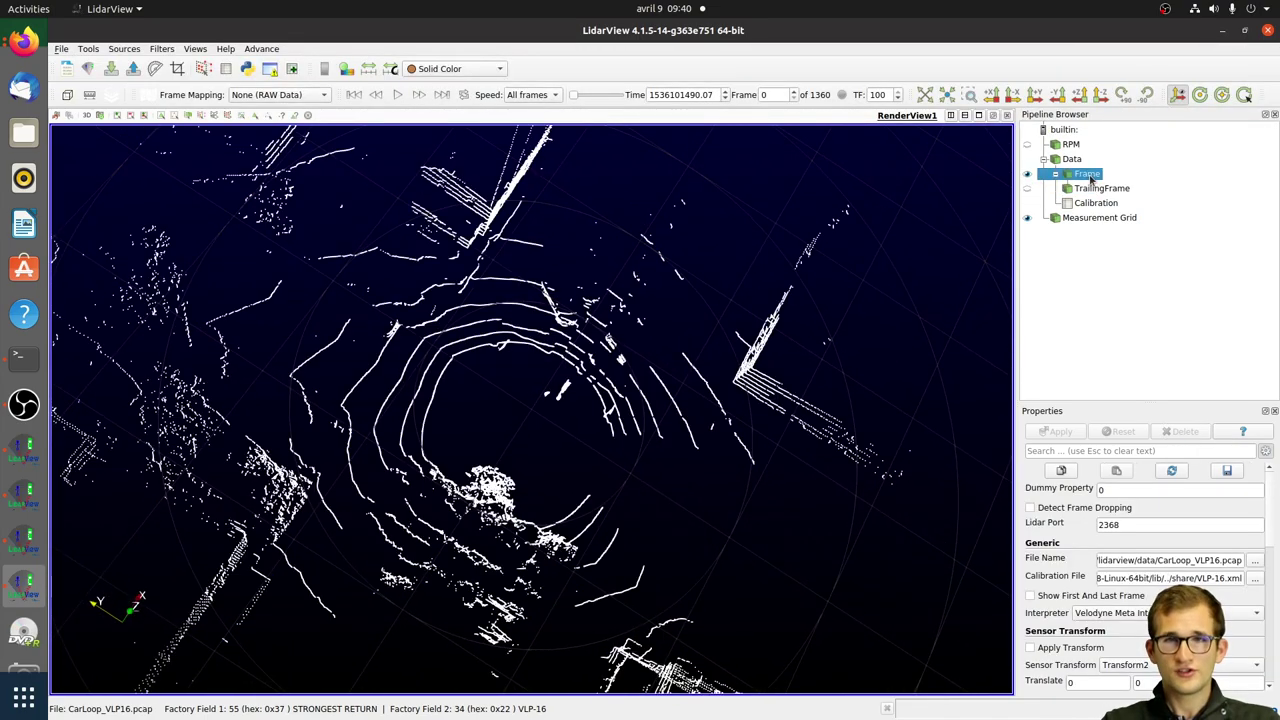
{"action": "left_click", "coordinate": [455, 68]}
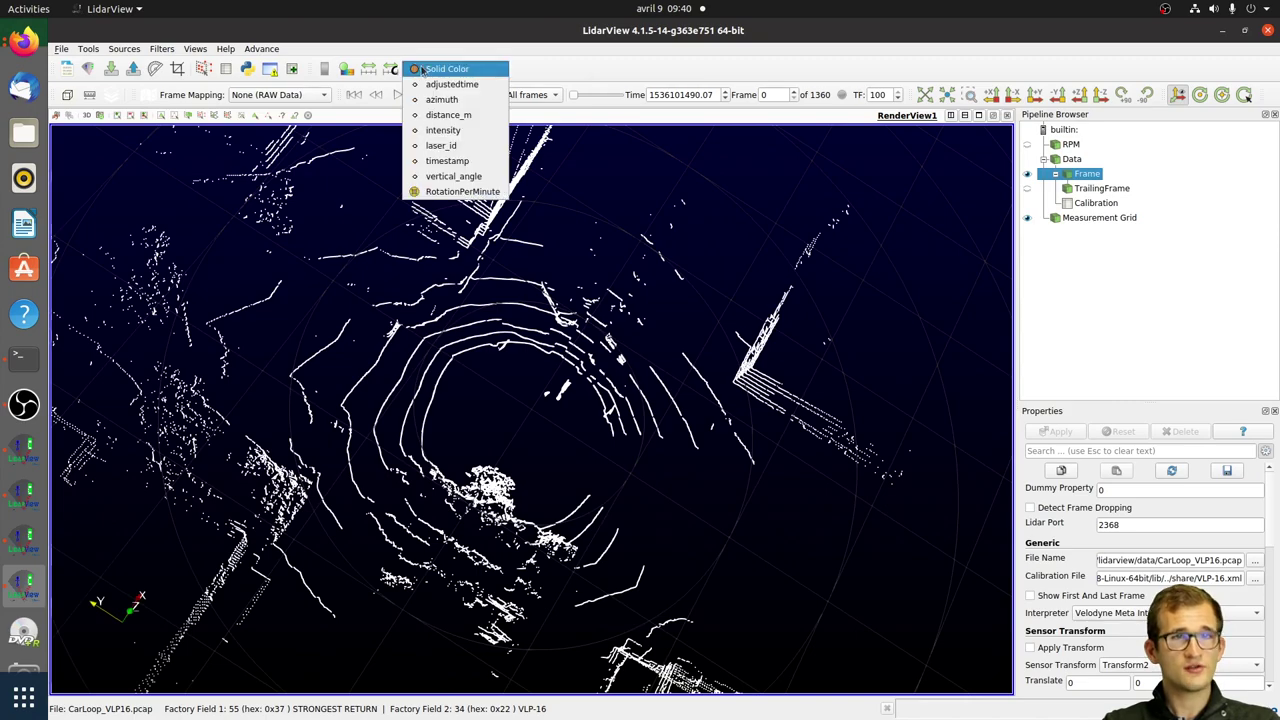
{"action": "left_click", "coordinate": [452, 131]}
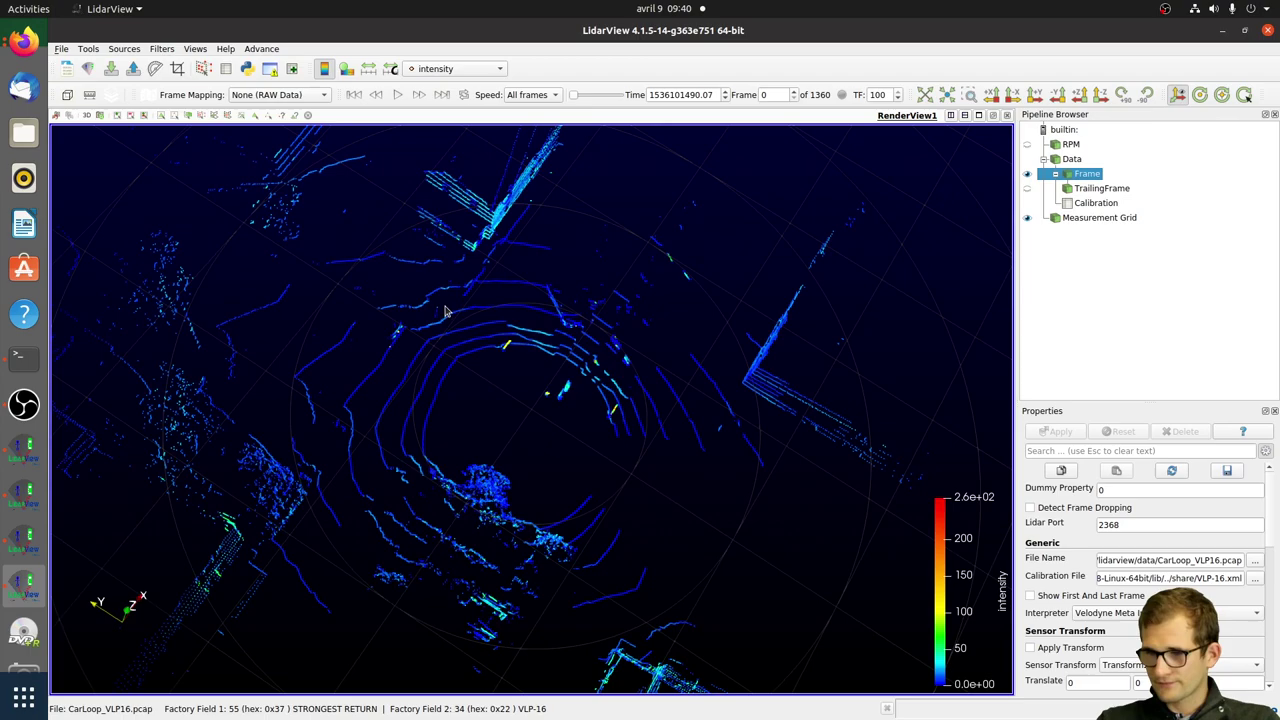
{"action": "left_click_drag", "start_coordinate": [384, 306], "coordinate": [323, 241]}
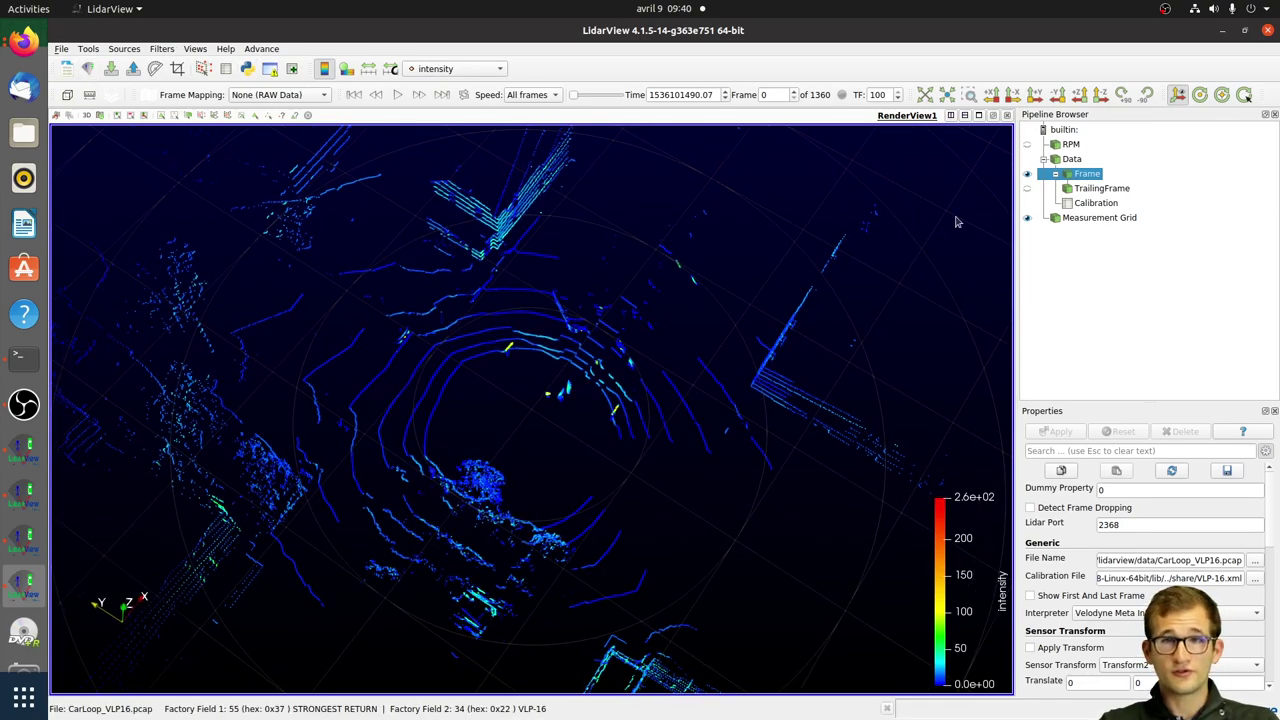
{"action": "left_click", "coordinate": [162, 48]}
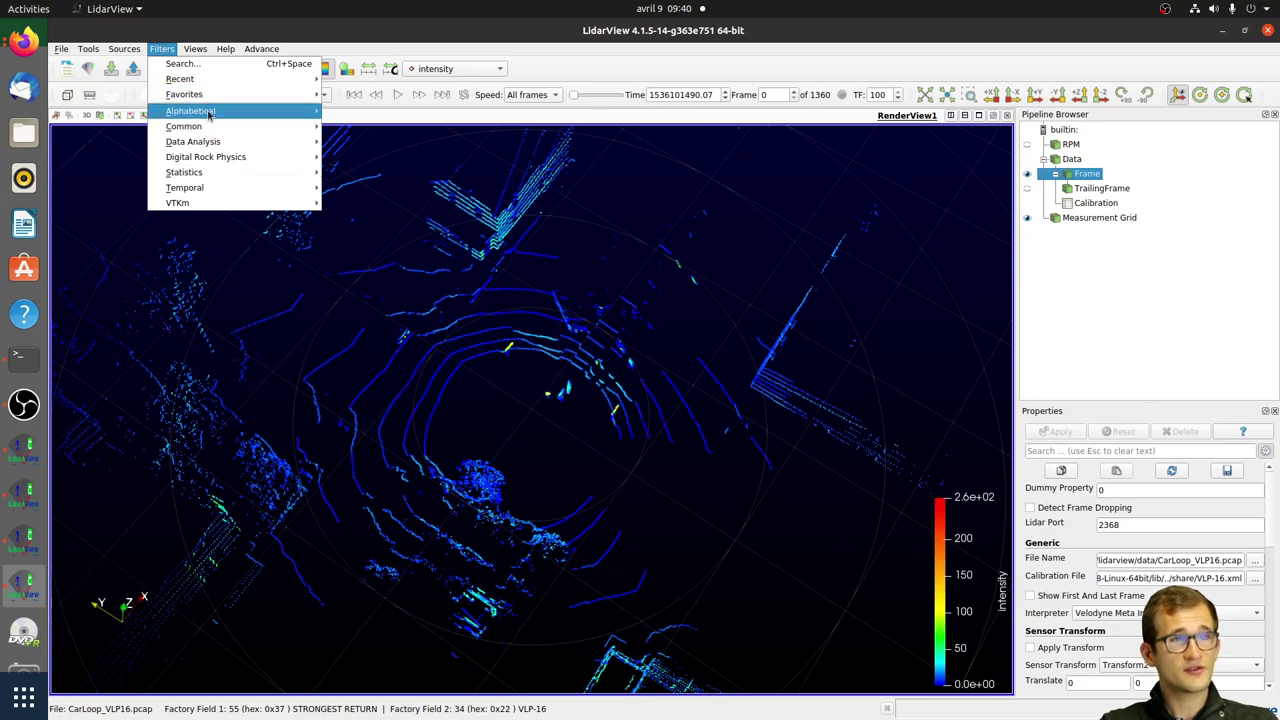
Step: Add a SLAM (online) filter to Frame and scroll through its unapplied properties
{"action": "mouse_move", "coordinate": [208, 113]}
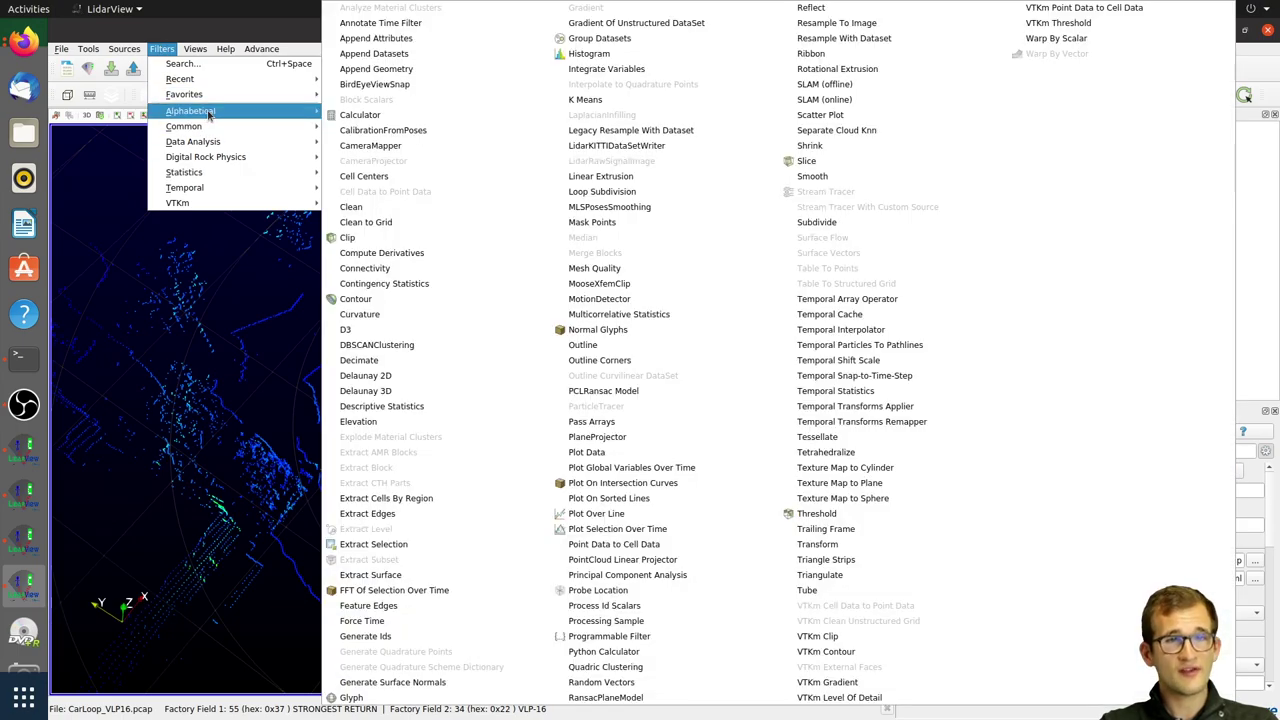
{"action": "left_click", "coordinate": [843, 99]}
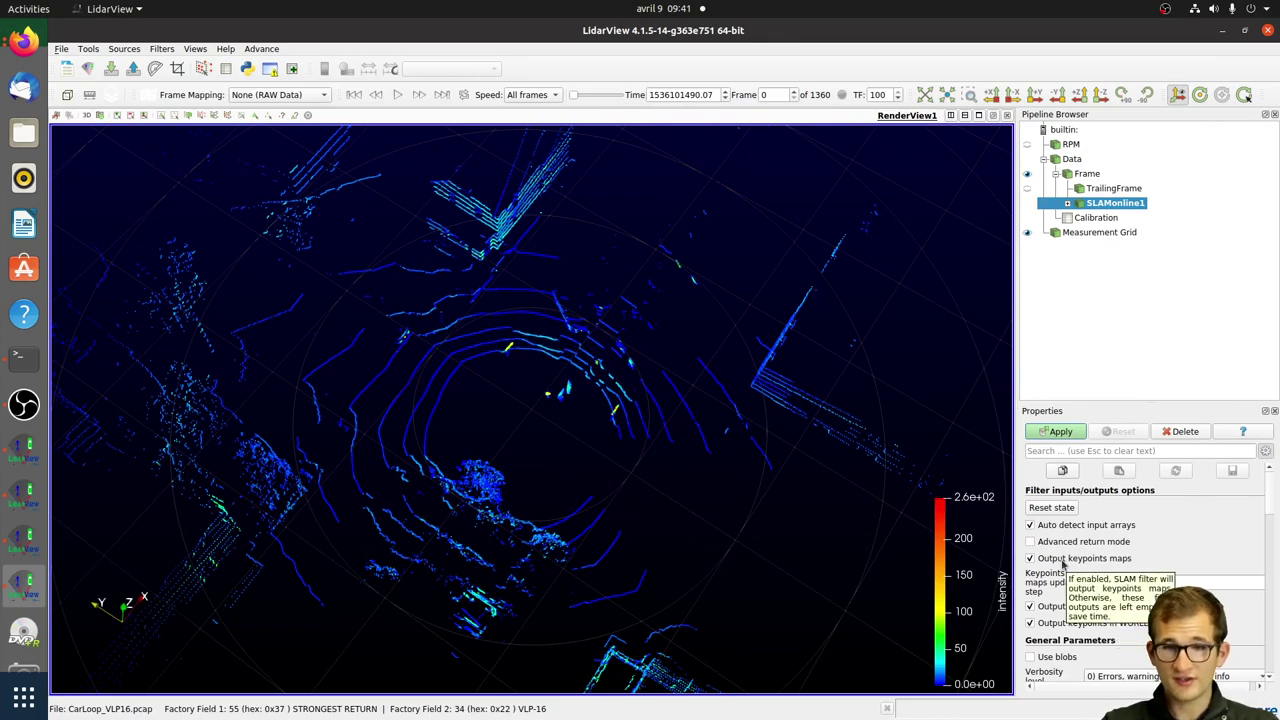
{"action": "scroll", "coordinate": [1100, 605], "scroll_direction": "down", "scroll_amount": 4}
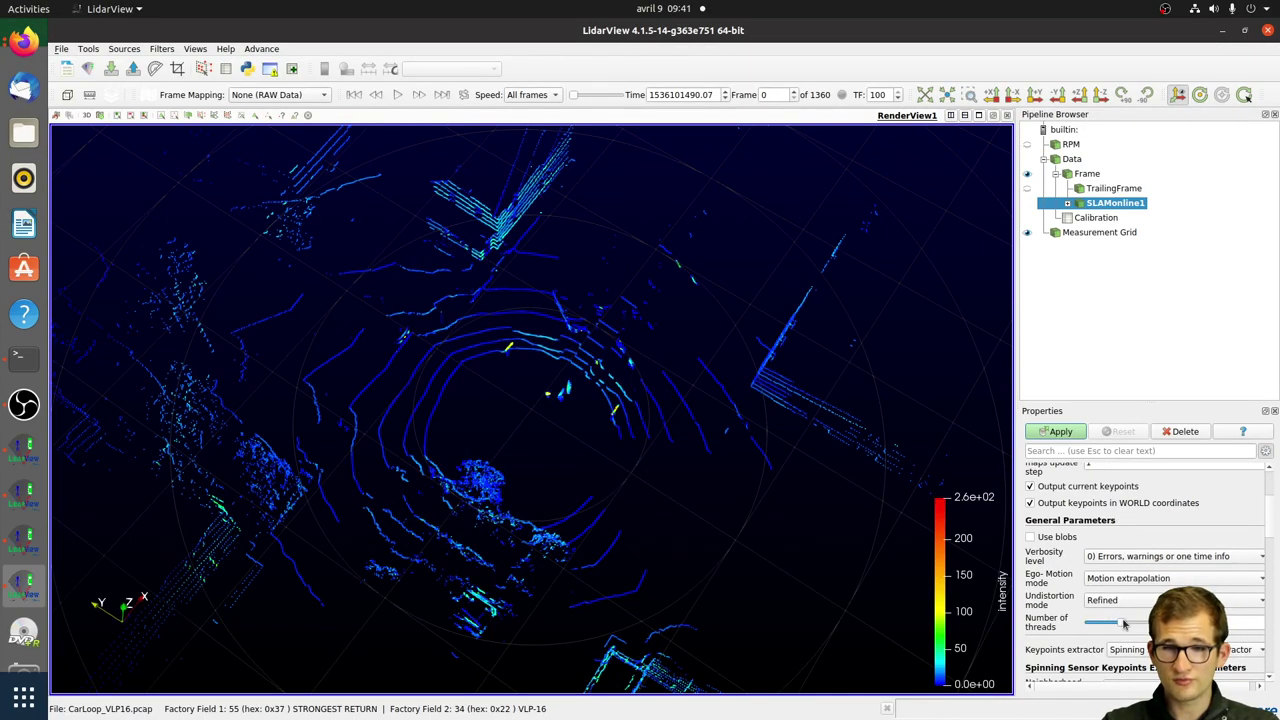
Step: Apply SLAMonline1, start playback, and expand its outputs in the Pipeline Browser
{"action": "left_click", "coordinate": [1061, 430]}
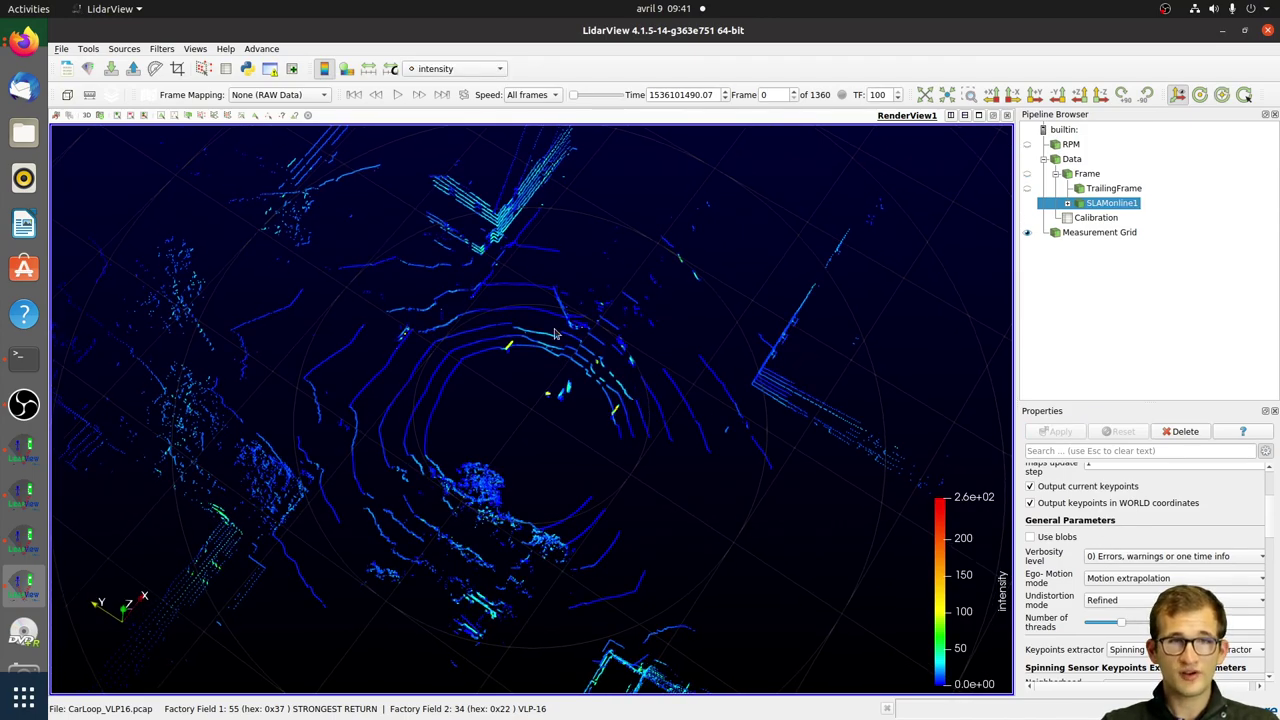
{"action": "left_click", "coordinate": [397, 94]}
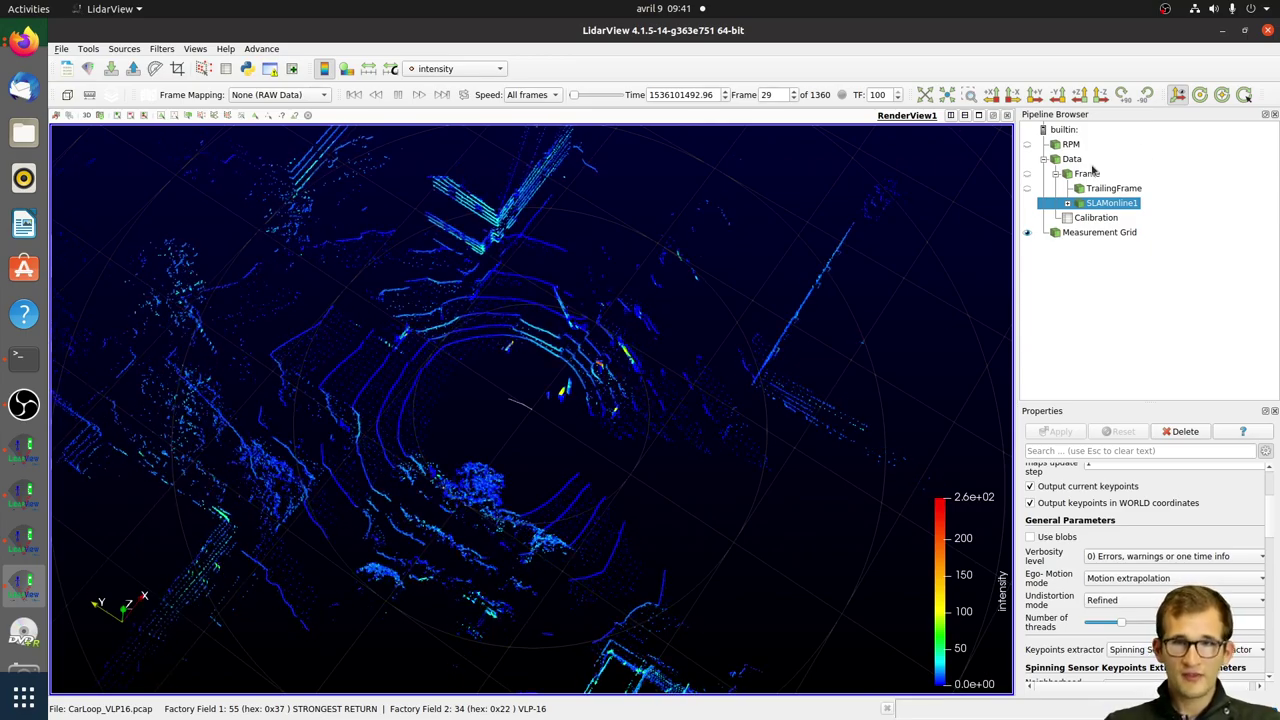
{"action": "left_click", "coordinate": [1067, 203]}
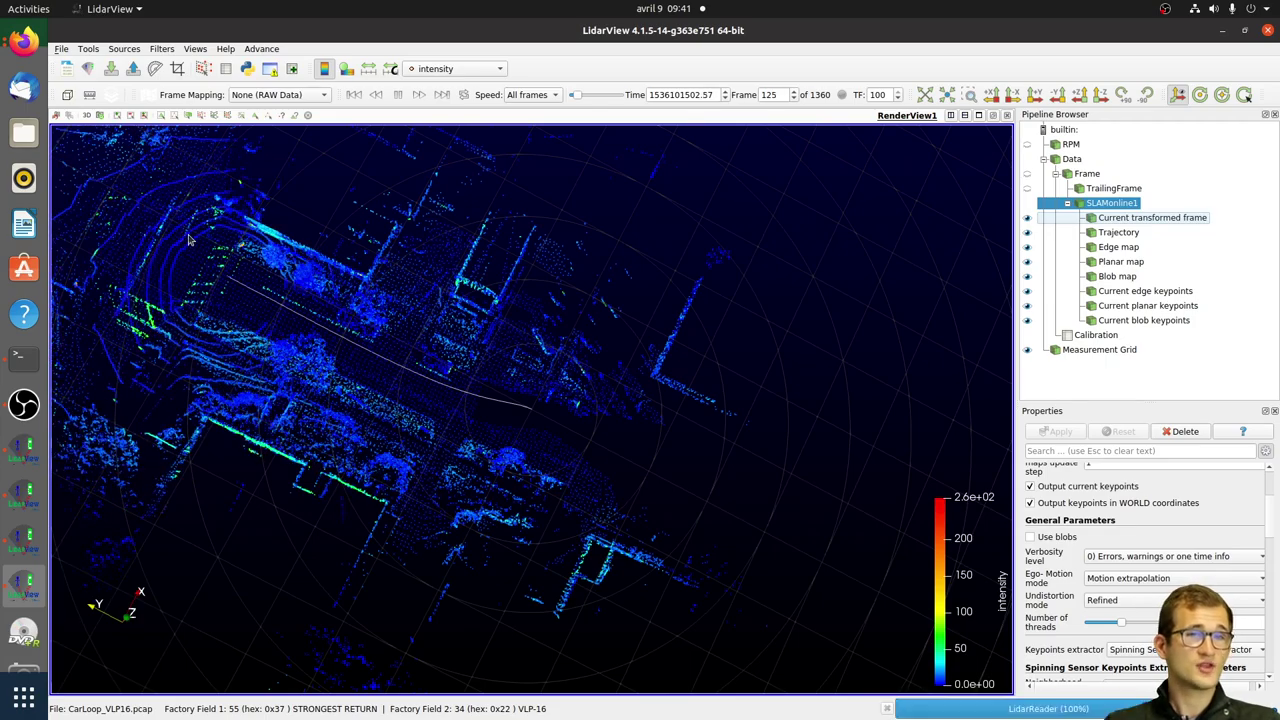
Step: Pan, rotate and zoom the view to follow the growing intensity-coloured map
{"action": "middle_click_drag", "start_coordinate": [421, 370], "coordinate": [600, 478]}
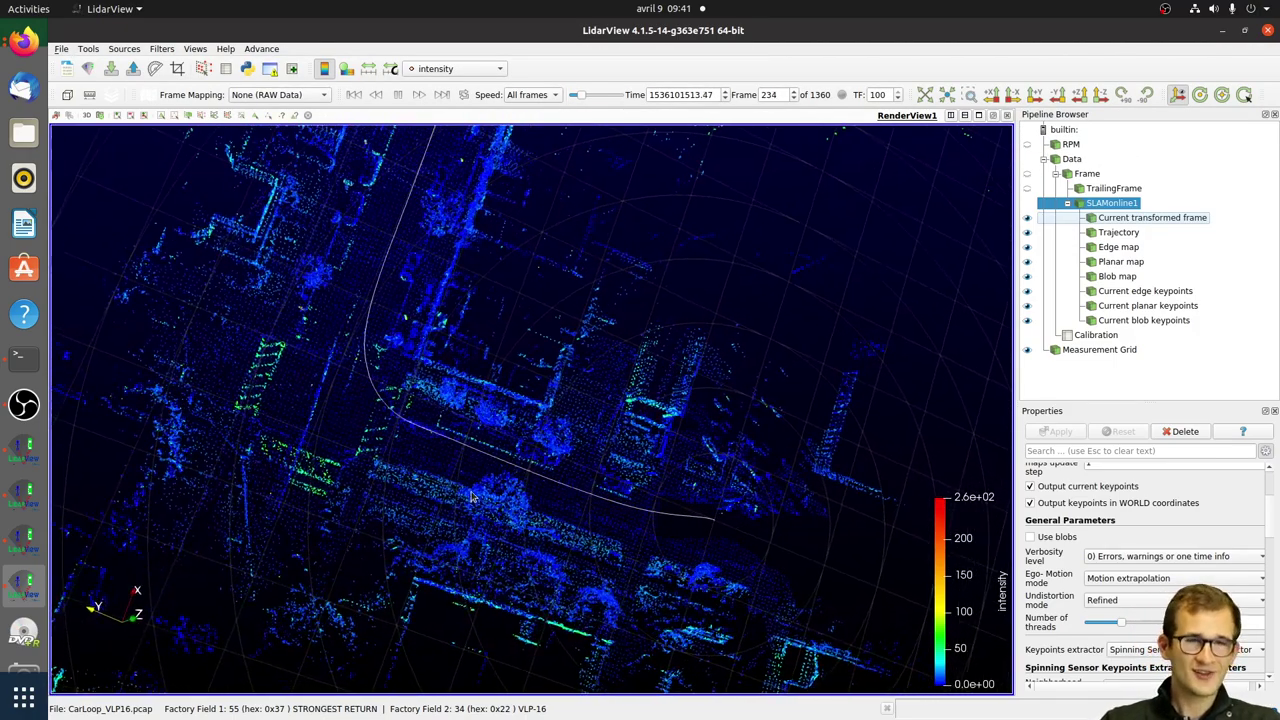
{"action": "left_click_drag", "start_coordinate": [468, 479], "coordinate": [482, 504]}
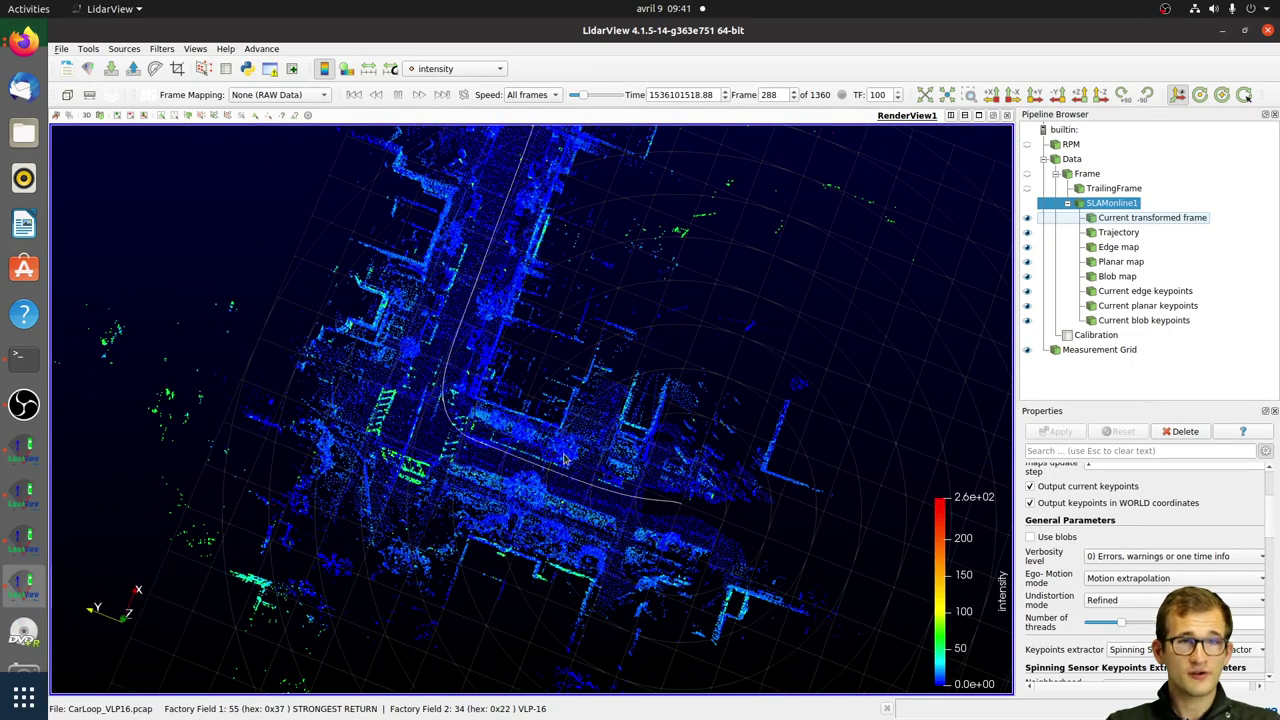
{"action": "left_click_drag", "start_coordinate": [571, 440], "coordinate": [605, 362]}
{"action": "middle_click_drag", "start_coordinate": [605, 362], "coordinate": [520, 433]}
{"action": "middle_click_drag", "start_coordinate": [543, 377], "coordinate": [528, 408]}
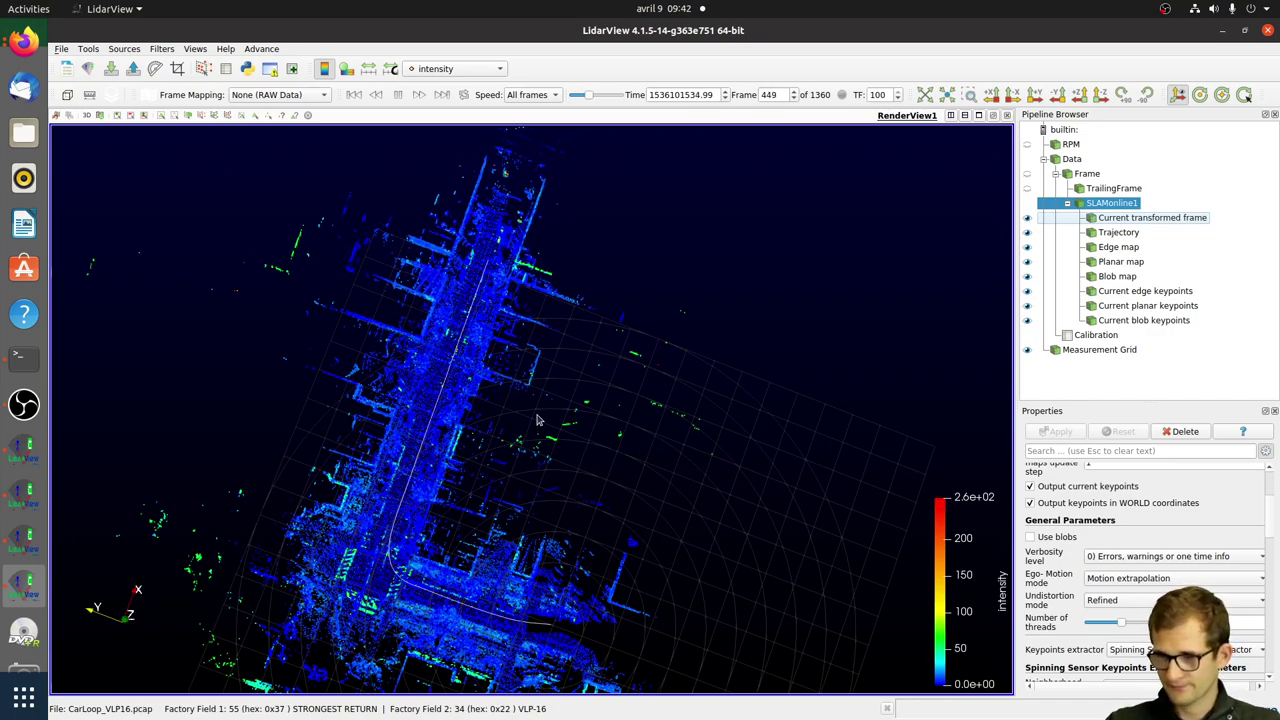
{"action": "scroll", "coordinate": [537, 420], "scroll_direction": "up", "scroll_amount": 1}
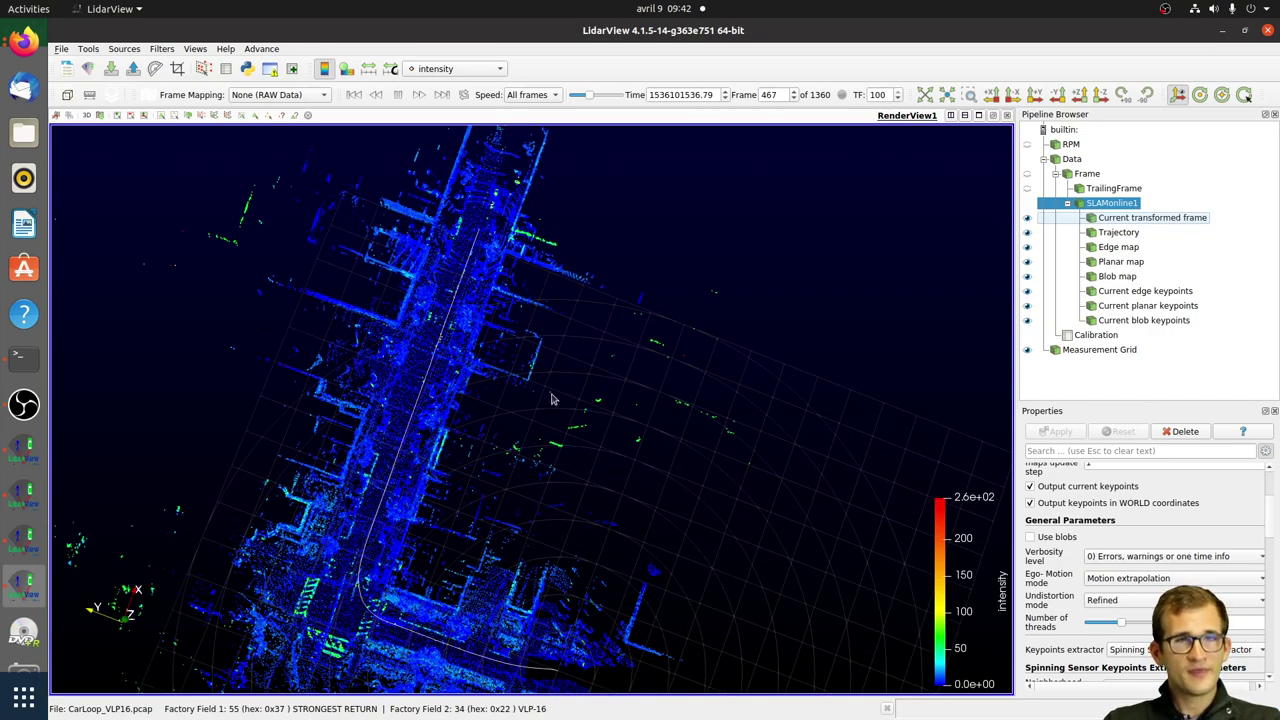
{"action": "scroll", "coordinate": [561, 410], "scroll_direction": "up", "scroll_amount": 1}
{"action": "middle_click_drag", "start_coordinate": [751, 303], "coordinate": [760, 349]}
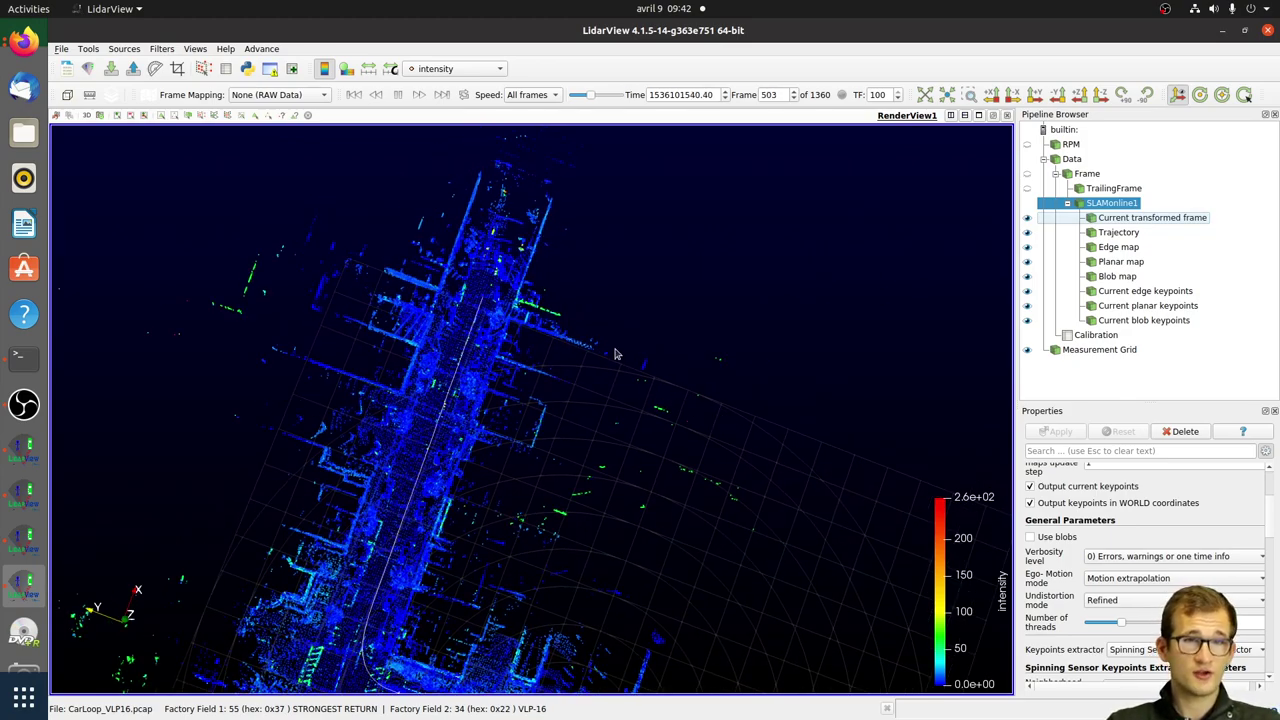
{"action": "scroll", "coordinate": [615, 345], "scroll_direction": "up", "scroll_amount": 1}
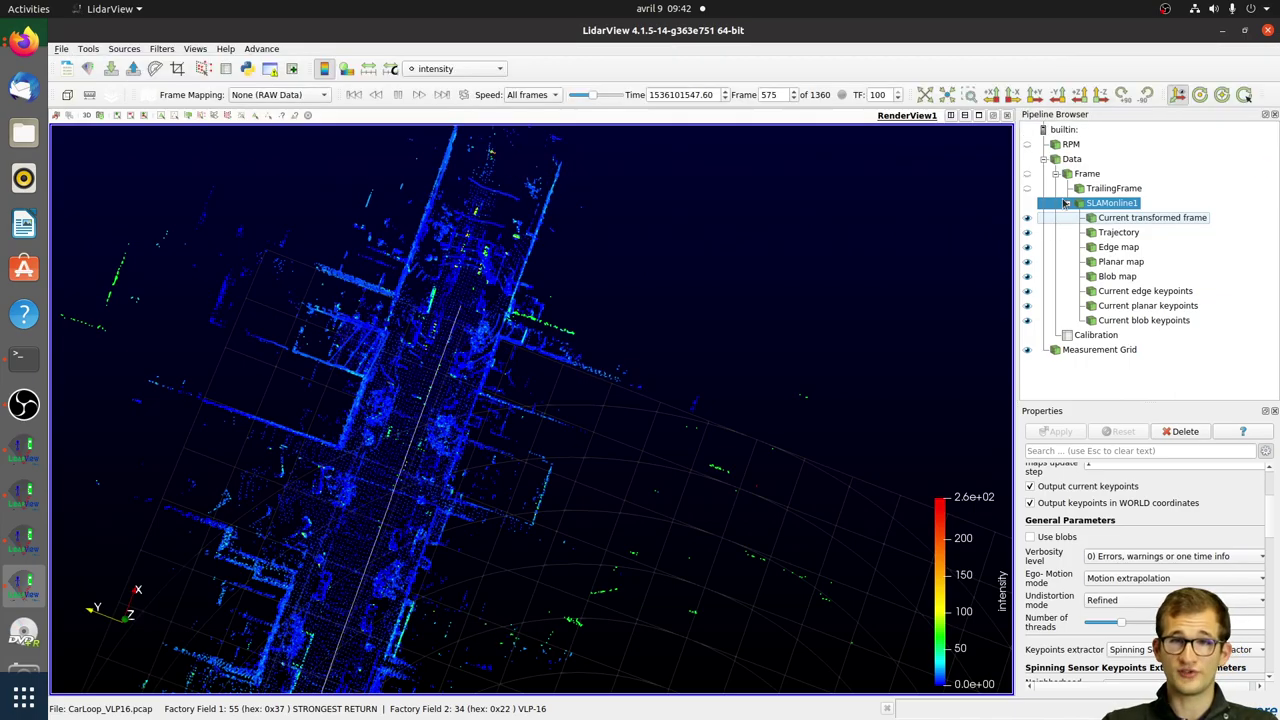
Step: Hide the Blob map and current edge, planar and blob keypoints, keeping Trajectory, Edge and Planar maps
{"action": "left_click", "coordinate": [1027, 247]}
{"action": "left_click", "coordinate": [1027, 261]}
{"action": "left_click", "coordinate": [1027, 276]}
{"action": "left_click", "coordinate": [1027, 291]}
{"action": "left_click", "coordinate": [1027, 305]}
{"action": "left_click", "coordinate": [1027, 320]}
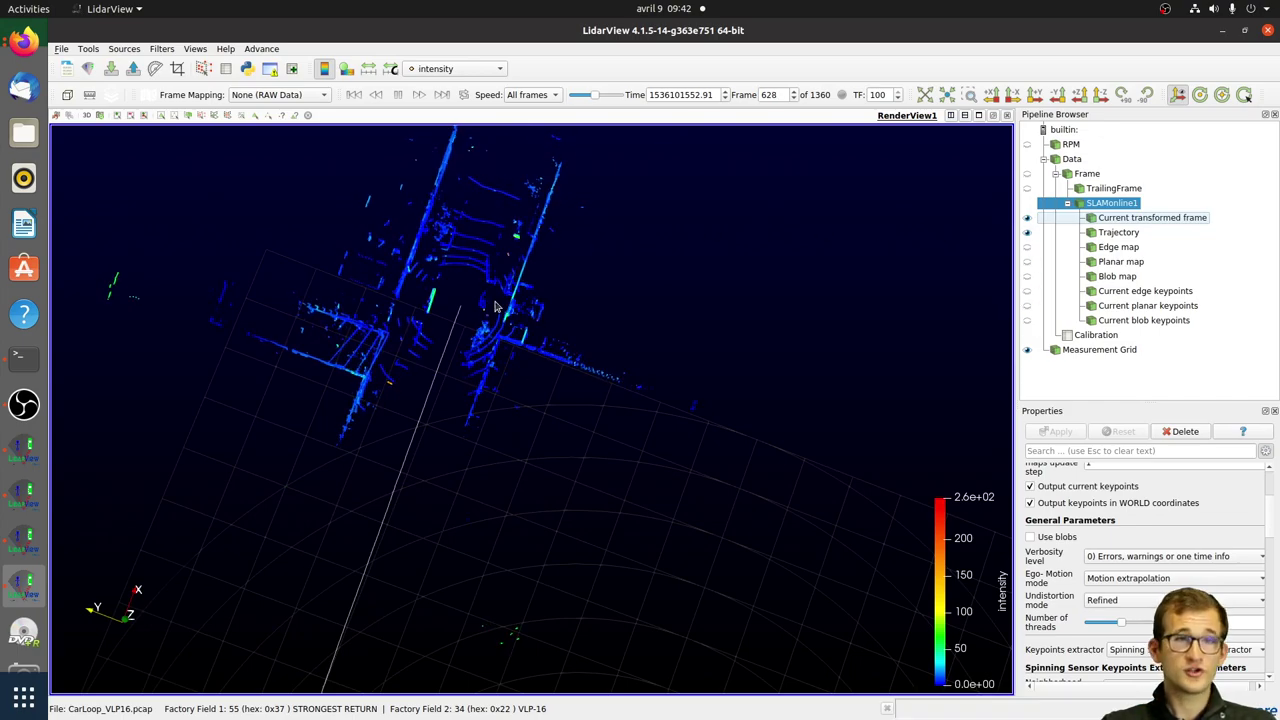
{"action": "left_click", "coordinate": [1027, 233]}
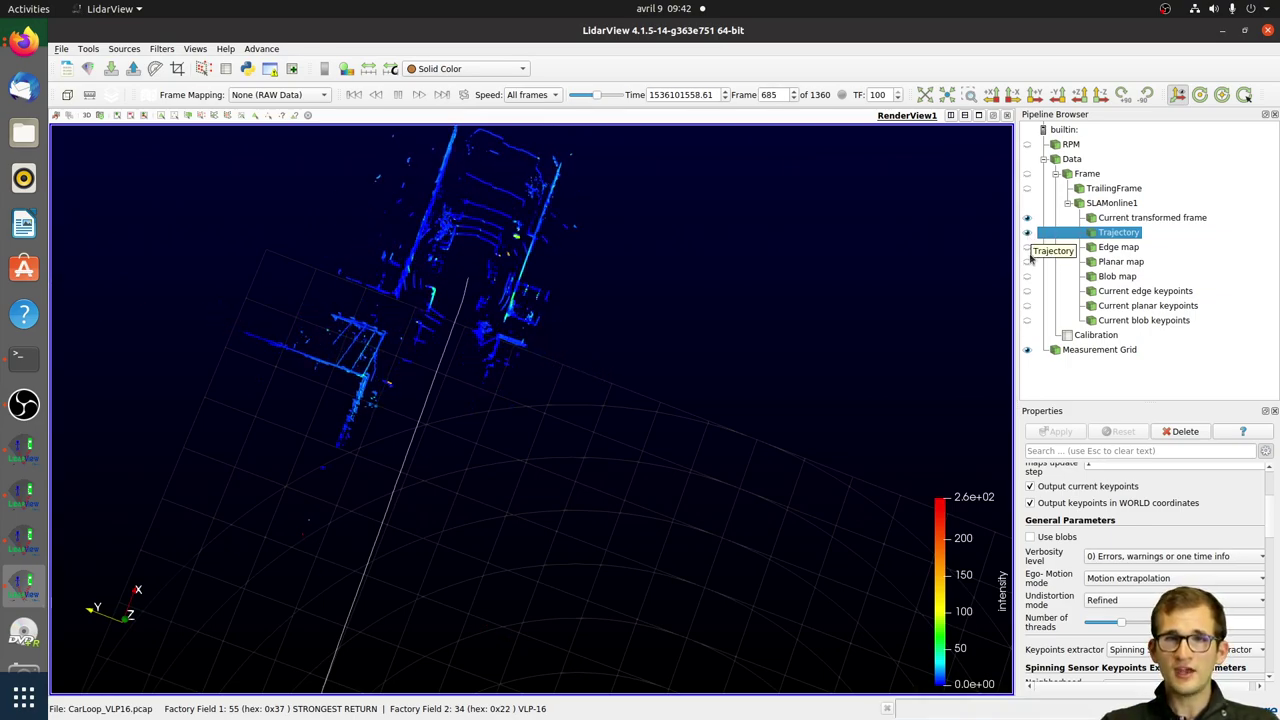
{"action": "left_click", "coordinate": [1027, 247]}
{"action": "left_click", "coordinate": [1120, 261]}
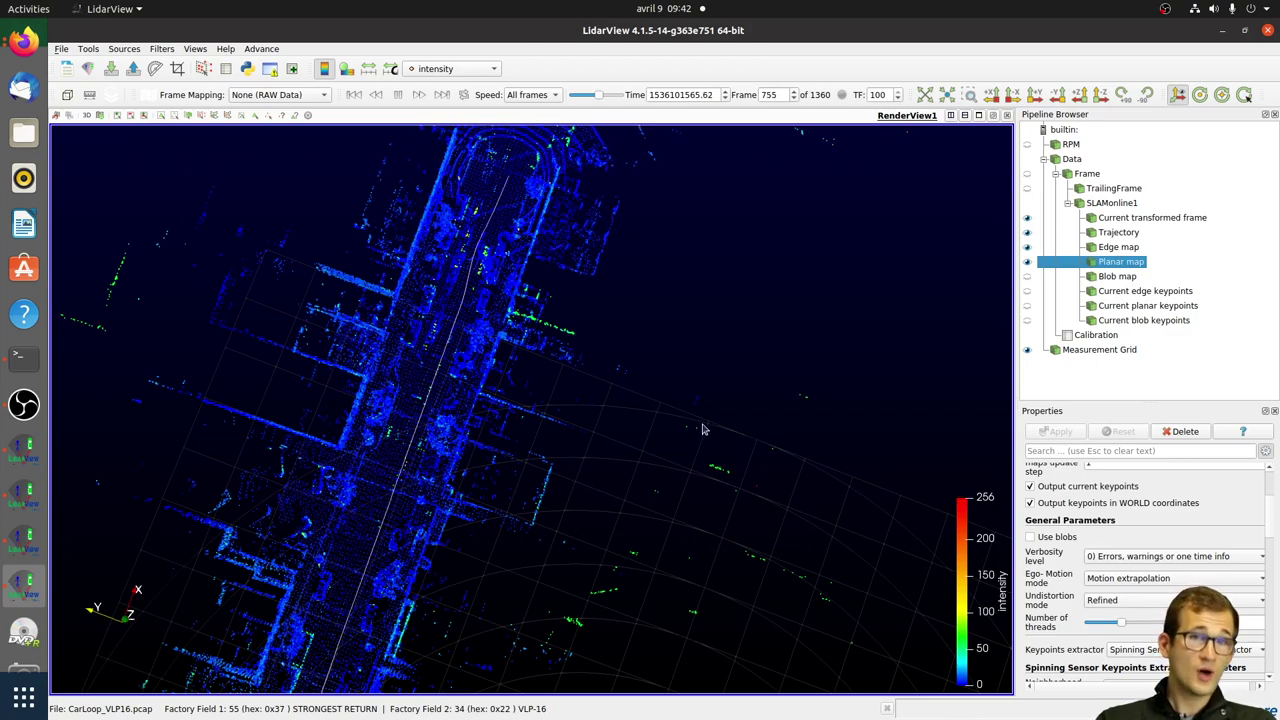
Step: Pan the view along the road to follow the vehicle's trajectory past frame 1000
{"action": "middle_click_drag", "start_coordinate": [711, 420], "coordinate": [684, 468]}
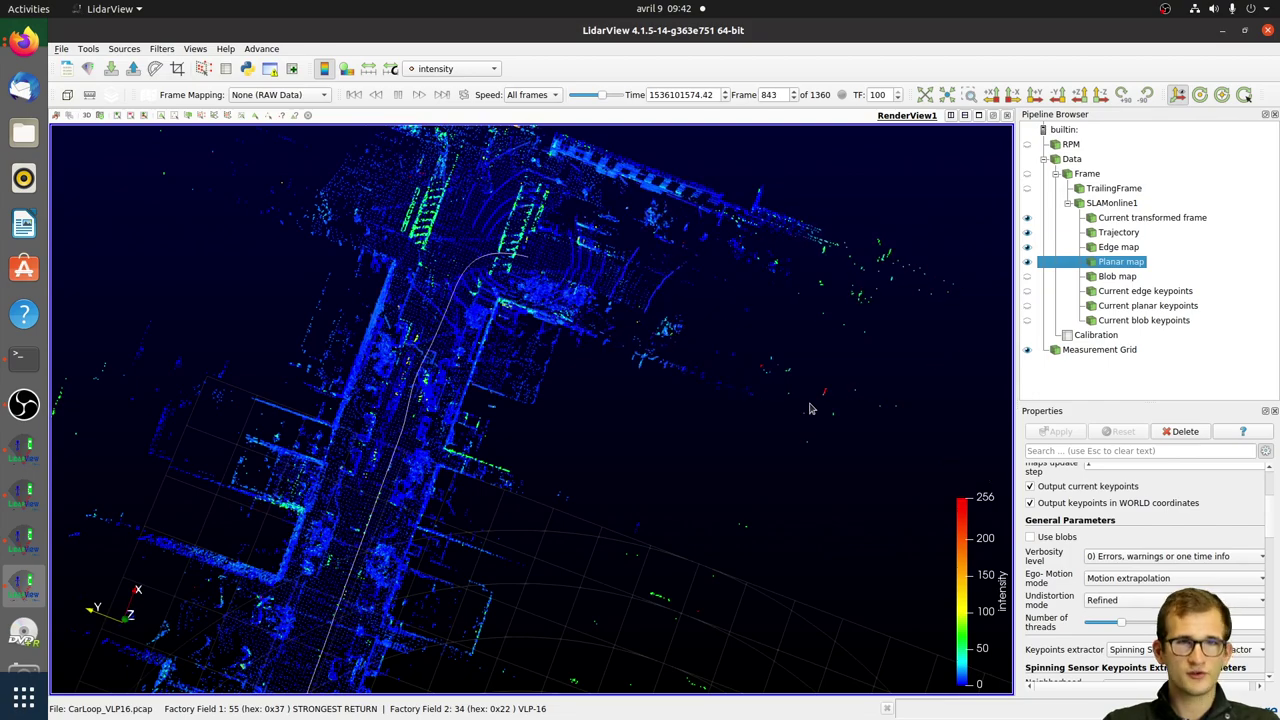
{"action": "middle_click_drag", "start_coordinate": [812, 402], "coordinate": [752, 368]}
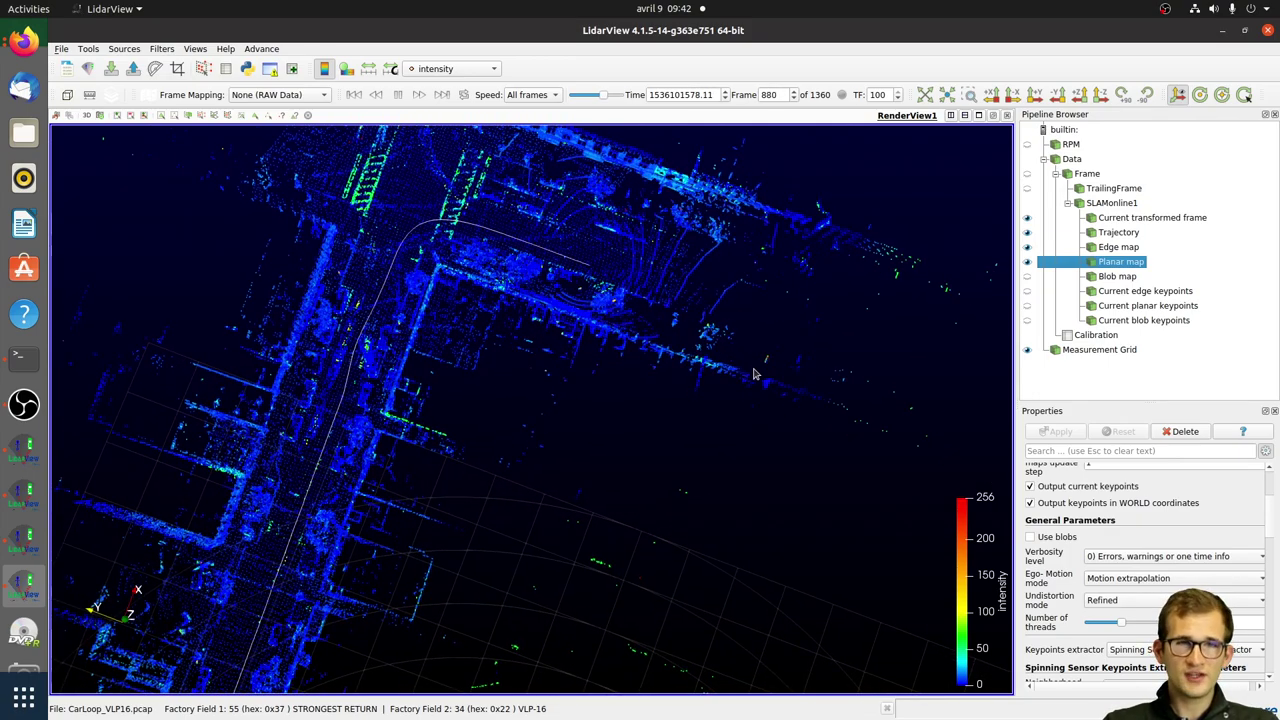
{"action": "middle_click_drag", "start_coordinate": [731, 365], "coordinate": [716, 358]}
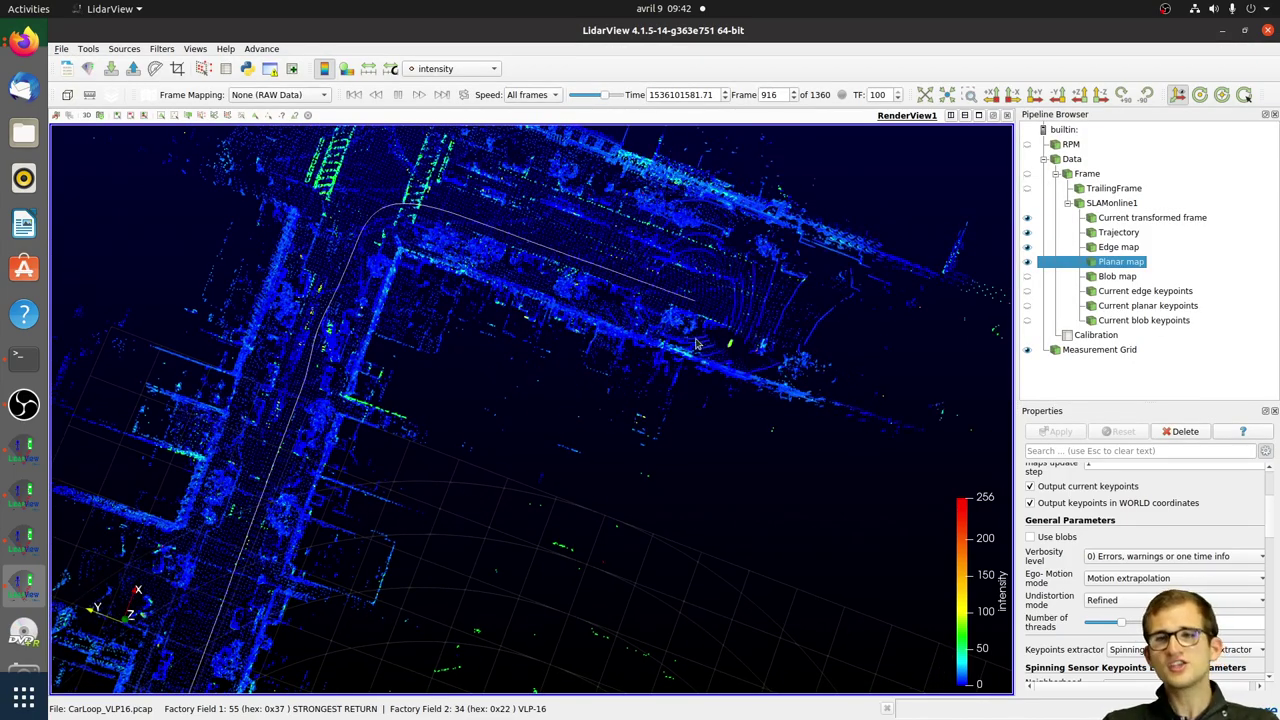
{"action": "middle_click_drag", "start_coordinate": [757, 394], "coordinate": [643, 371]}
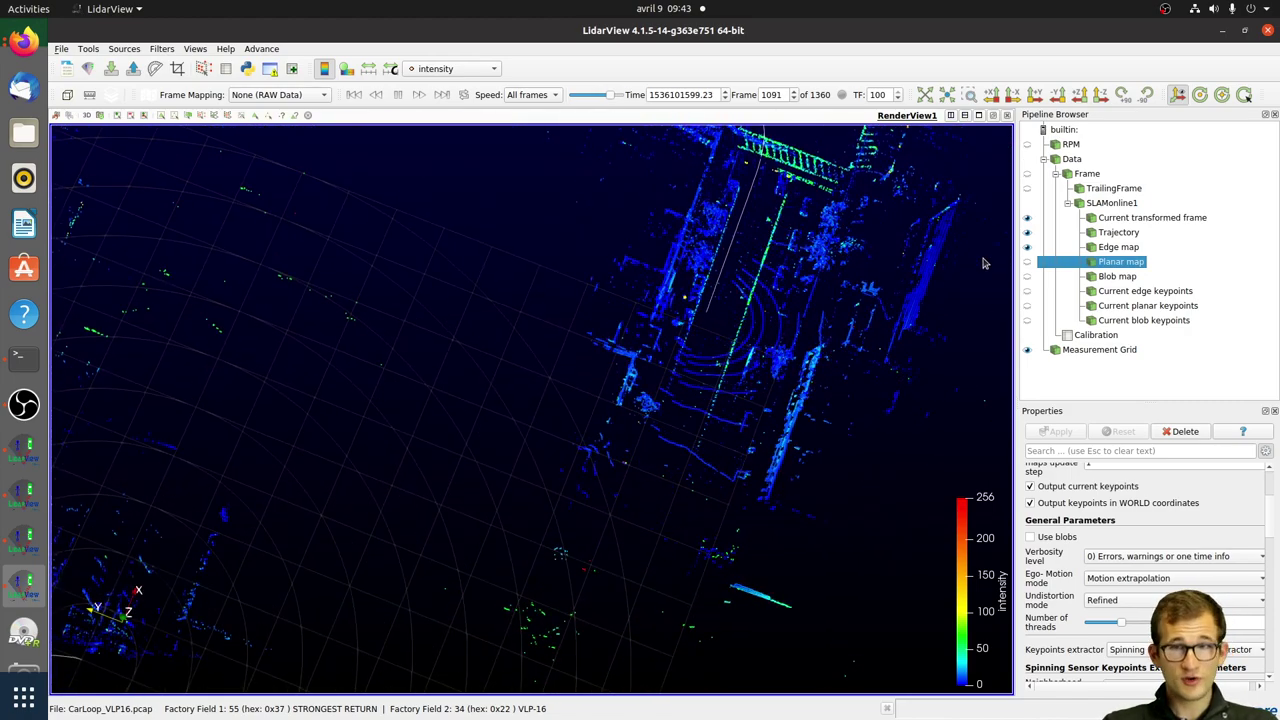
Step: Re-show the Planar map, tilt the view, and select Edge map as playback reaches frame 1359
{"action": "left_click", "coordinate": [1027, 260]}
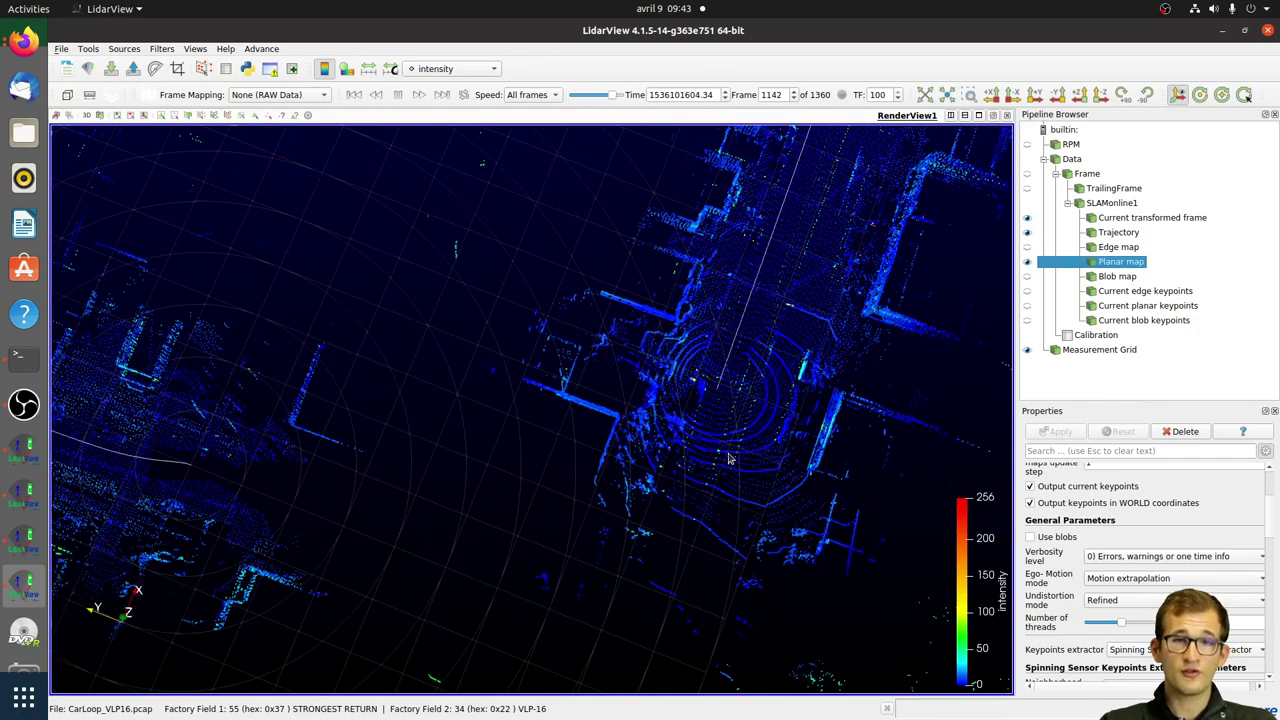
{"action": "left_click_drag", "start_coordinate": [572, 510], "coordinate": [617, 302]}
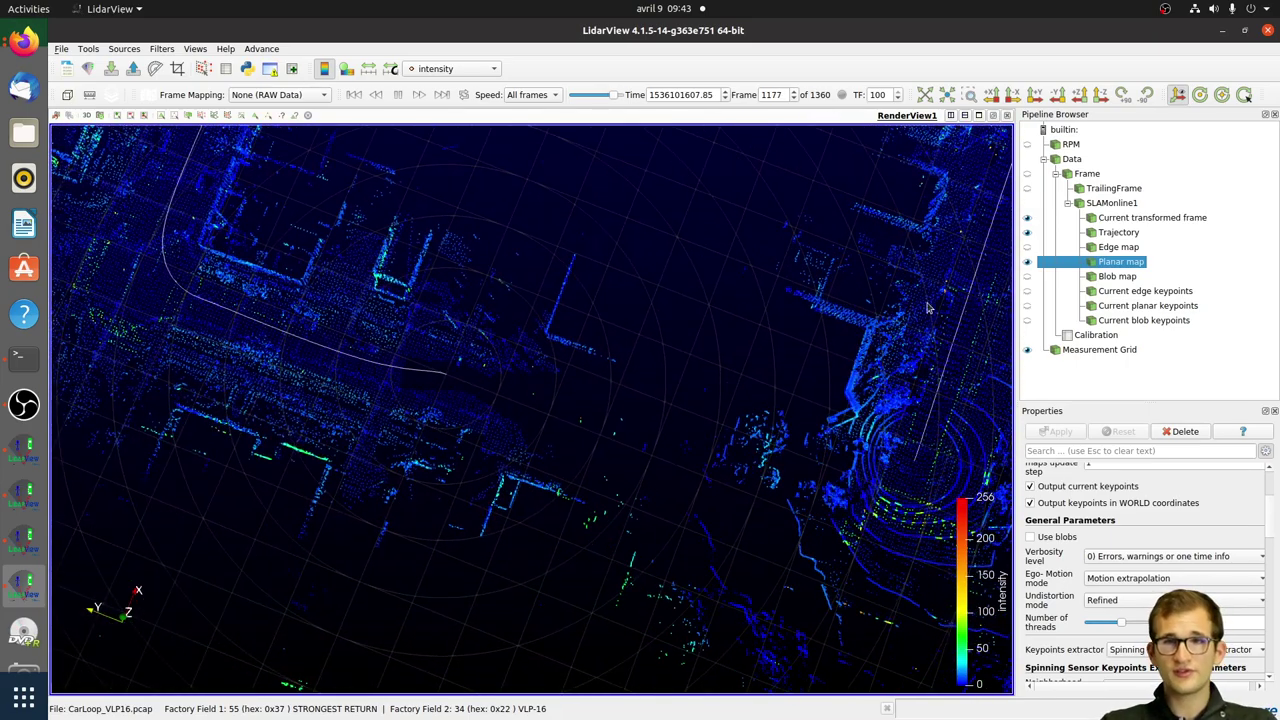
{"action": "left_click", "coordinate": [1027, 247]}
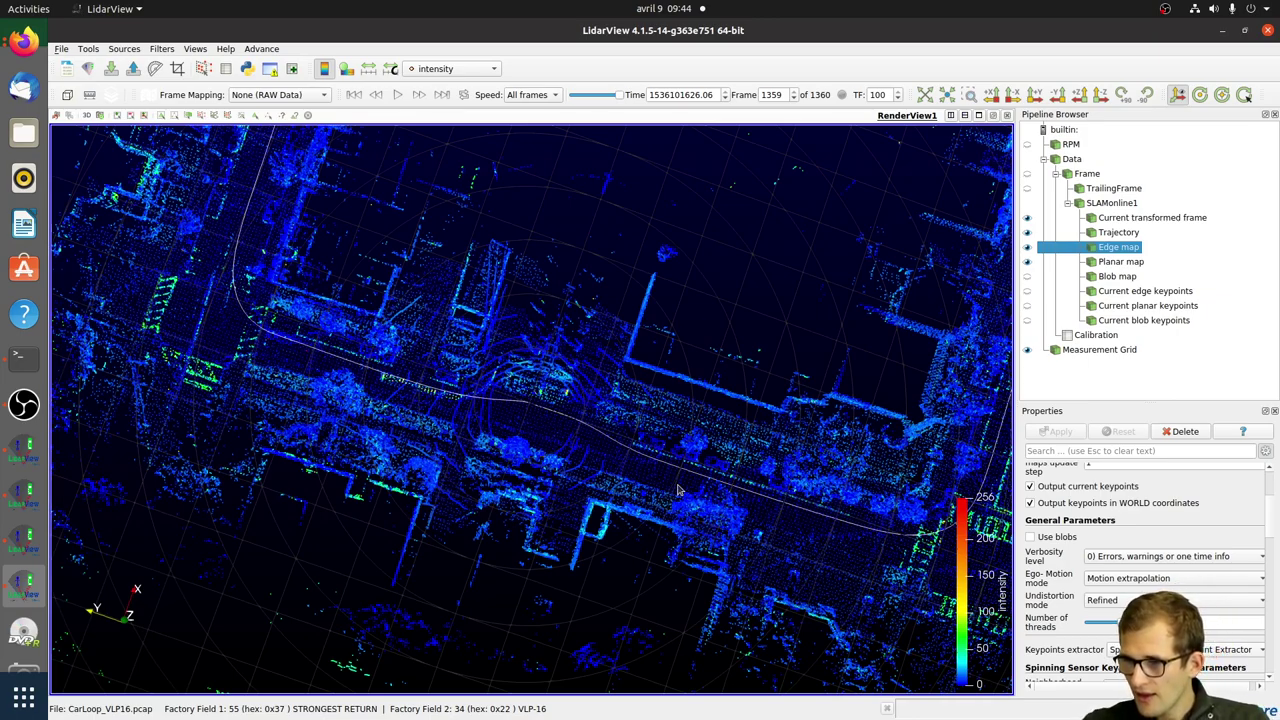
{"action": "scroll", "coordinate": [677, 487], "scroll_direction": "up", "scroll_amount": 2}
{"action": "scroll", "coordinate": [605, 462], "scroll_direction": "up", "scroll_amount": 3}
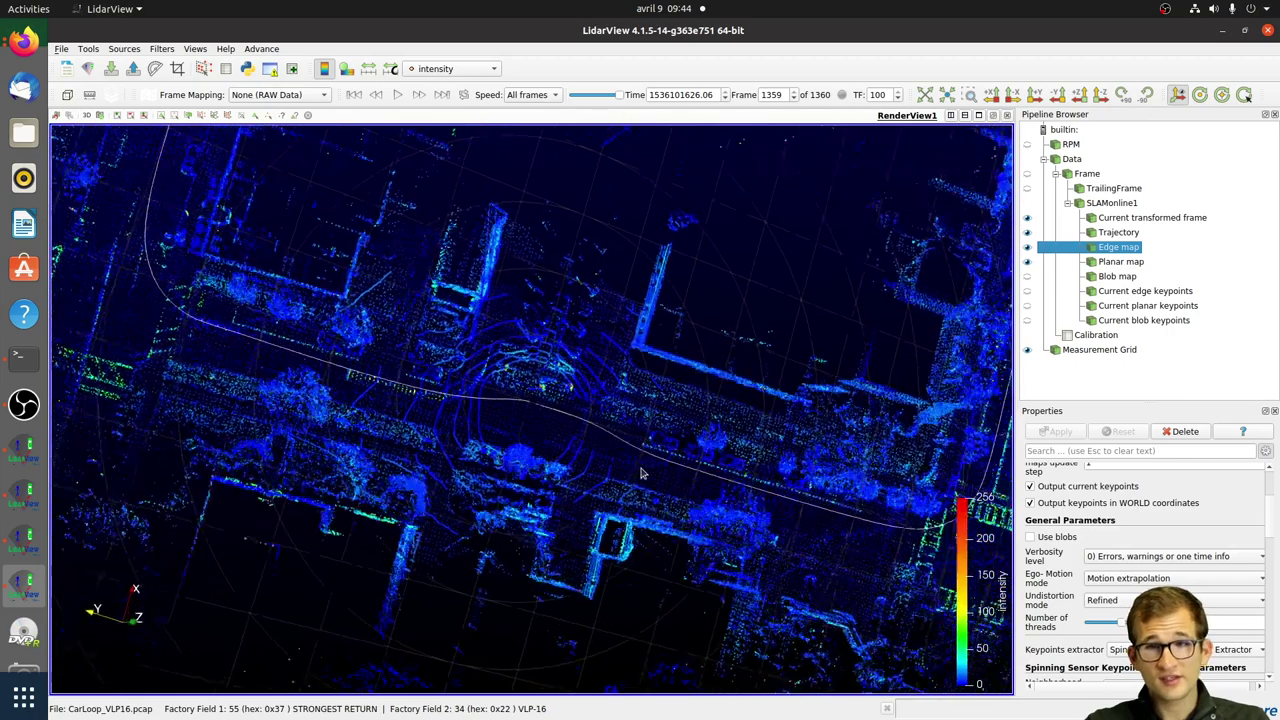
{"action": "middle_click_drag", "start_coordinate": [595, 465], "coordinate": [648, 457]}
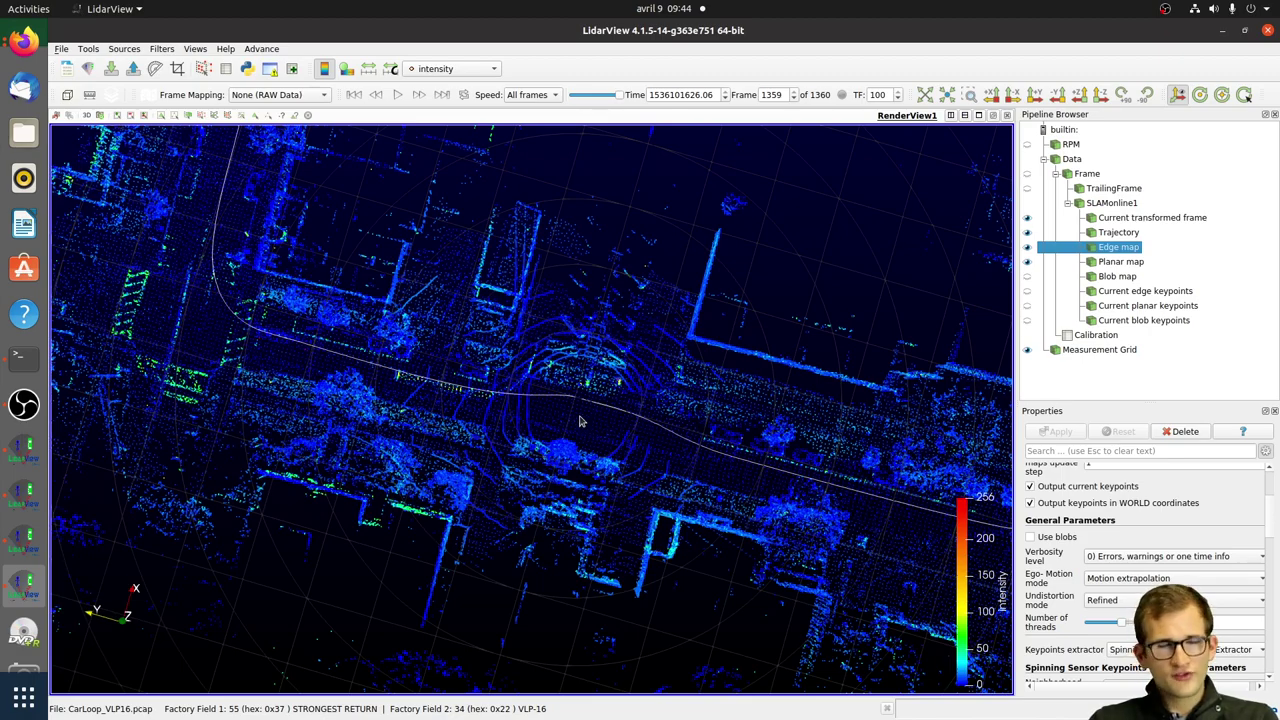
{"action": "left_click", "coordinate": [163, 49]}
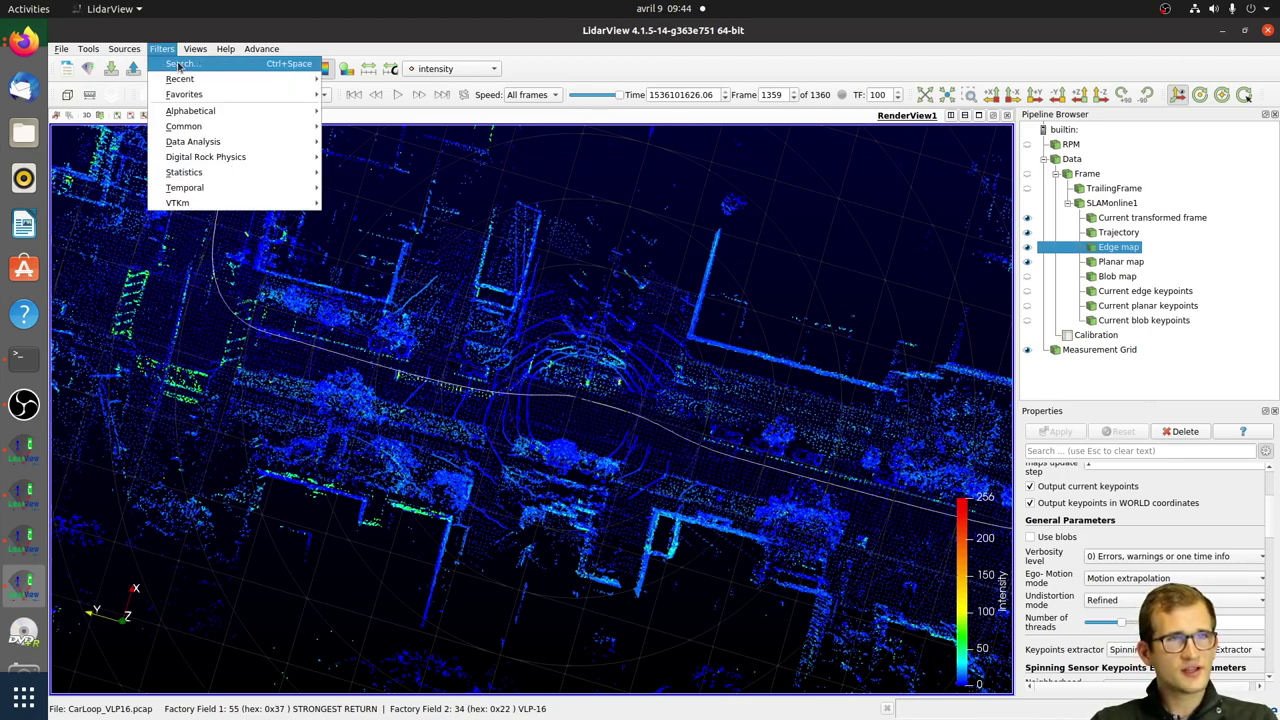
{"action": "mouse_move", "coordinate": [316, 128]}
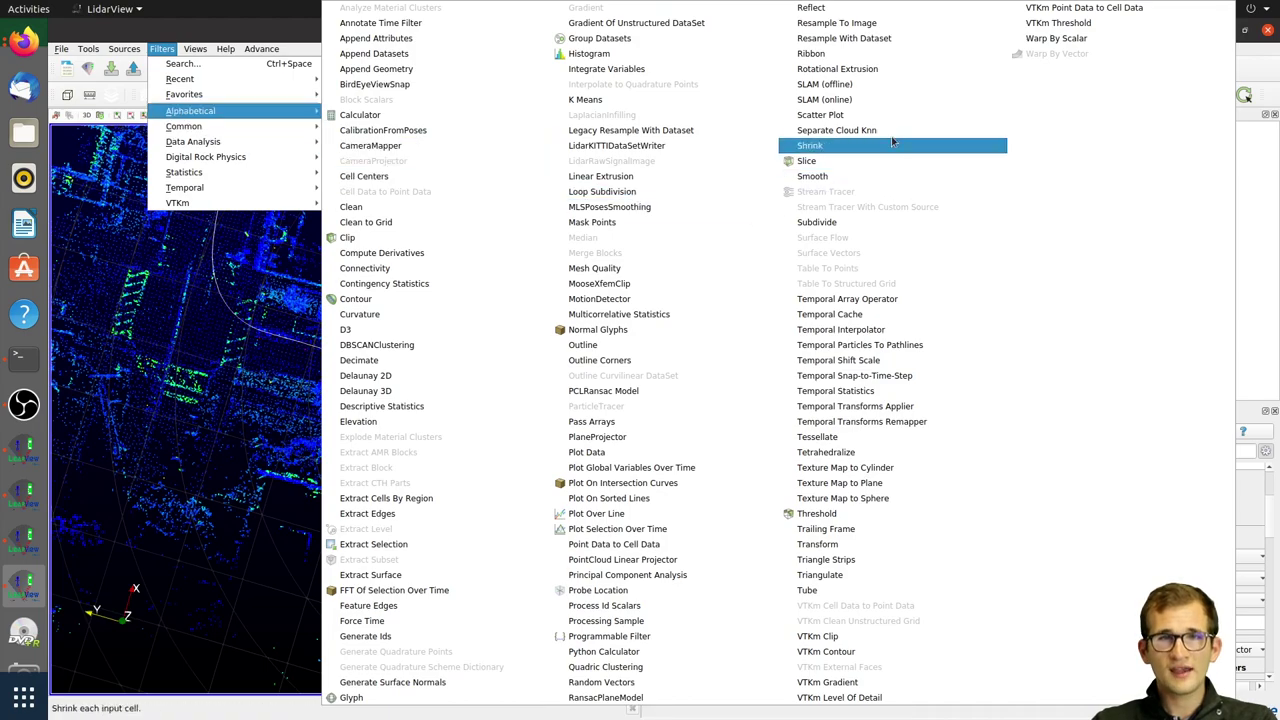
{"action": "left_click", "coordinate": [183, 294]}
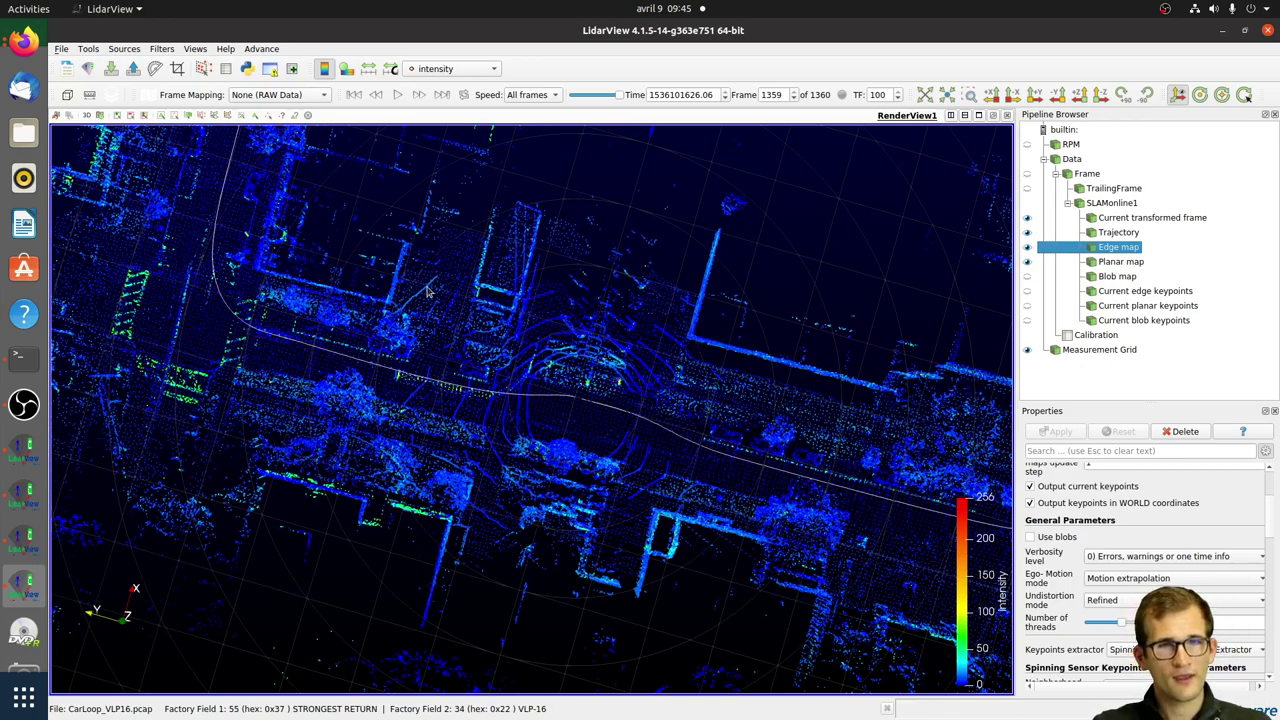
Step: Zoom and tilt the car-loop edge map to look over the whole square loop and scan rings
{"action": "scroll", "coordinate": [599, 401], "scroll_direction": "up", "scroll_amount": 3}
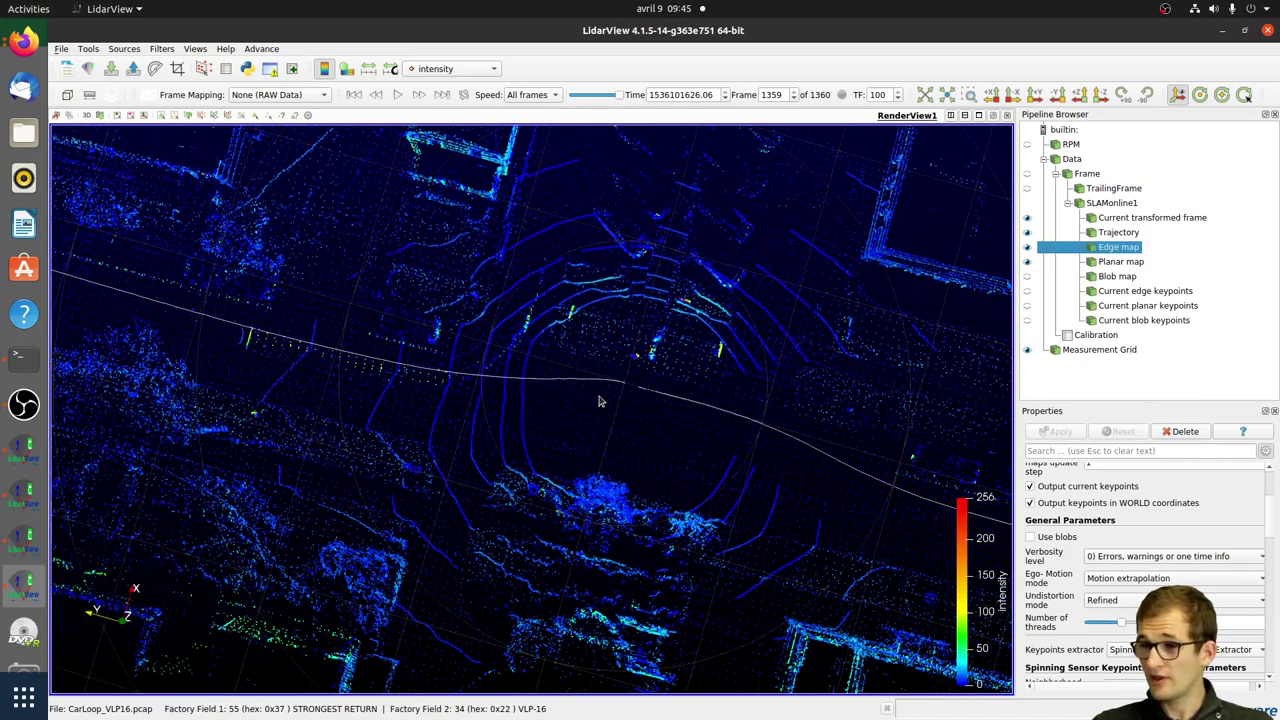
{"action": "left_click_drag", "start_coordinate": [600, 401], "coordinate": [551, 402]}
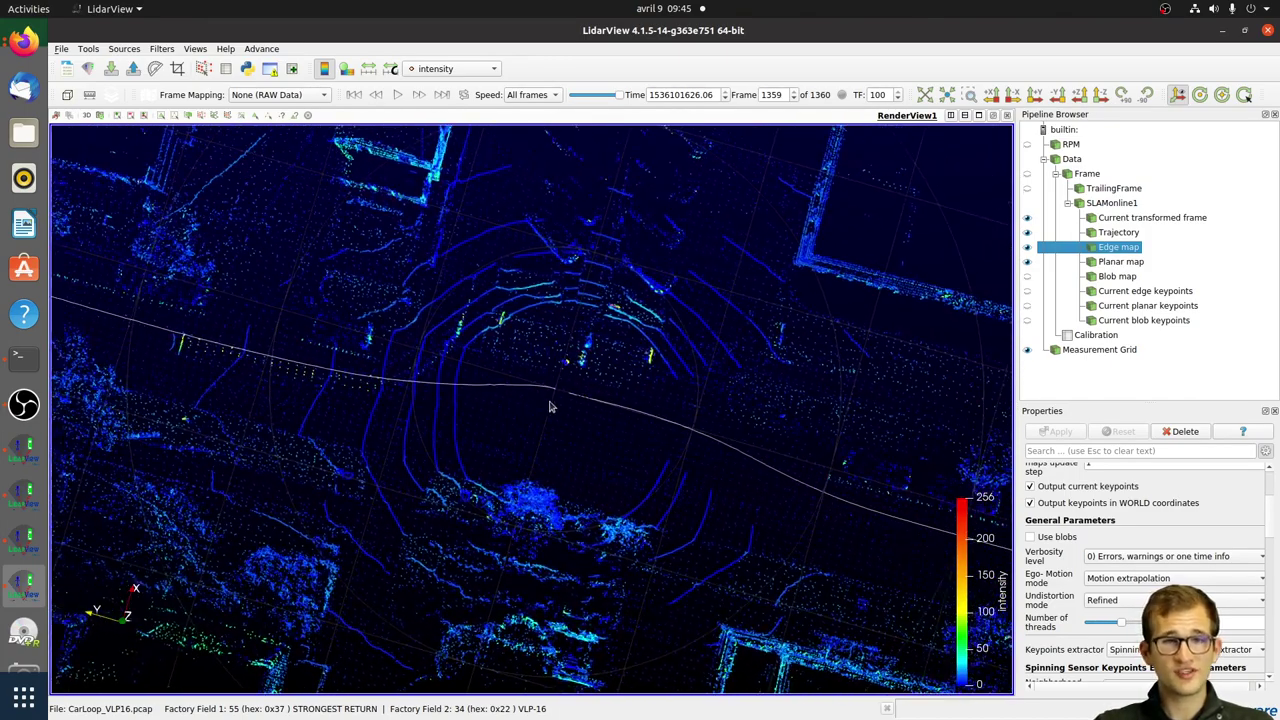
{"action": "scroll", "coordinate": [590, 398], "scroll_direction": "down", "scroll_amount": 5}
{"action": "left_click_drag", "start_coordinate": [600, 350], "coordinate": [422, 545]}
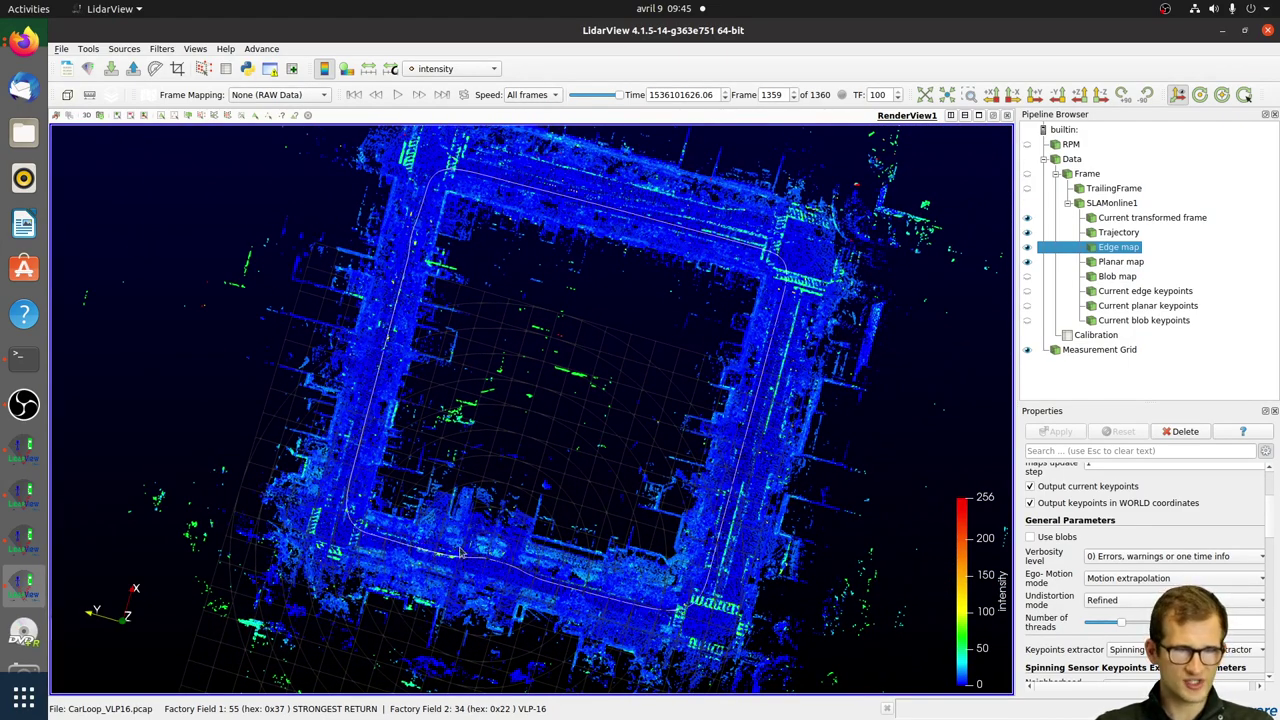
{"action": "scroll", "coordinate": [641, 666], "scroll_direction": "up", "scroll_amount": 3}
{"action": "scroll", "coordinate": [513, 409], "scroll_direction": "up", "scroll_amount": 5}
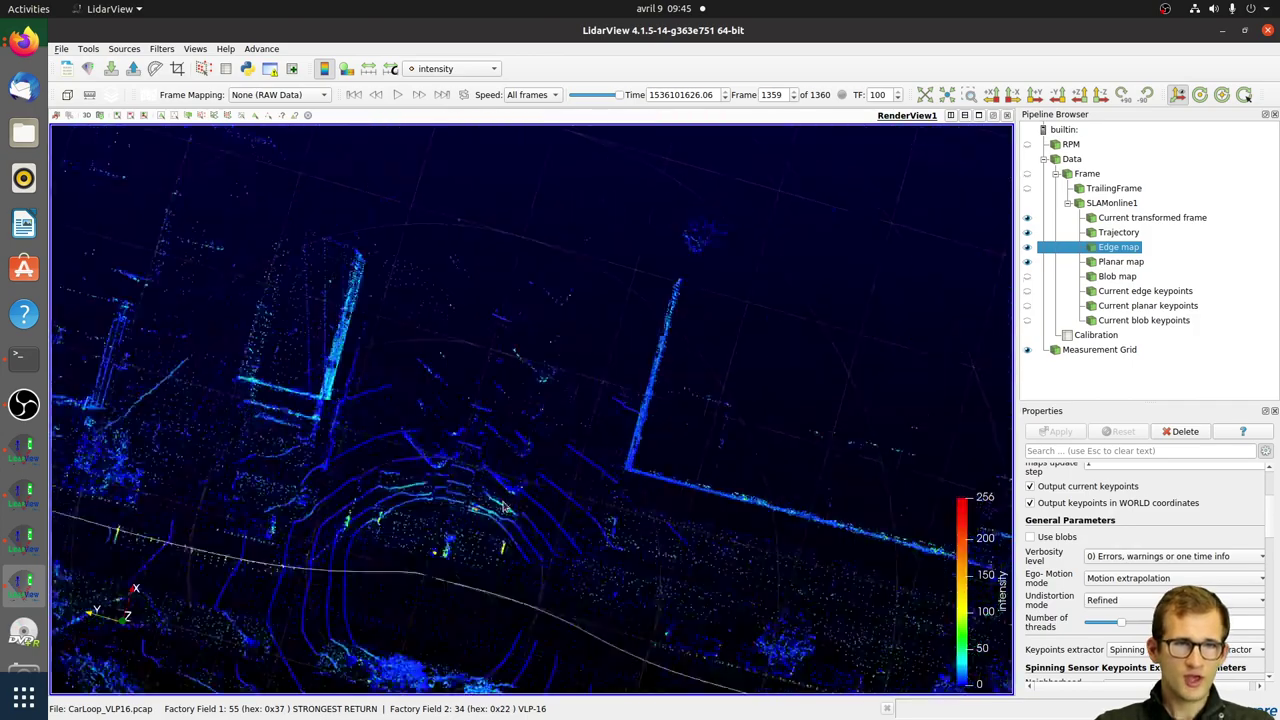
{"action": "scroll", "coordinate": [725, 398], "scroll_direction": "up", "scroll_amount": 3}
{"action": "scroll", "coordinate": [531, 406], "scroll_direction": "up", "scroll_amount": 3}
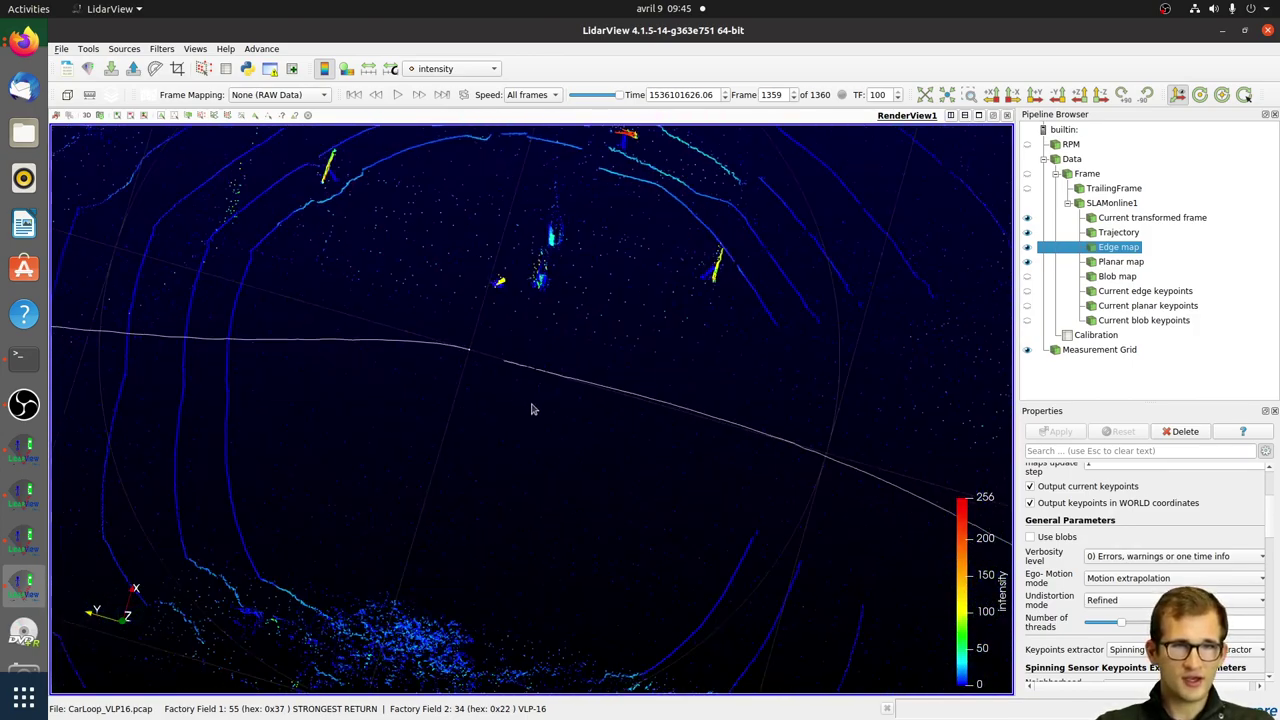
{"action": "left_click_drag", "start_coordinate": [599, 482], "coordinate": [674, 358]}
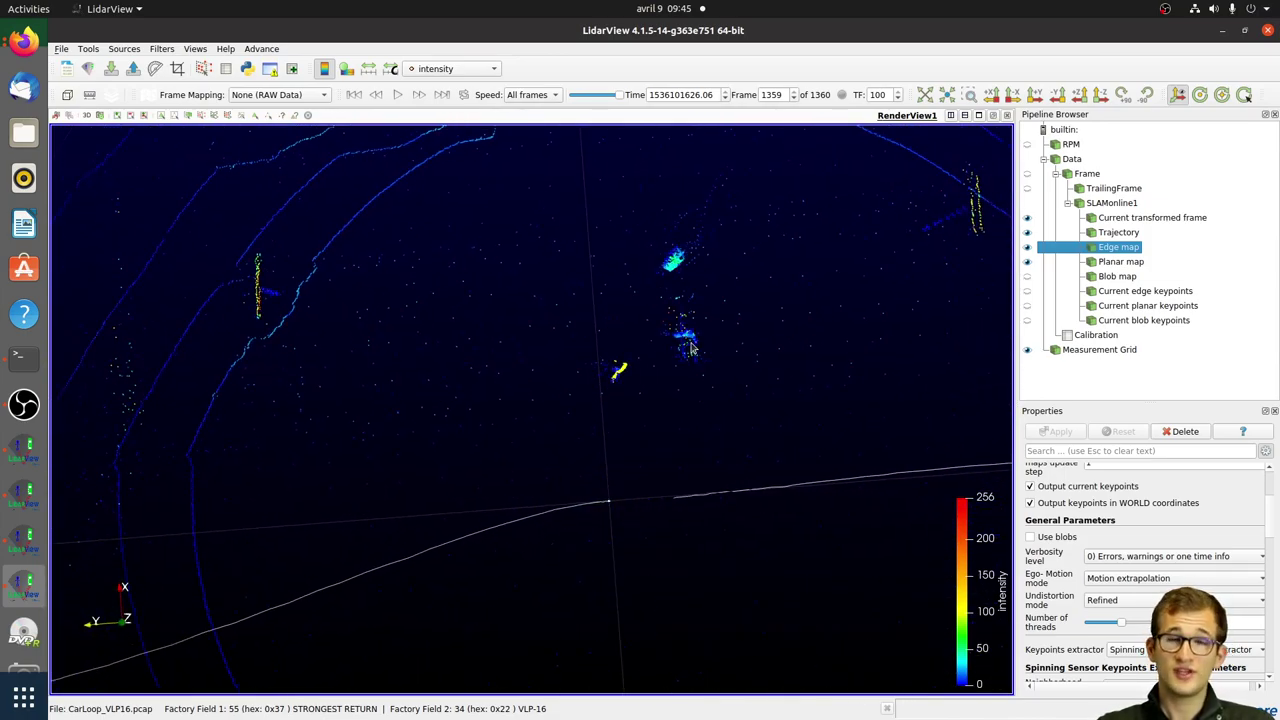
Step: Set an oblique view along the road, then switch to the UndergroundParking_VLP16 window
{"action": "left_click_drag", "start_coordinate": [740, 354], "coordinate": [641, 424]}
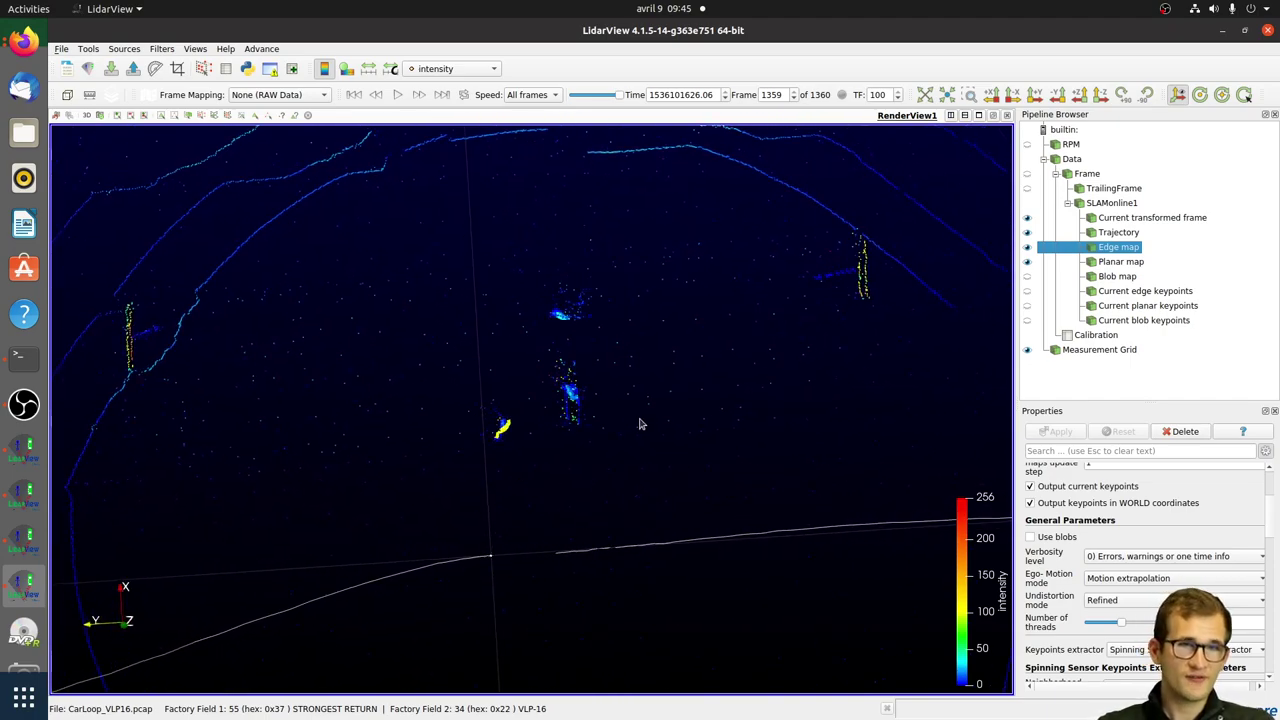
{"action": "scroll", "coordinate": [491, 487], "scroll_direction": "down", "scroll_amount": 2}
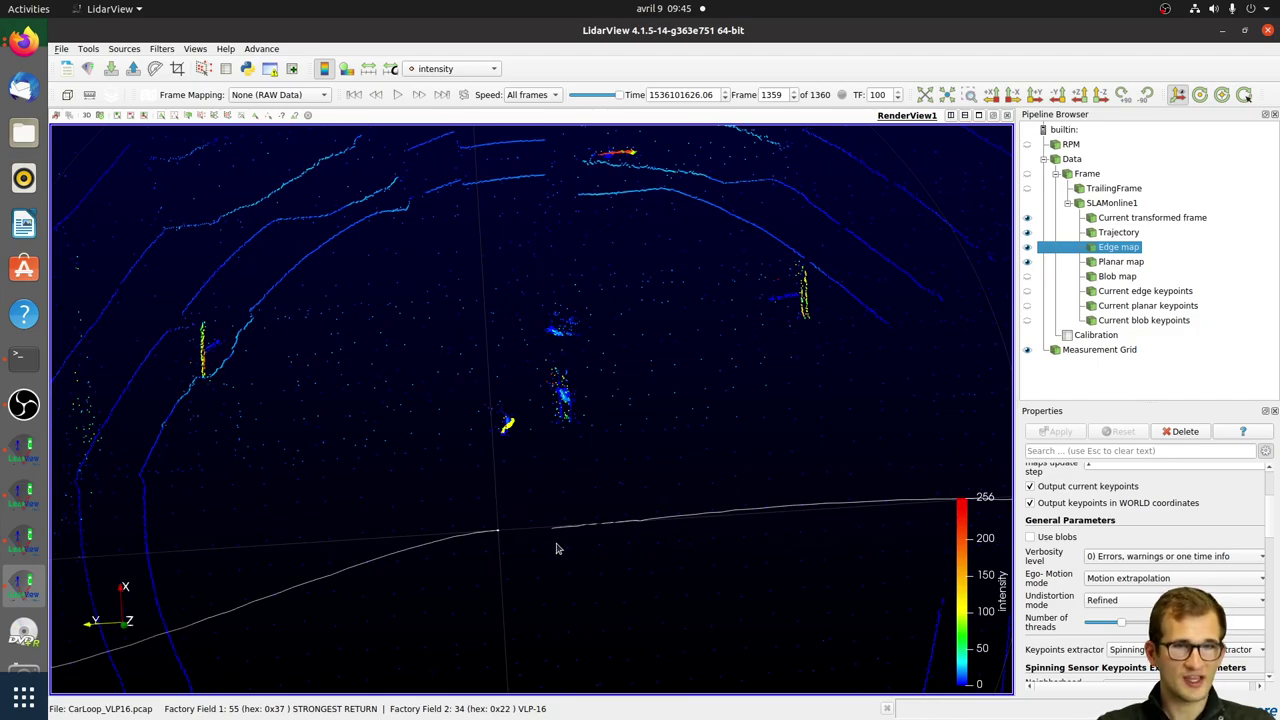
{"action": "left_click_drag", "start_coordinate": [559, 549], "coordinate": [594, 463]}
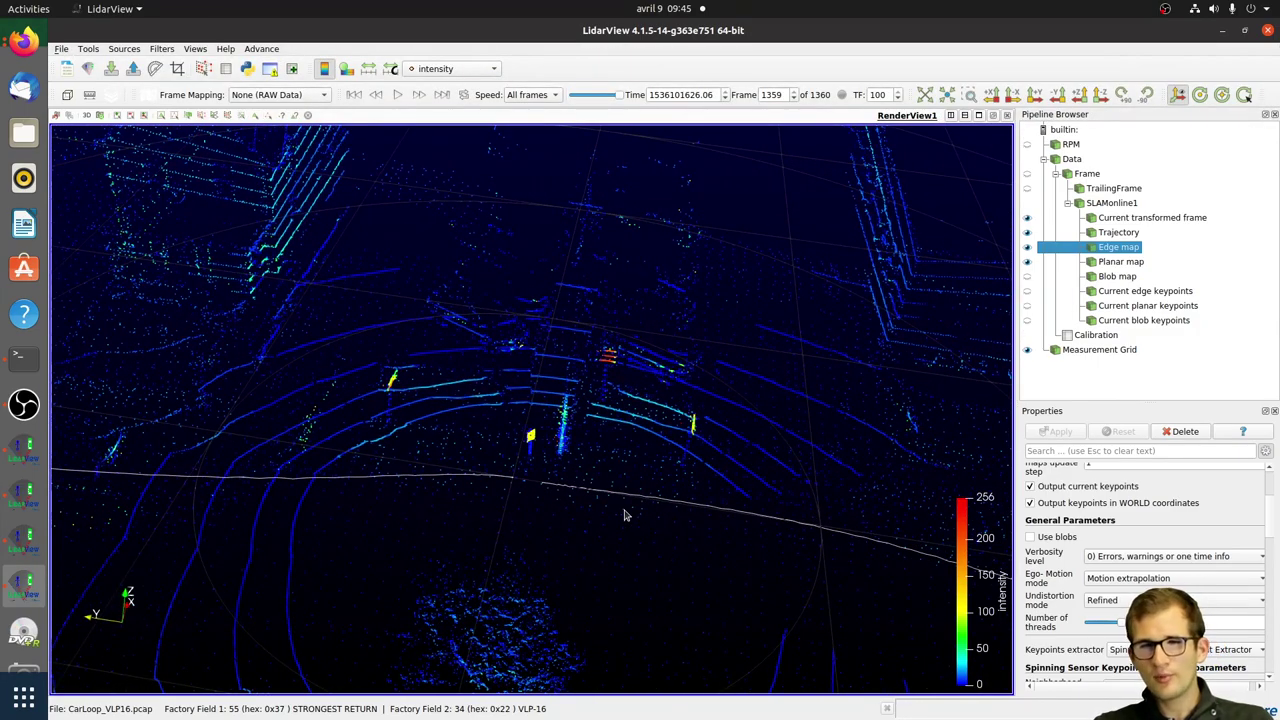
{"action": "scroll", "coordinate": [624, 515], "scroll_direction": "down", "scroll_amount": 2}
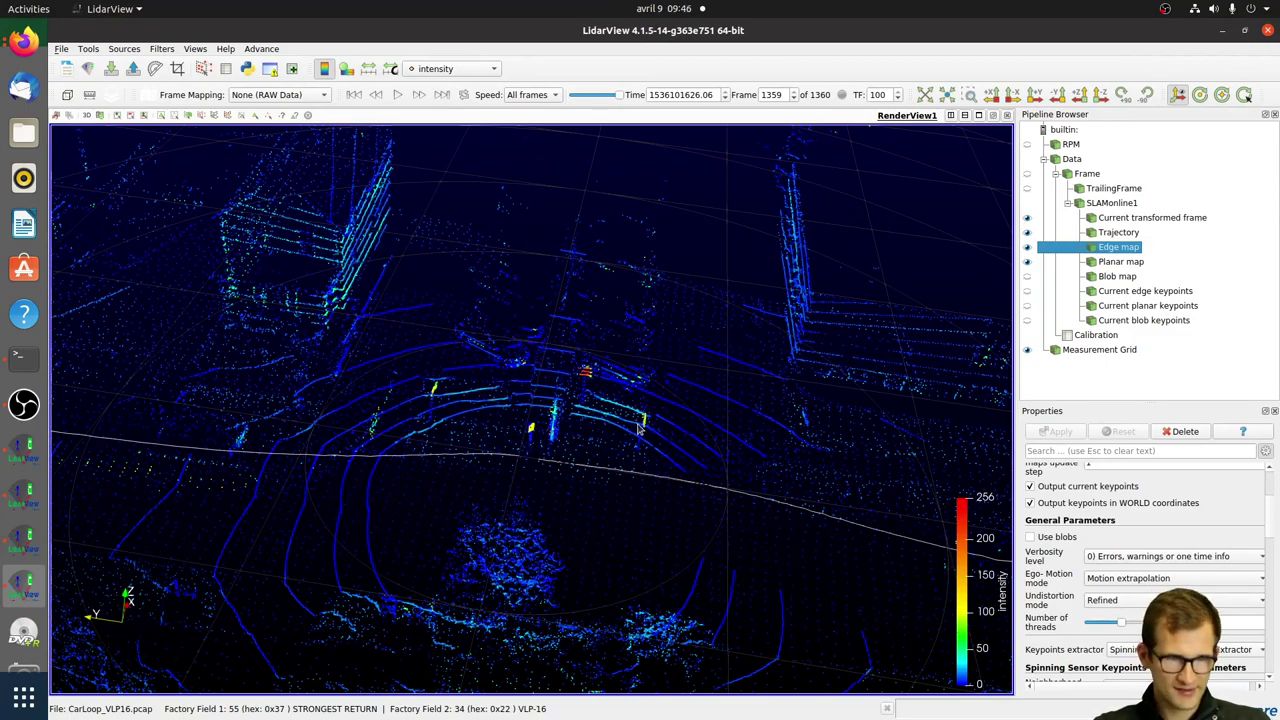
{"action": "scroll", "coordinate": [634, 436], "scroll_direction": "up", "scroll_amount": 1}
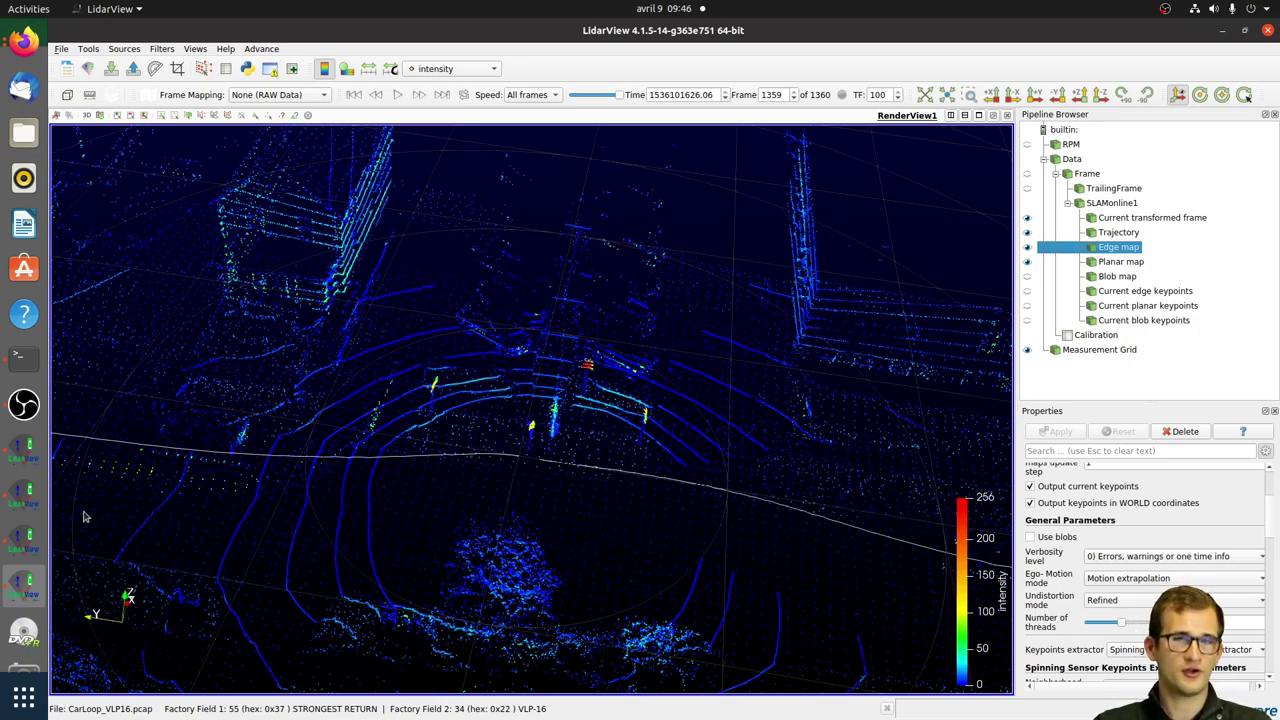
{"action": "left_click", "coordinate": [17, 457]}
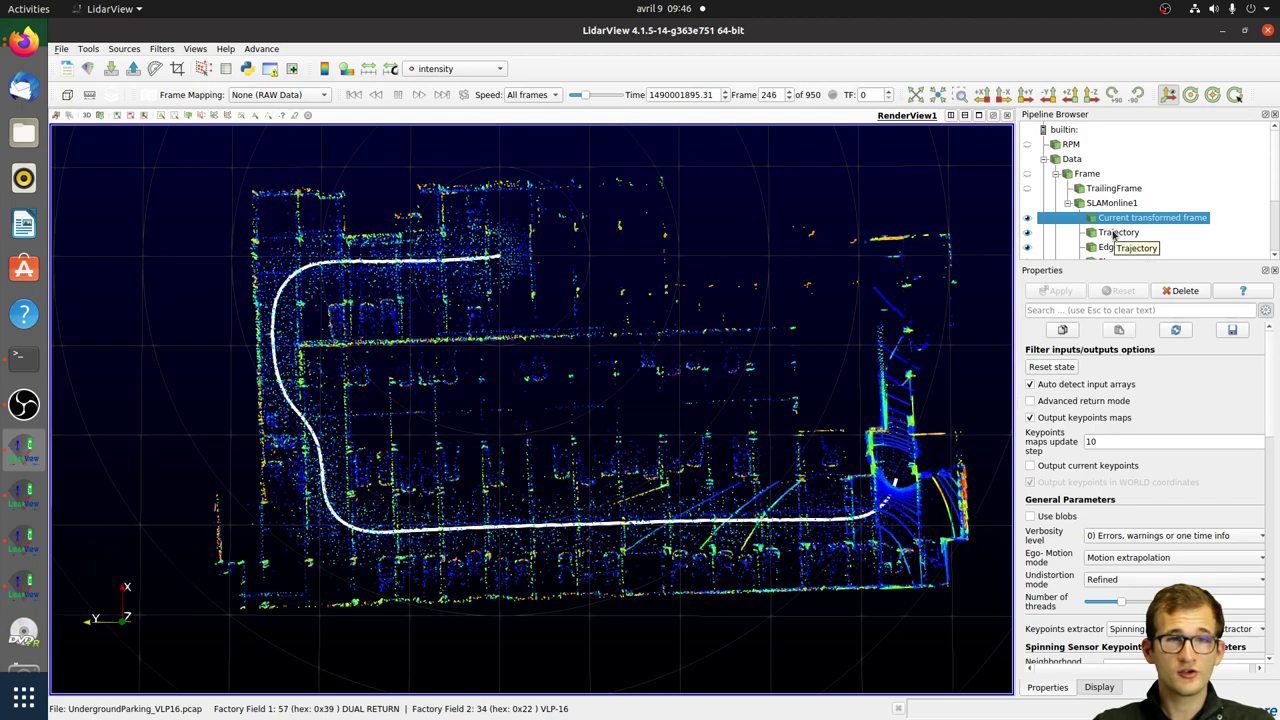
Step: Hide and reshow the parking Edge map, then select the Trajectory output
{"action": "left_click", "coordinate": [1027, 248]}
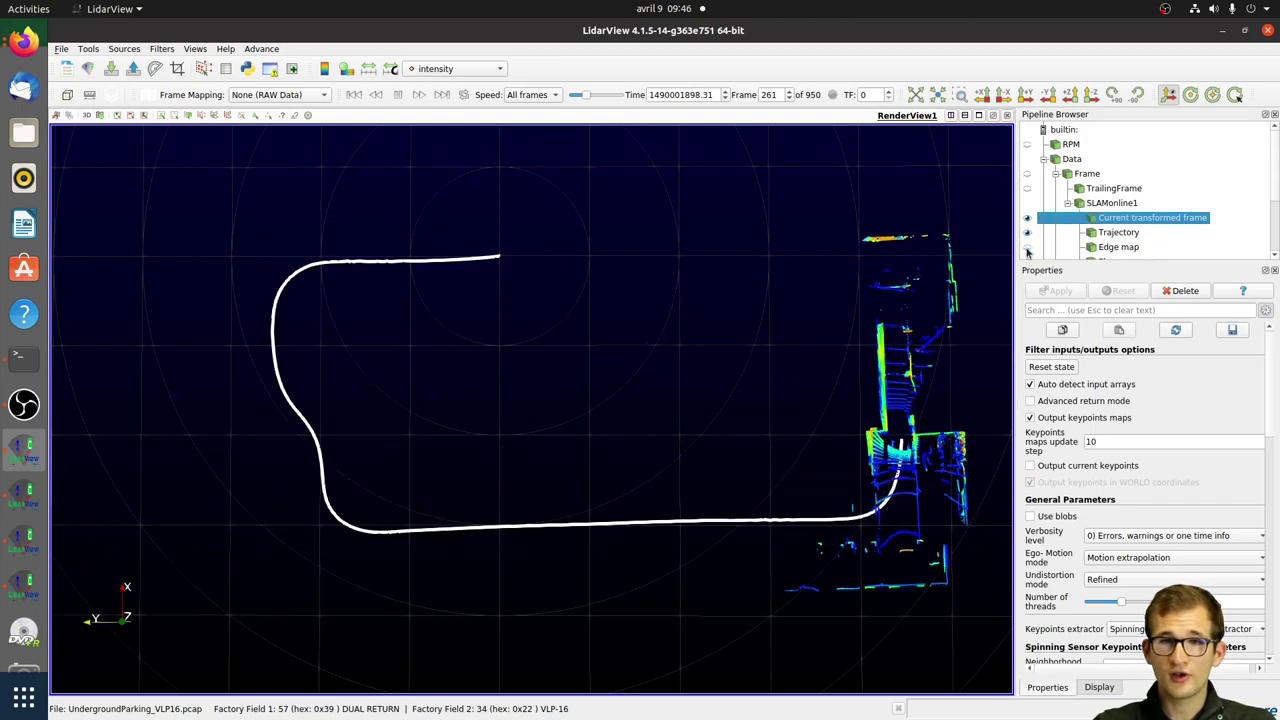
{"action": "left_click", "coordinate": [1027, 248]}
{"action": "left_click", "coordinate": [1112, 233]}
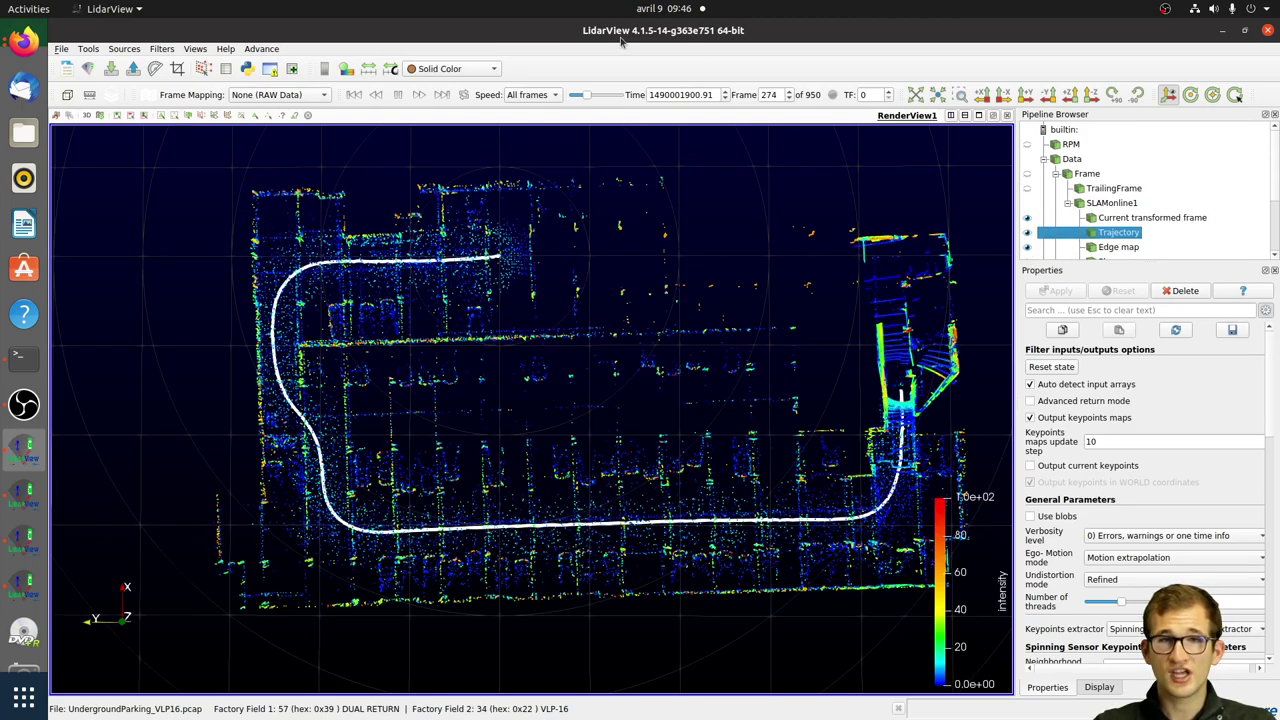
Step: Give the parking trajectory a solid red colour from the Pick Solid Color basic colours
{"action": "left_click", "coordinate": [324, 68]}
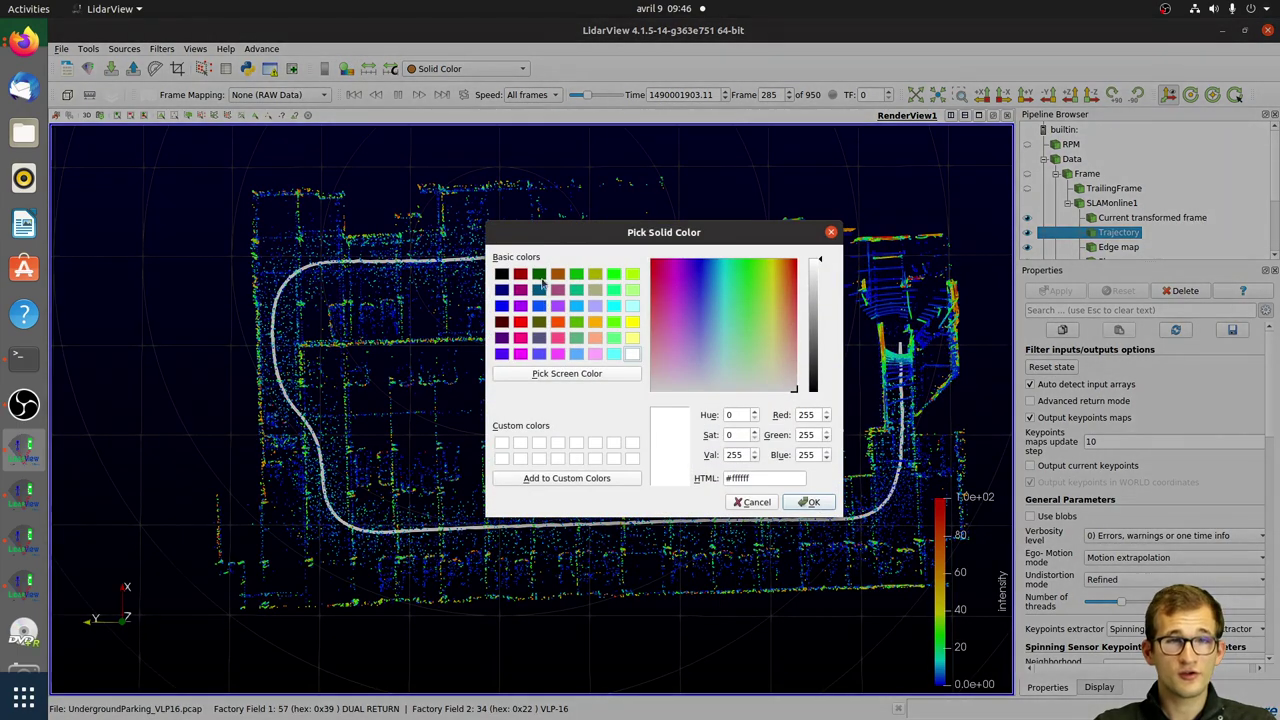
{"action": "left_click", "coordinate": [519, 322]}
{"action": "left_click", "coordinate": [830, 503]}
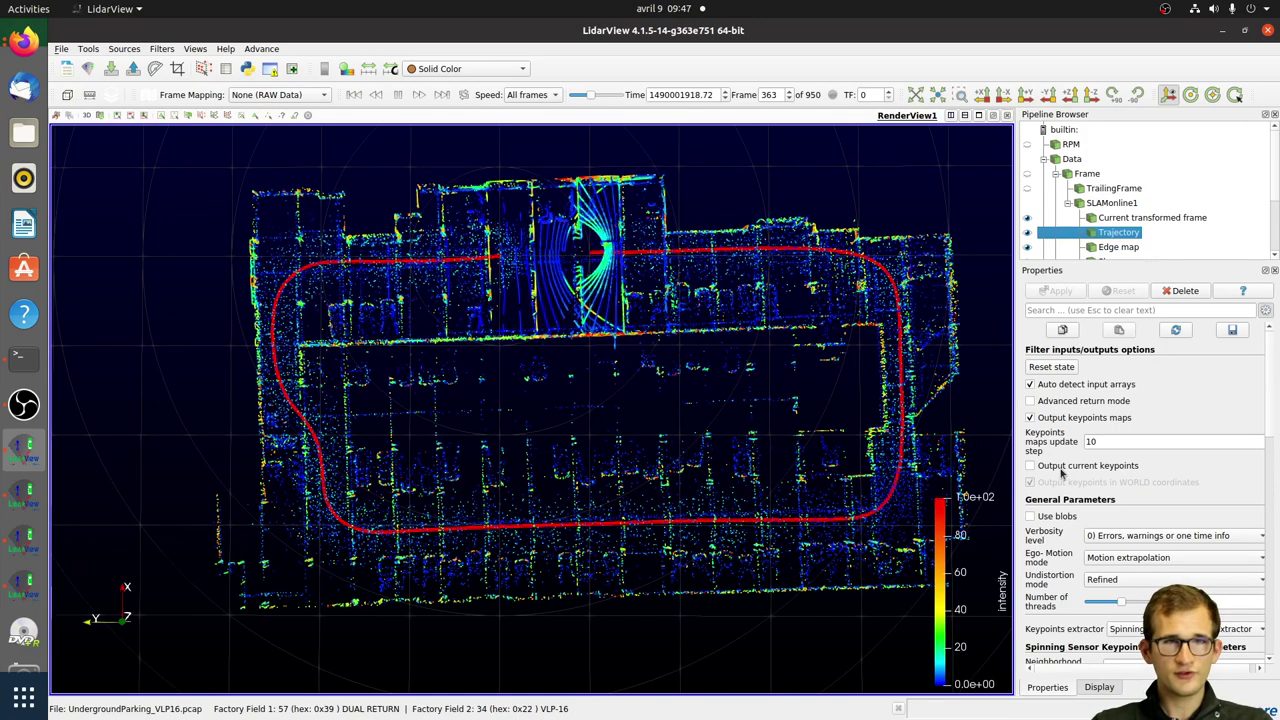
Step: Review the Properties panel, tilt the parking map lower, then switch to the Drone_HDL32 window
{"action": "scroll", "coordinate": [1085, 395], "scroll_direction": "down", "scroll_amount": 6}
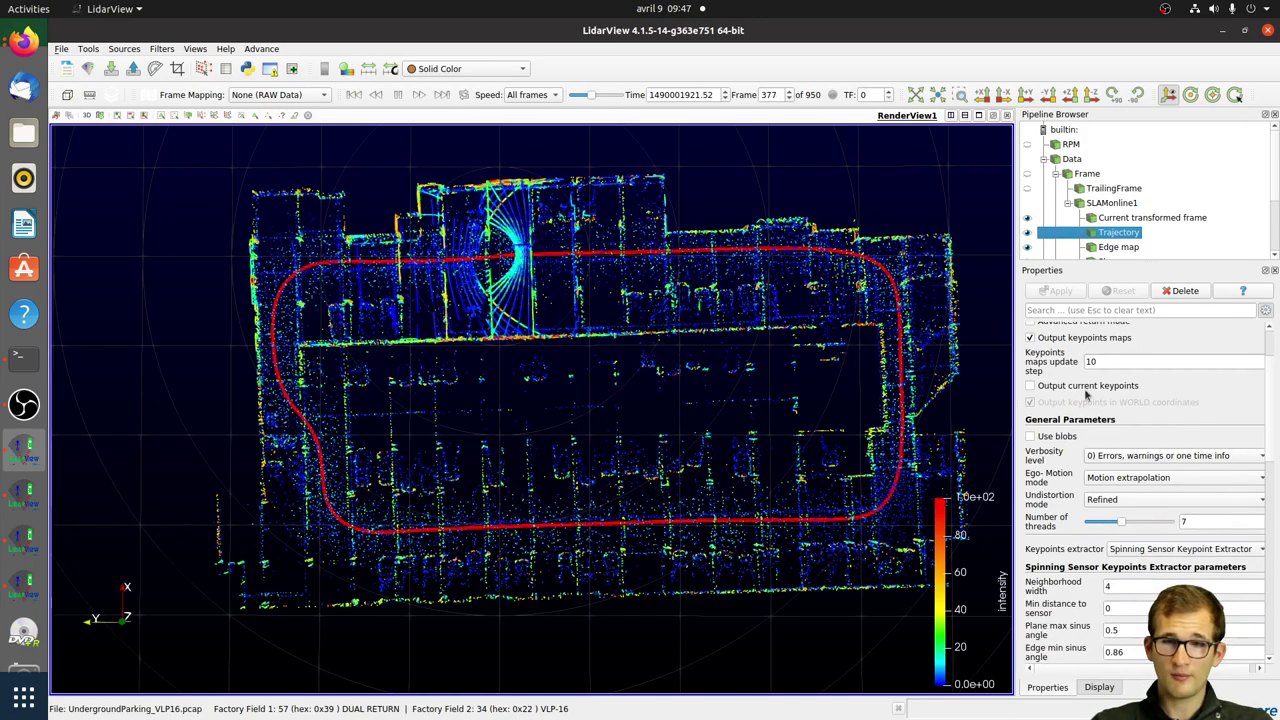
{"action": "scroll", "coordinate": [1052, 395], "scroll_direction": "up", "scroll_amount": 2}
{"action": "scroll", "coordinate": [1052, 395], "scroll_direction": "up", "scroll_amount": 3}
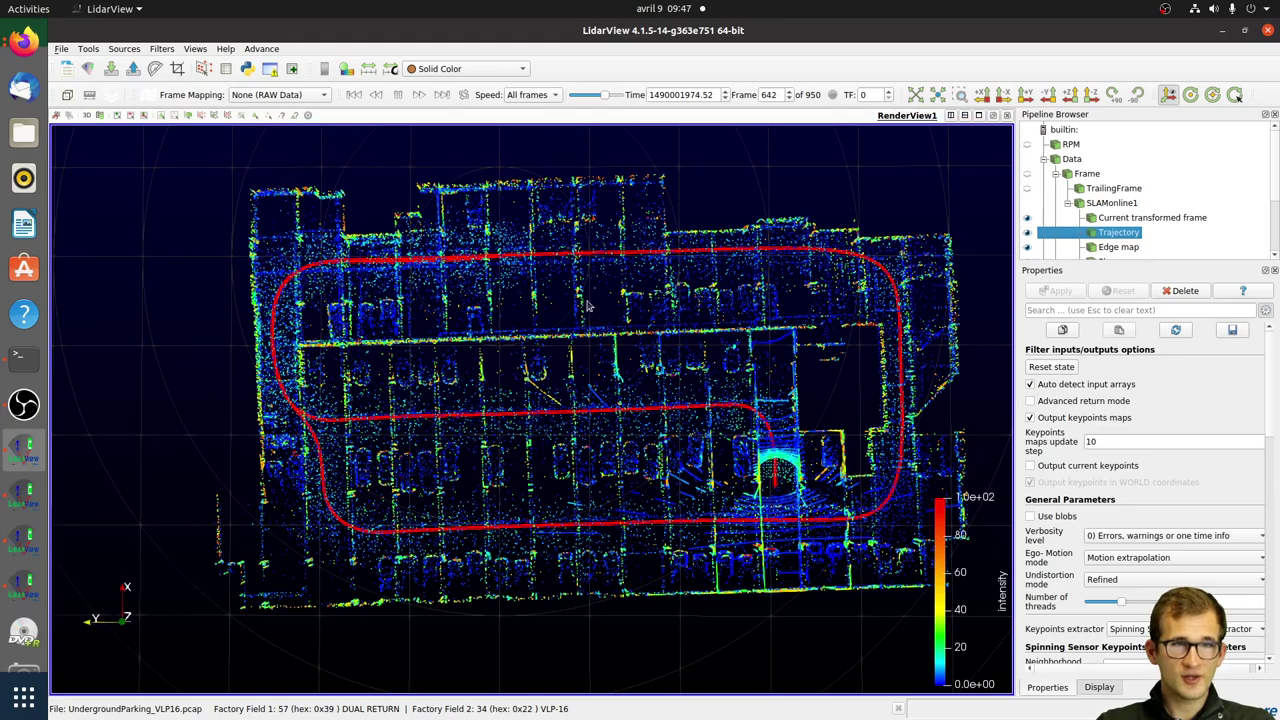
{"action": "left_click_drag", "start_coordinate": [588, 292], "coordinate": [587, 314]}
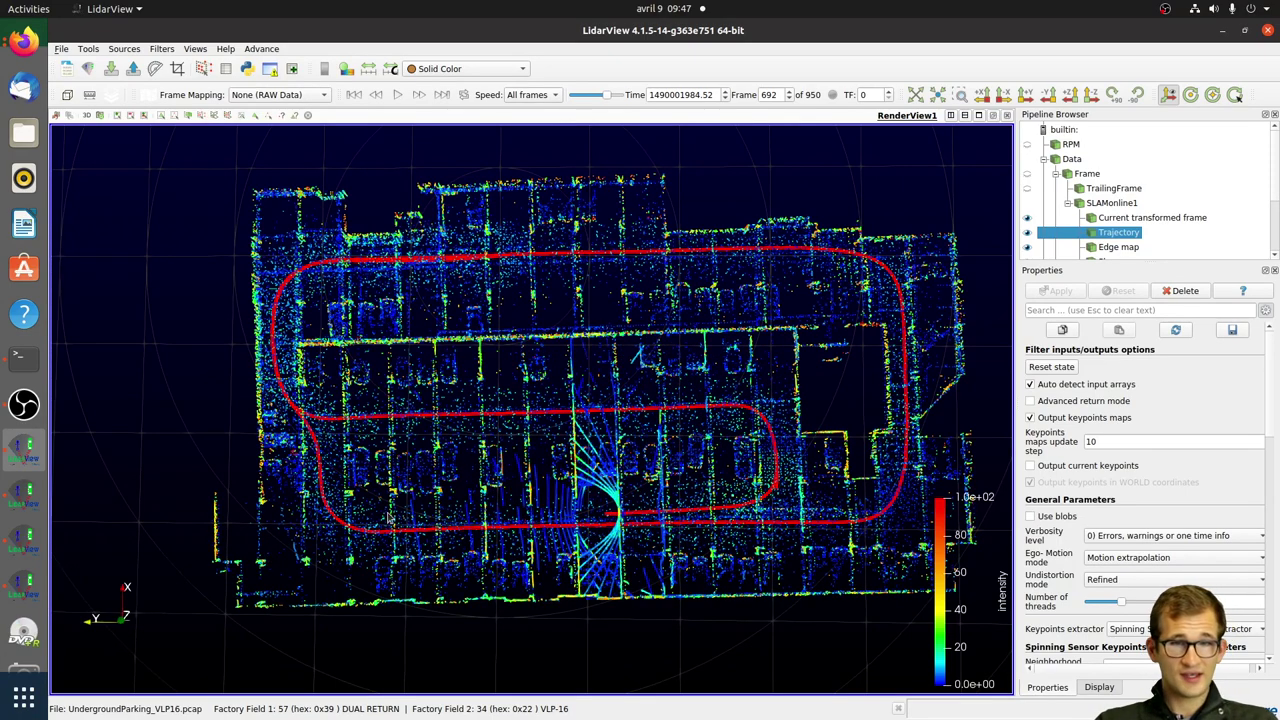
{"action": "left_click", "coordinate": [13, 503]}
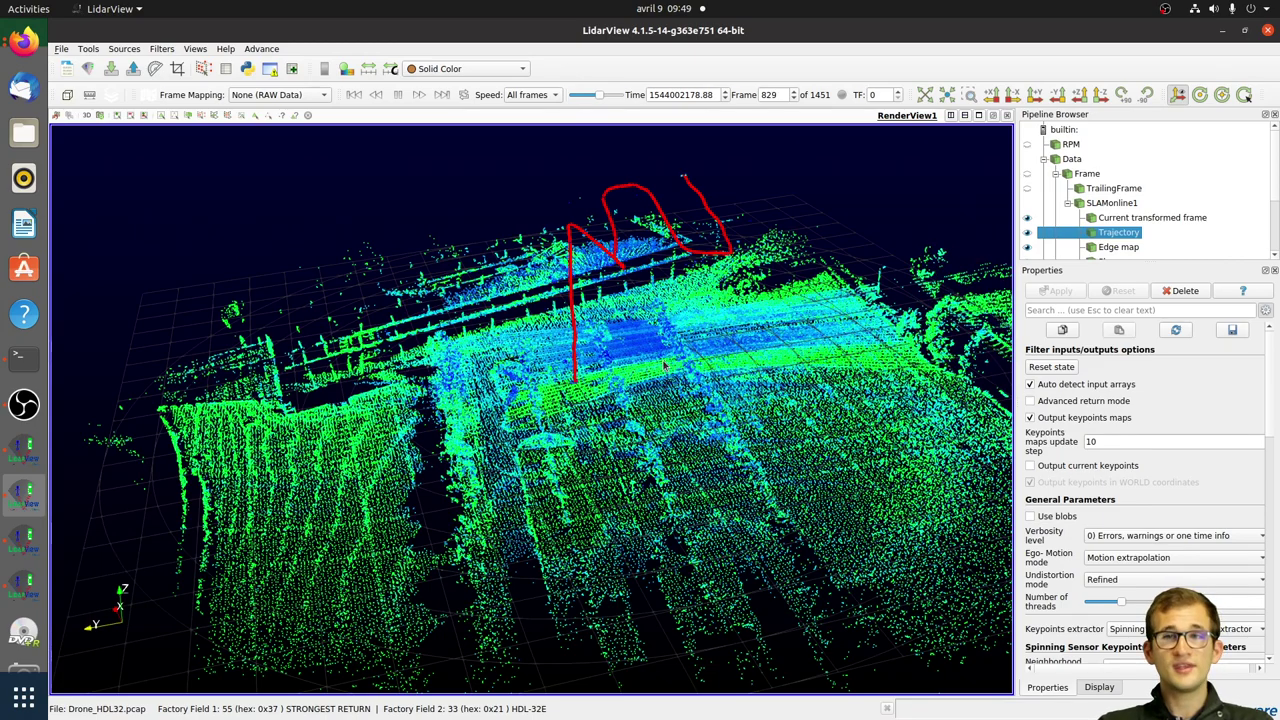
Step: Pause the drone playback with Space and switch to the OfficeWalking_VLS128 window
{"action": "key", "text": "space"}
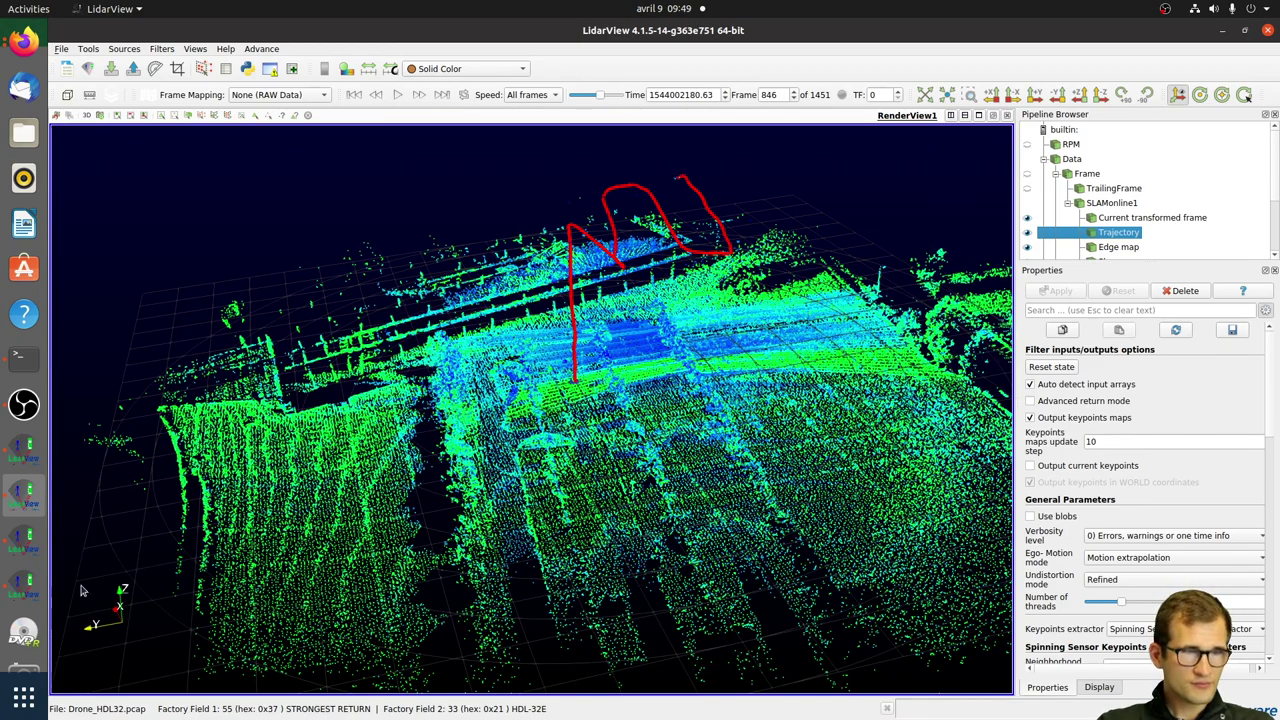
{"action": "left_click", "coordinate": [24, 538]}
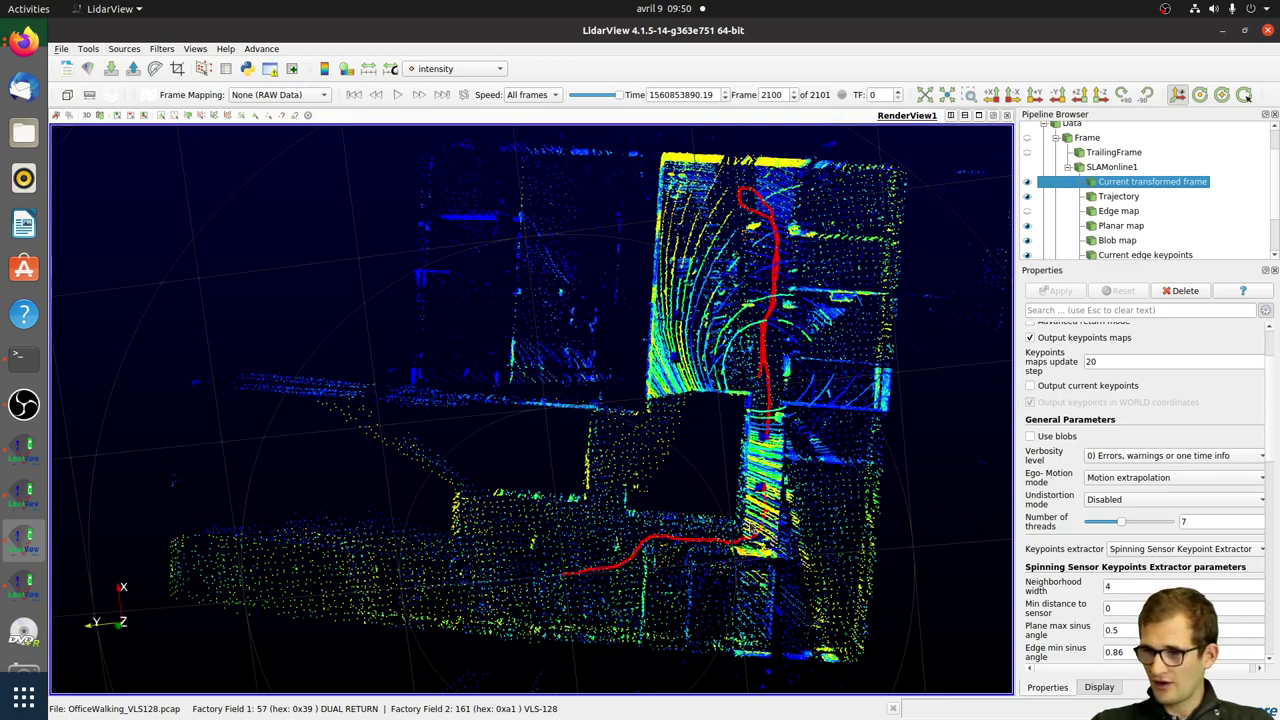
{"action": "scroll", "coordinate": [757, 526], "scroll_direction": "up", "scroll_amount": 3}
{"action": "left_click_drag", "start_coordinate": [763, 514], "coordinate": [605, 363]}
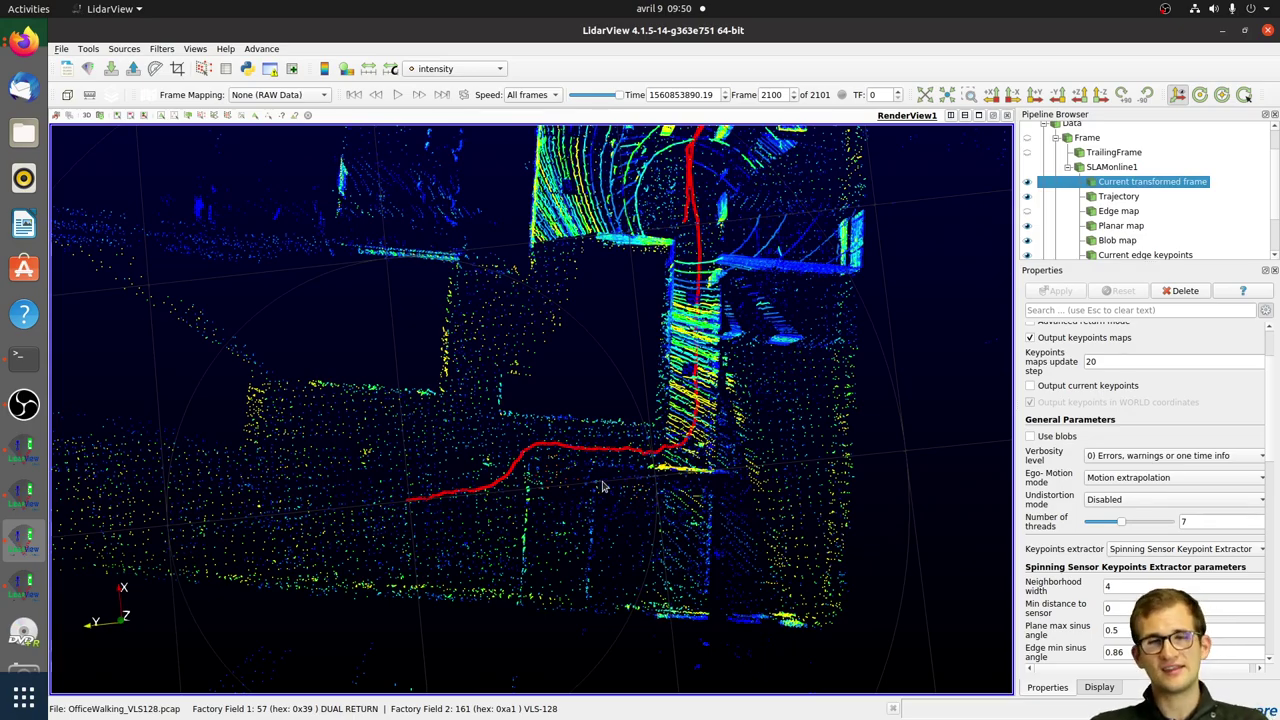
{"action": "scroll", "coordinate": [594, 488], "scroll_direction": "up", "scroll_amount": 5}
{"action": "middle_click_drag", "start_coordinate": [591, 500], "coordinate": [617, 460]}
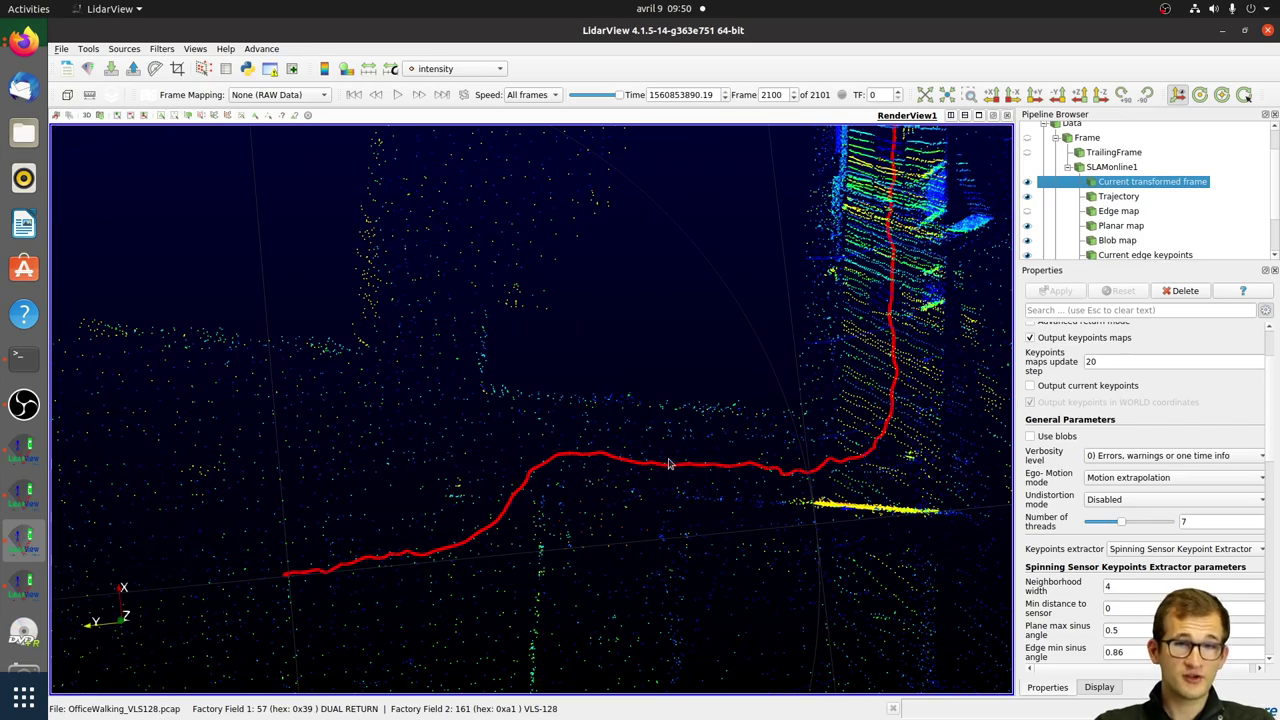
{"action": "left_click_drag", "start_coordinate": [638, 449], "coordinate": [636, 446]}
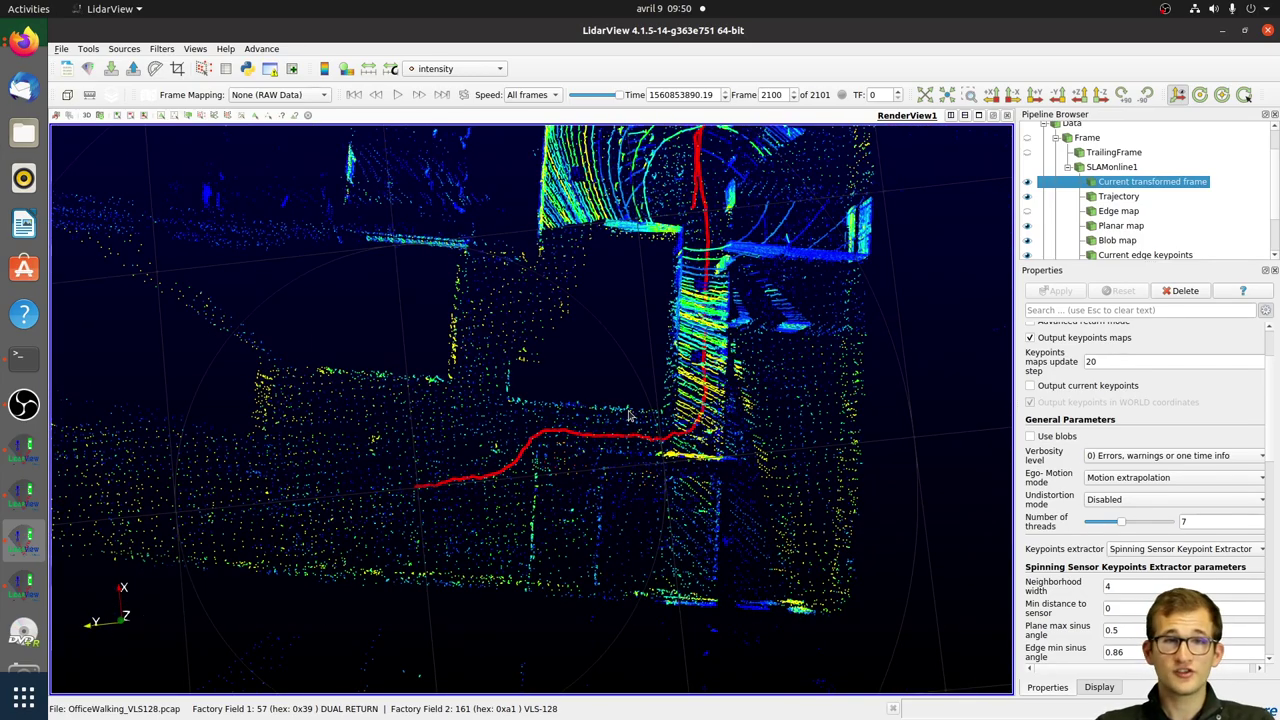
{"action": "left_click_drag", "start_coordinate": [623, 388], "coordinate": [620, 398]}
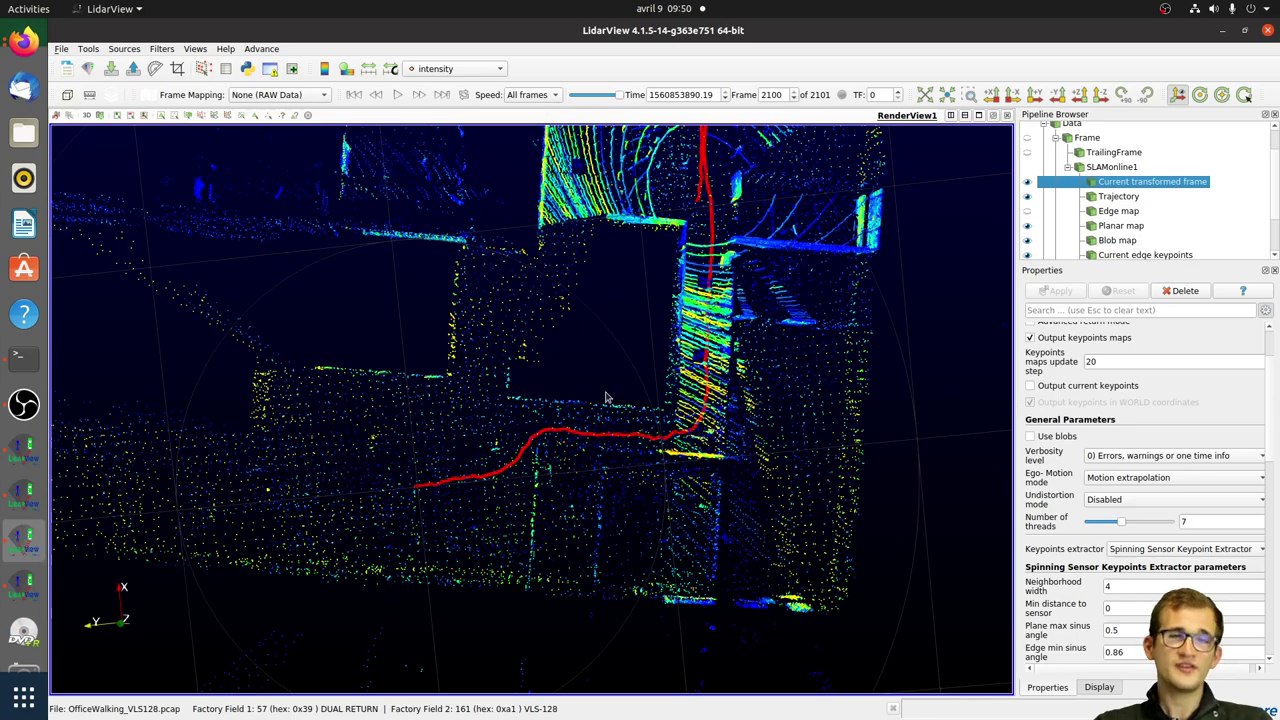
{"action": "left_click_drag", "start_coordinate": [608, 398], "coordinate": [601, 398]}
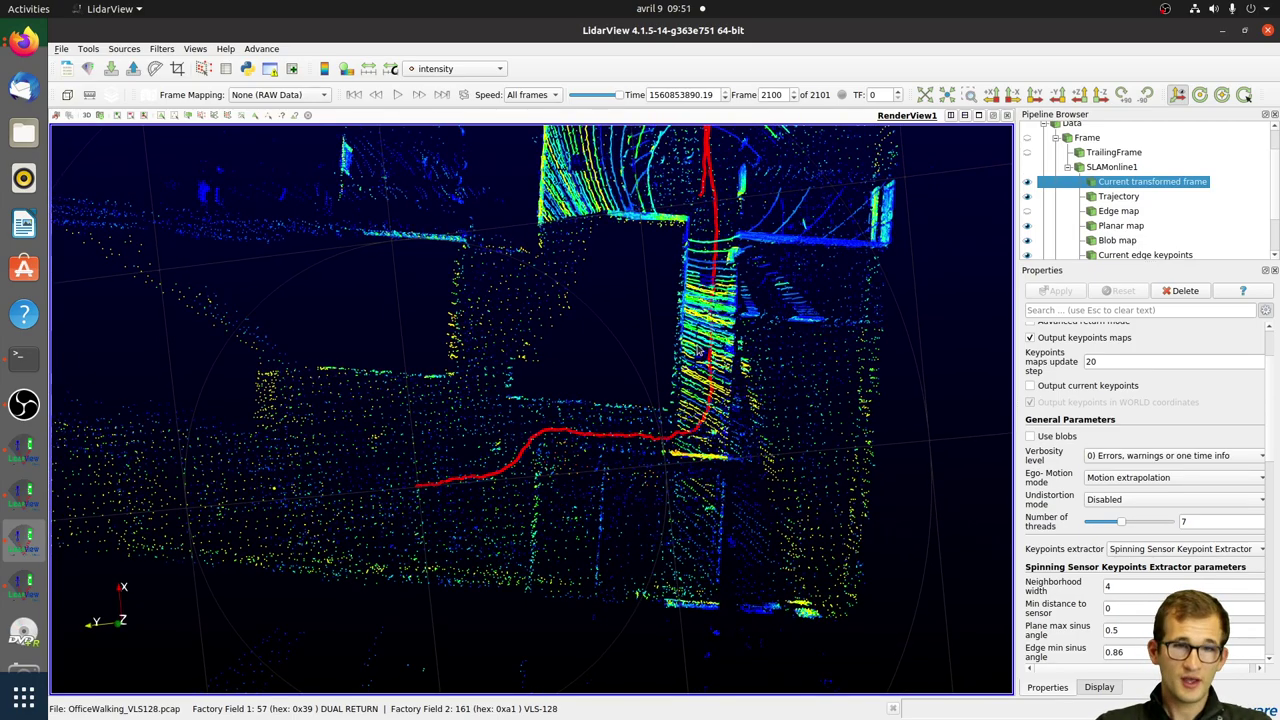
{"action": "scroll", "coordinate": [698, 349], "scroll_direction": "up", "scroll_amount": 3}
{"action": "scroll", "coordinate": [677, 377], "scroll_direction": "down", "scroll_amount": 1}
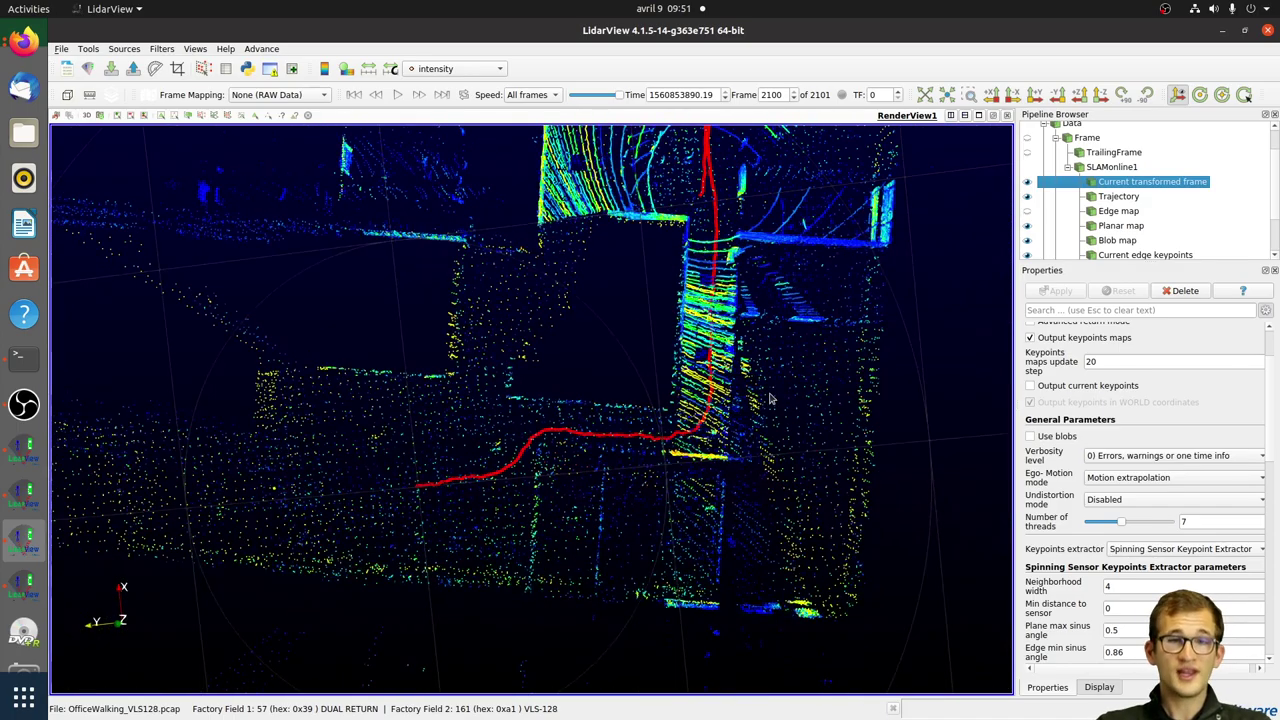
{"action": "left_click_drag", "start_coordinate": [768, 400], "coordinate": [716, 407]}
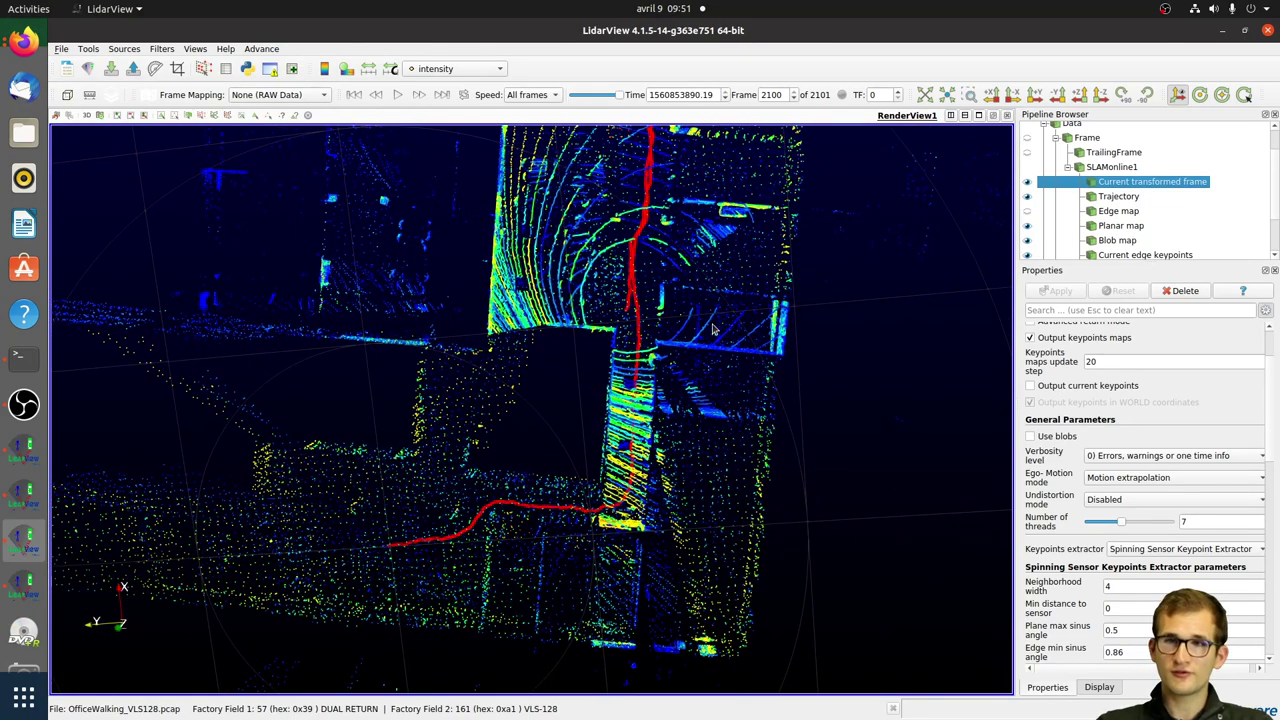
{"action": "left_click_drag", "start_coordinate": [725, 323], "coordinate": [721, 367]}
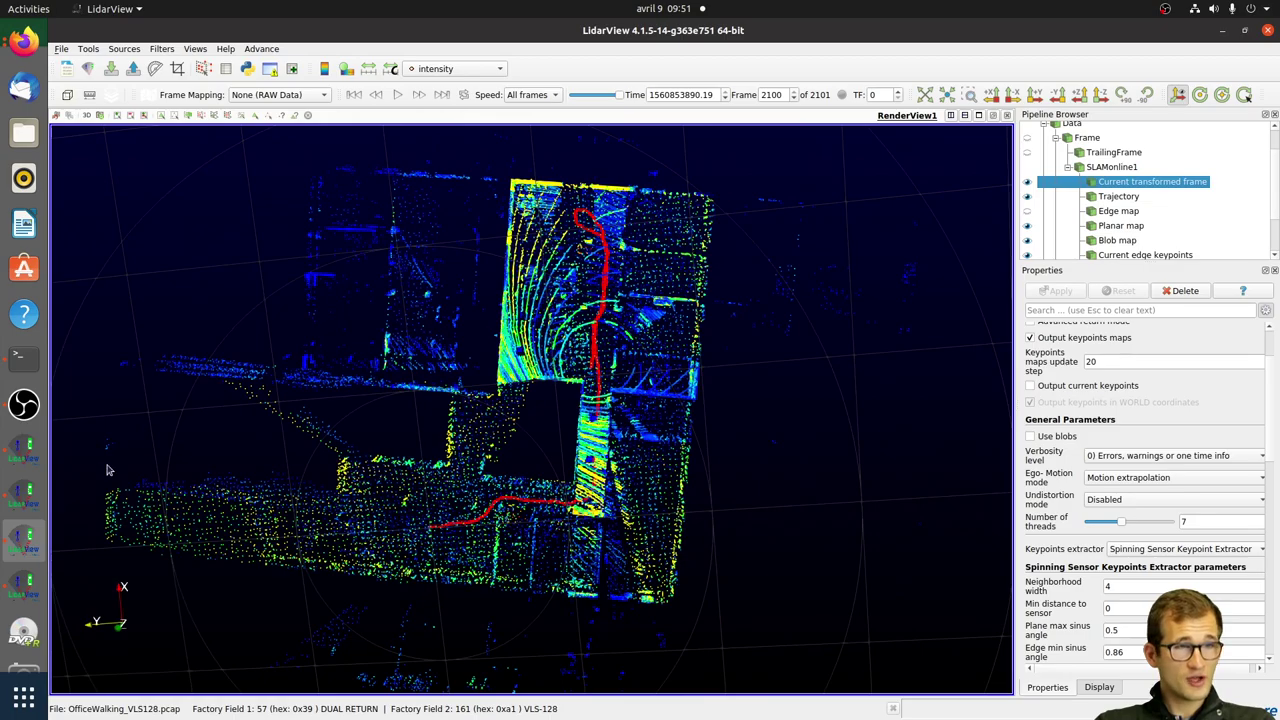
Step: View the CarLoop map zoomed and tilted toward top-down, then return to the Drone_HDL32 window
{"action": "left_click", "coordinate": [24, 582]}
{"action": "scroll", "coordinate": [497, 449], "scroll_direction": "down", "scroll_amount": 6}
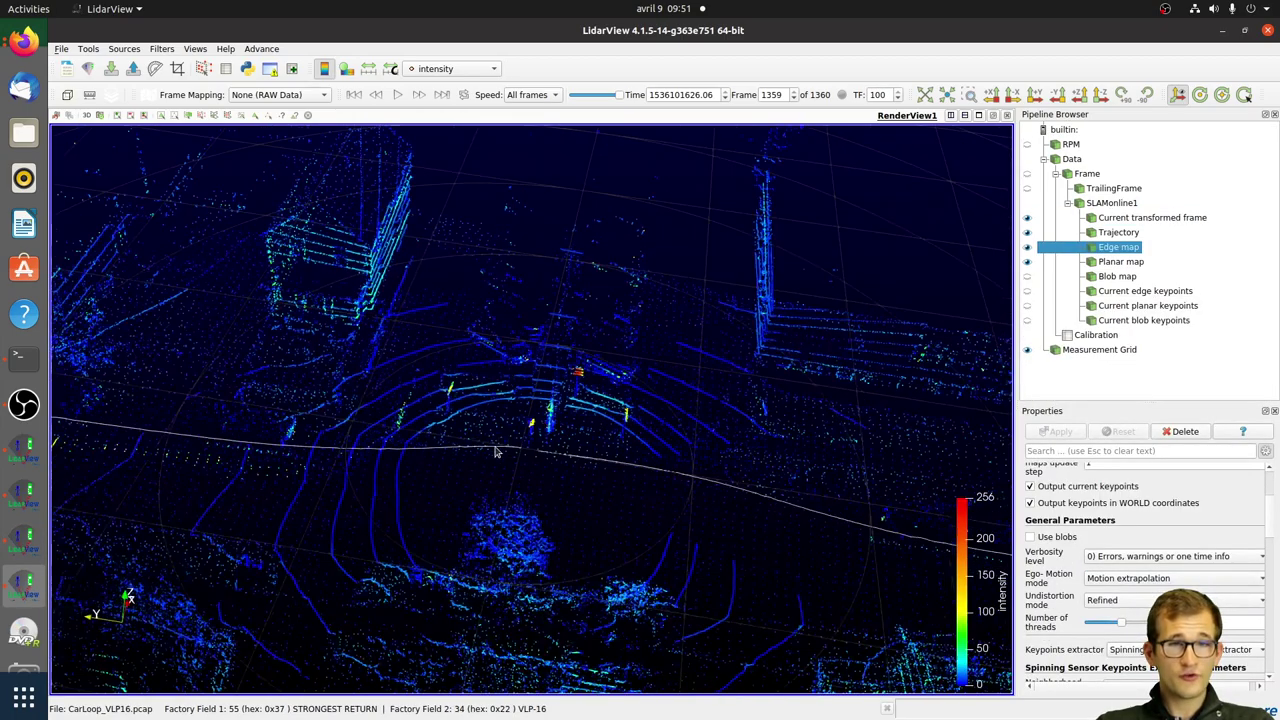
{"action": "mouse_move", "coordinate": [632, 477]}
{"action": "left_mouse_down"}
{"action": "mouse_move", "coordinate": [641, 444]}
{"action": "mouse_move", "coordinate": [642, 463]}
{"action": "left_mouse_up"}
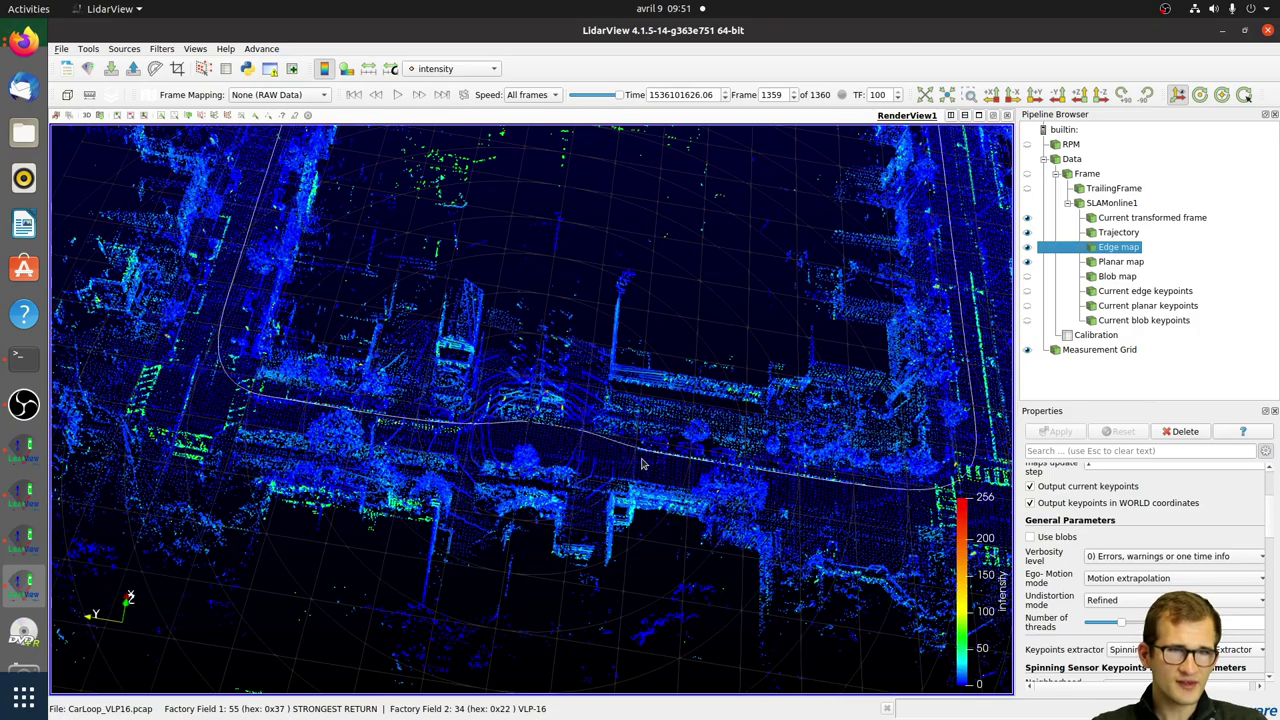
{"action": "left_click_drag", "start_coordinate": [632, 466], "coordinate": [603, 460]}
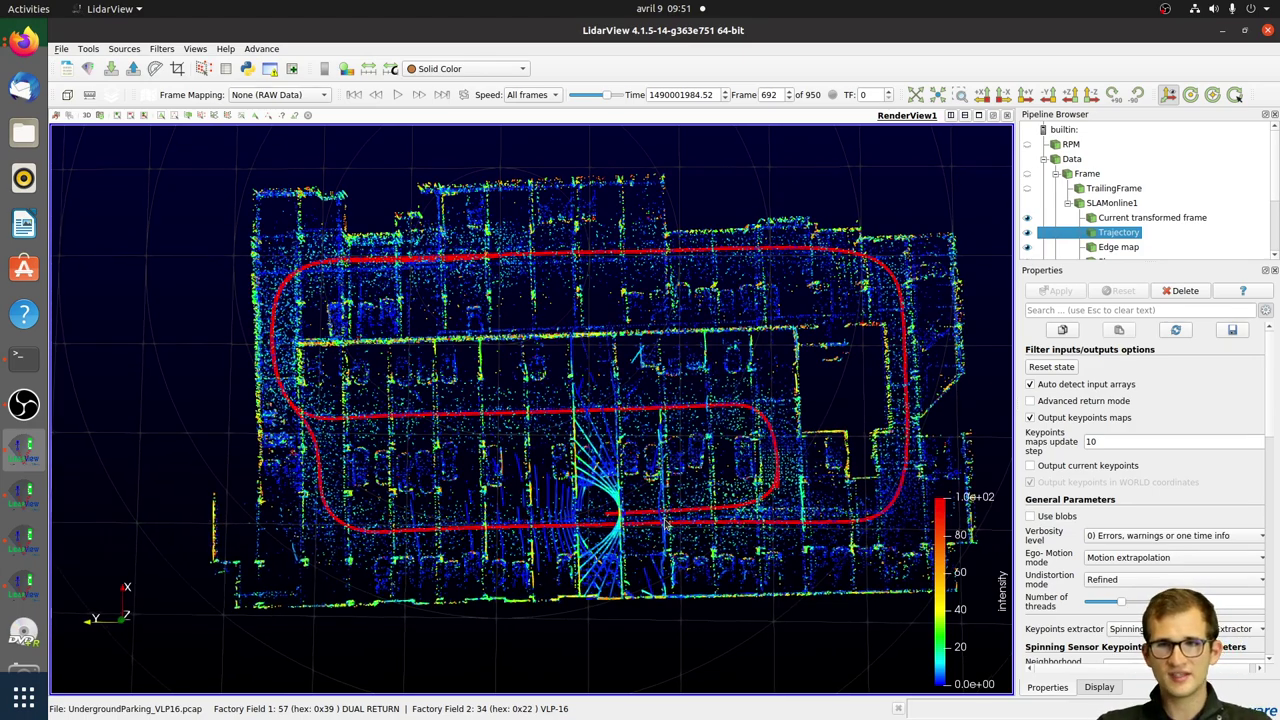
{"action": "left_click", "coordinate": [24, 492]}
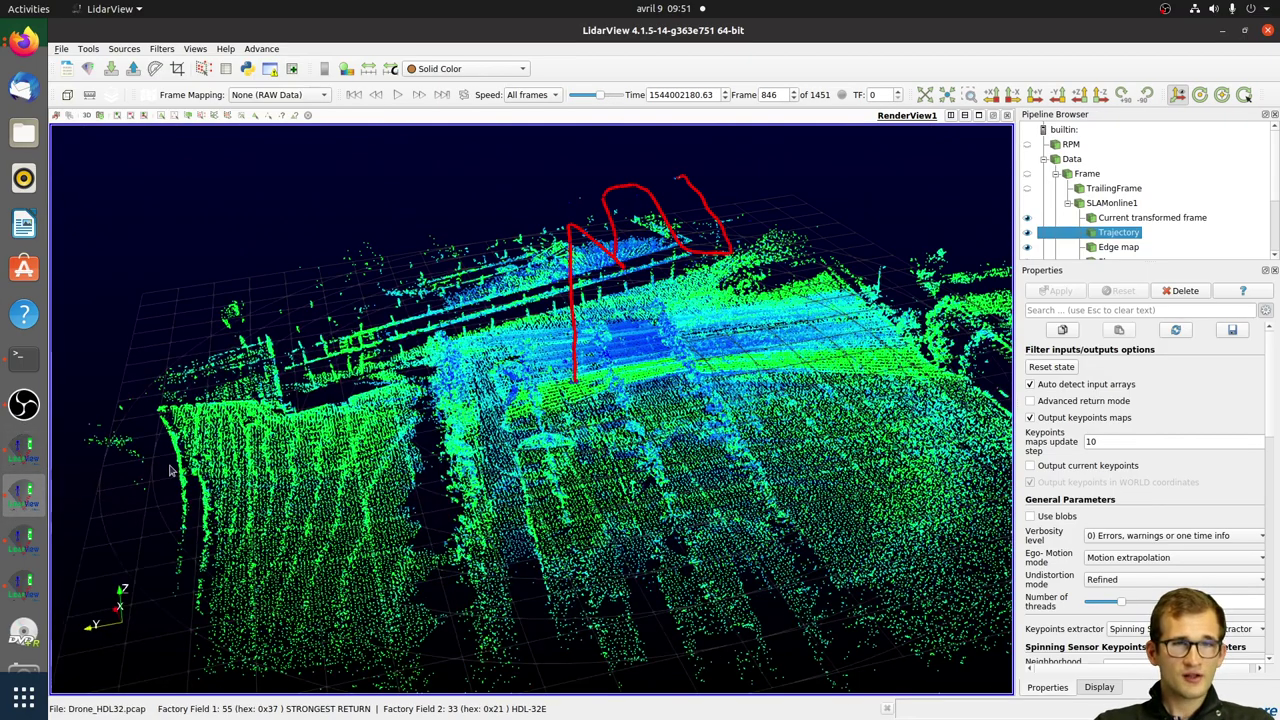
Step: Rotate the drone map, then switch to the OfficeWalking_VLS128 window and rotate its map
{"action": "left_click_drag", "start_coordinate": [580, 350], "coordinate": [590, 352]}
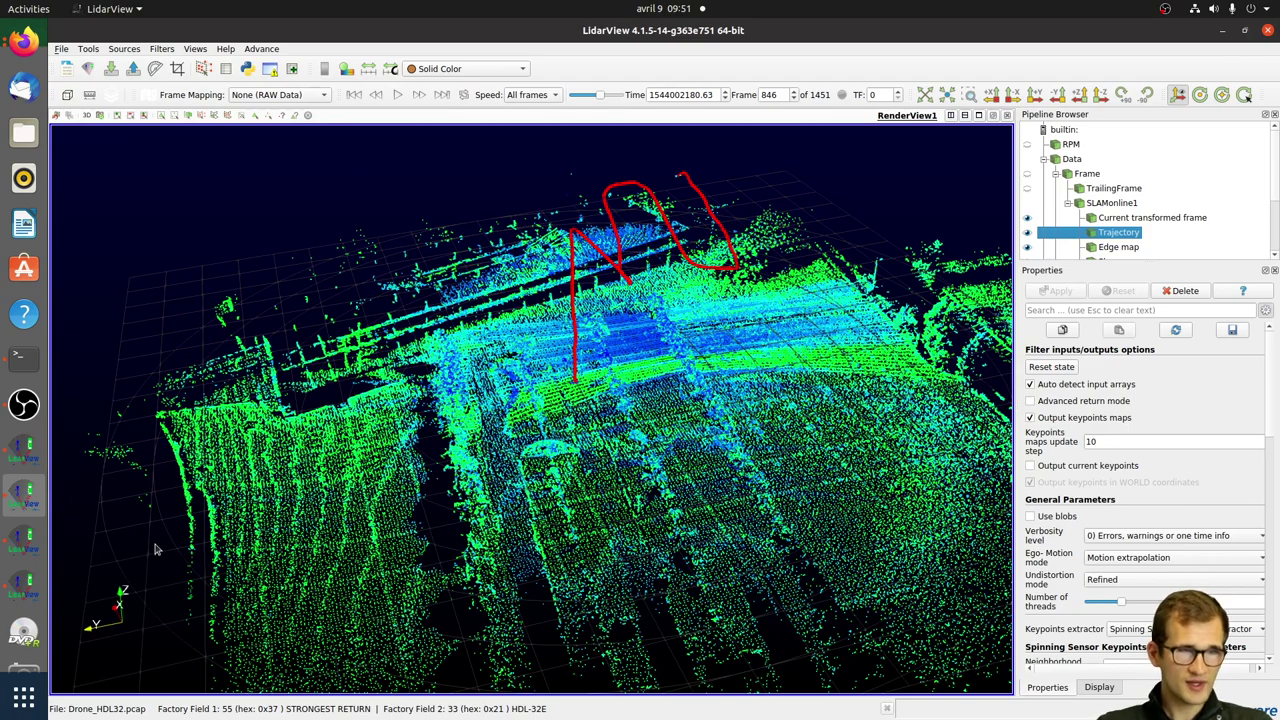
{"action": "left_click", "coordinate": [30, 535]}
{"action": "left_click_drag", "start_coordinate": [435, 449], "coordinate": [467, 437]}
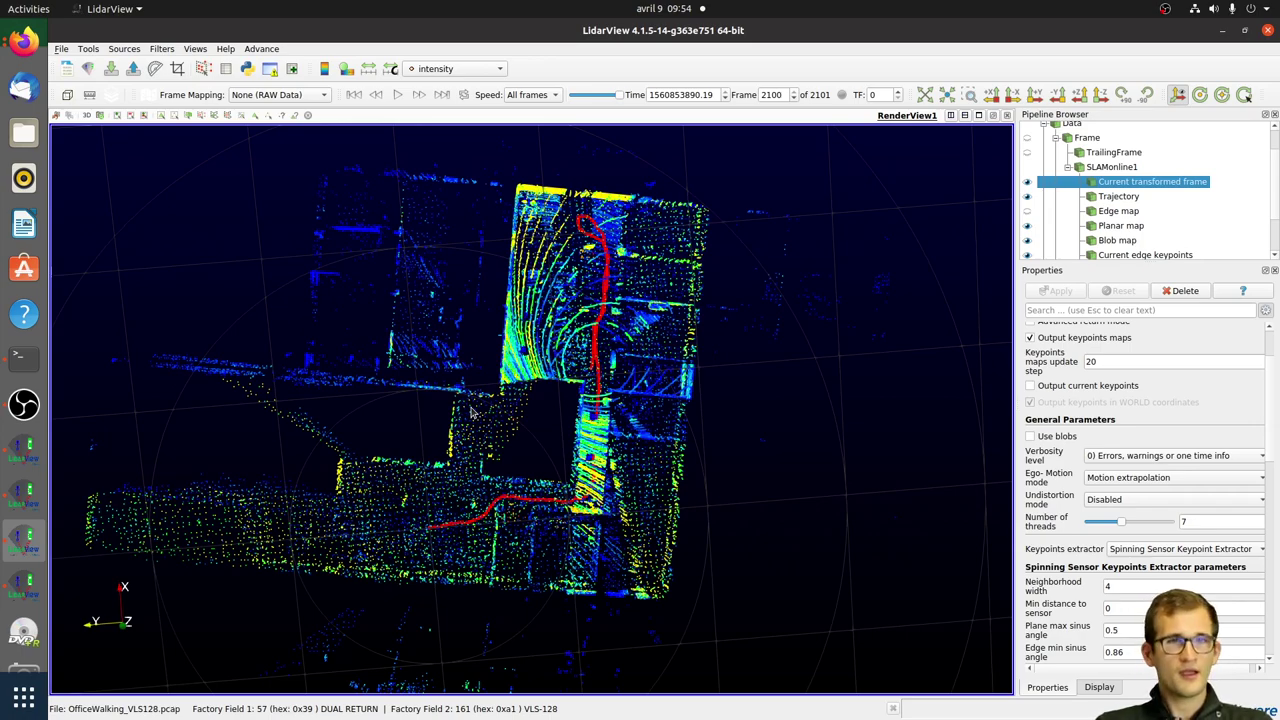
Step: Switch to the CarLoop_VLP16 window and show the current edge, planar and blob keypoints
{"action": "left_click", "coordinate": [30, 591]}
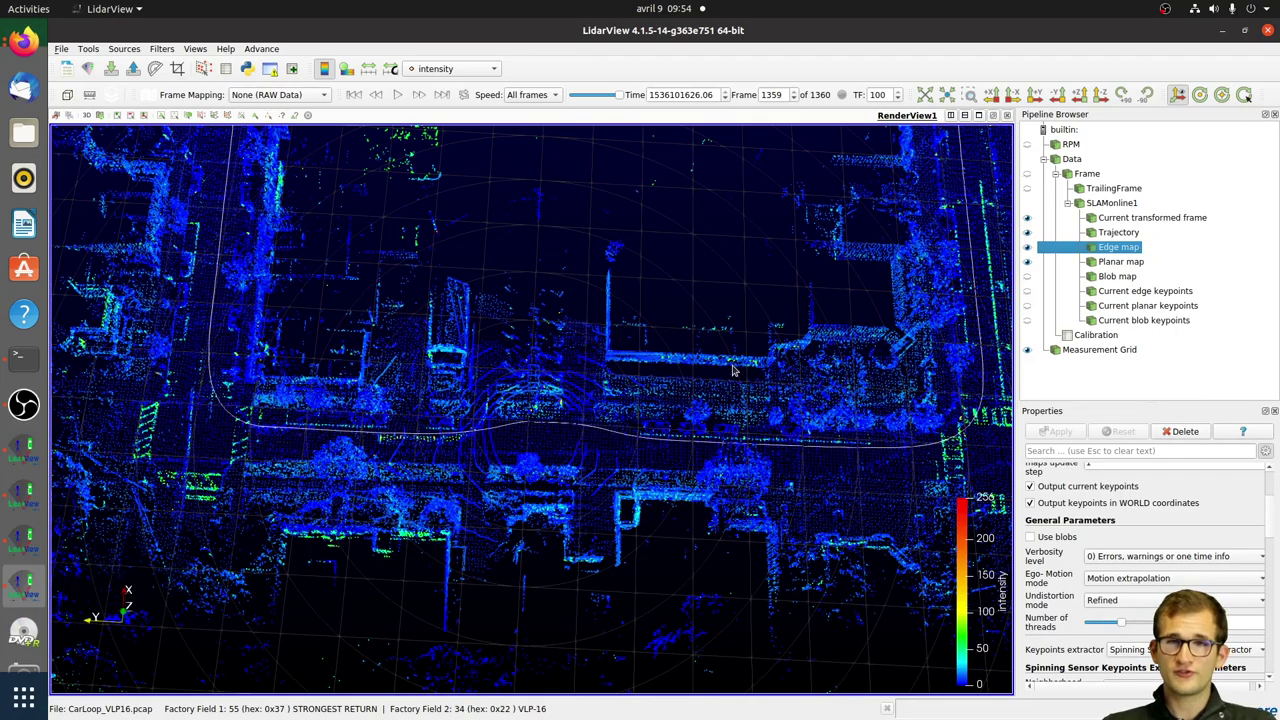
{"action": "left_click", "coordinate": [1027, 291]}
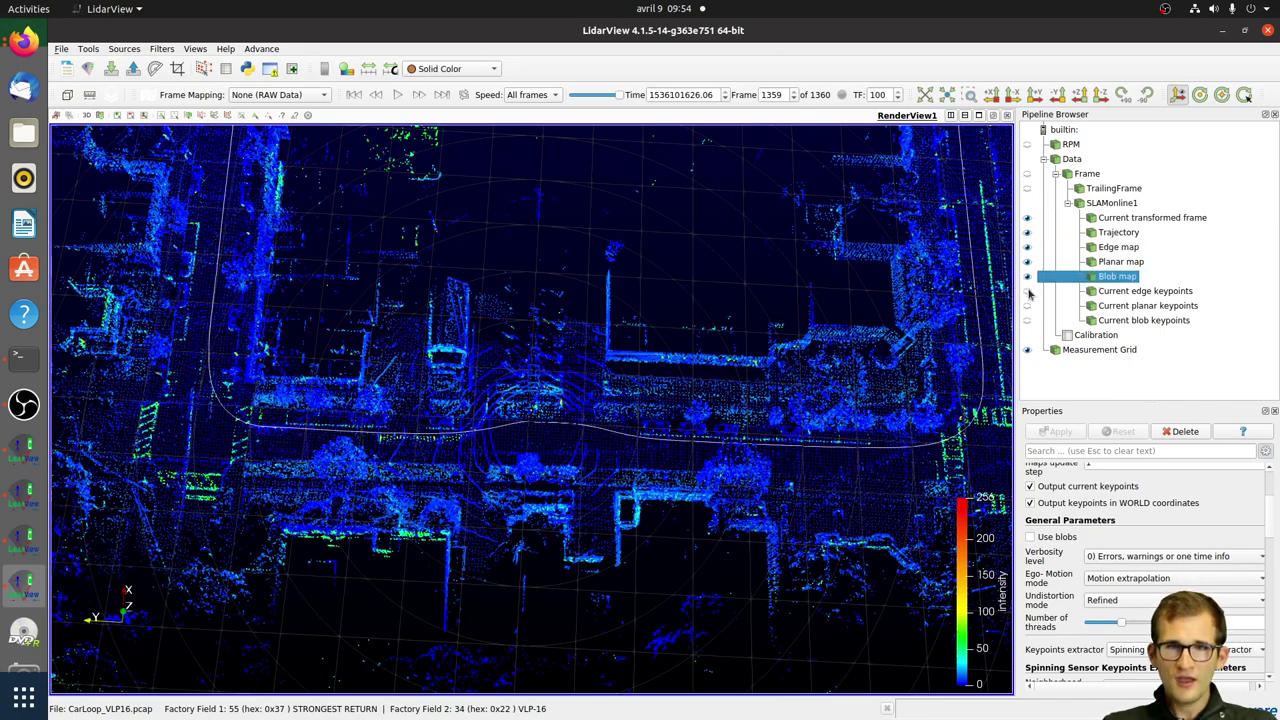
{"action": "left_click", "coordinate": [1027, 305]}
{"action": "left_click", "coordinate": [1027, 320]}
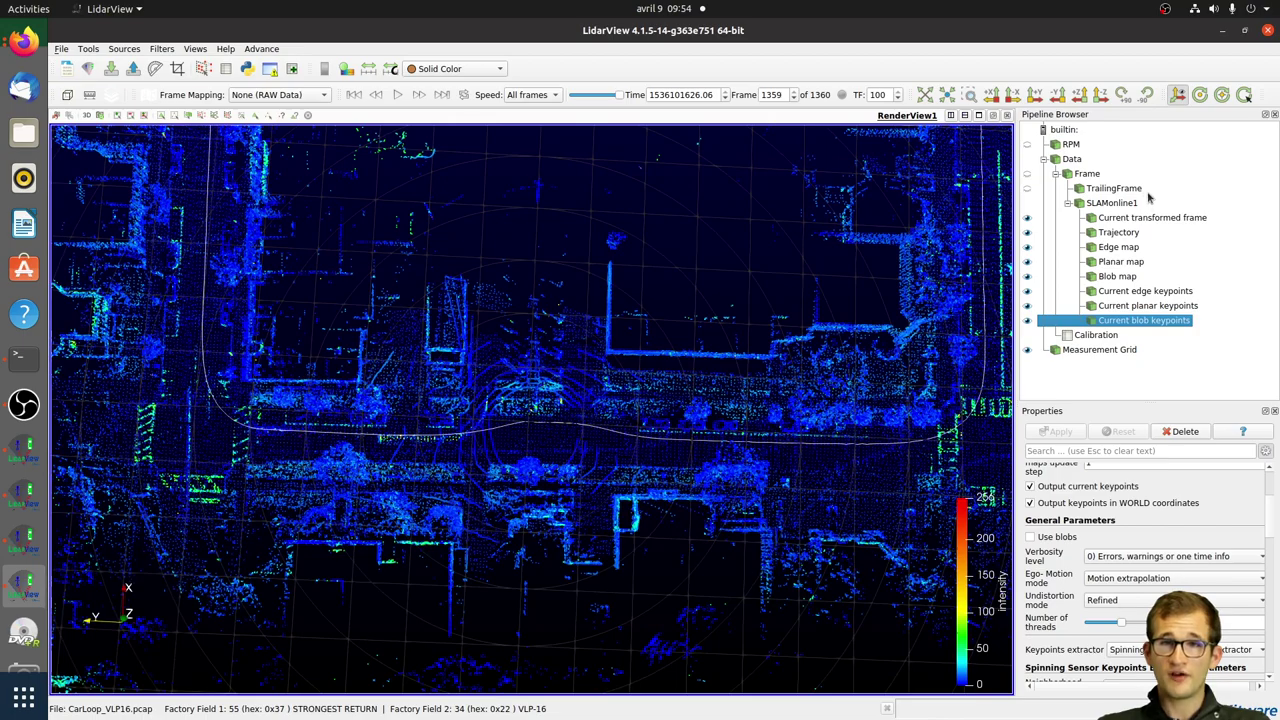
{"action": "left_click", "coordinate": [1126, 233]}
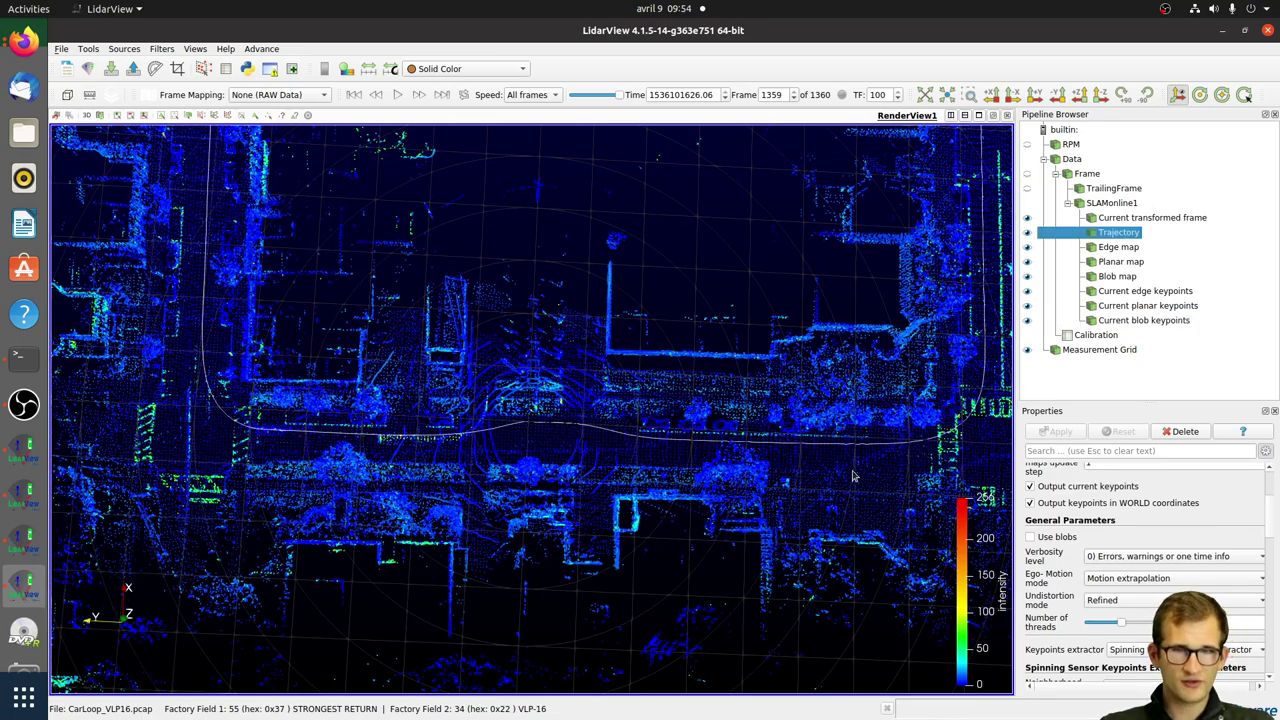
{"action": "left_click", "coordinate": [478, 68]}
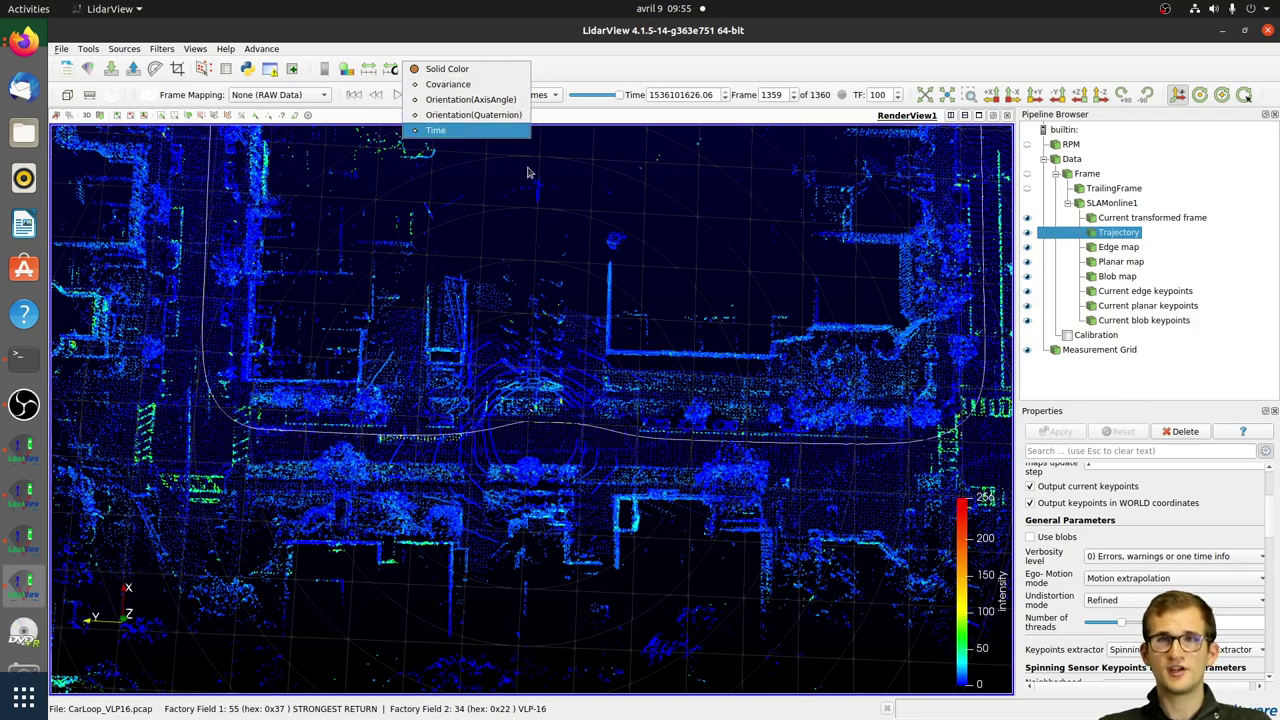
{"action": "left_click", "coordinate": [577, 260]}
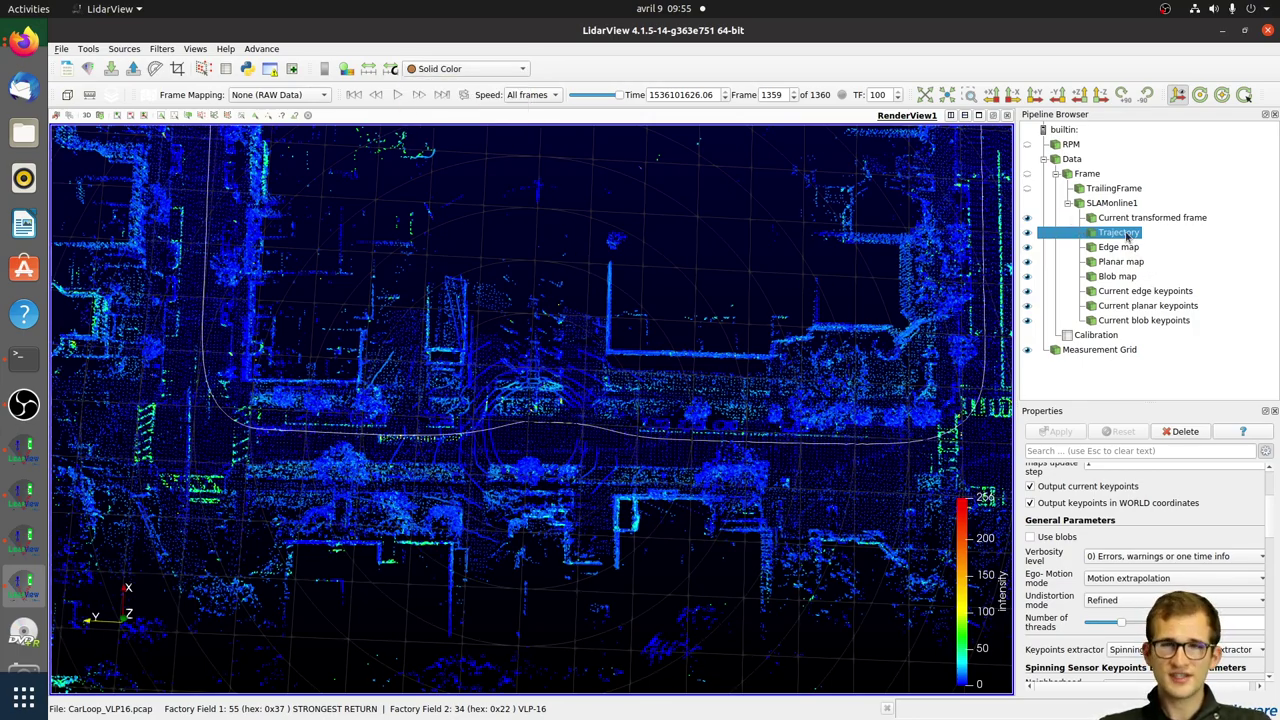
Step: Save the trajectory as home-folder traj.poses in 0 - Pose trajectory format, replacing the existing file
{"action": "left_click", "coordinate": [268, 48]}
{"action": "mouse_move", "coordinate": [300, 63]}
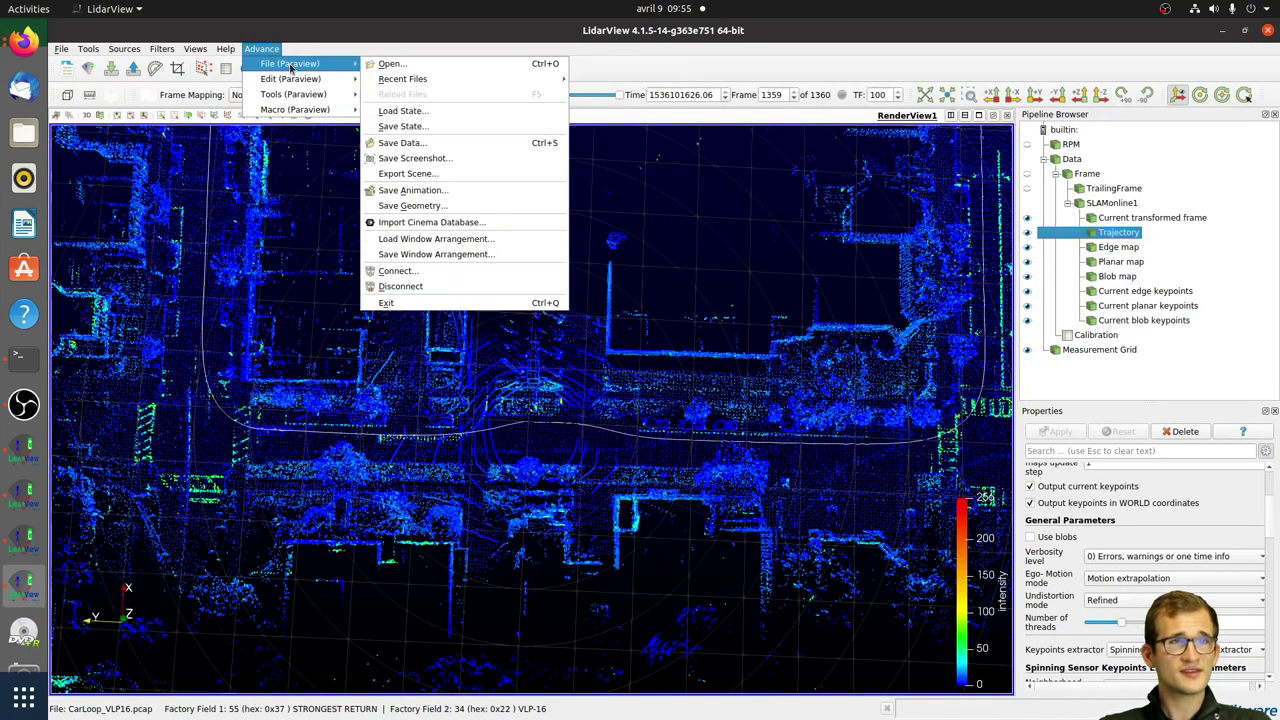
{"action": "left_click", "coordinate": [471, 146]}
{"action": "left_click", "coordinate": [393, 285]}
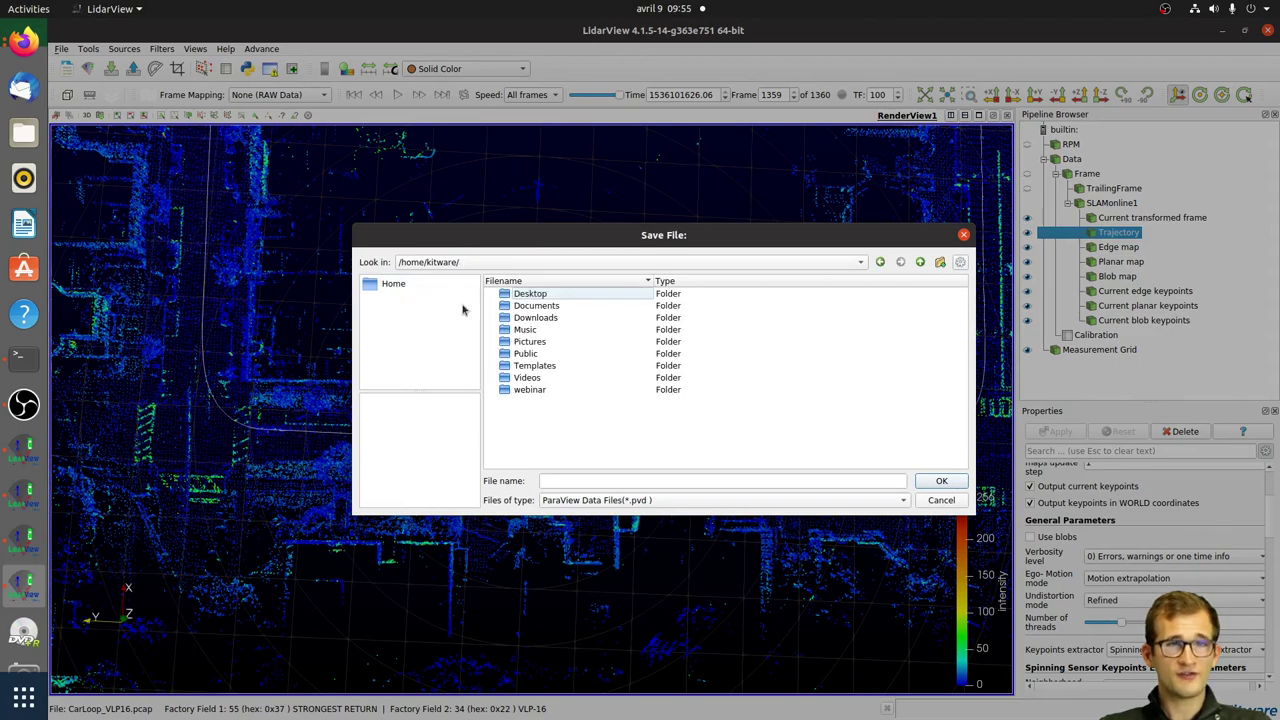
{"action": "left_click", "coordinate": [590, 480]}
{"action": "type", "text": "traj"}
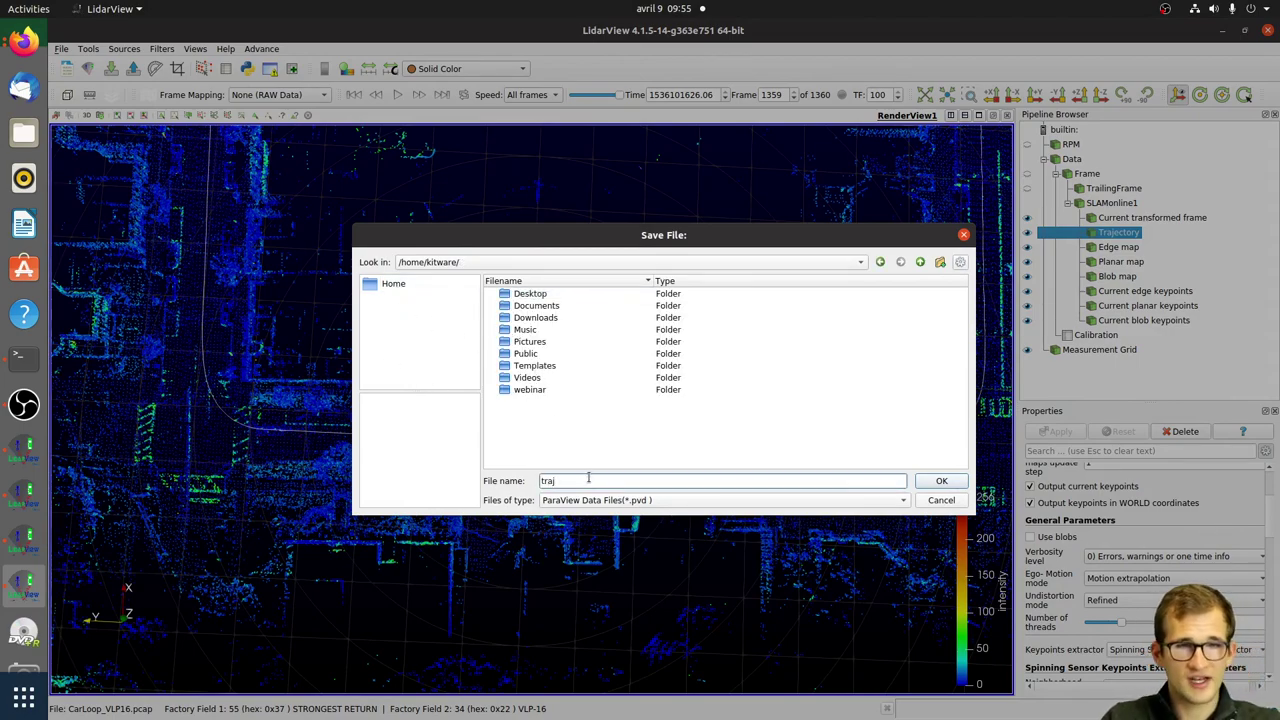
{"action": "left_click", "coordinate": [574, 499]}
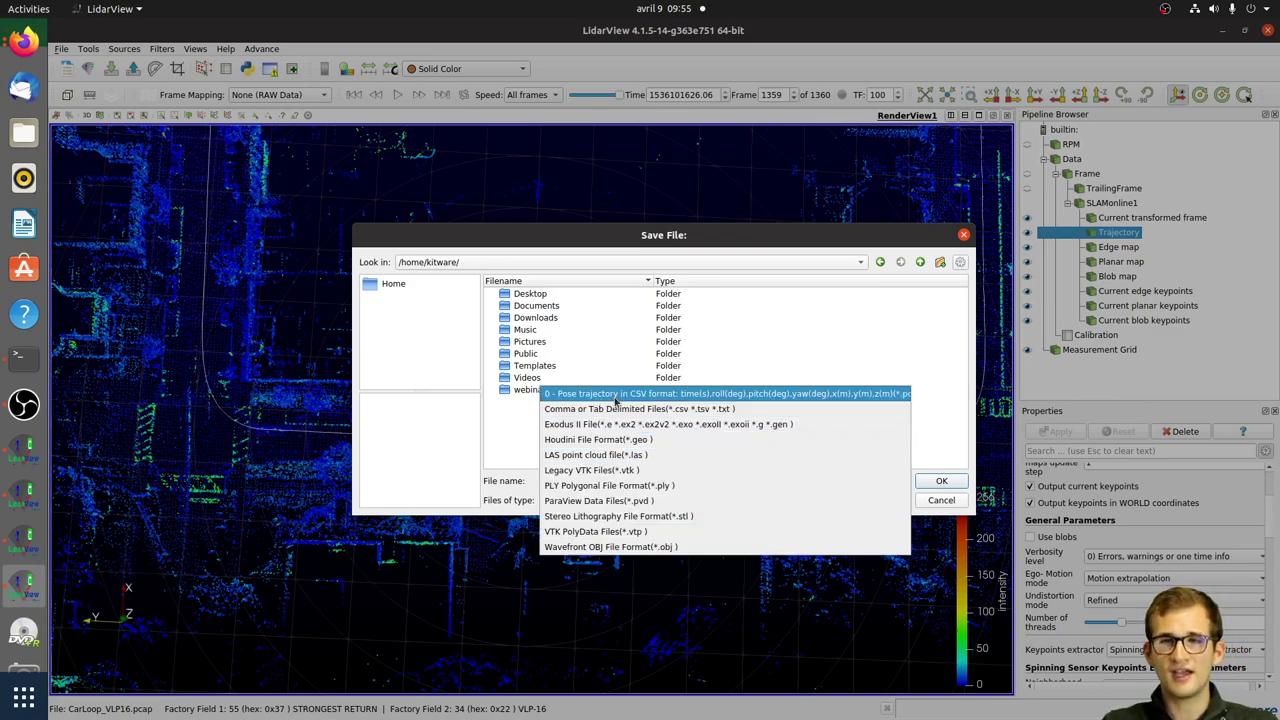
{"action": "left_click", "coordinate": [822, 396]}
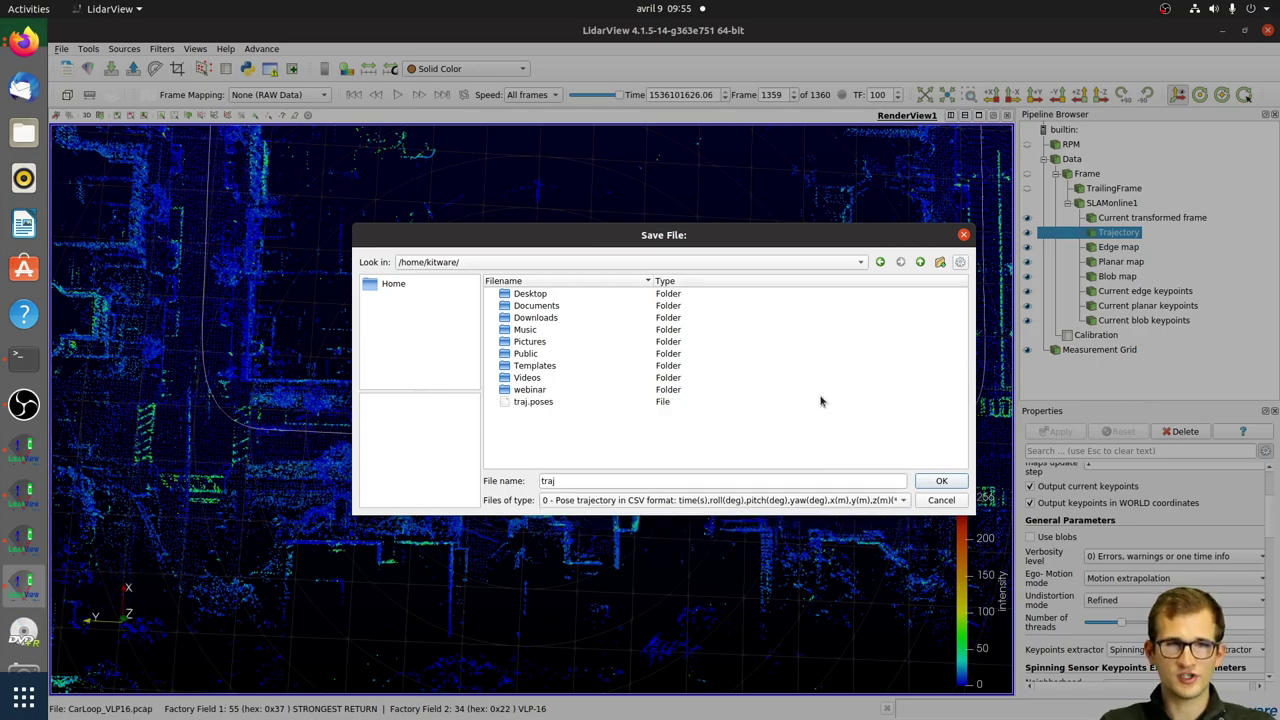
{"action": "left_click", "coordinate": [941, 481]}
{"action": "left_click", "coordinate": [735, 396]}
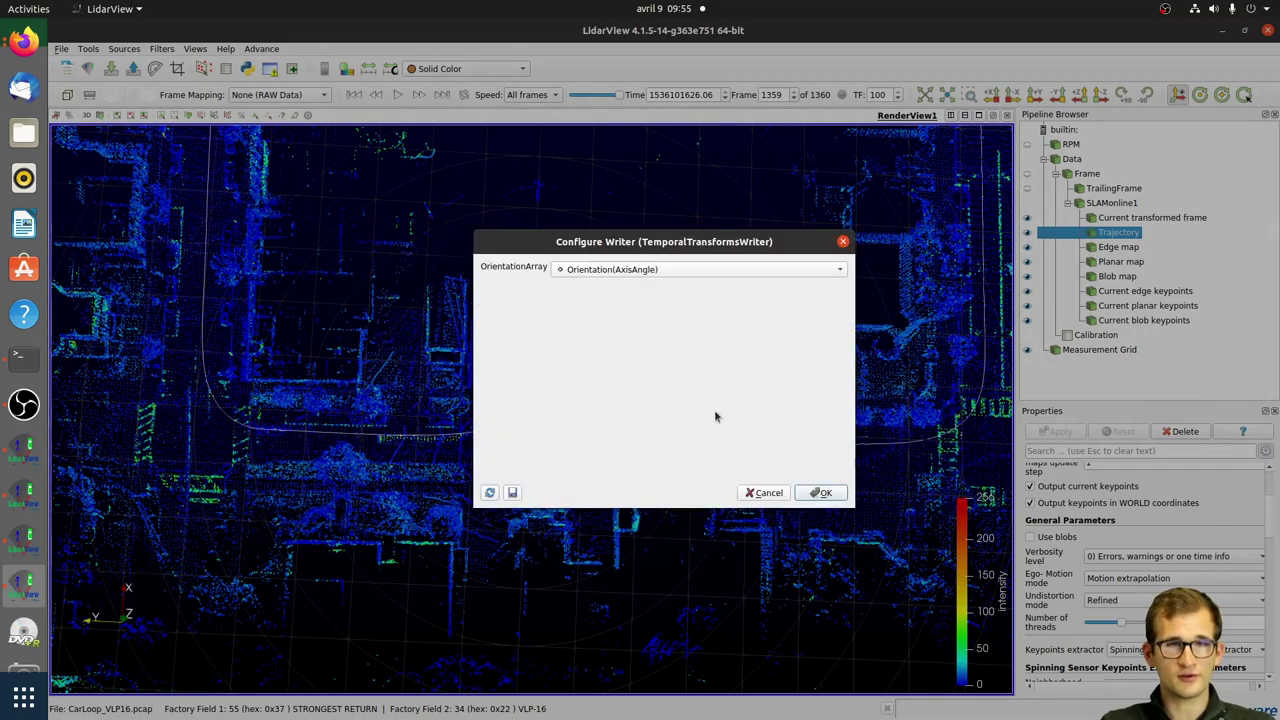
{"action": "left_click", "coordinate": [822, 494]}
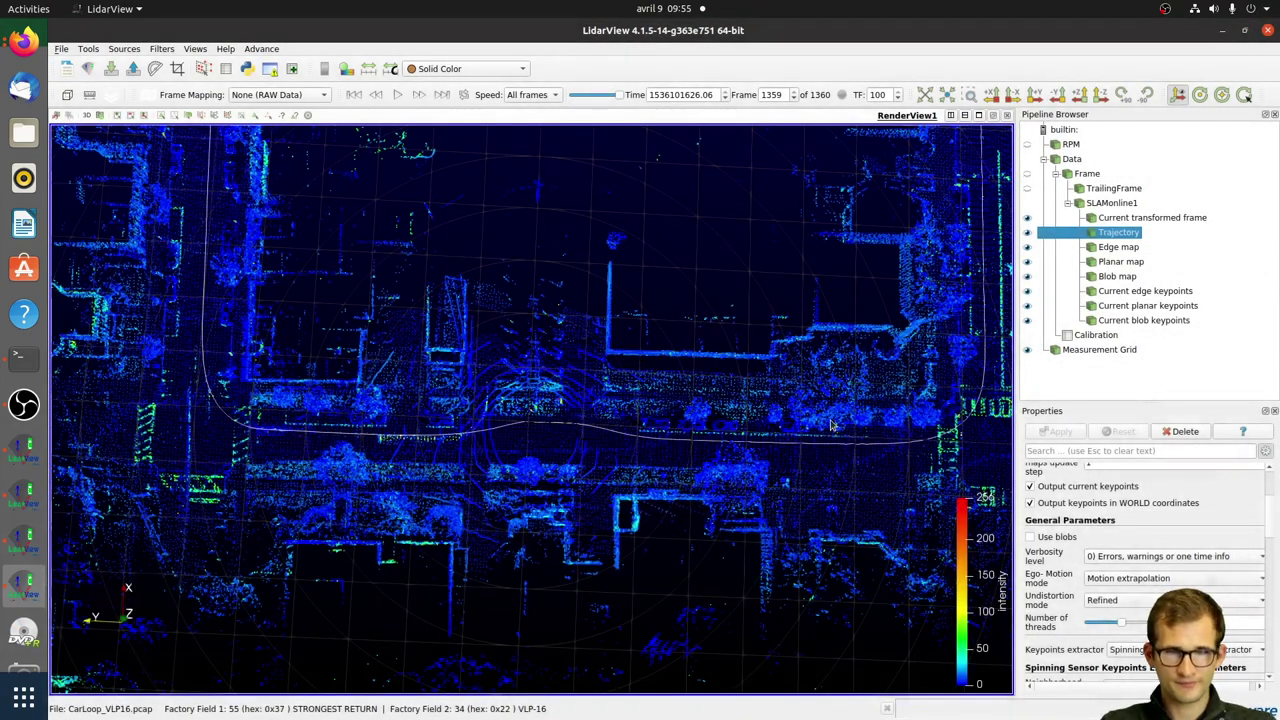
Step: Hide the trajectory, current transformed frame, current edge/planar/blob keypoints, blob map and planar map
{"action": "left_click", "coordinate": [1027, 232]}
{"action": "left_click", "coordinate": [1027, 217]}
{"action": "left_click", "coordinate": [1027, 320]}
{"action": "left_click", "coordinate": [1027, 305]}
{"action": "left_click", "coordinate": [1027, 290]}
{"action": "left_click", "coordinate": [1027, 276]}
{"action": "left_click", "coordinate": [1027, 261]}
Step: Rotate and zoom in on the remaining edge map, then select the Edge map output
{"action": "left_click_drag", "start_coordinate": [752, 417], "coordinate": [768, 405]}
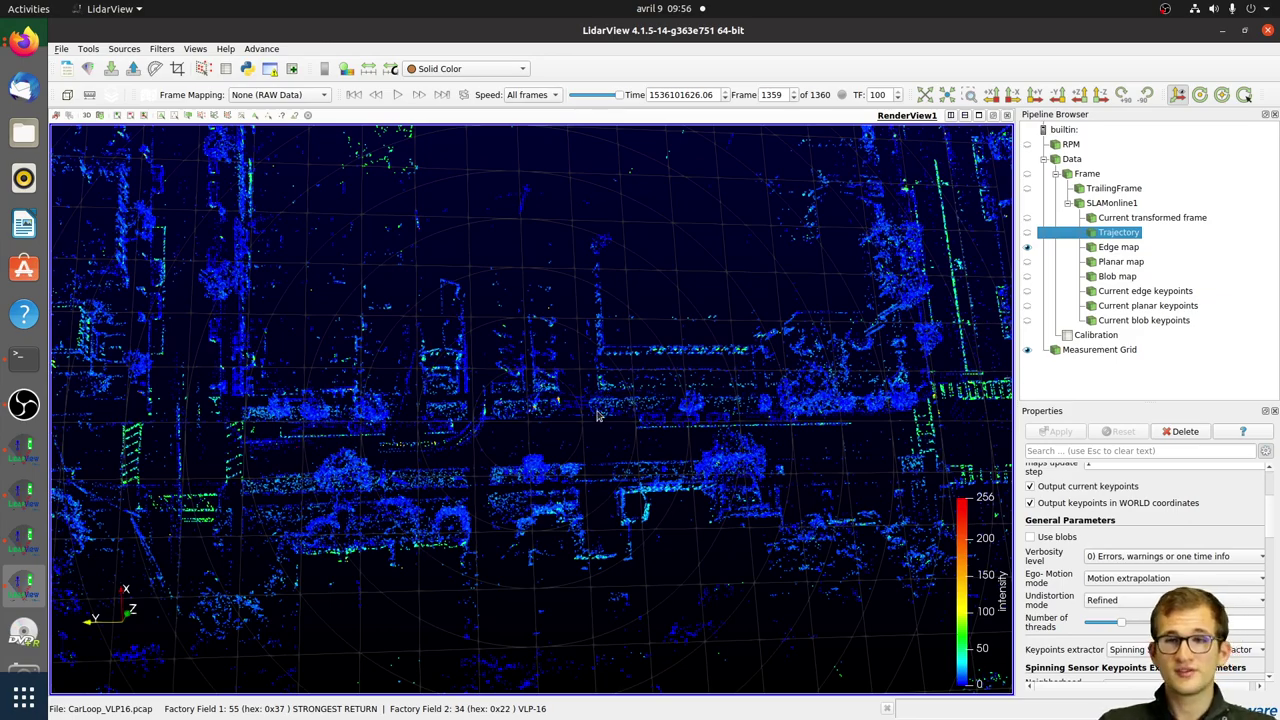
{"action": "scroll", "coordinate": [600, 425], "scroll_direction": "up", "scroll_amount": 2}
{"action": "scroll", "coordinate": [597, 436], "scroll_direction": "up", "scroll_amount": 1}
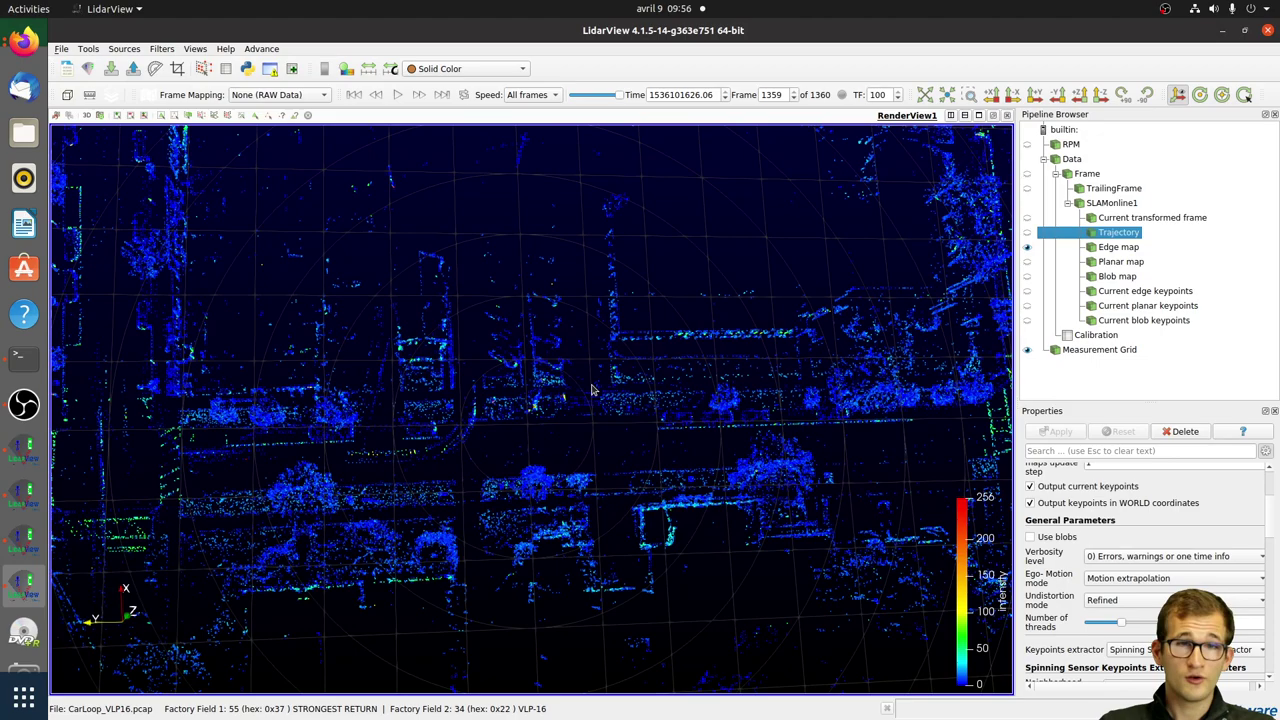
{"action": "scroll", "coordinate": [635, 360], "scroll_direction": "up", "scroll_amount": 3}
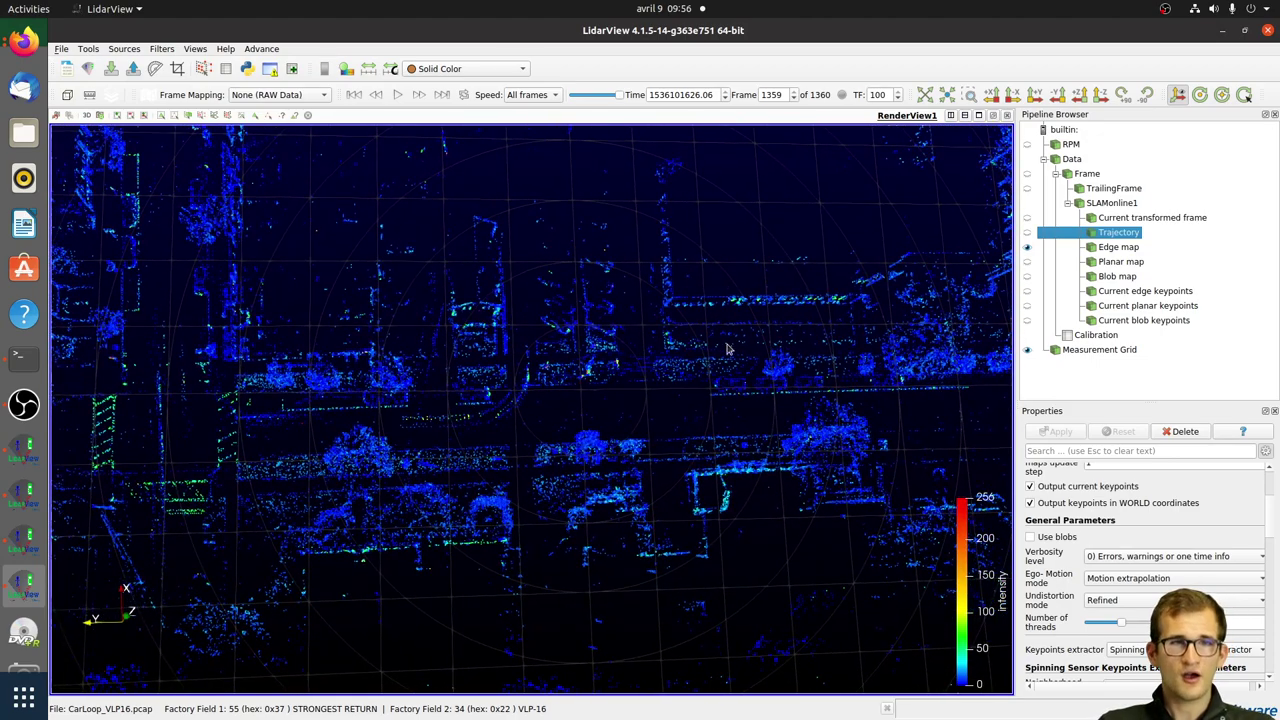
{"action": "left_click", "coordinate": [1115, 248]}
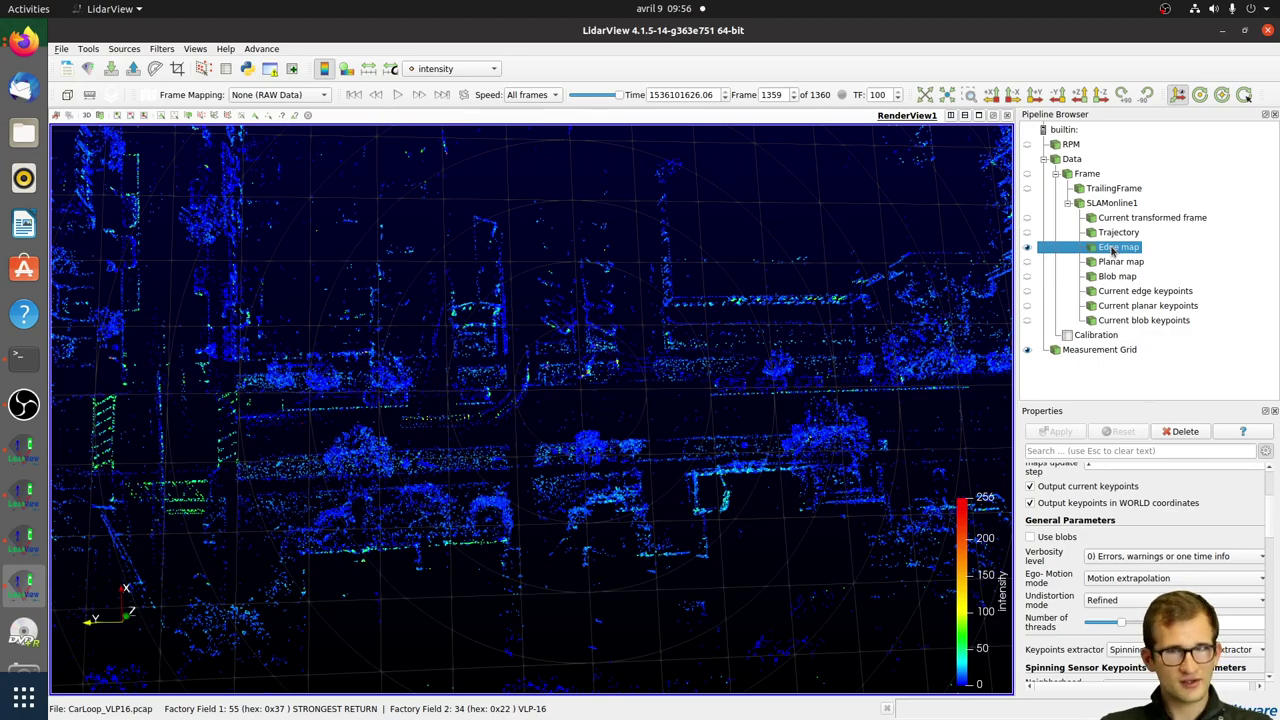
{"action": "left_click", "coordinate": [262, 50]}
{"action": "mouse_move", "coordinate": [277, 63]}
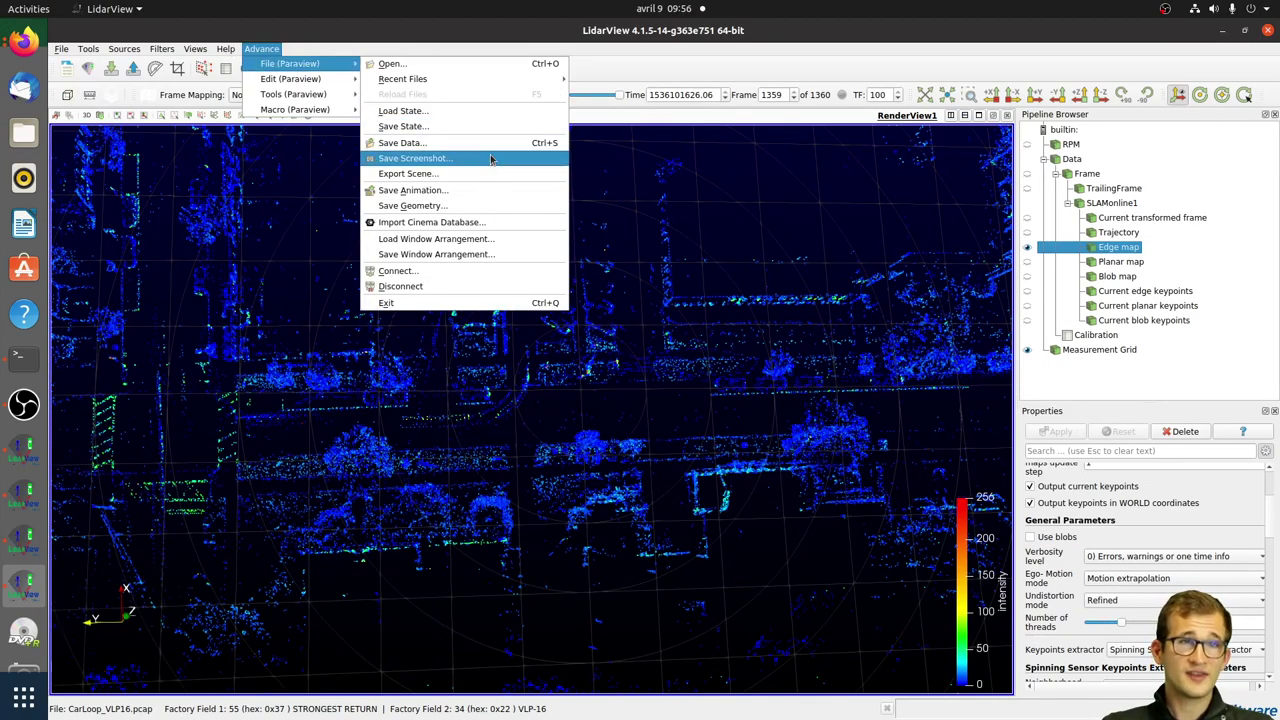
{"action": "left_click", "coordinate": [493, 145]}
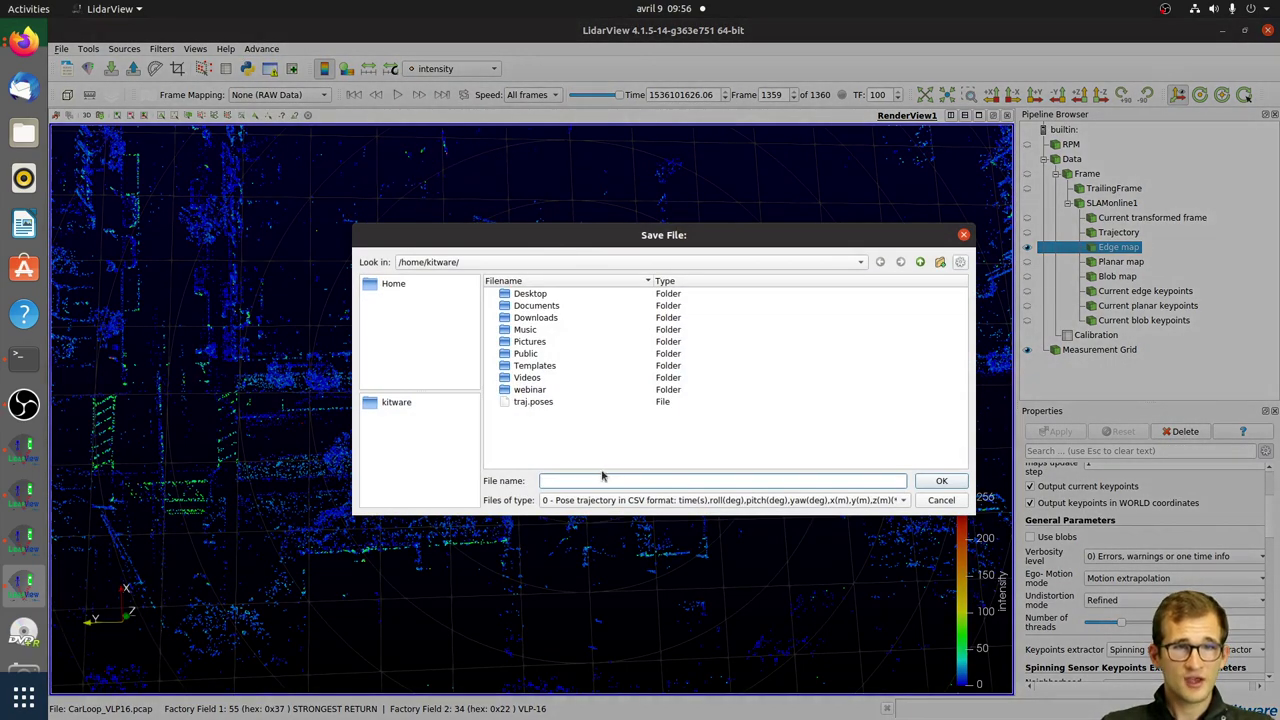
{"action": "left_click", "coordinate": [609, 502]}
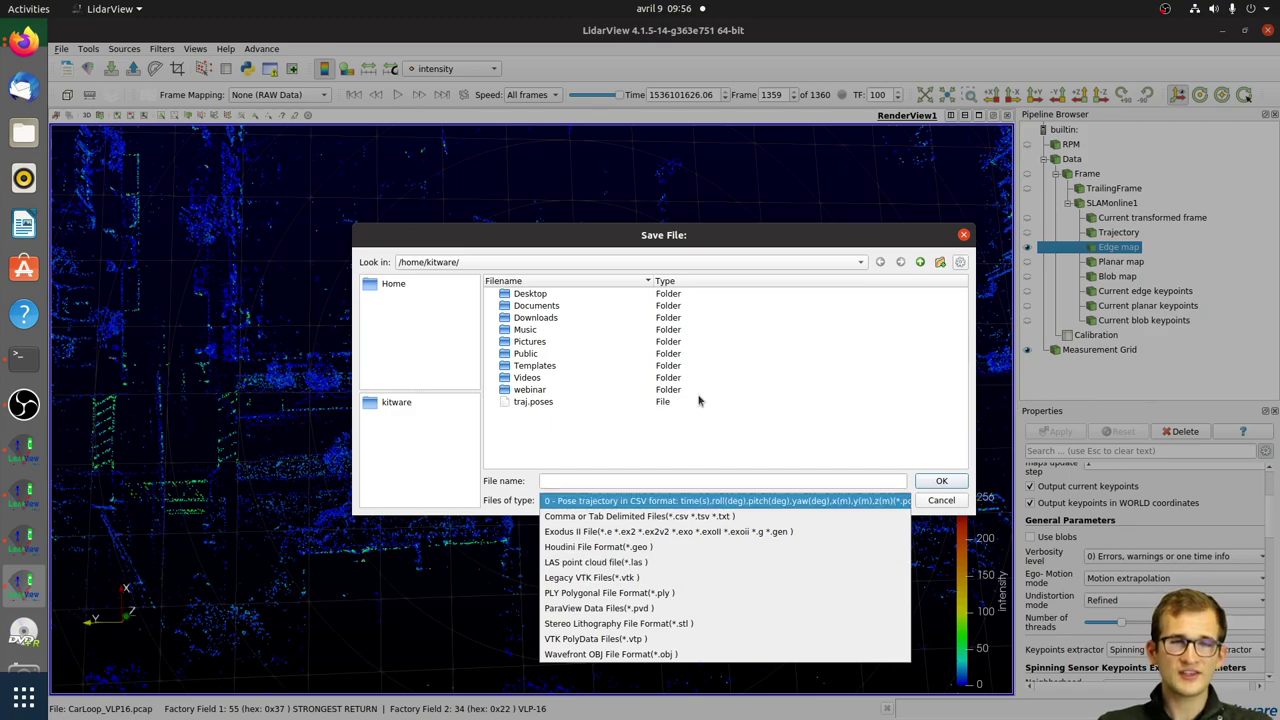
{"action": "left_click", "coordinate": [736, 432]}
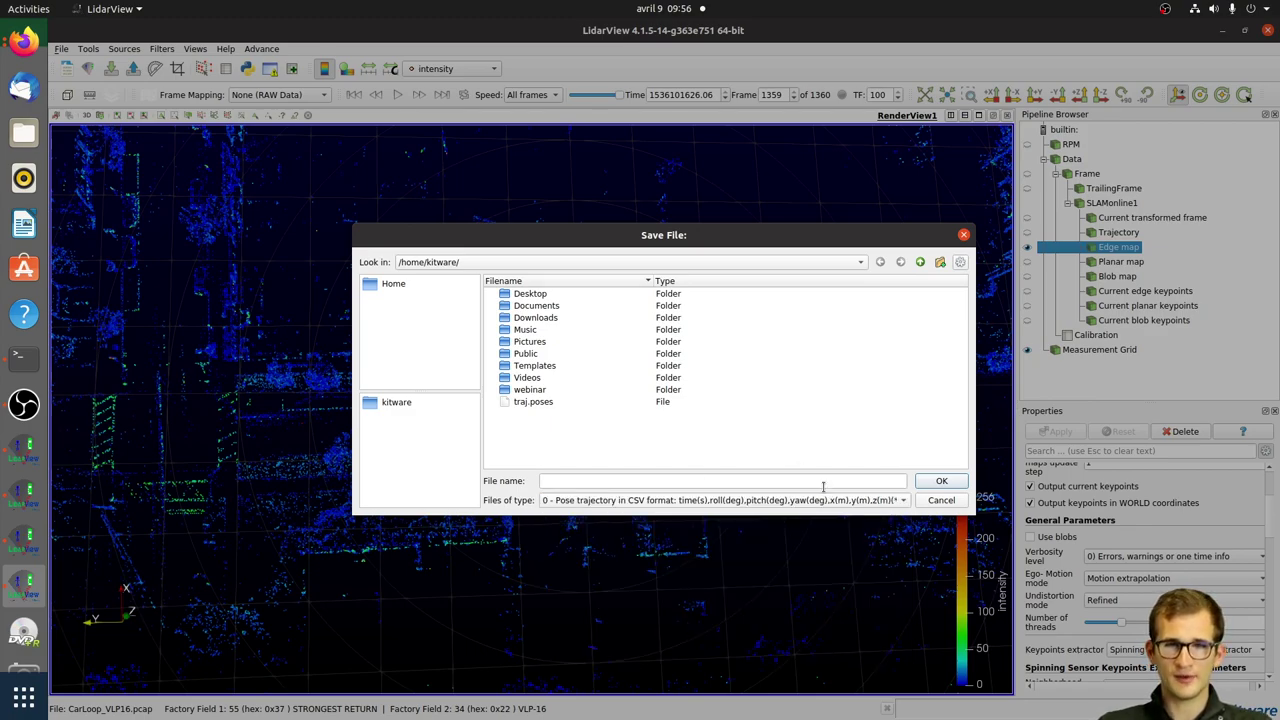
{"action": "left_click", "coordinate": [941, 500]}
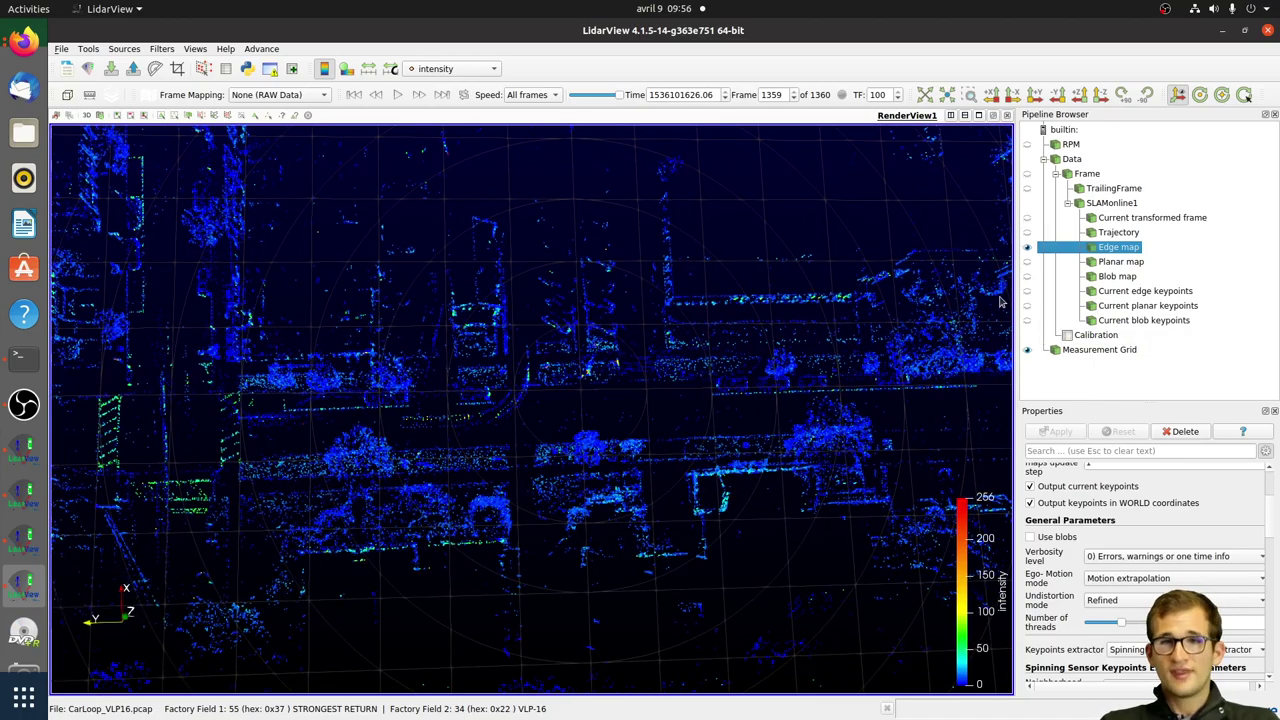
Step: Hide the planar map, edge map and current transformed frame, and show the TrailingFrame cloud
{"action": "left_click", "coordinate": [1027, 262]}
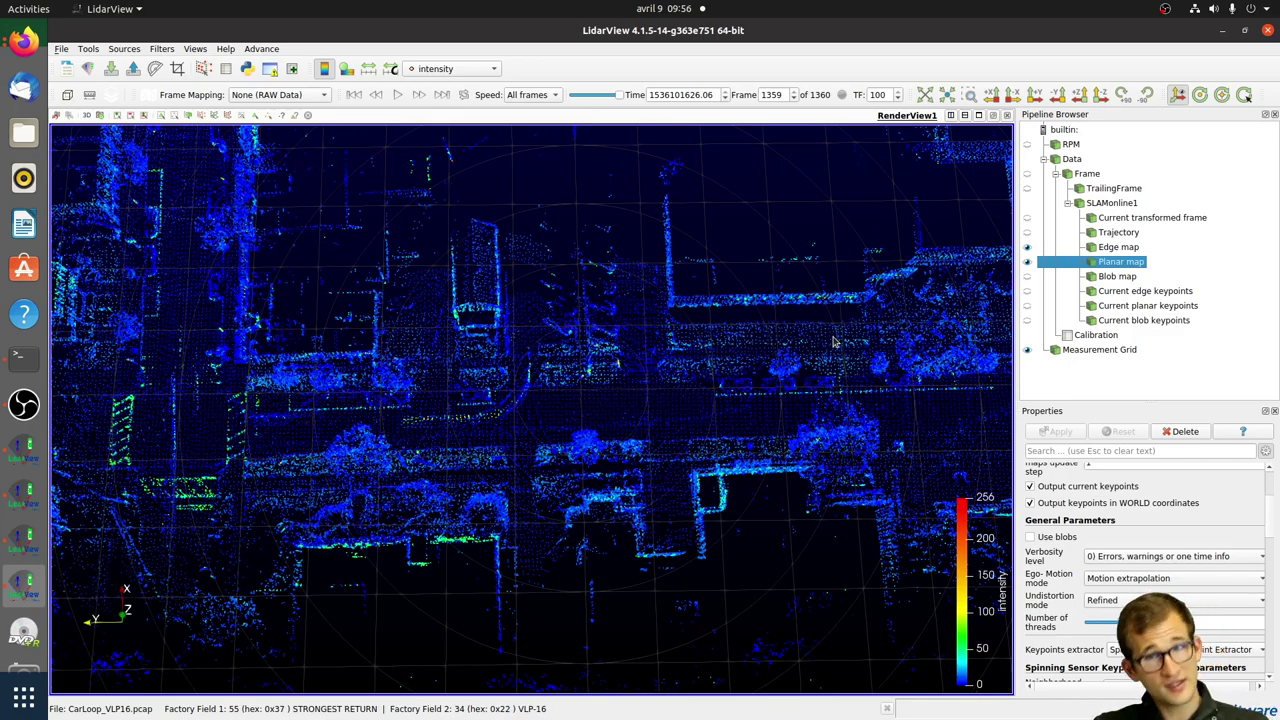
{"action": "left_click", "coordinate": [1027, 261]}
{"action": "left_click", "coordinate": [1027, 247]}
{"action": "left_click", "coordinate": [1027, 218]}
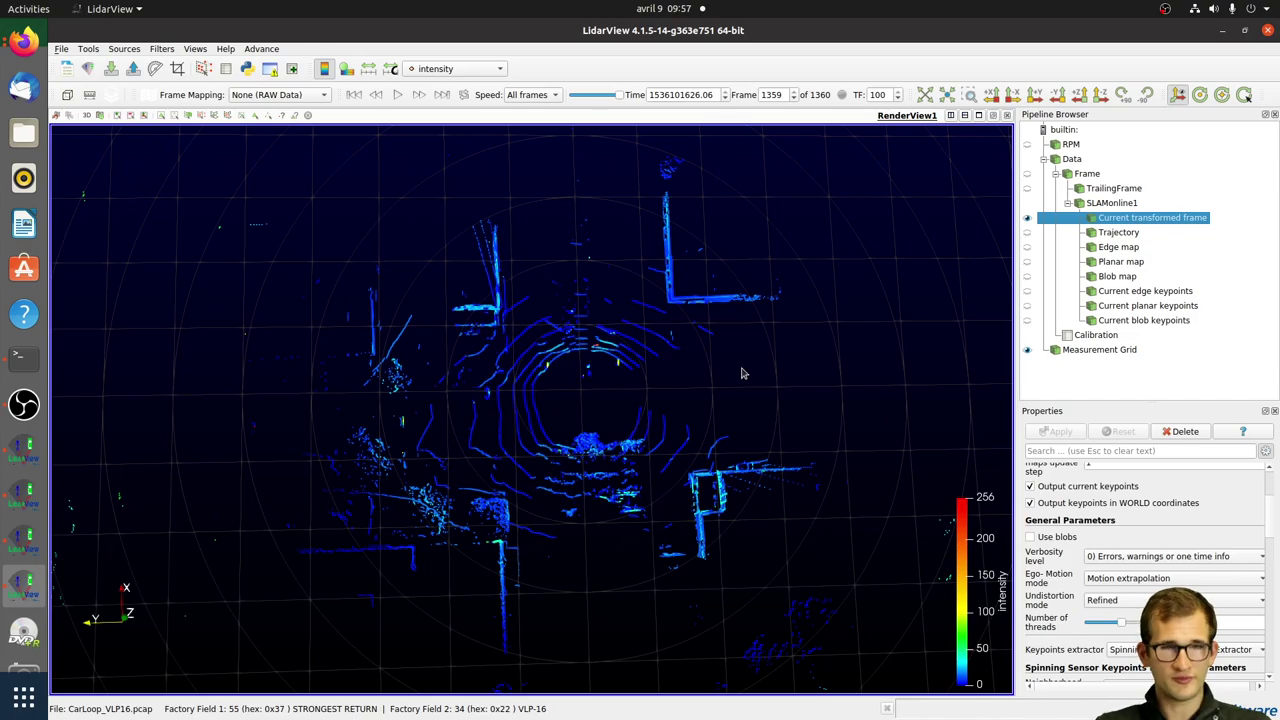
{"action": "left_click", "coordinate": [1027, 218]}
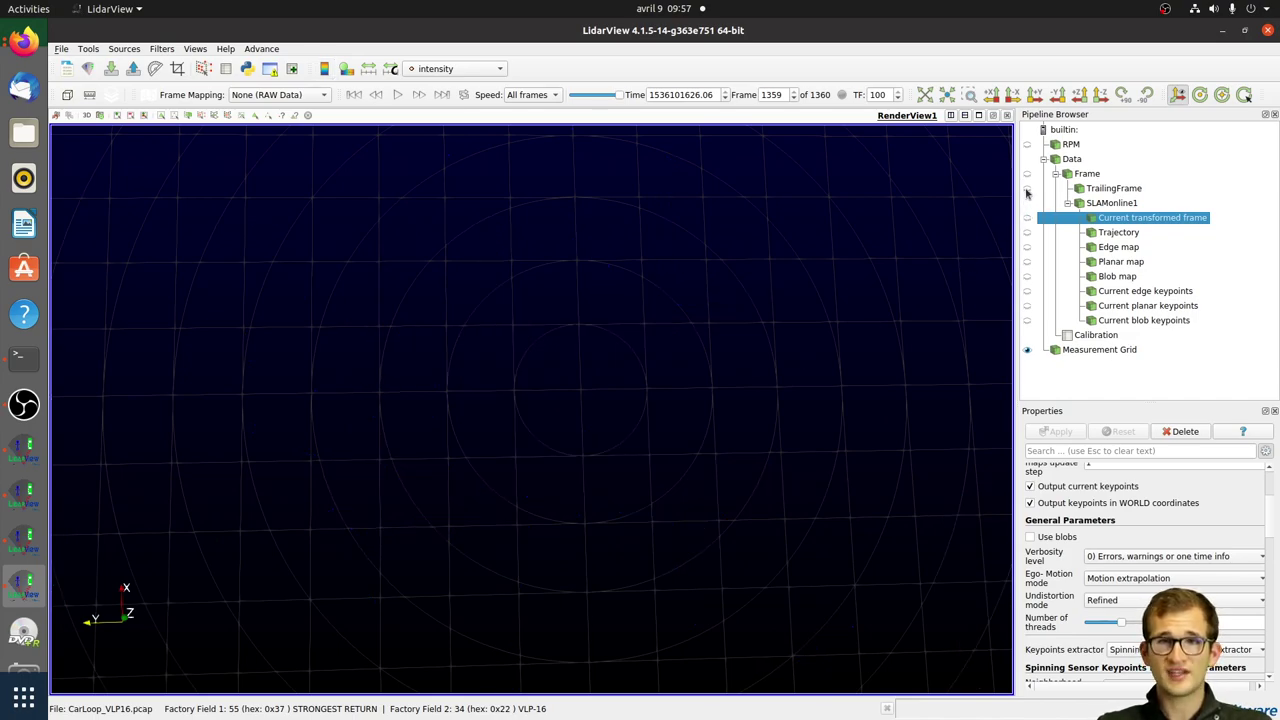
{"action": "left_click", "coordinate": [1027, 189]}
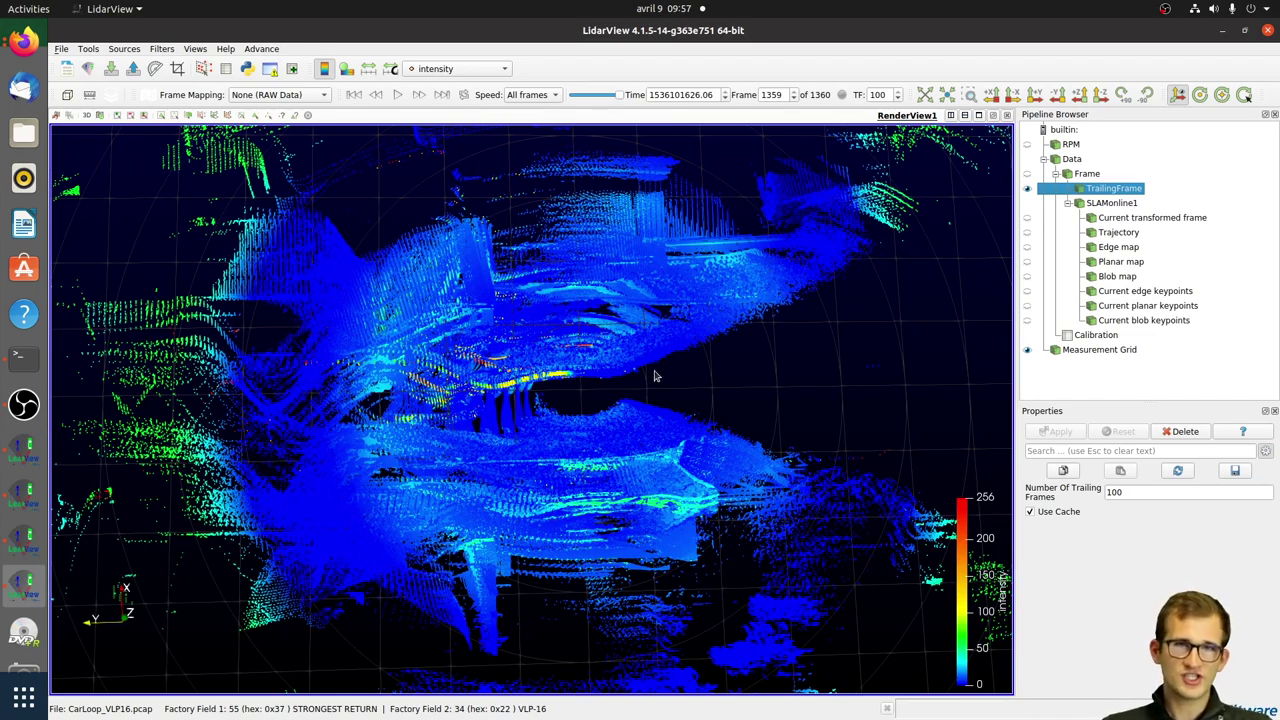
Step: Keep the trailing-frame count at 100 and overlay the SLAM trajectory line on the cloud
{"action": "double_click", "coordinate": [880, 94]}
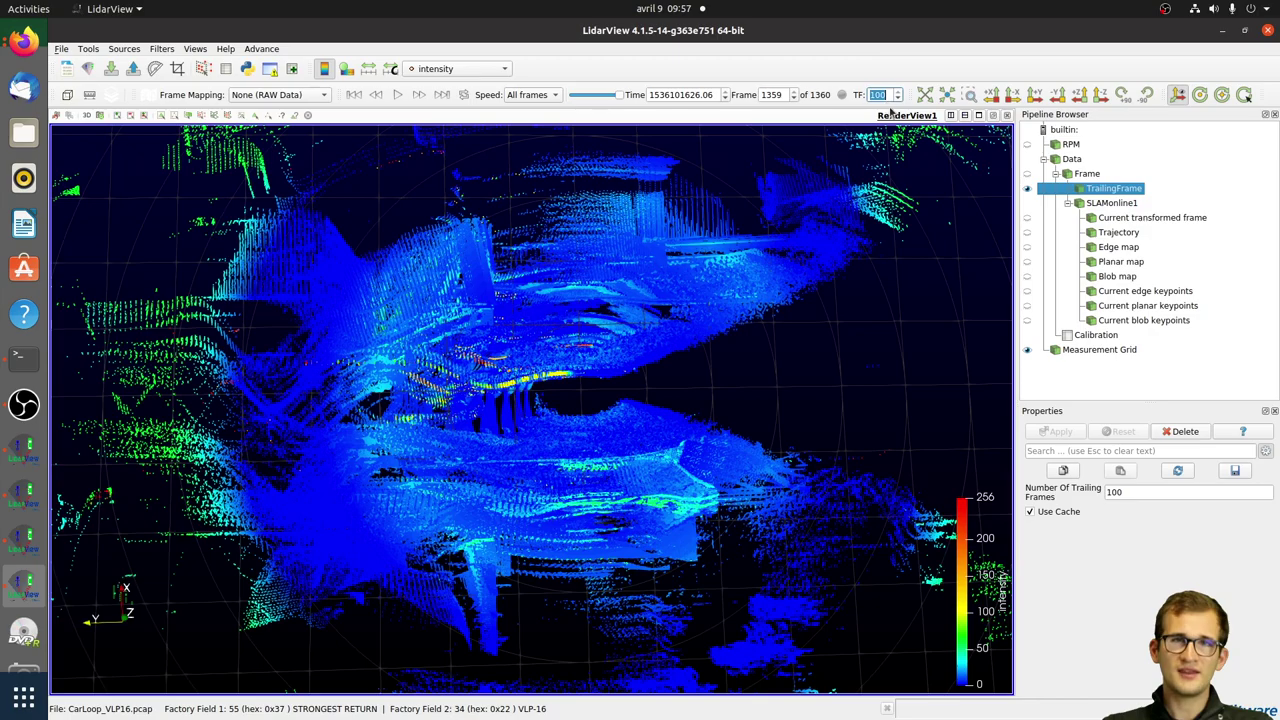
{"action": "left_click", "coordinate": [648, 343]}
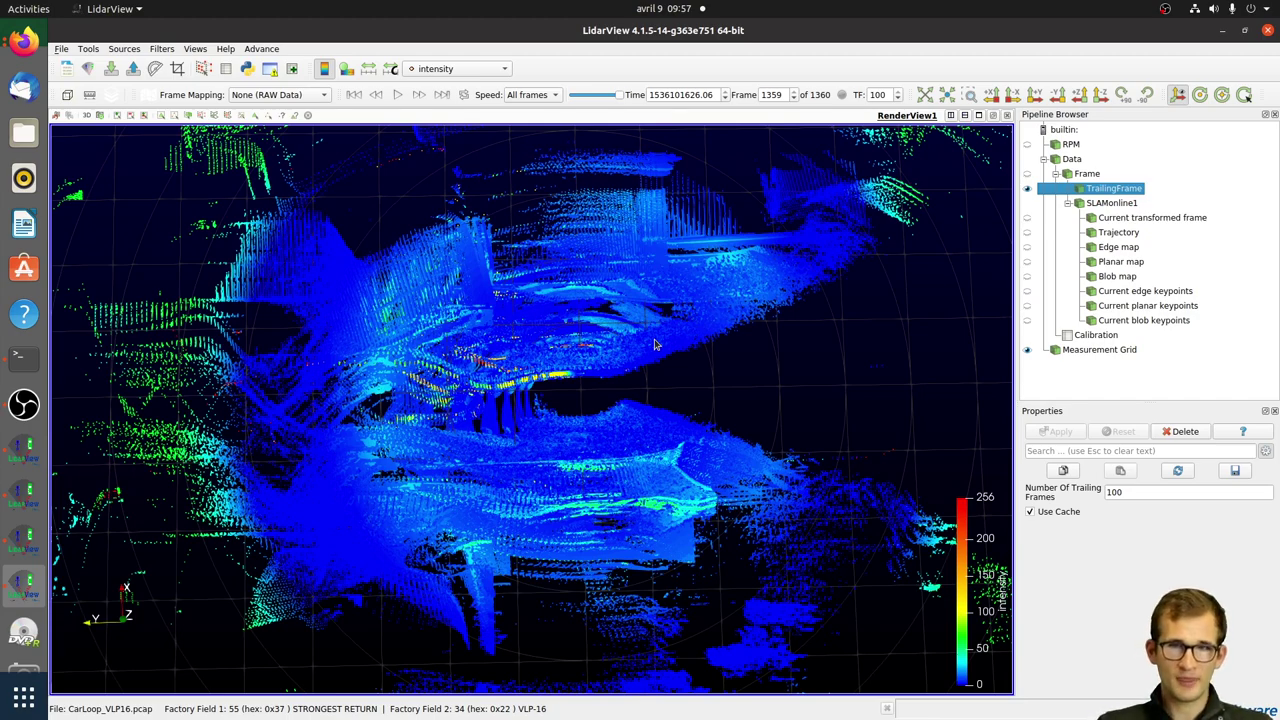
{"action": "left_click", "coordinate": [1028, 233]}
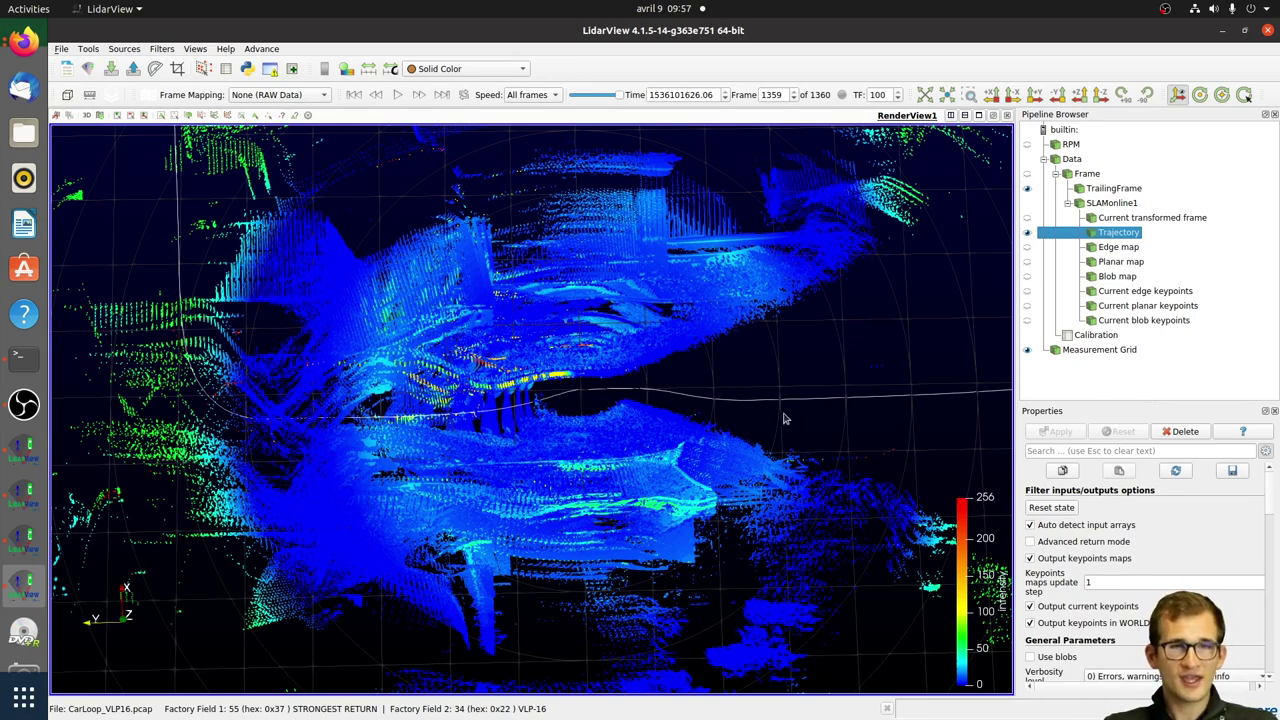
Step: Add a Temporal Transforms Applier on TrailingFrame, using SLAMonline1's Trajectory as the trajectory input
{"action": "left_click", "coordinate": [1114, 189]}
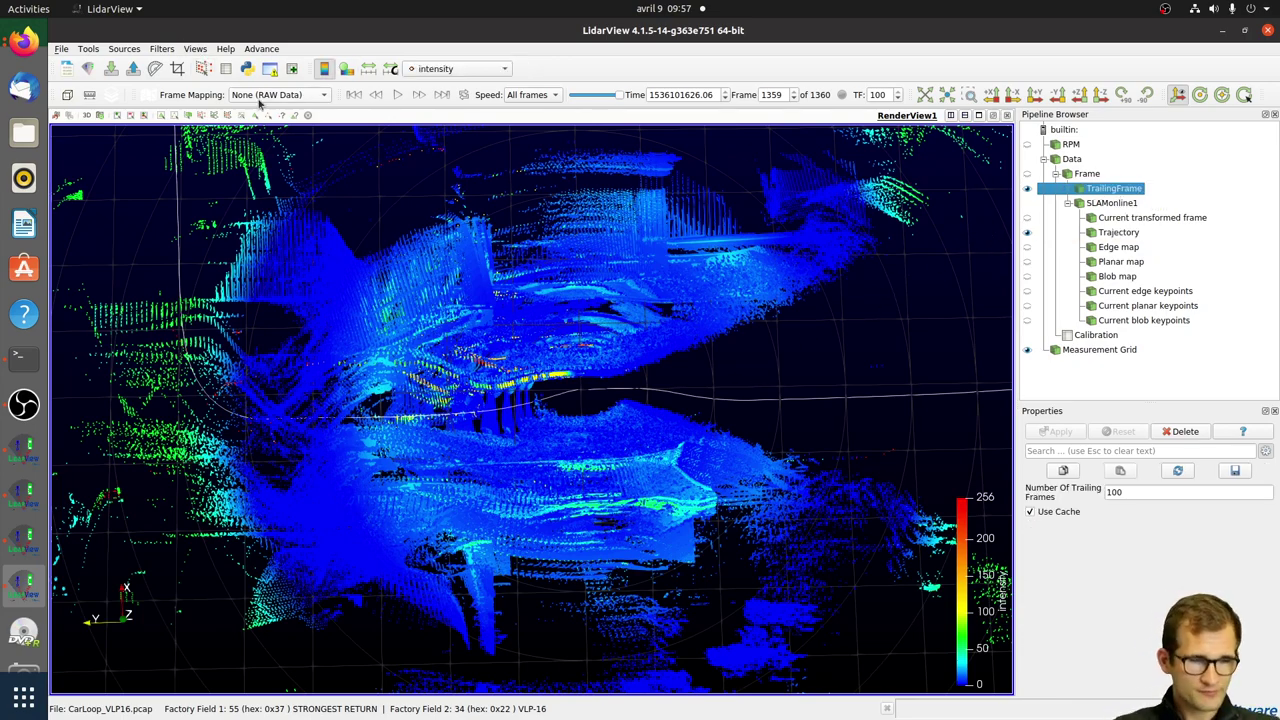
{"action": "key", "text": "ctrl+space"}
{"action": "type", "text": "tempora"}
{"action": "key", "text": "Down"}
{"action": "key", "text": "Down"}
{"action": "key", "text": "Down"}
{"action": "key", "text": "Down"}
{"action": "key", "text": "Down"}
{"action": "key", "text": "Down"}
{"action": "key", "text": "Down"}
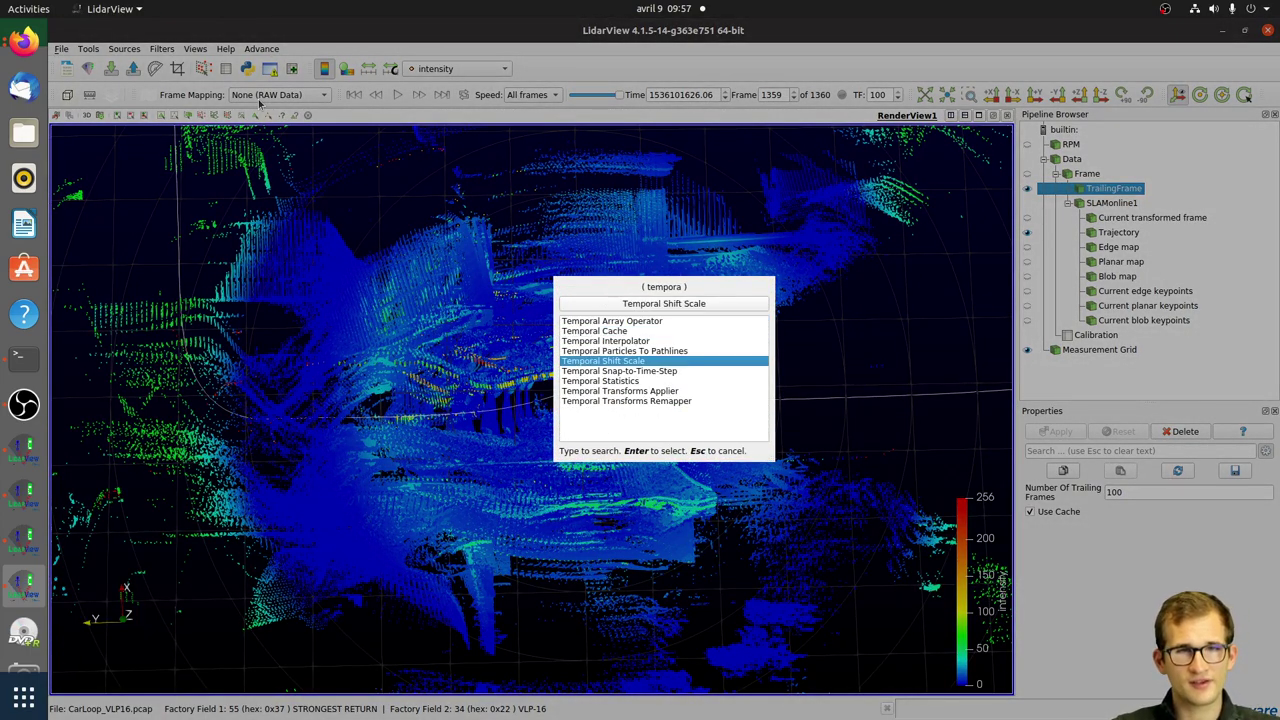
{"action": "key", "text": "Return"}
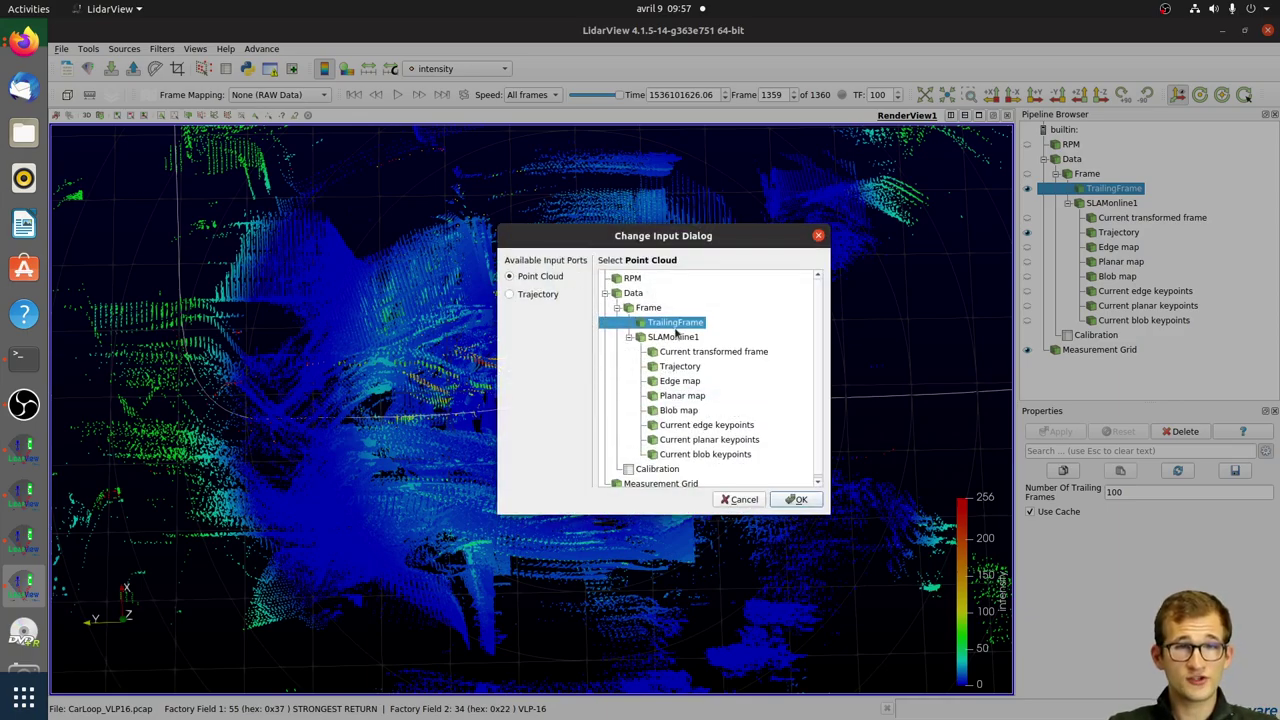
{"action": "left_click", "coordinate": [532, 295]}
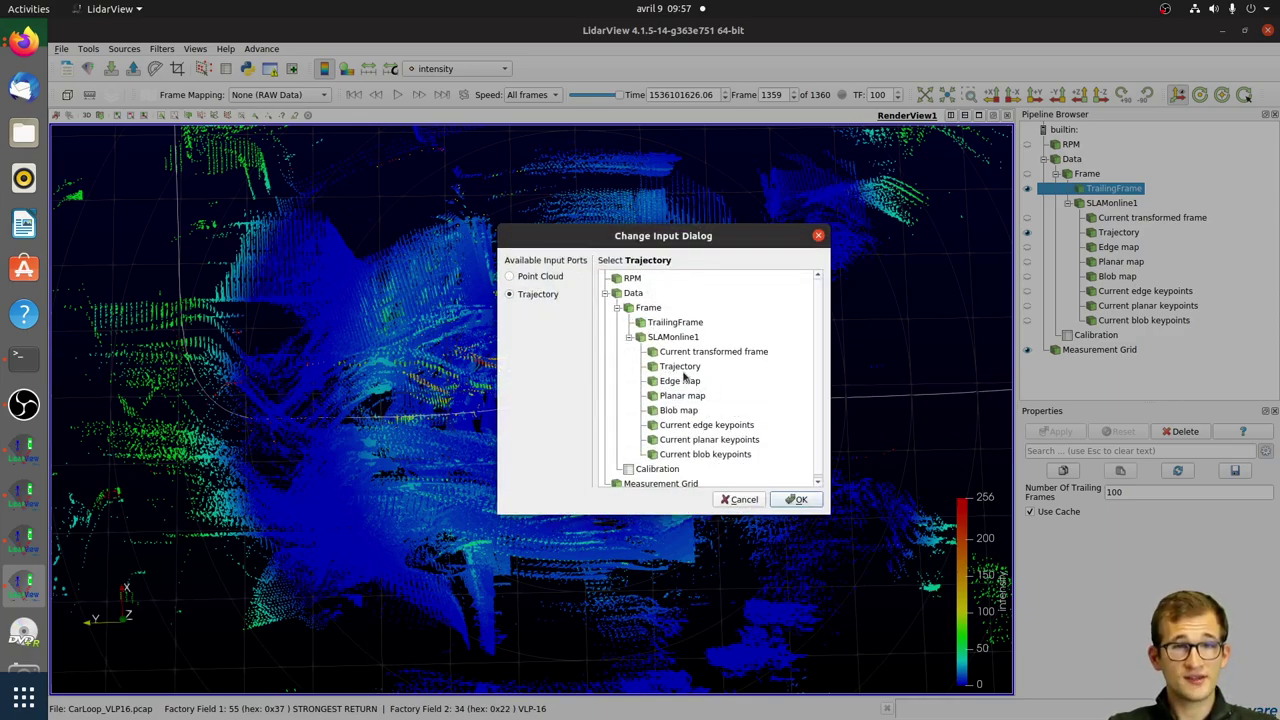
{"action": "left_click", "coordinate": [683, 369]}
{"action": "left_click", "coordinate": [798, 500]}
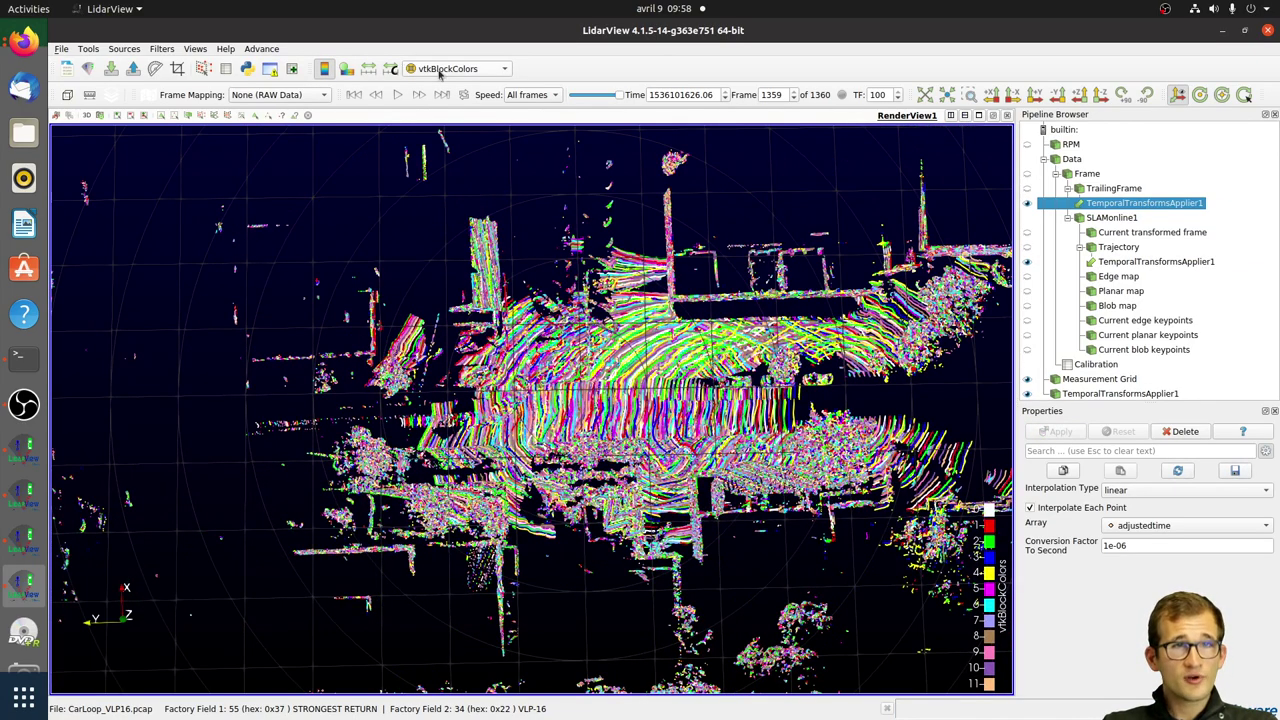
Step: Colour the aggregated TemporalTransformsApplier1 points by intensity and zoom in on the cloud
{"action": "left_click", "coordinate": [442, 70]}
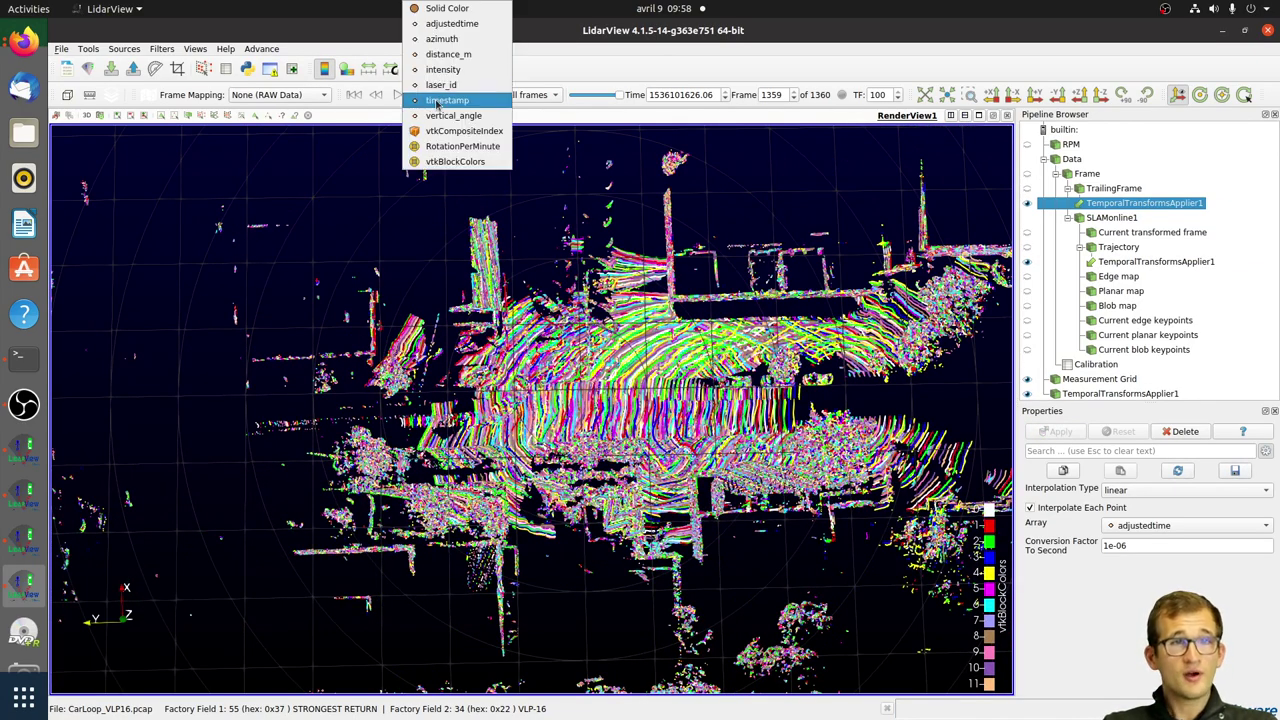
{"action": "left_click", "coordinate": [443, 70]}
{"action": "scroll", "coordinate": [790, 432], "scroll_direction": "up", "scroll_amount": 10}
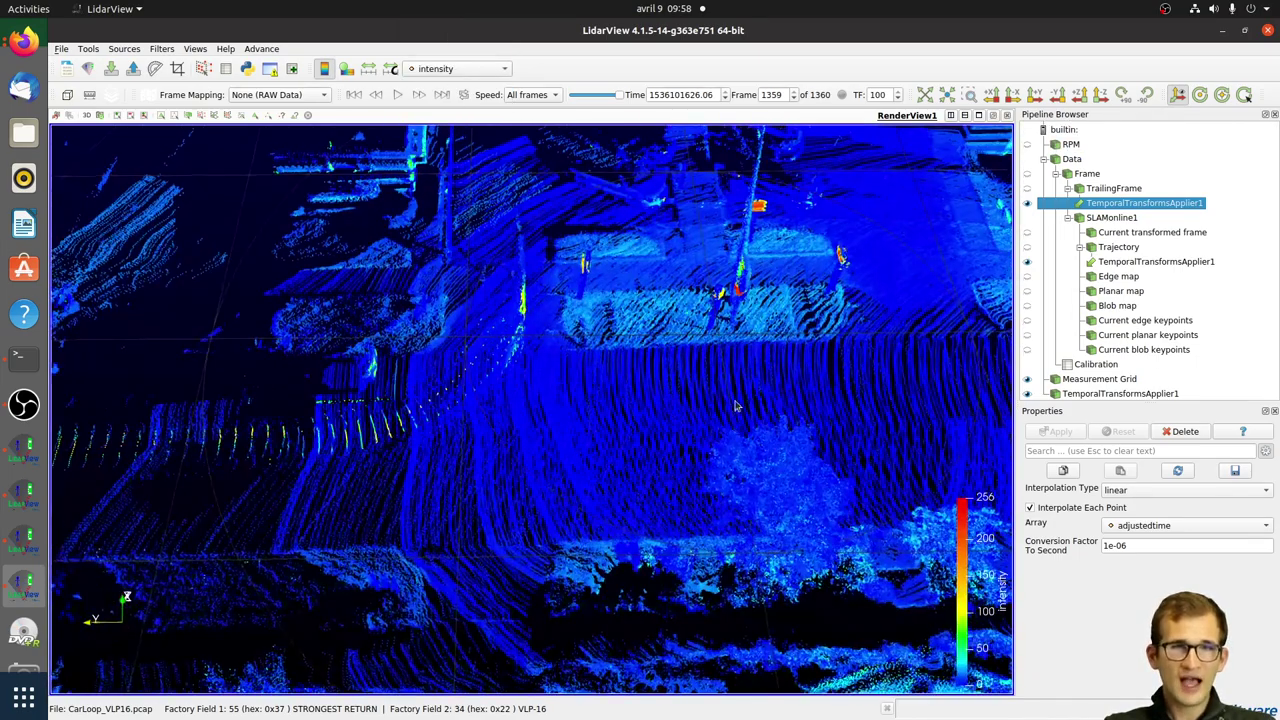
{"action": "left_click_drag", "start_coordinate": [790, 432], "coordinate": [521, 562]}
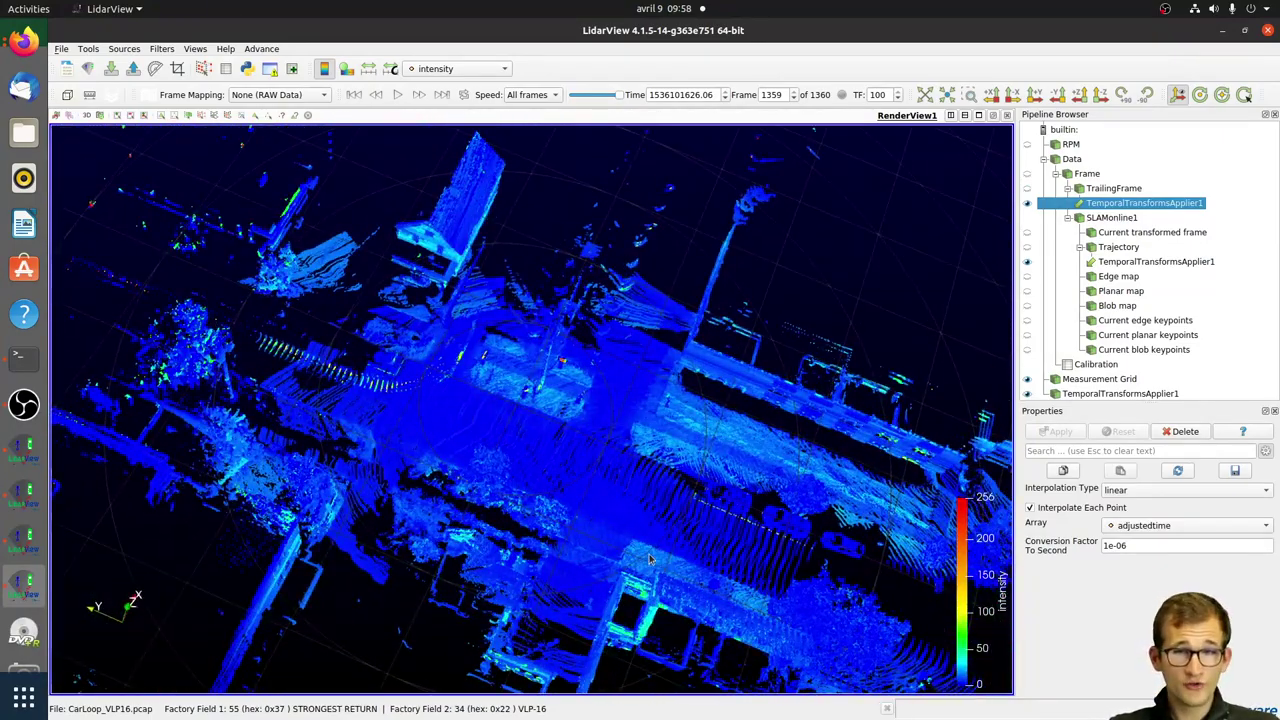
Step: Select the final TemporalTransformsApplier1 output and bring up the Save File dialog with Ctrl+S
{"action": "left_click_drag", "start_coordinate": [676, 509], "coordinate": [780, 440]}
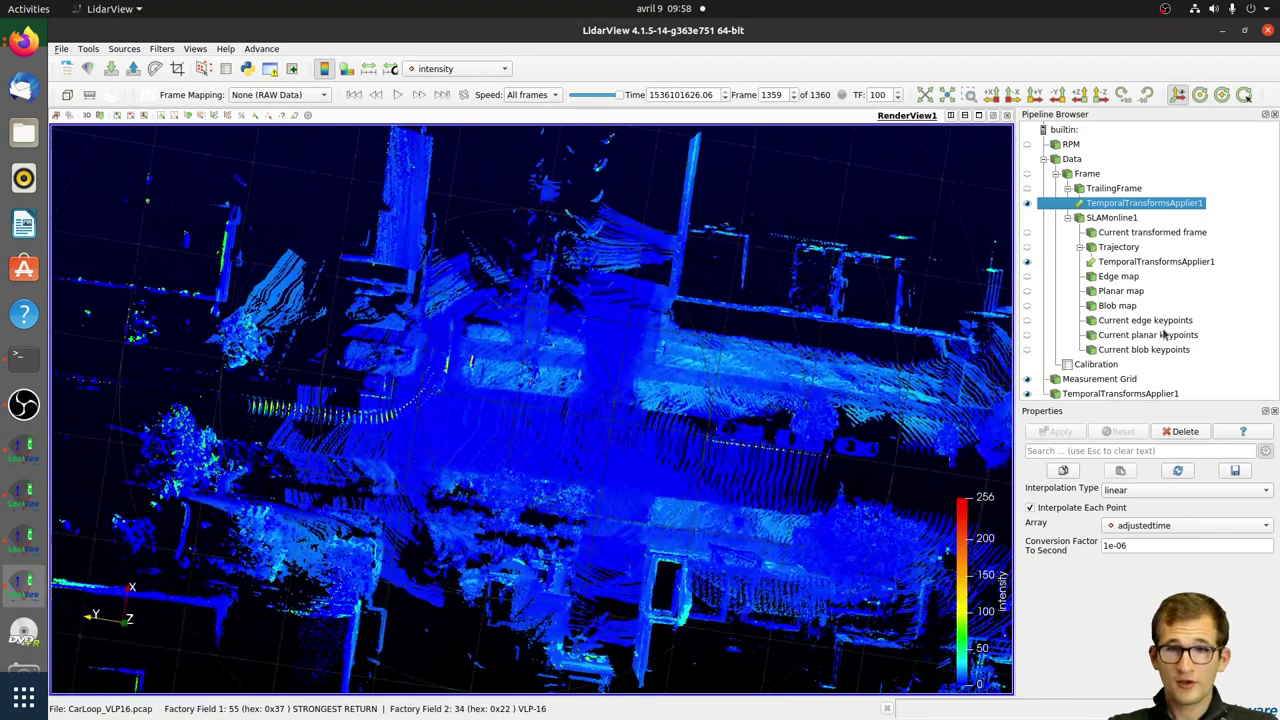
{"action": "left_click", "coordinate": [1110, 394]}
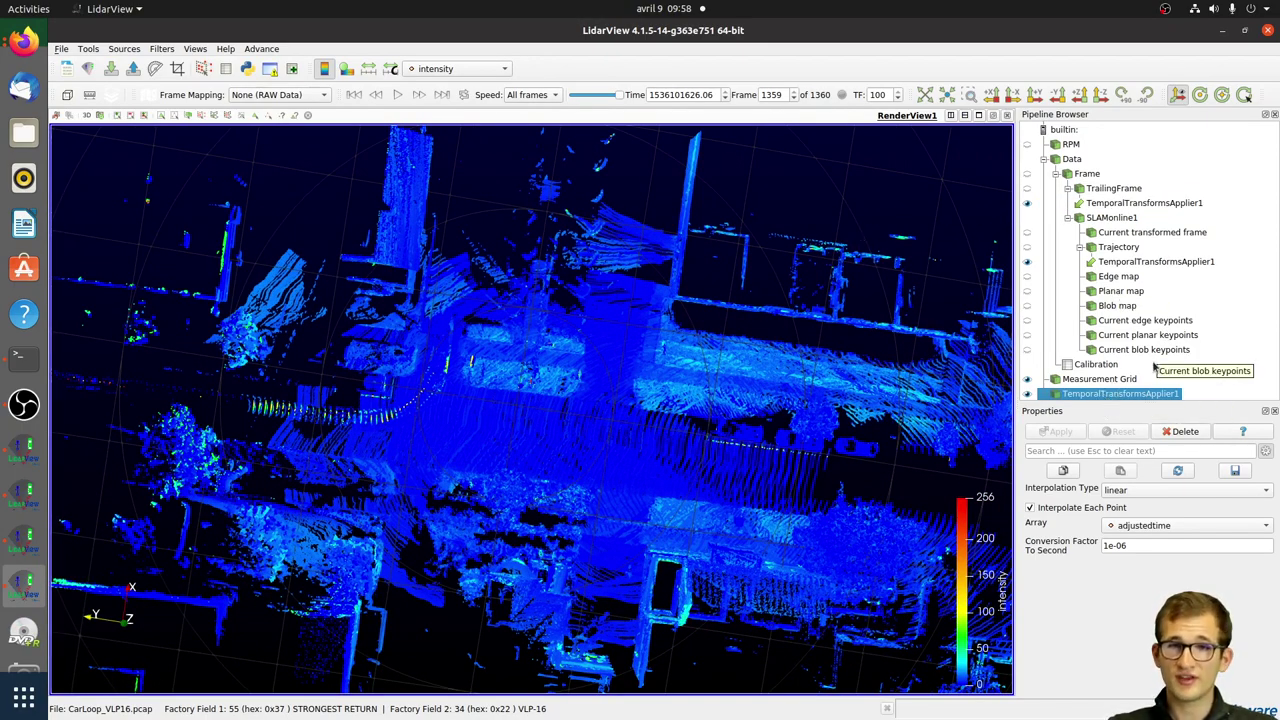
{"action": "key", "text": "ctrl+s"}
Step: Review the export file types, leave CSV selected, and cancel the Save File dialog
{"action": "left_click", "coordinate": [665, 500]}
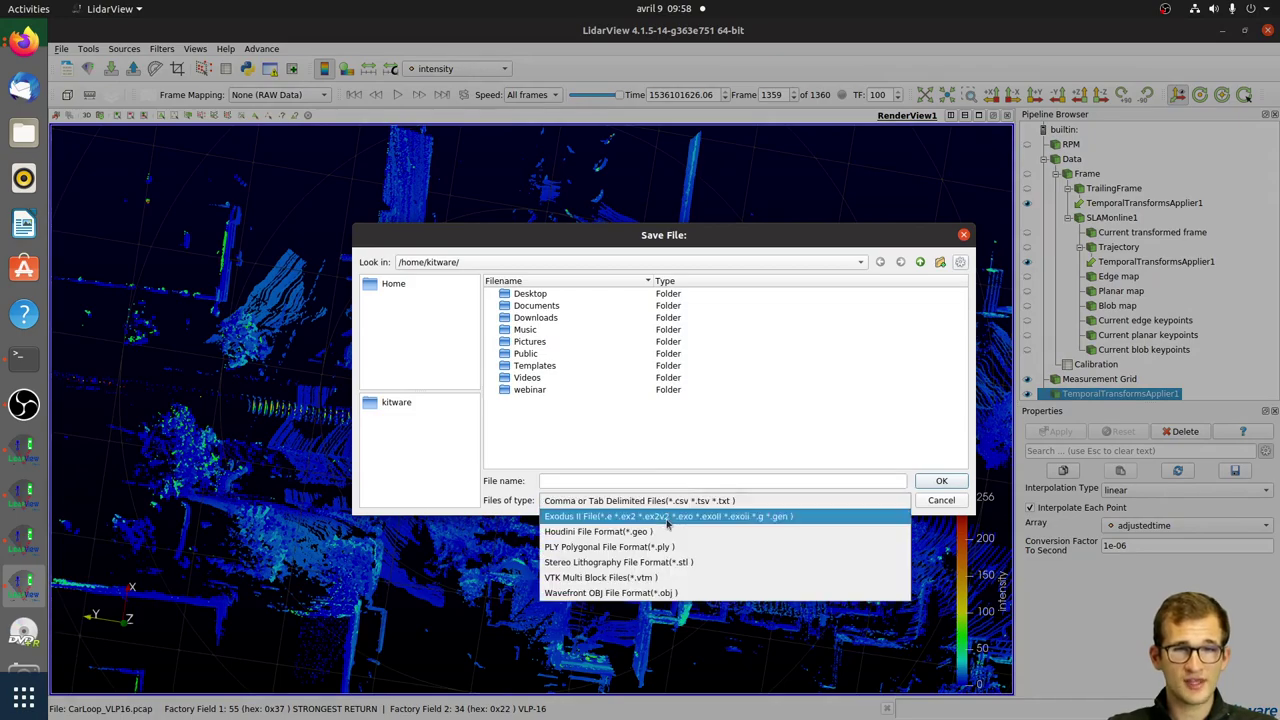
{"action": "left_click", "coordinate": [640, 500]}
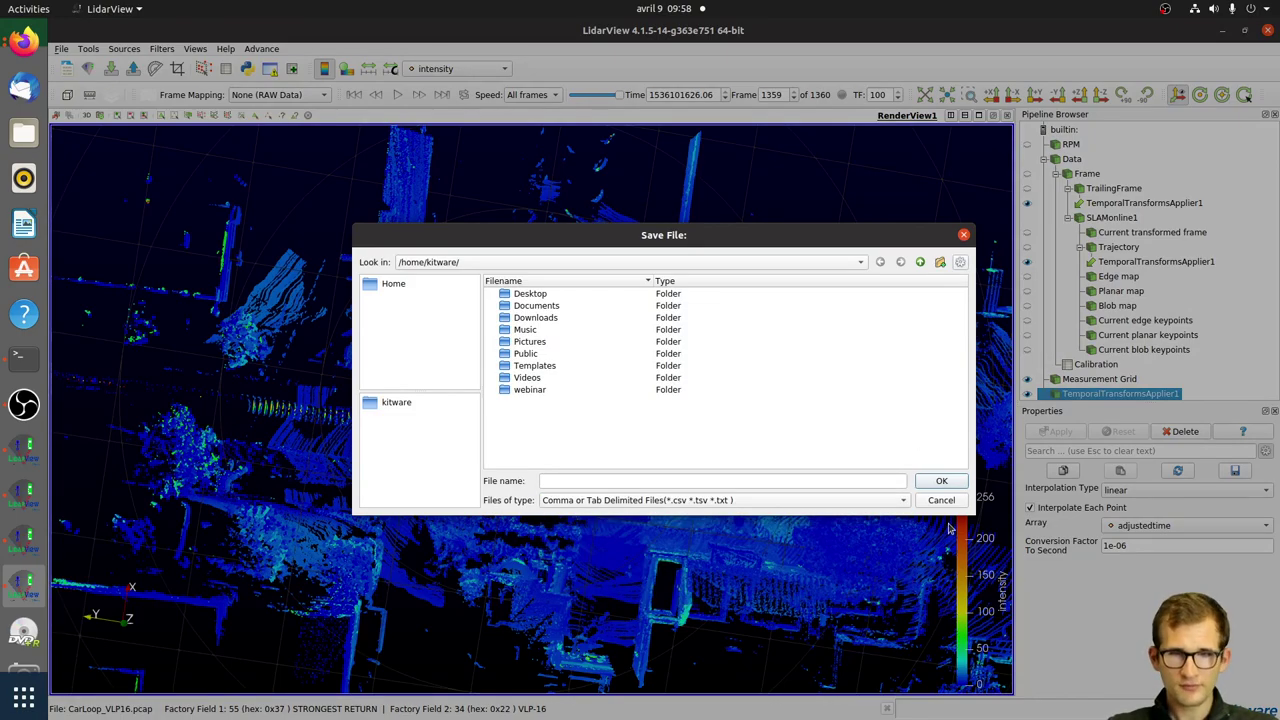
{"action": "left_click", "coordinate": [941, 500]}
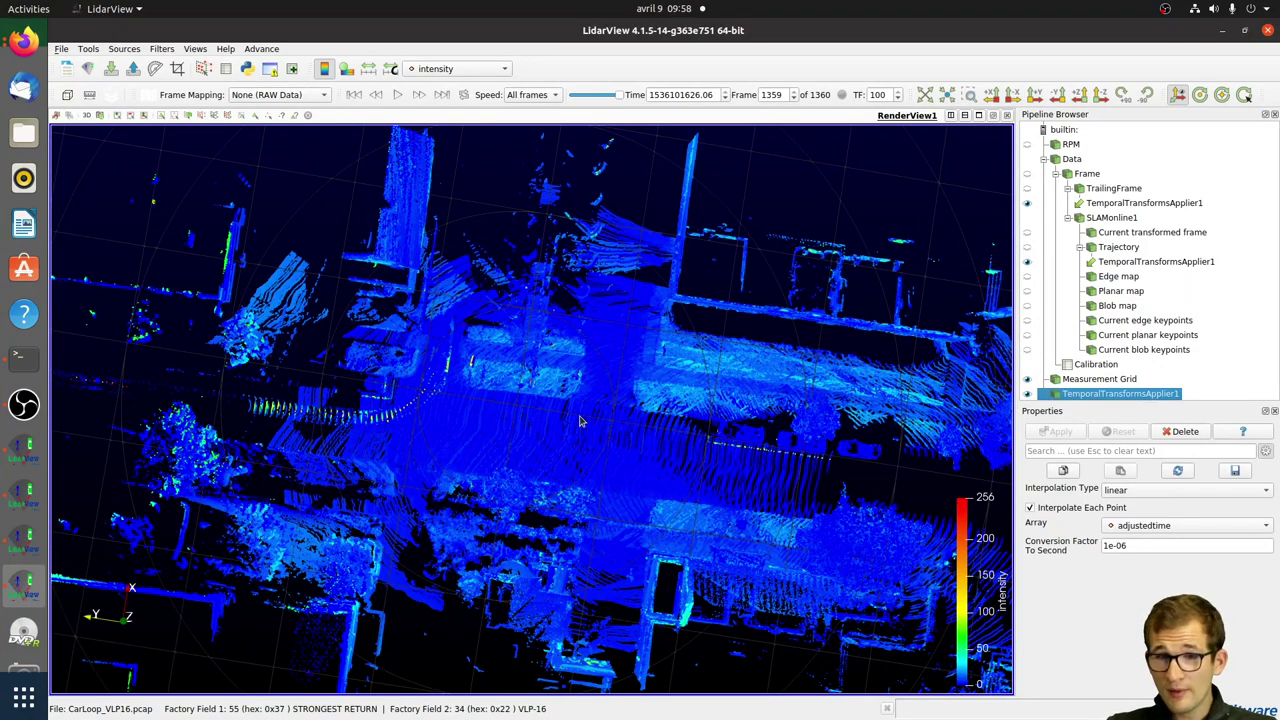
Step: Rotate the aggregated intensity map to another angle, then switch to the Firefox window
{"action": "left_click_drag", "start_coordinate": [582, 422], "coordinate": [586, 393]}
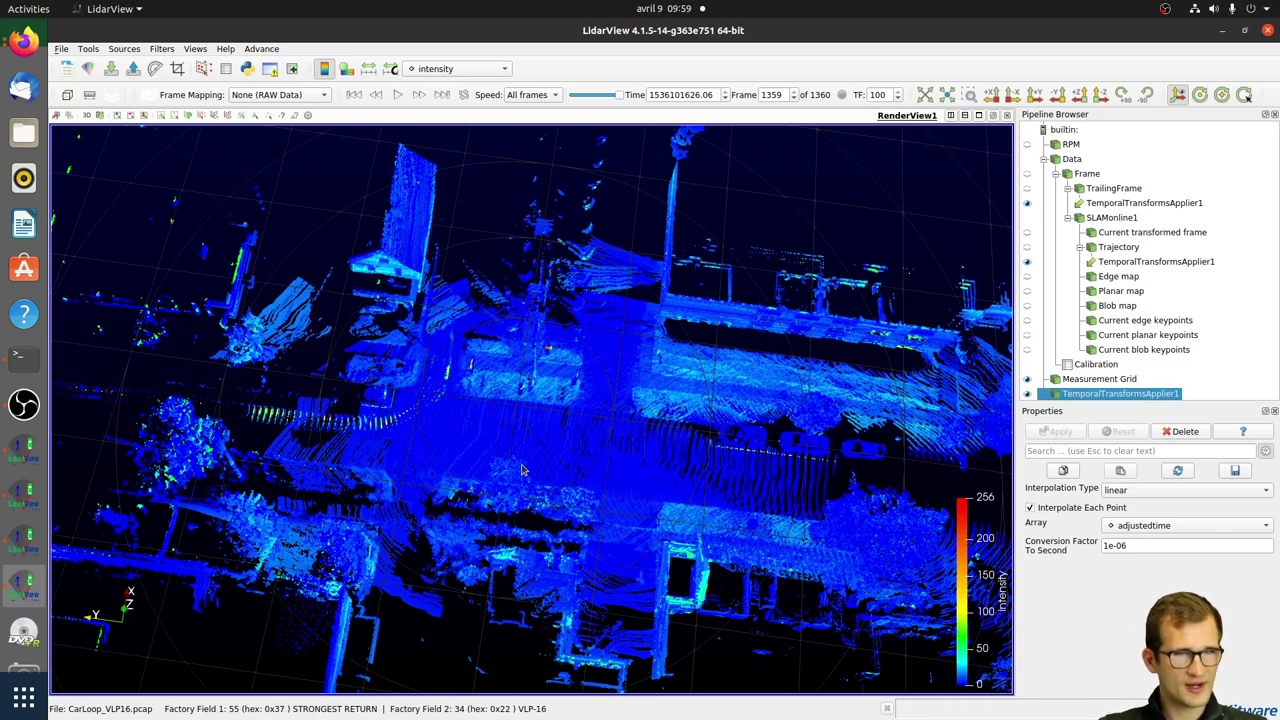
{"action": "key", "text": "alt+Tab"}
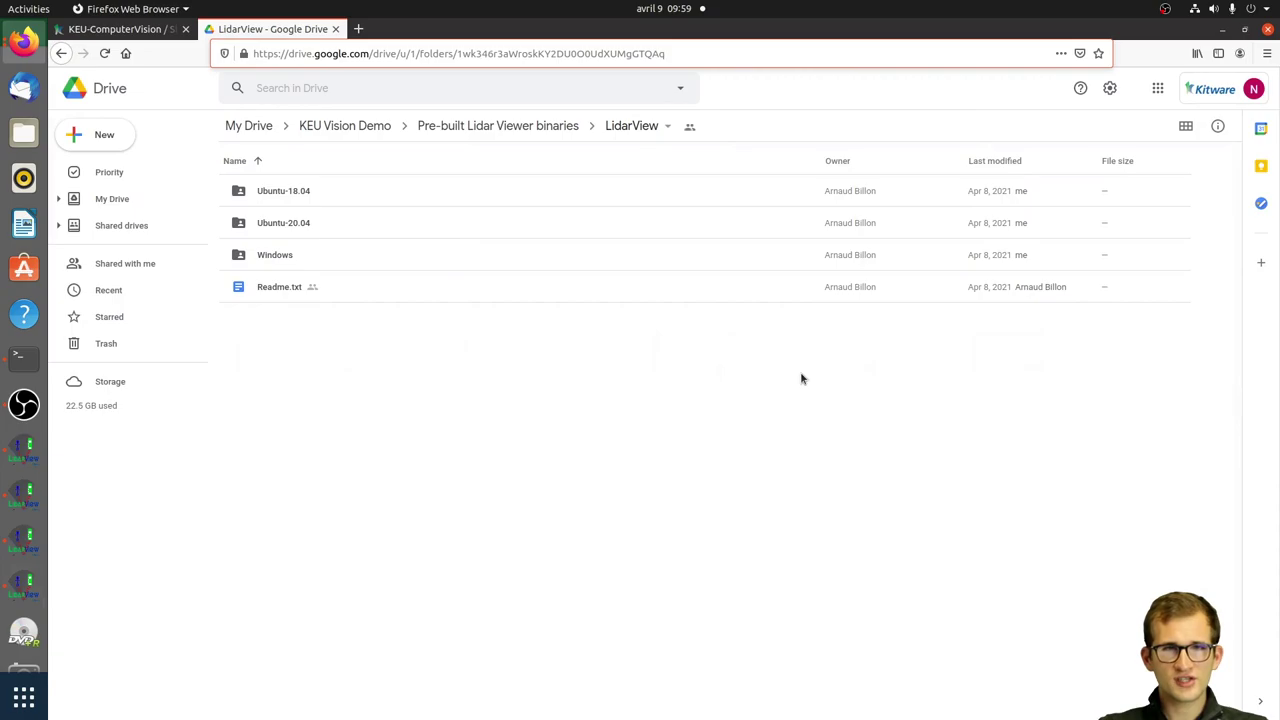
Step: Go to the GitLab SLAM project and open the How_to_SLAM_with_LidarView.md guide
{"action": "left_click", "coordinate": [120, 29]}
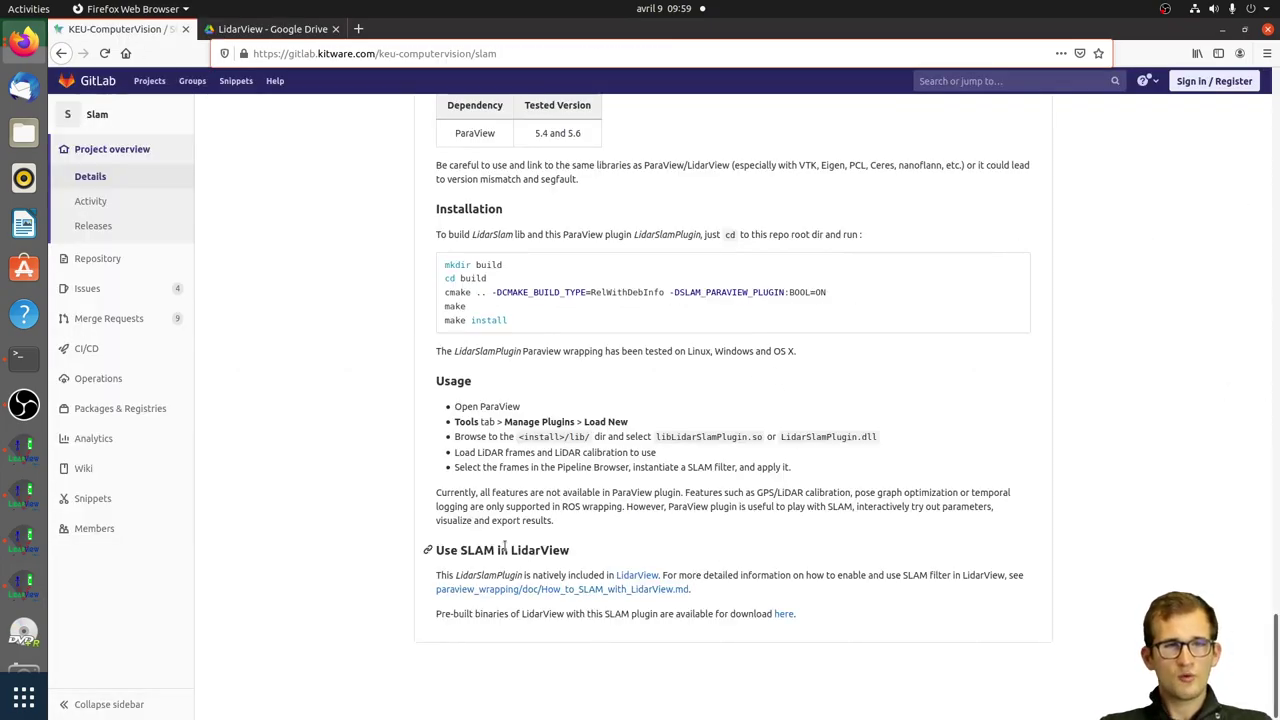
{"action": "left_click", "coordinate": [585, 591]}
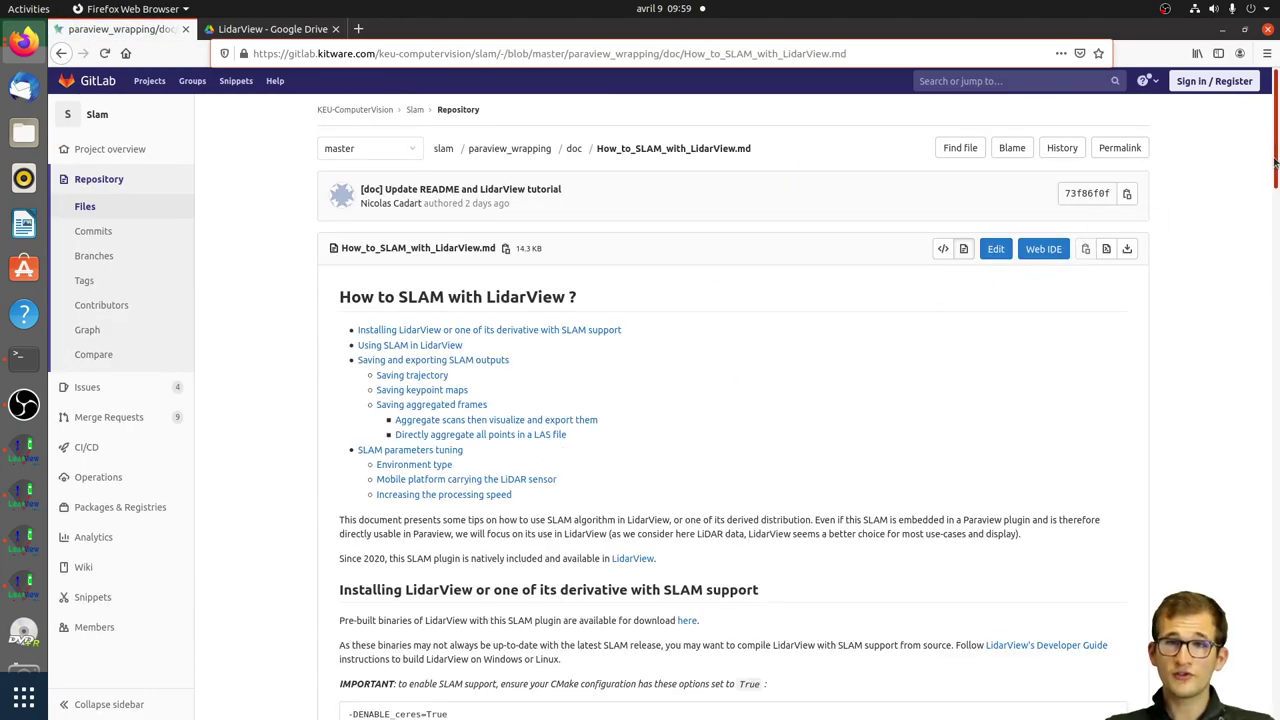
Step: Scroll the SLAM guide from the installation section down to SLAM parameters tuning
{"action": "scroll", "coordinate": [1277, 158], "scroll_direction": "down", "scroll_amount": 5}
{"action": "scroll", "coordinate": [733, 406], "scroll_direction": "down", "scroll_amount": 11}
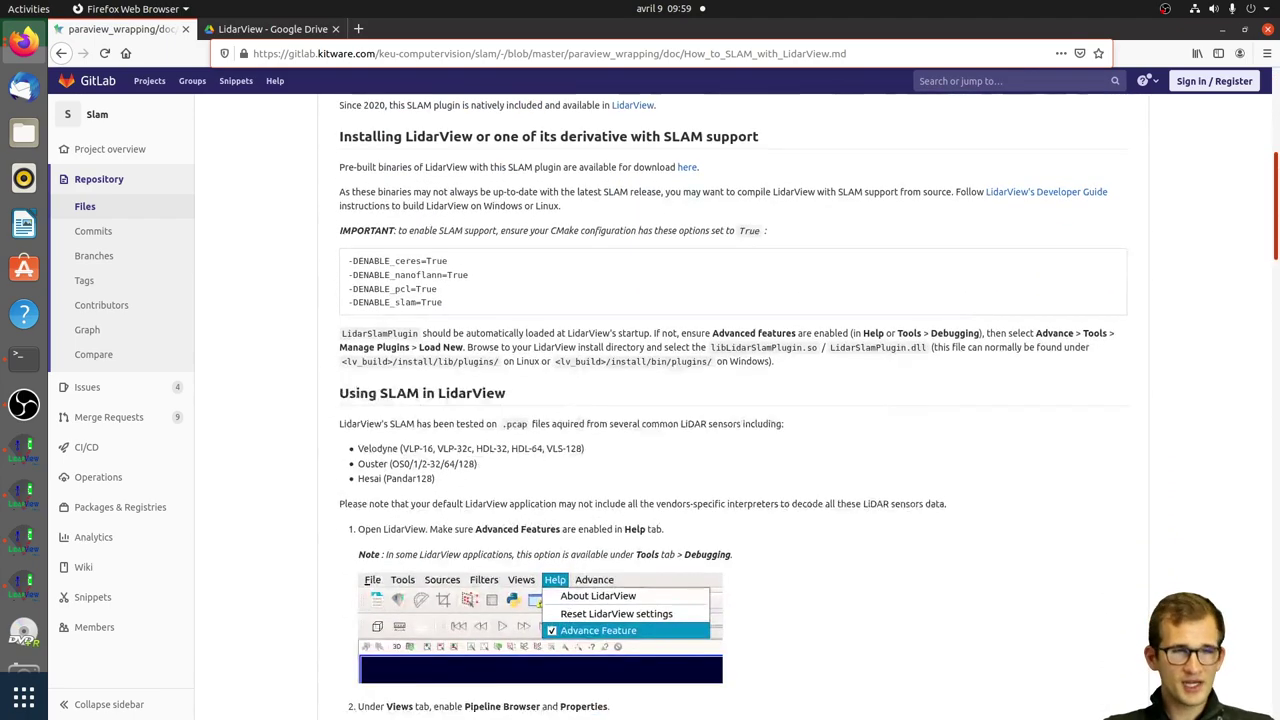
{"action": "scroll", "coordinate": [733, 406], "scroll_direction": "down", "scroll_amount": 1}
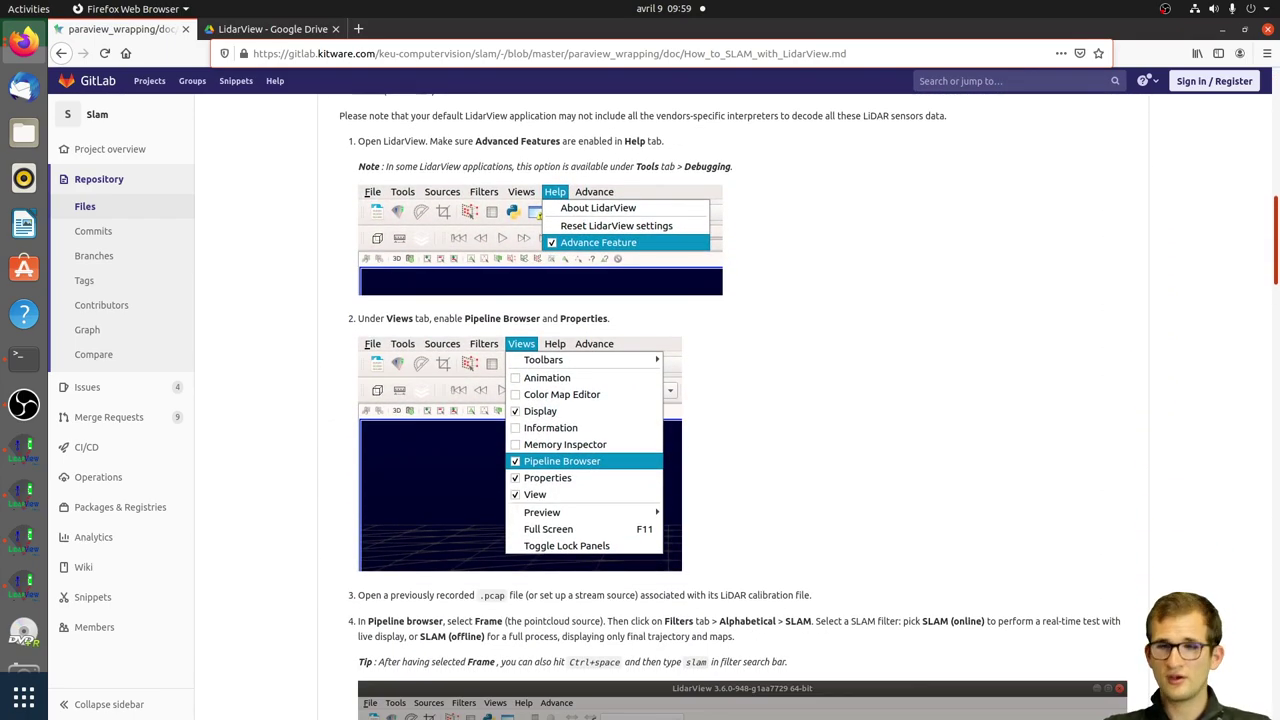
{"action": "scroll", "coordinate": [1275, 513], "scroll_direction": "down", "scroll_amount": 20}
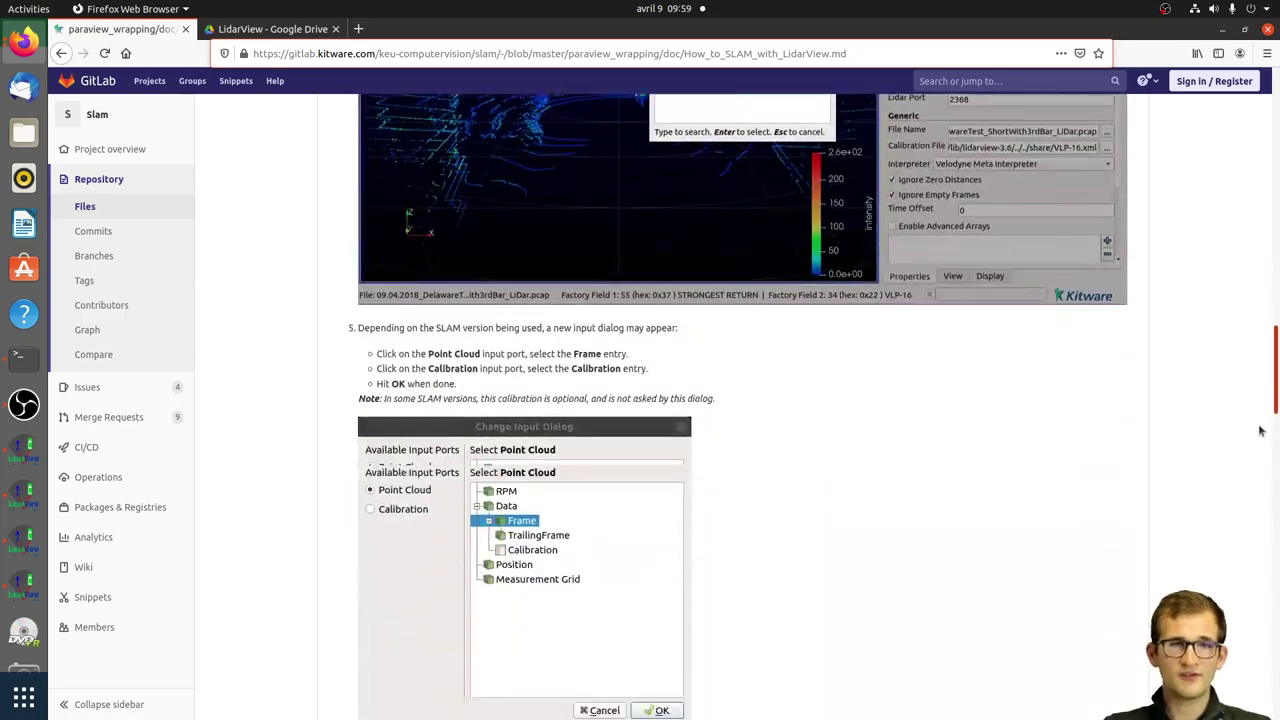
{"action": "scroll", "coordinate": [1275, 513], "scroll_direction": "down", "scroll_amount": 7}
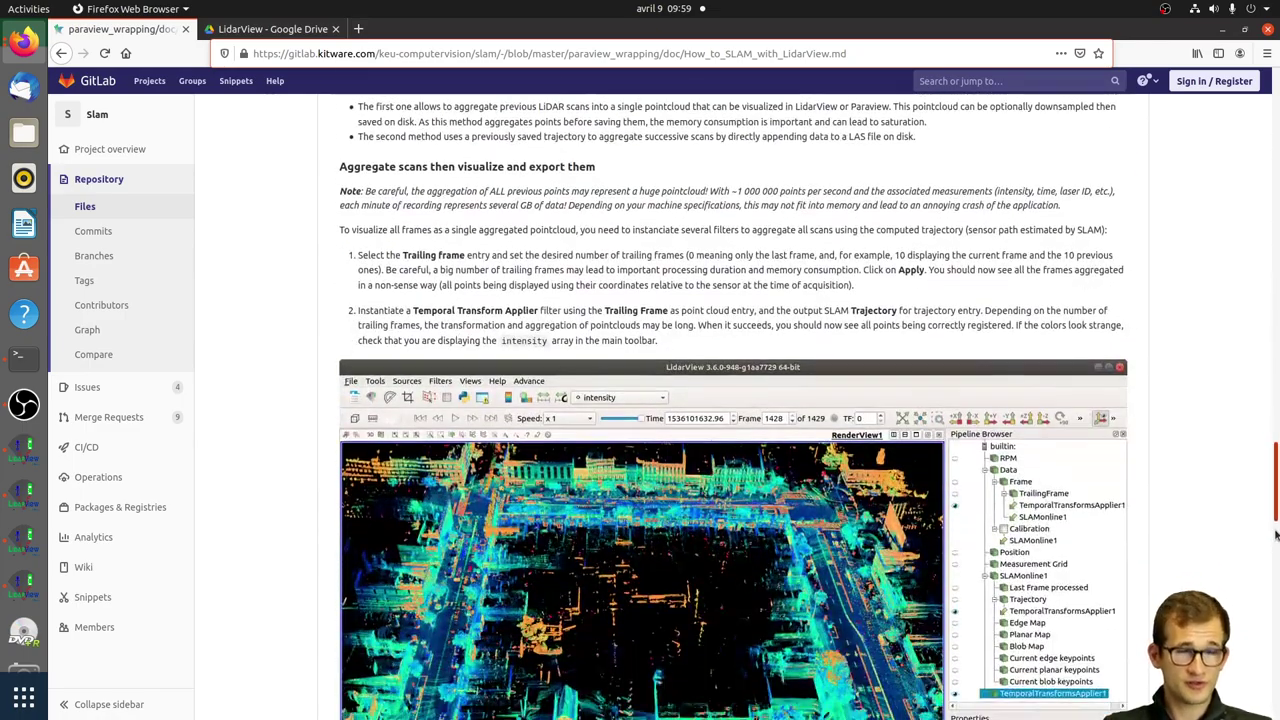
{"action": "scroll", "coordinate": [1275, 518], "scroll_direction": "up", "scroll_amount": 3}
{"action": "scroll", "coordinate": [1275, 518], "scroll_direction": "down", "scroll_amount": 3}
{"action": "scroll", "coordinate": [375, 633], "scroll_direction": "down", "scroll_amount": 12}
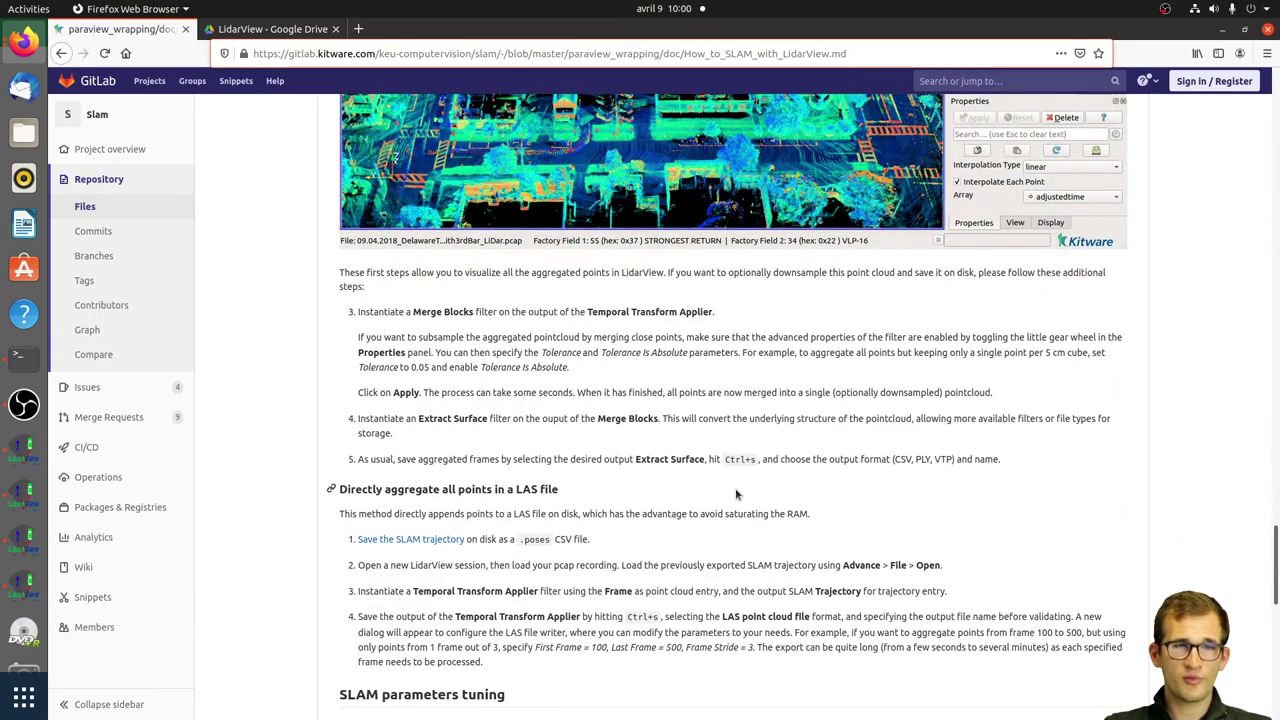
{"action": "scroll", "coordinate": [1072, 394], "scroll_direction": "down", "scroll_amount": 4}
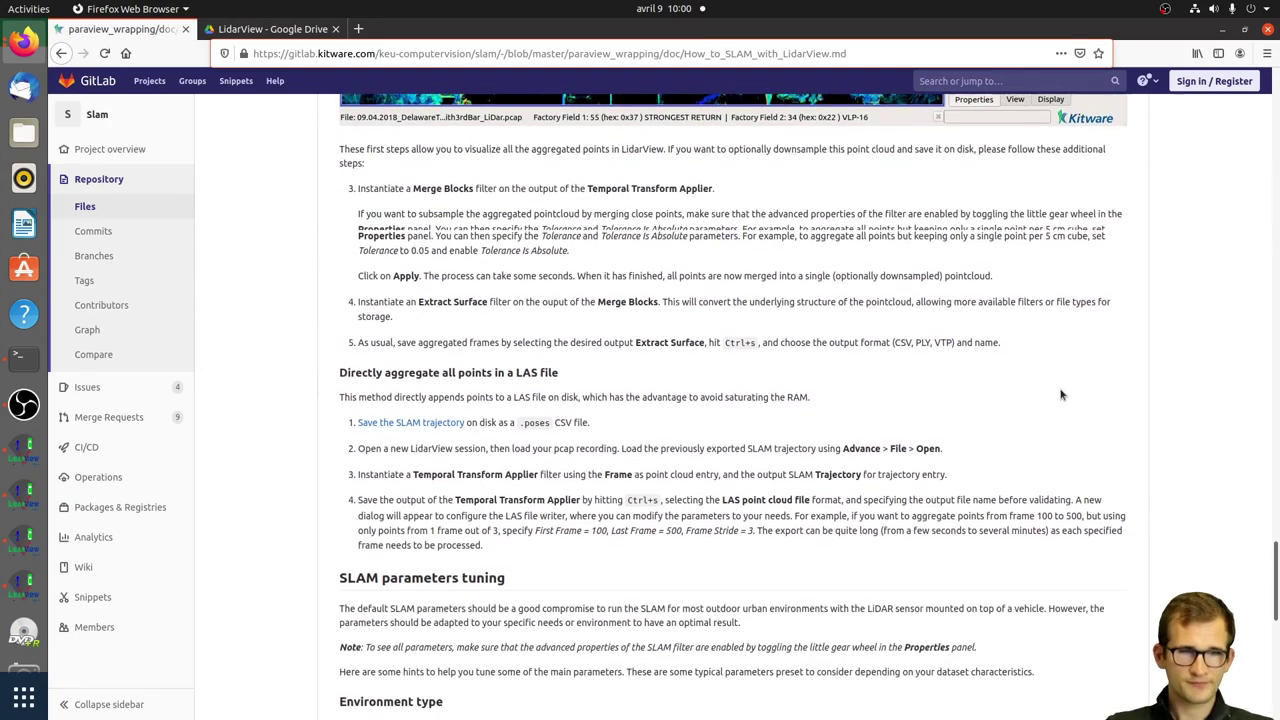
{"action": "scroll", "coordinate": [780, 330], "scroll_direction": "down", "scroll_amount": 6}
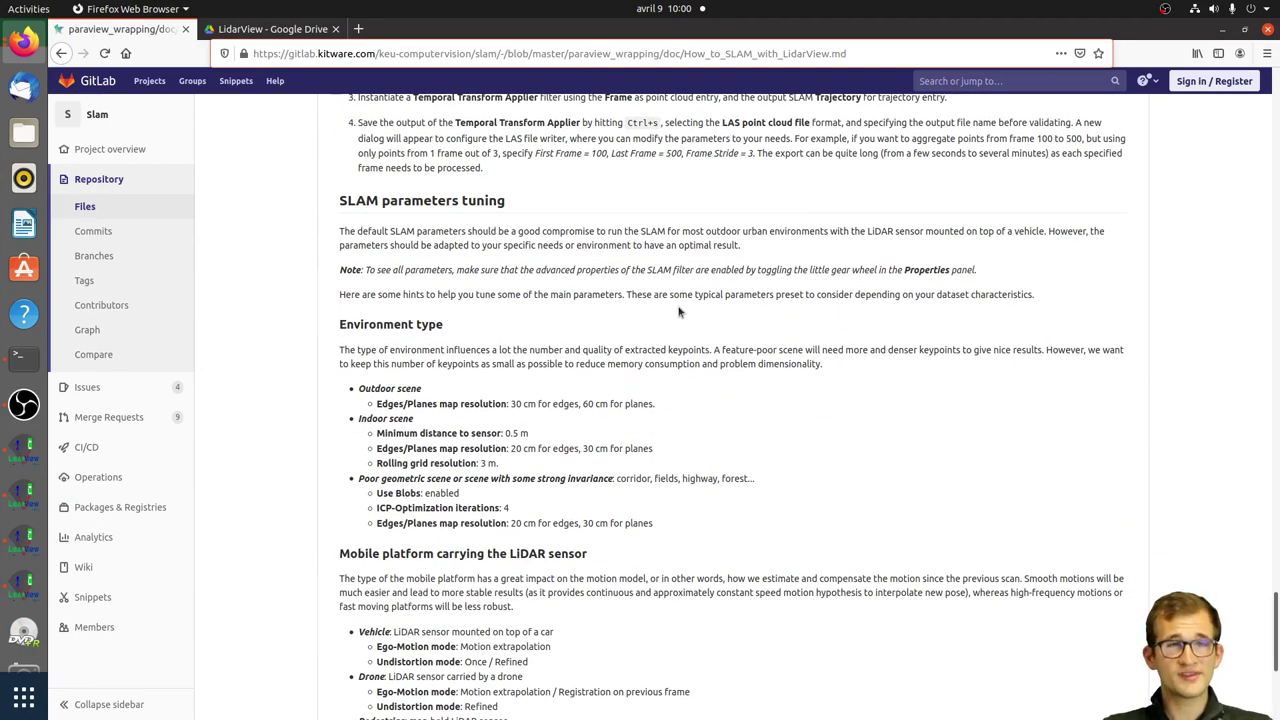
{"action": "scroll", "coordinate": [681, 310], "scroll_direction": "down", "scroll_amount": 1}
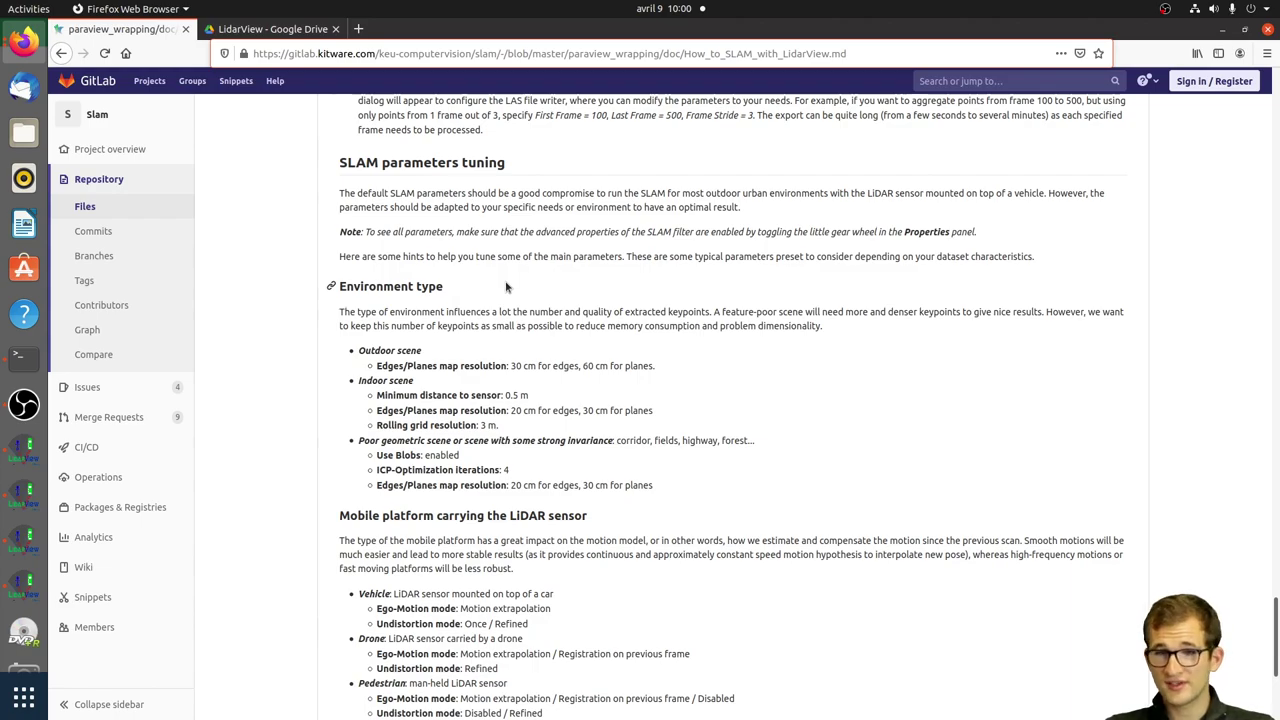
{"action": "scroll", "coordinate": [506, 287], "scroll_direction": "down", "scroll_amount": 2}
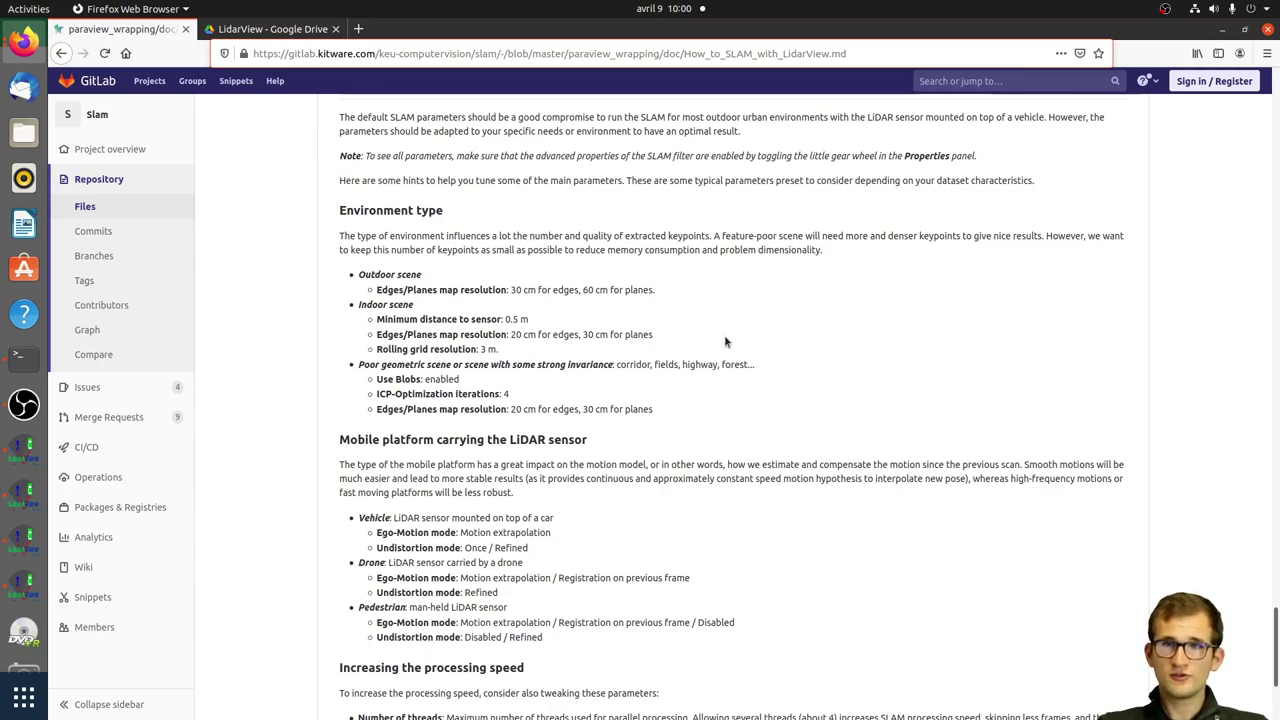
Step: Skim the environment, platform and speed tuning presets, then go back to the LidarView window
{"action": "scroll", "coordinate": [726, 341], "scroll_direction": "down", "scroll_amount": 1}
{"action": "scroll", "coordinate": [726, 341], "scroll_direction": "down", "scroll_amount": 3}
{"action": "scroll", "coordinate": [726, 341], "scroll_direction": "up", "scroll_amount": 6}
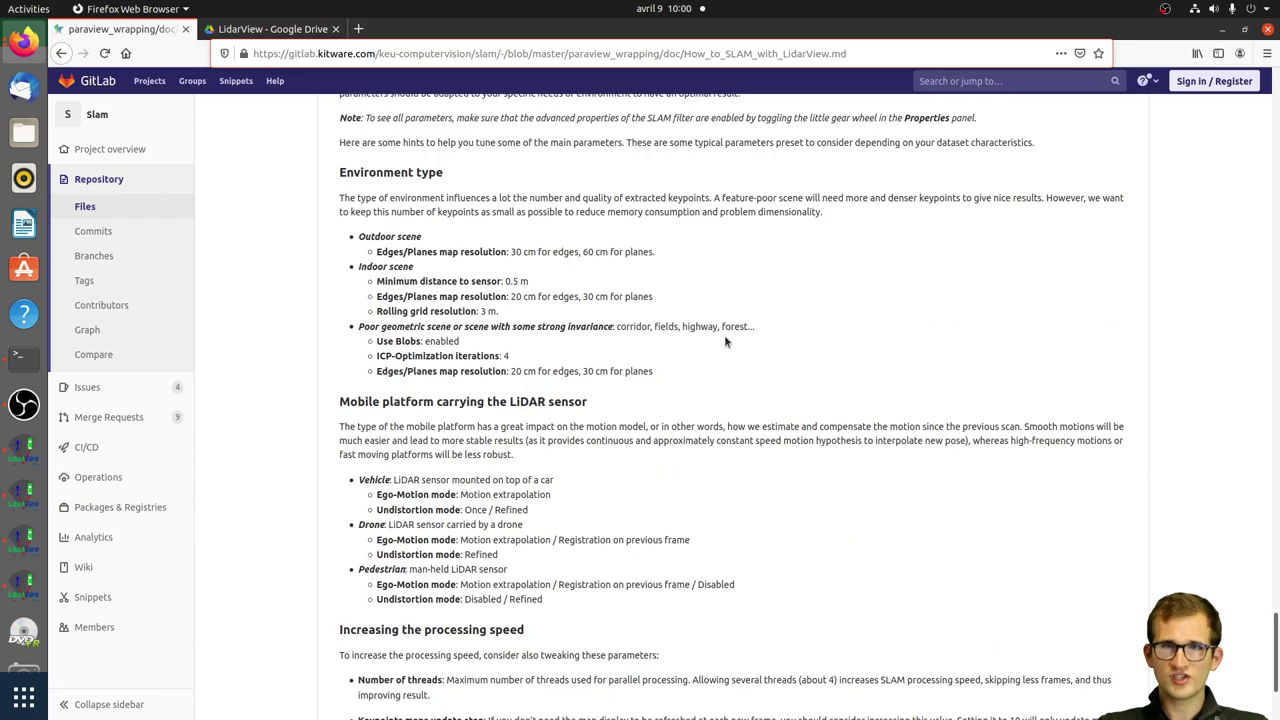
{"action": "scroll", "coordinate": [726, 341], "scroll_direction": "up", "scroll_amount": 1}
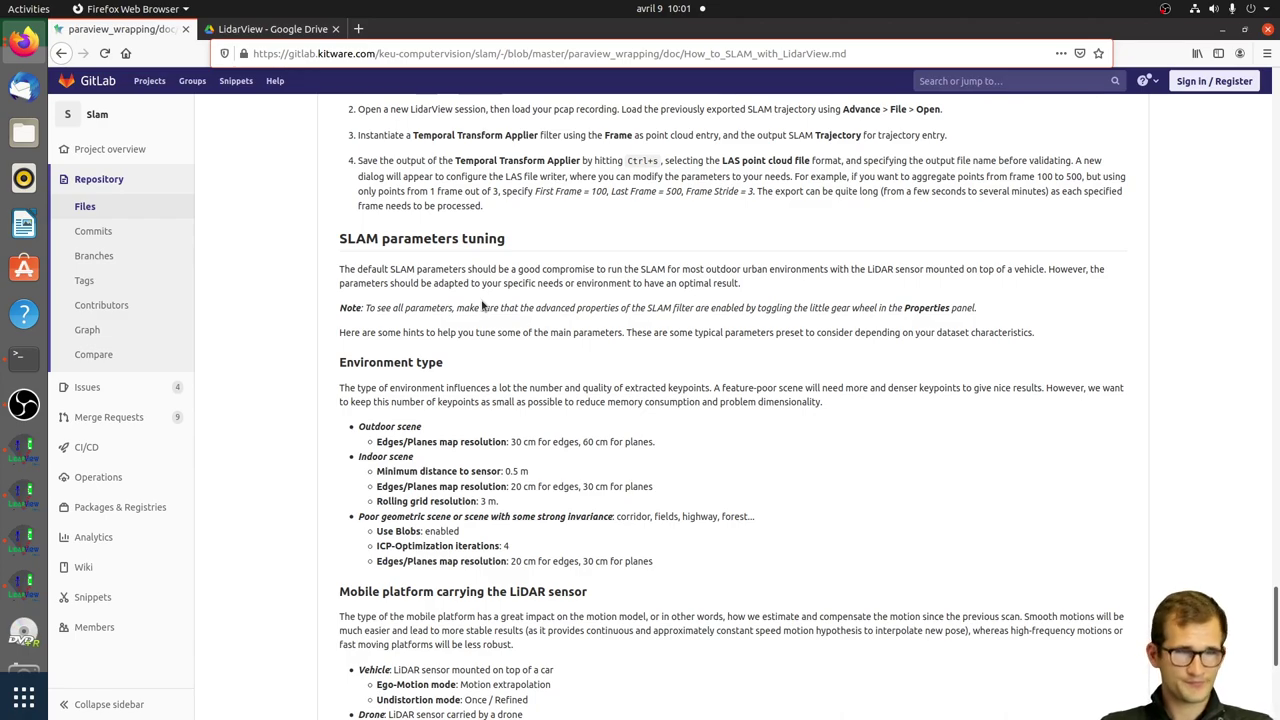
{"action": "left_click", "coordinate": [25, 596]}
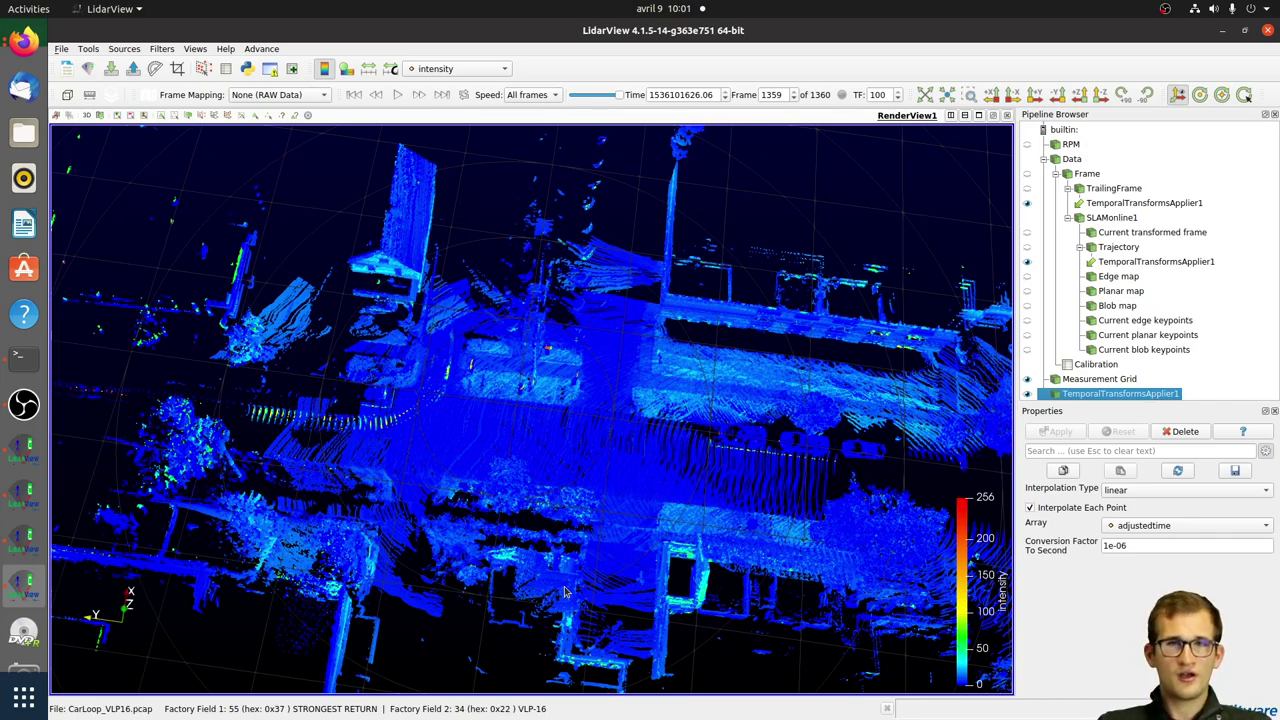
Step: Show the looped SLAM trajectory over the zoomed-out map, then bring up the Summary slide
{"action": "left_click", "coordinate": [1026, 248]}
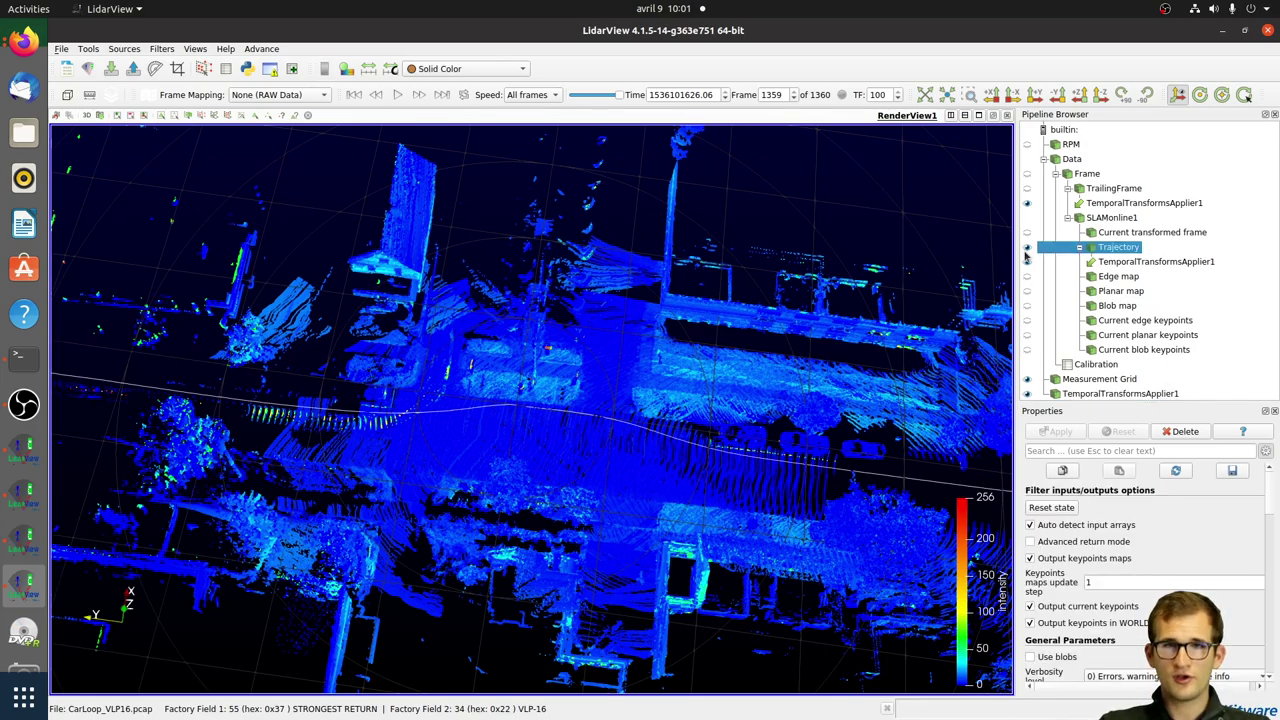
{"action": "scroll", "coordinate": [751, 465], "scroll_direction": "down", "scroll_amount": 5}
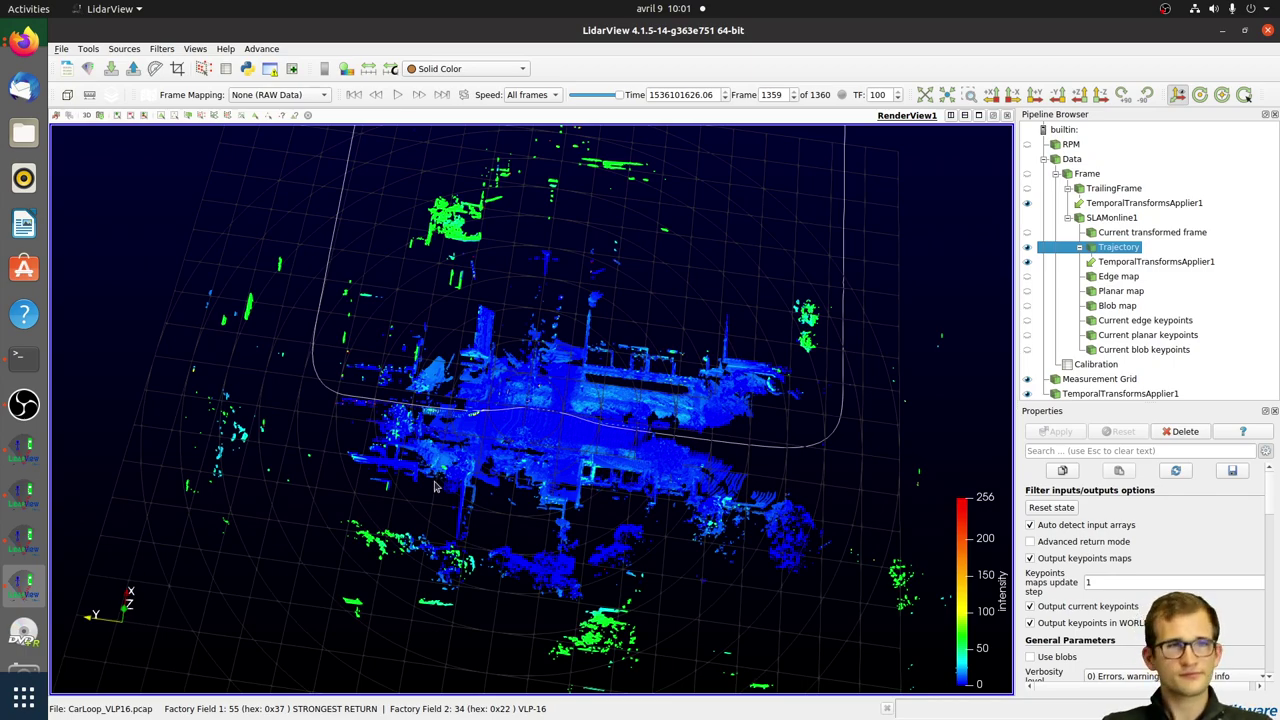
{"action": "left_click", "coordinate": [22, 38]}
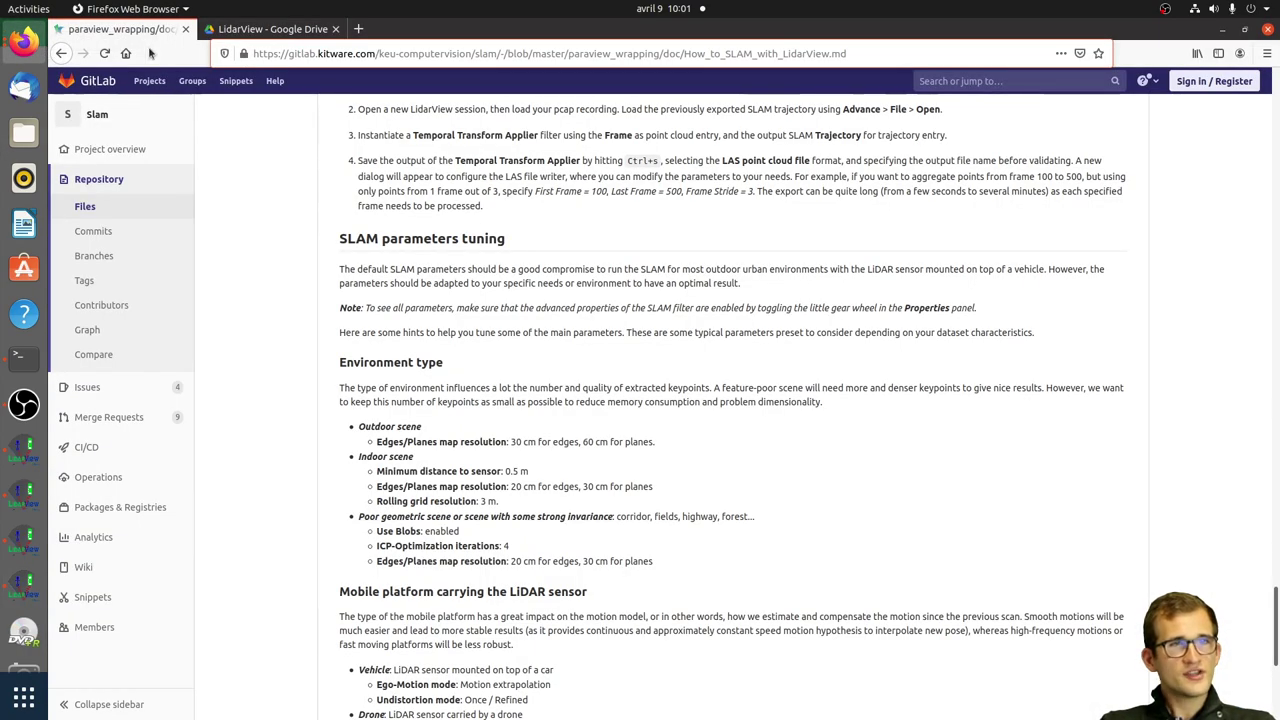
{"action": "key", "text": "alt+Tab"}
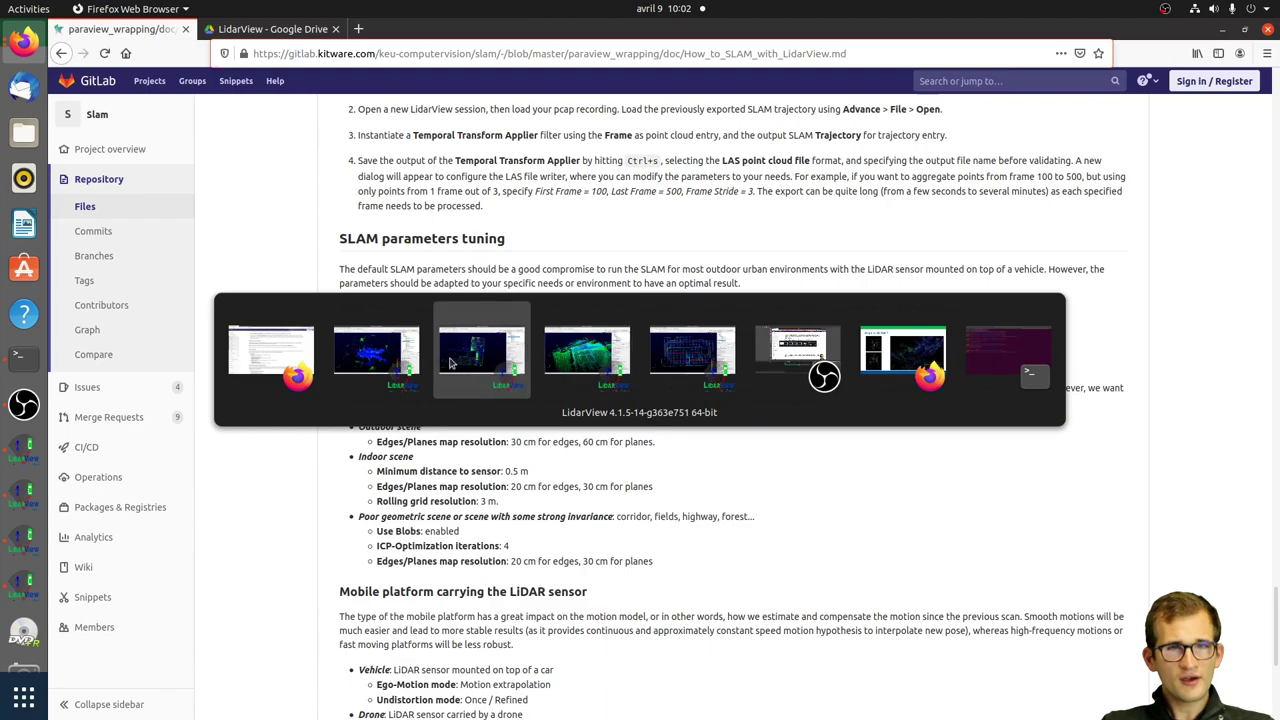
{"action": "key", "text": "Left"}
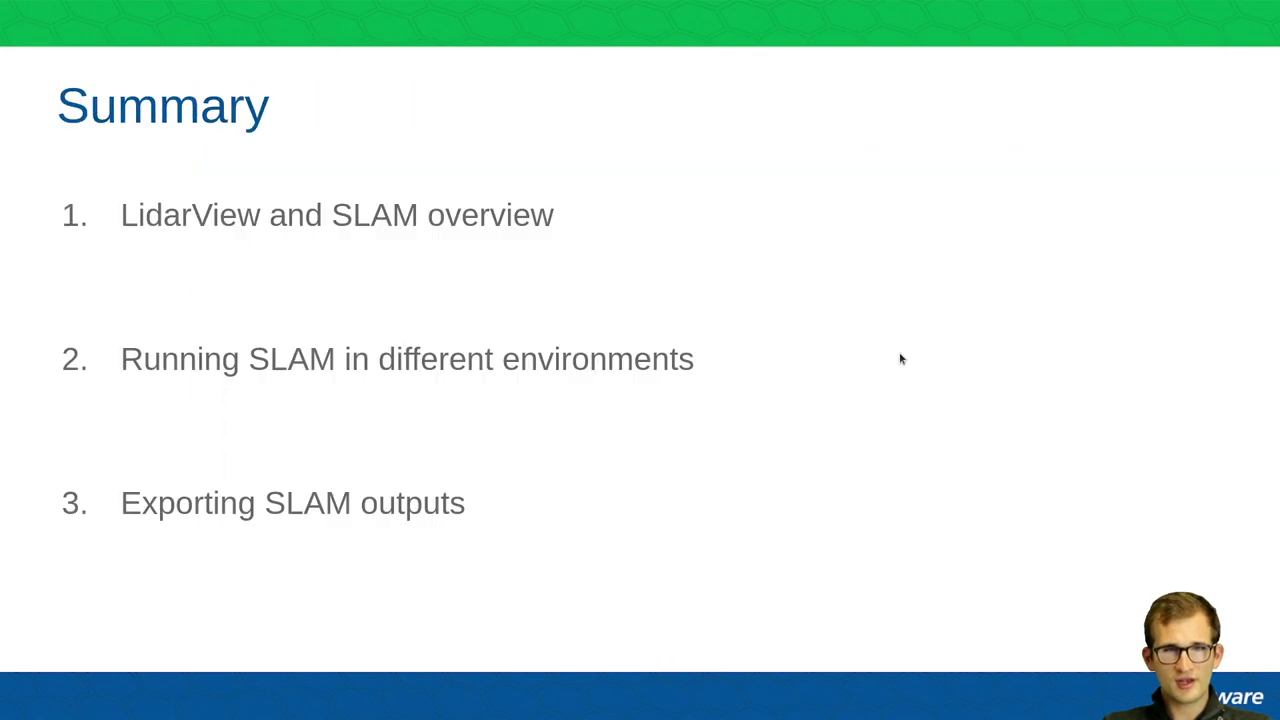
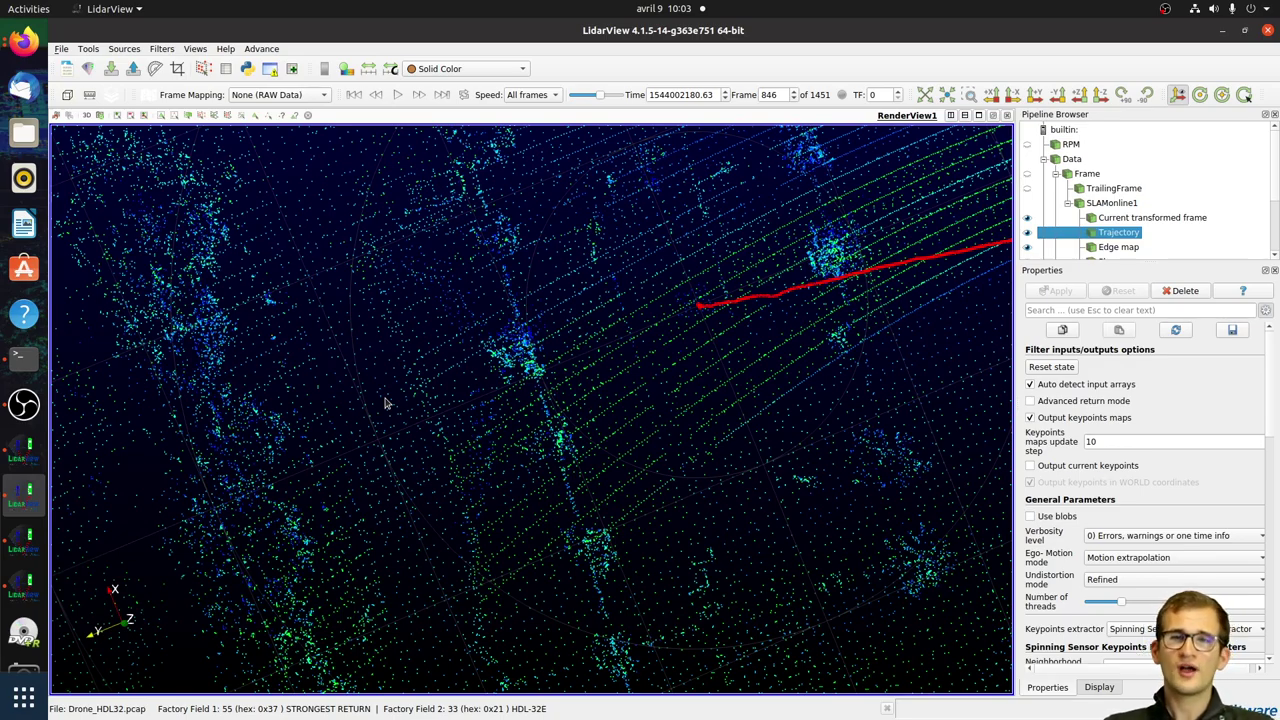
Step: Orbit the drone map and its red trajectory, then expand the pipeline tree to list all SLAMonline1 outputs
{"action": "left_click_drag", "start_coordinate": [450, 398], "coordinate": [580, 495]}
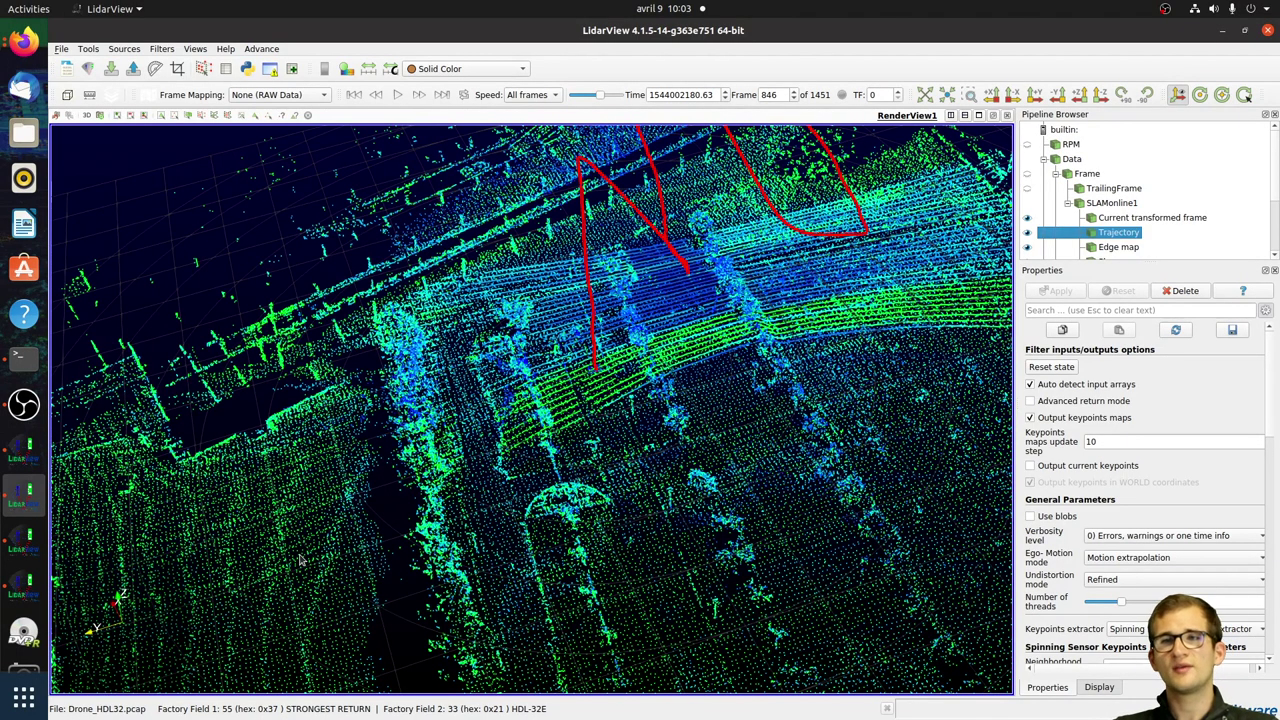
{"action": "left_click_drag", "start_coordinate": [428, 545], "coordinate": [476, 484]}
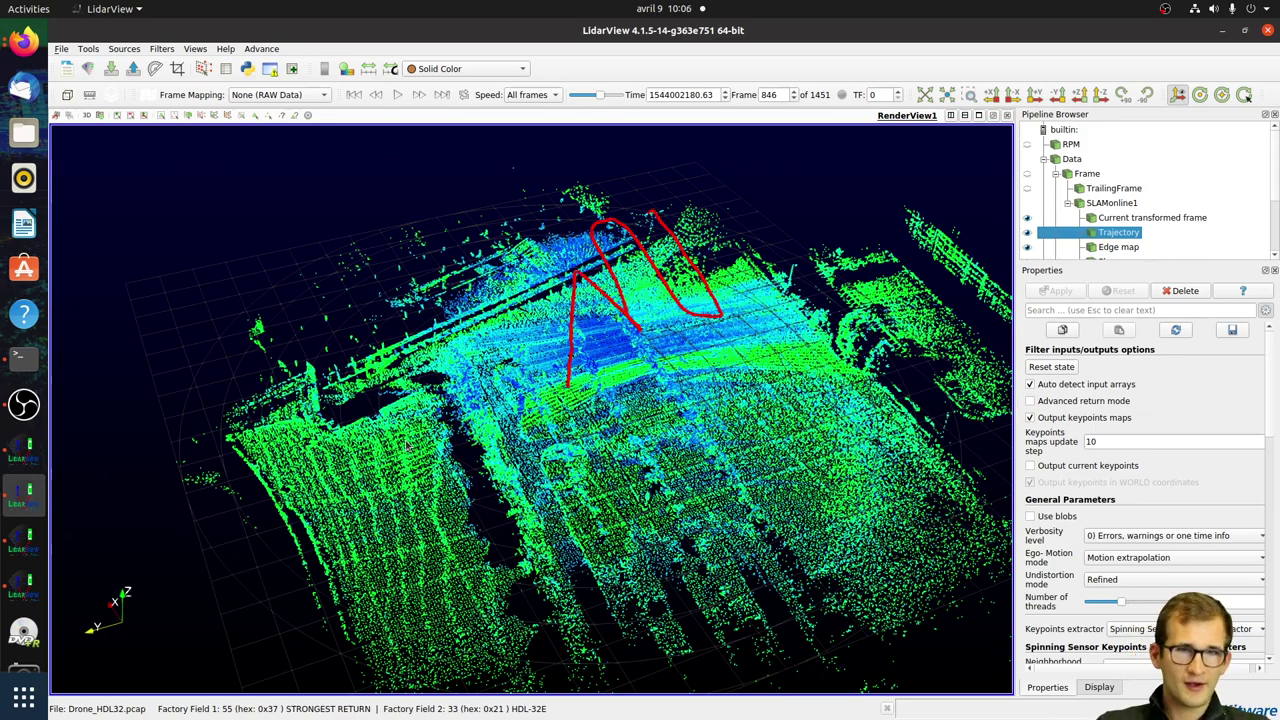
{"action": "left_click_drag", "start_coordinate": [533, 529], "coordinate": [538, 510]}
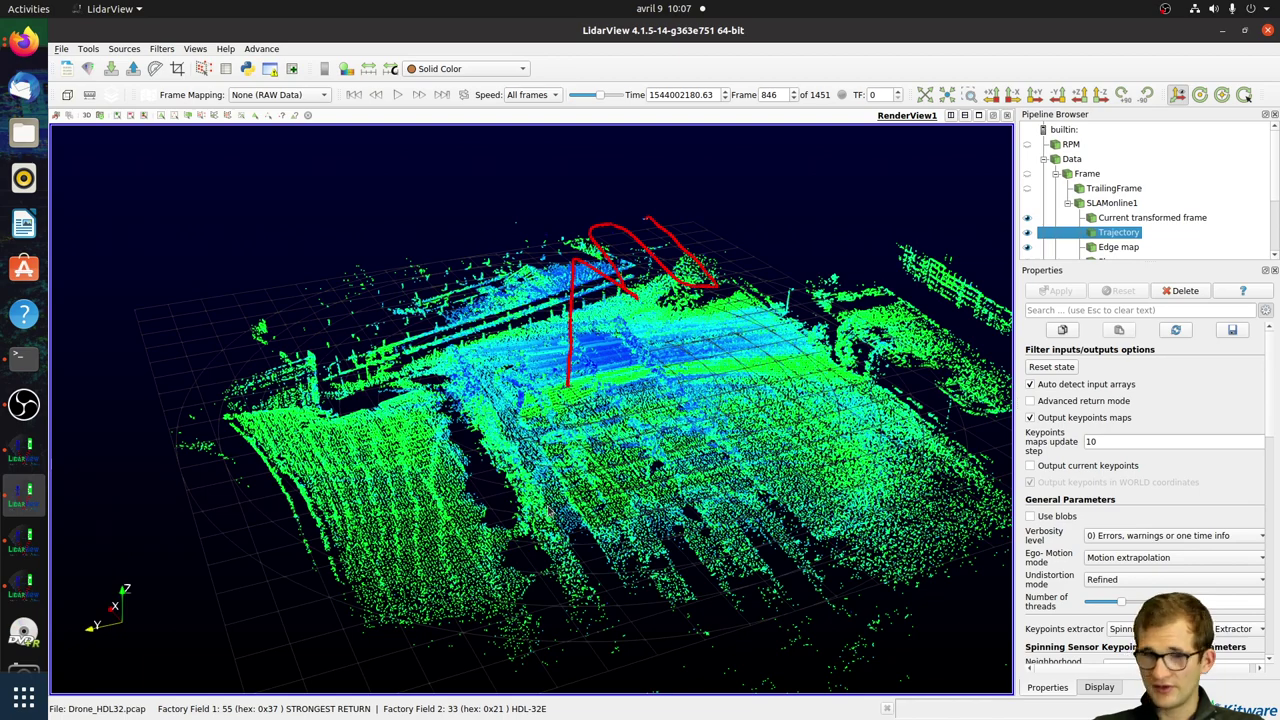
{"action": "left_click_drag", "start_coordinate": [1050, 262], "coordinate": [1050, 497]}
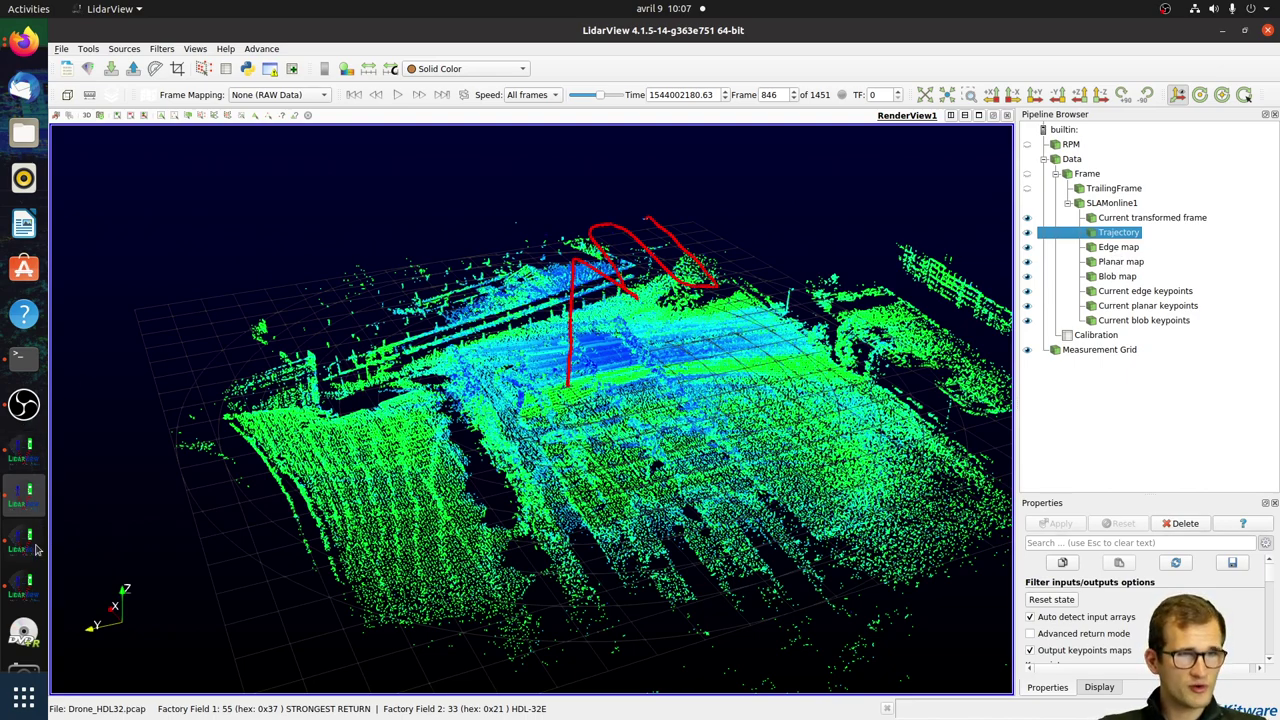
Step: Switch to the CarLoop_VLP16 session and show only its edge map, hiding the frame and planar map
{"action": "left_click", "coordinate": [24, 585]}
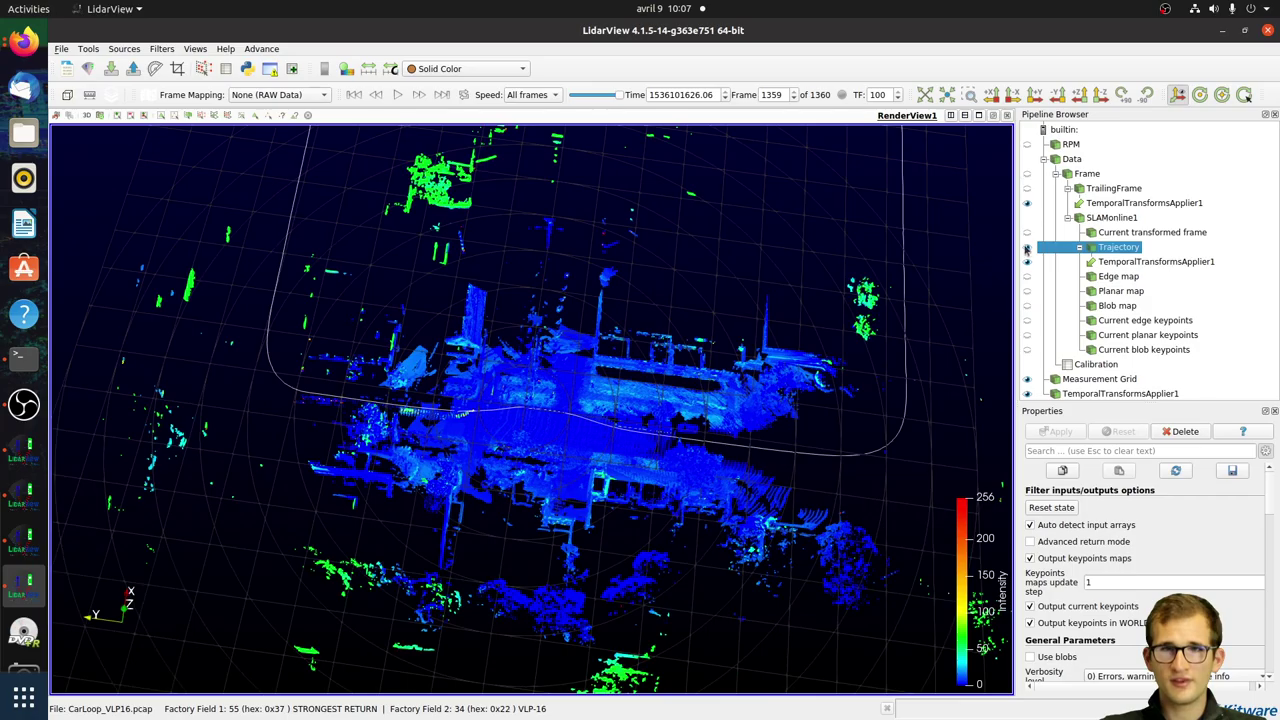
{"action": "left_click", "coordinate": [1027, 203]}
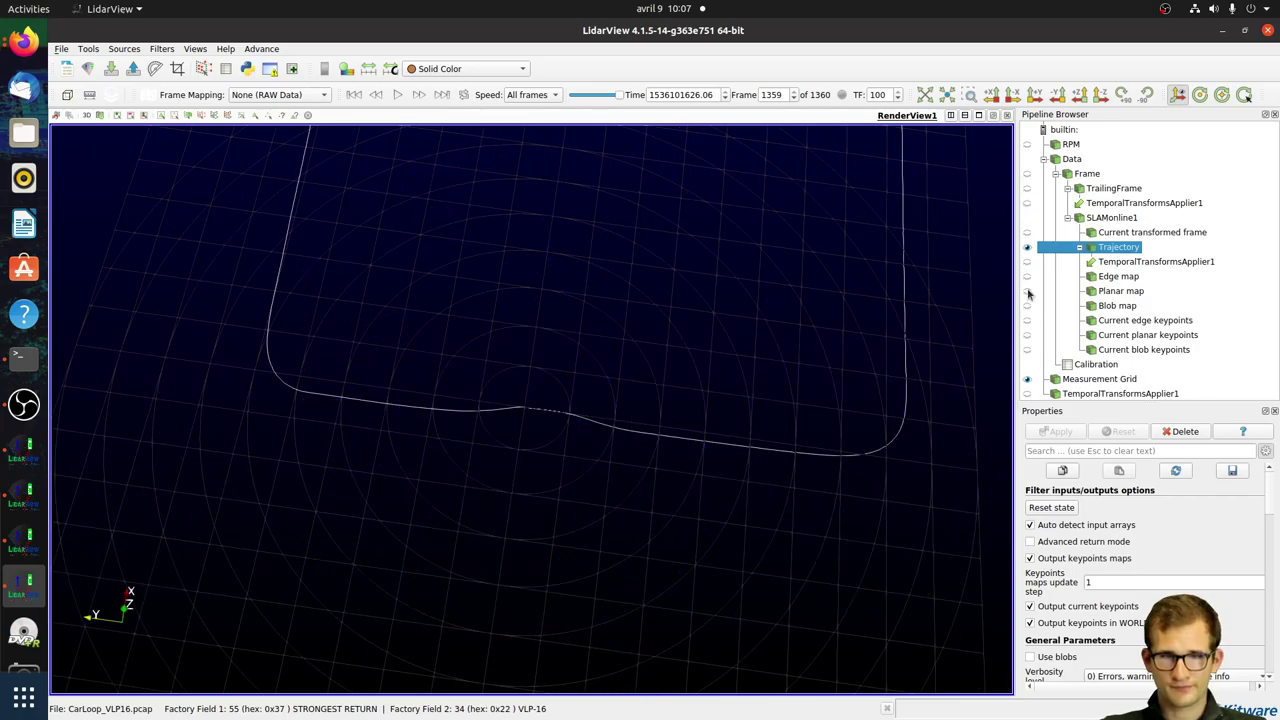
{"action": "left_click", "coordinate": [1027, 290]}
{"action": "left_click", "coordinate": [1027, 276]}
{"action": "scroll", "coordinate": [690, 395], "scroll_direction": "up", "scroll_amount": 5}
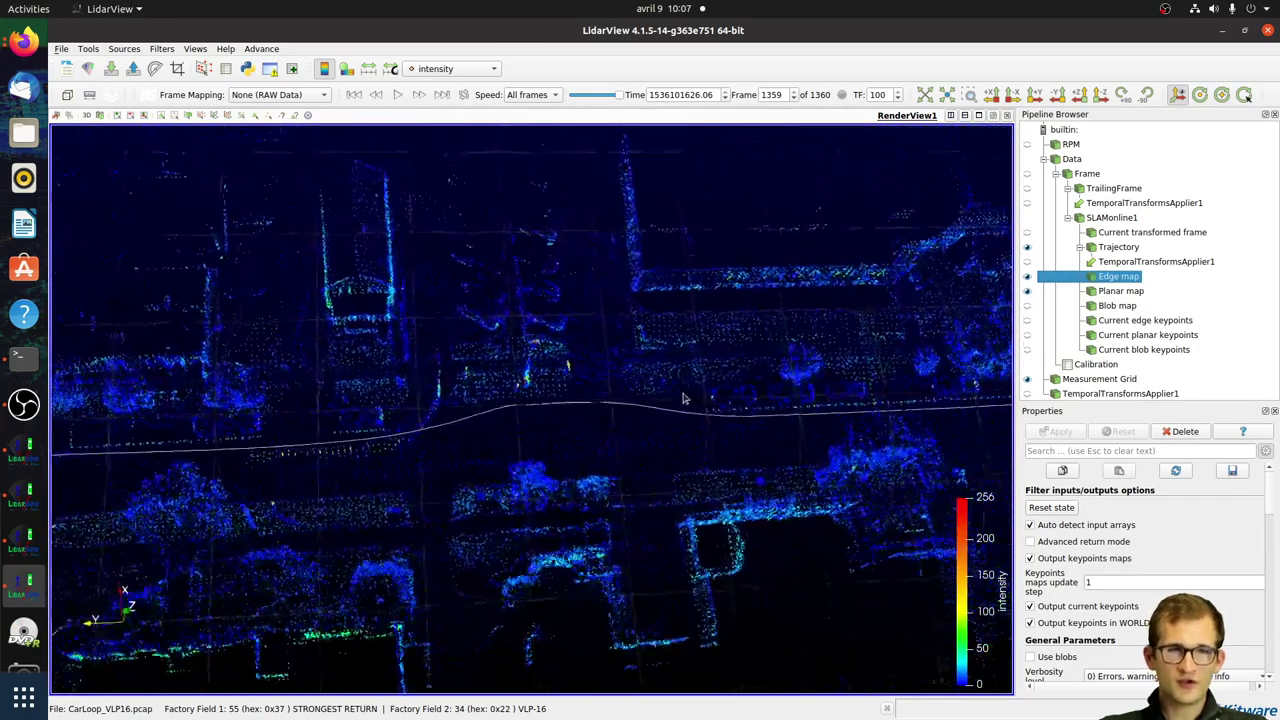
{"action": "left_click", "coordinate": [1027, 291]}
Step: Orbit the car loop edge map to an oblique, more overhead view of the trajectory
{"action": "left_click_drag", "start_coordinate": [850, 330], "coordinate": [455, 345]}
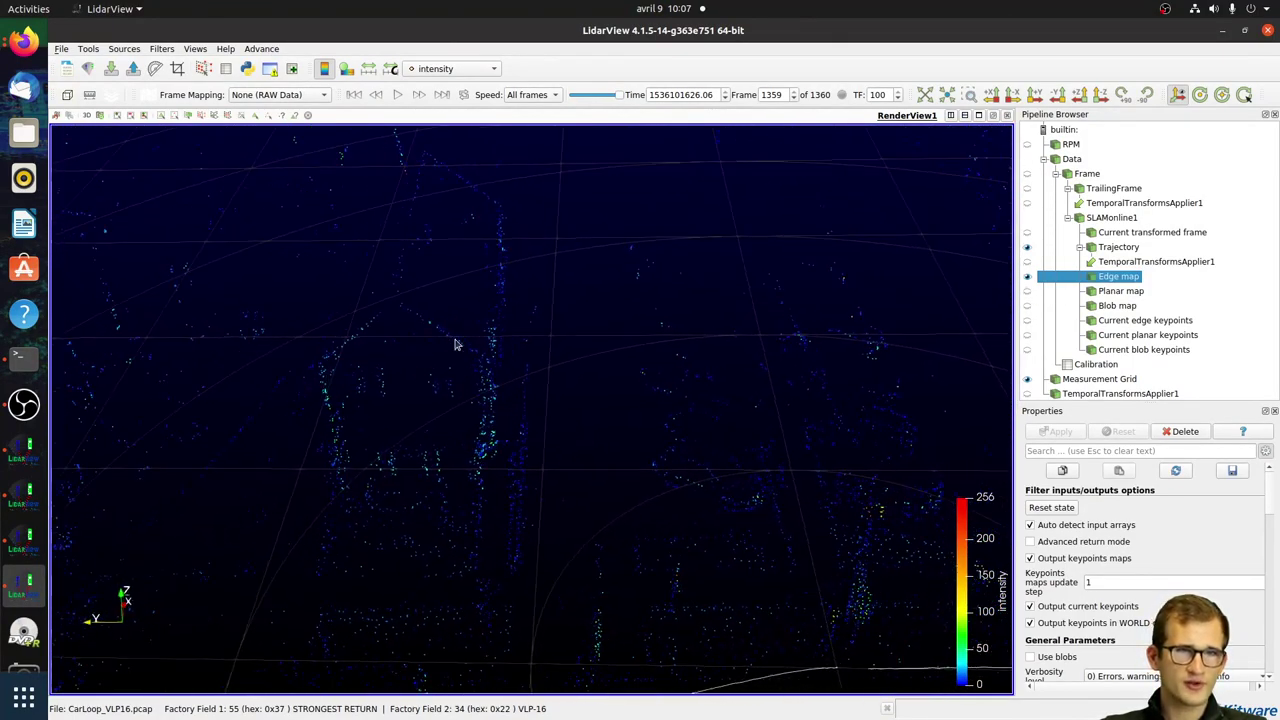
{"action": "left_click_drag", "start_coordinate": [471, 485], "coordinate": [648, 443]}
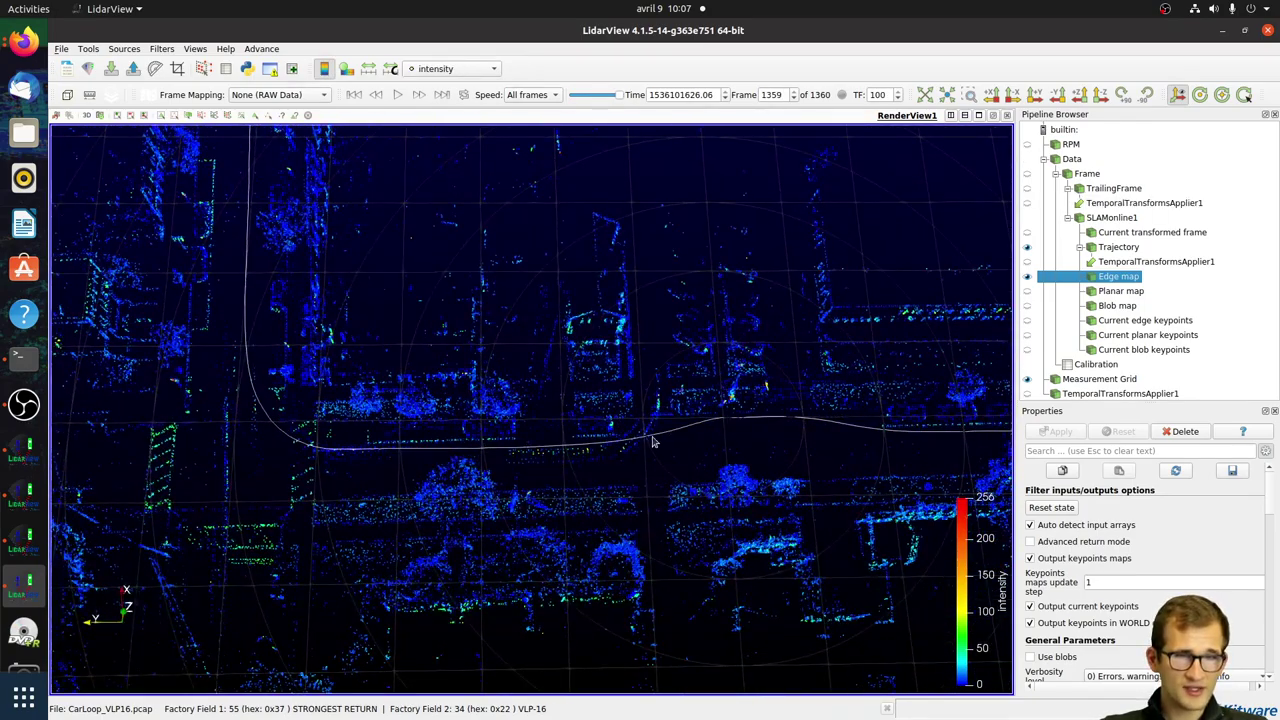
{"action": "left_click_drag", "start_coordinate": [742, 425], "coordinate": [441, 425]}
{"action": "left_click_drag", "start_coordinate": [625, 401], "coordinate": [674, 489]}
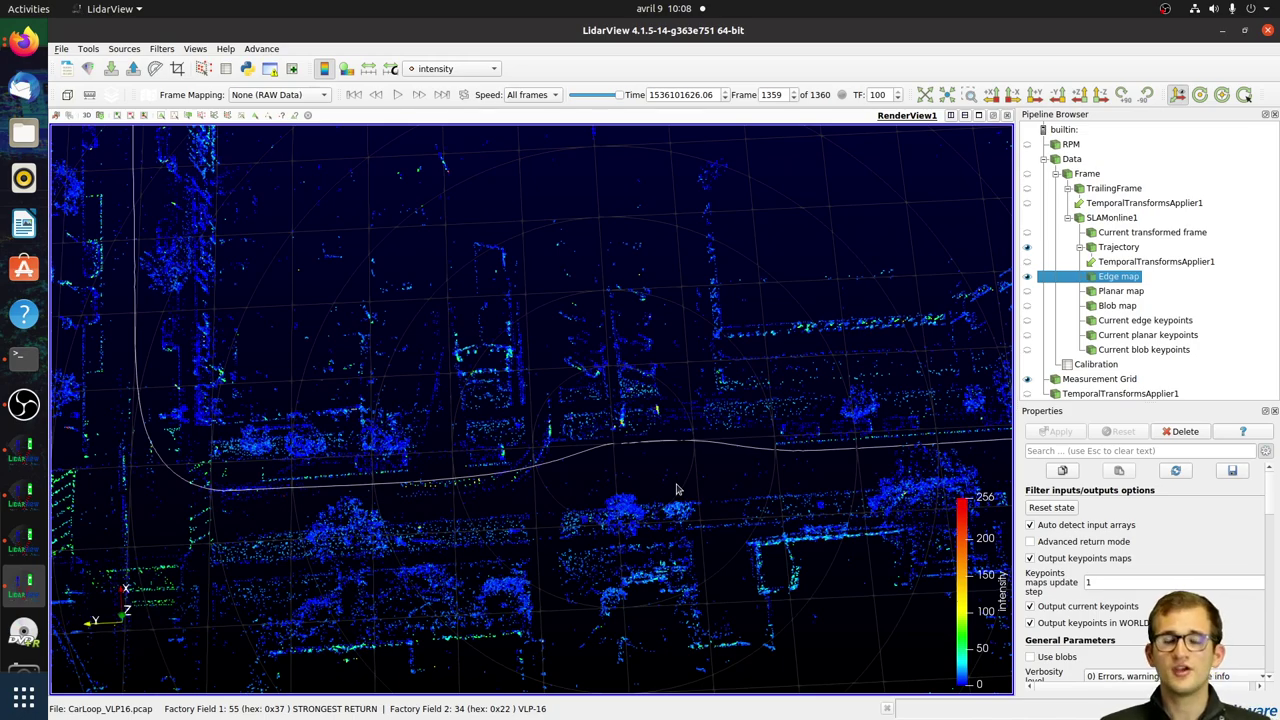
Step: Display the car loop's planar map, zoom around it, then turn the edge map back on alongside it
{"action": "left_click", "coordinate": [1025, 291]}
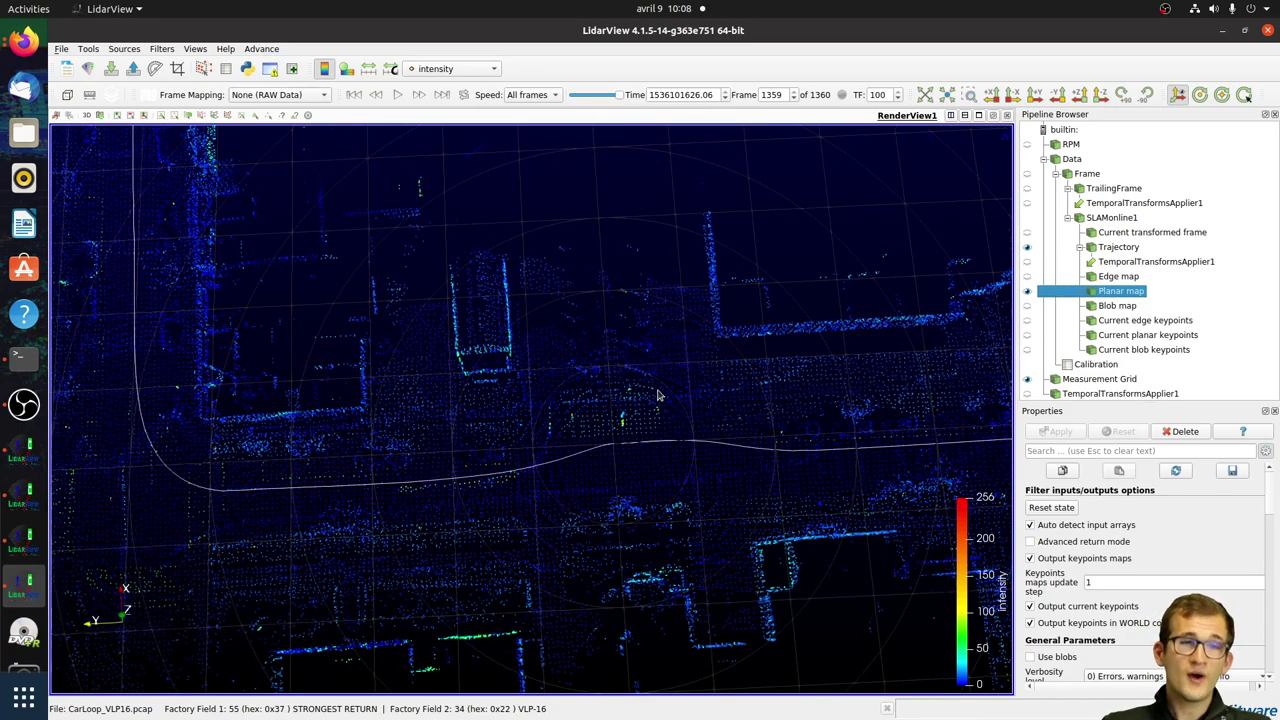
{"action": "left_click_drag", "start_coordinate": [660, 383], "coordinate": [680, 480]}
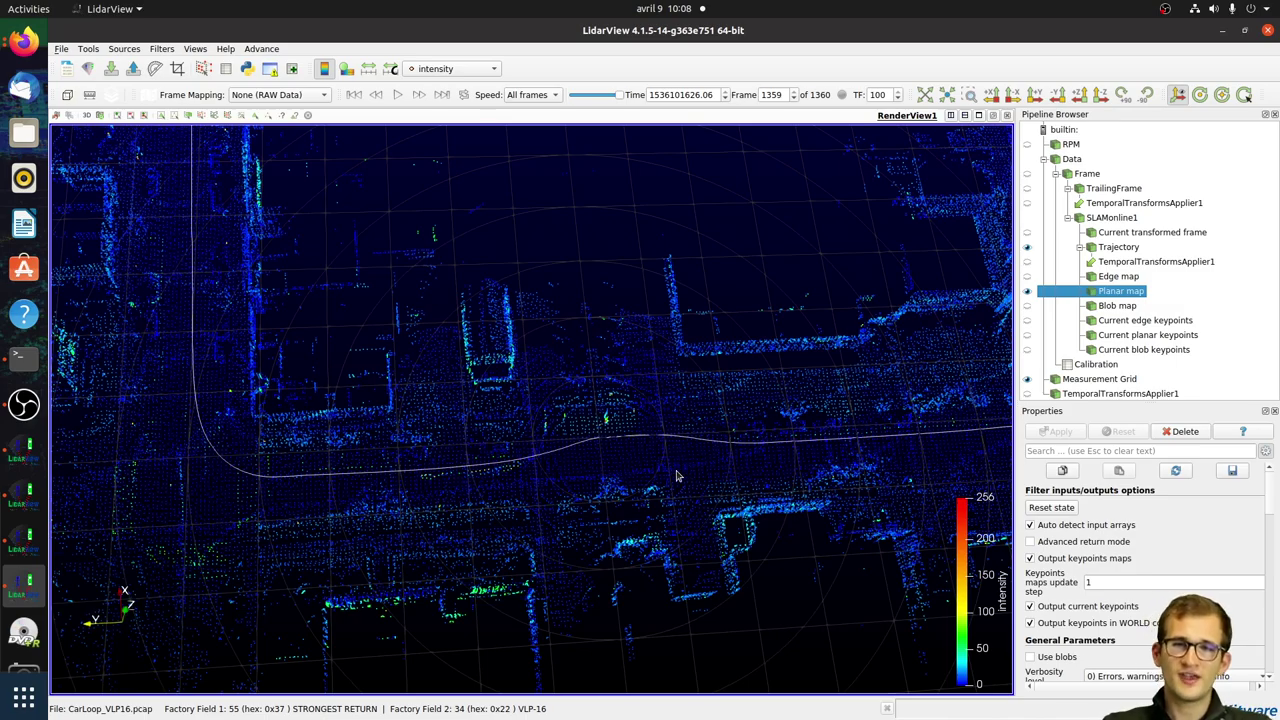
{"action": "scroll", "coordinate": [682, 483], "scroll_direction": "up", "scroll_amount": 5}
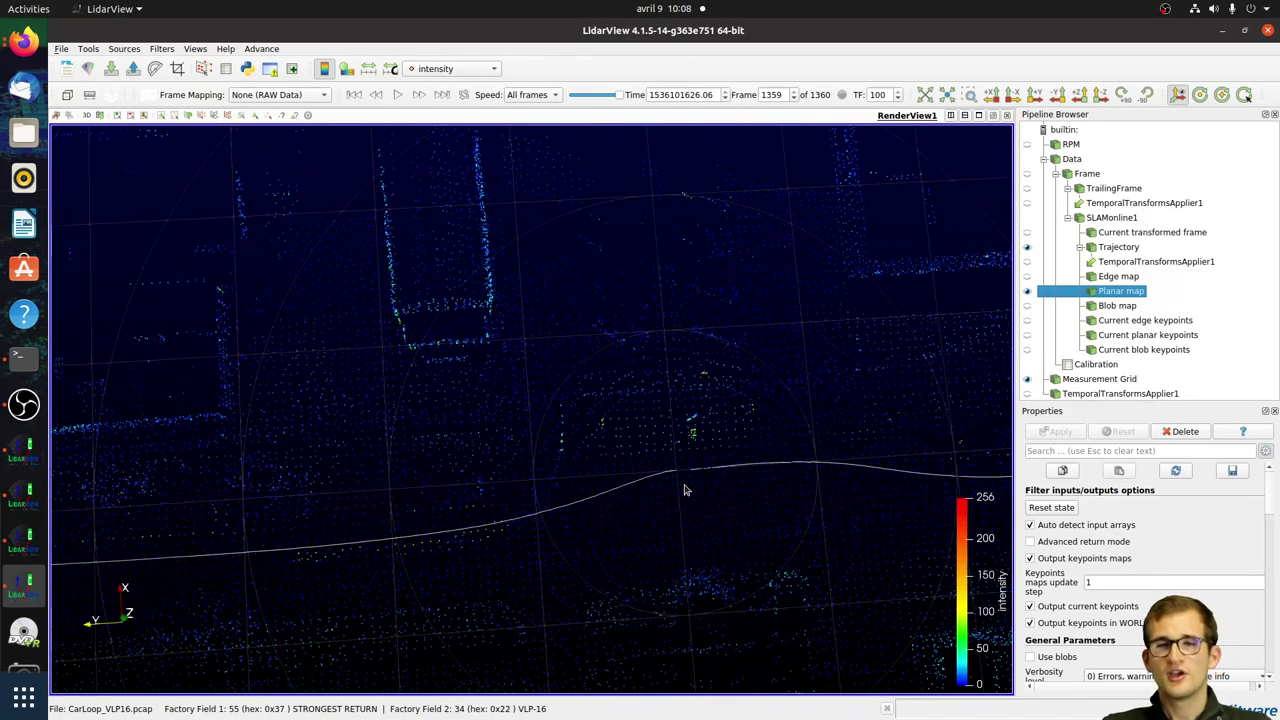
{"action": "scroll", "coordinate": [682, 488], "scroll_direction": "down", "scroll_amount": 3}
{"action": "scroll", "coordinate": [684, 489], "scroll_direction": "down", "scroll_amount": 2}
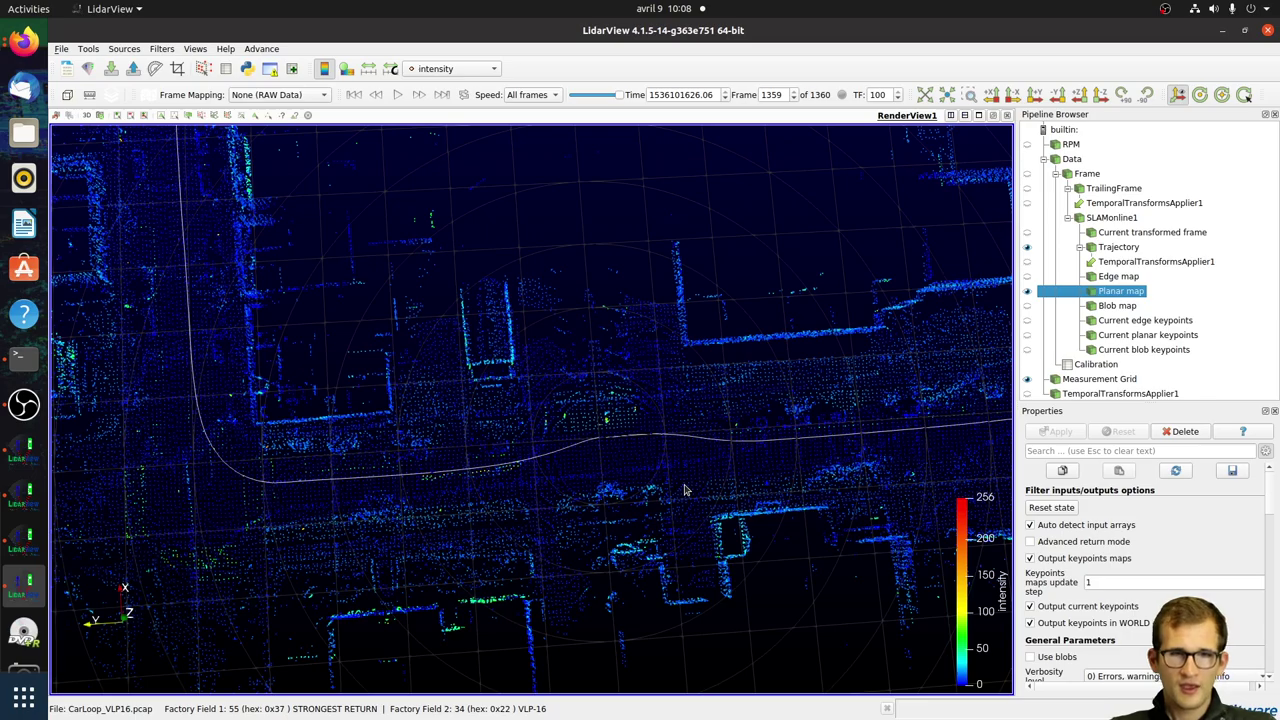
{"action": "left_click", "coordinate": [1118, 276]}
{"action": "left_click", "coordinate": [1027, 276]}
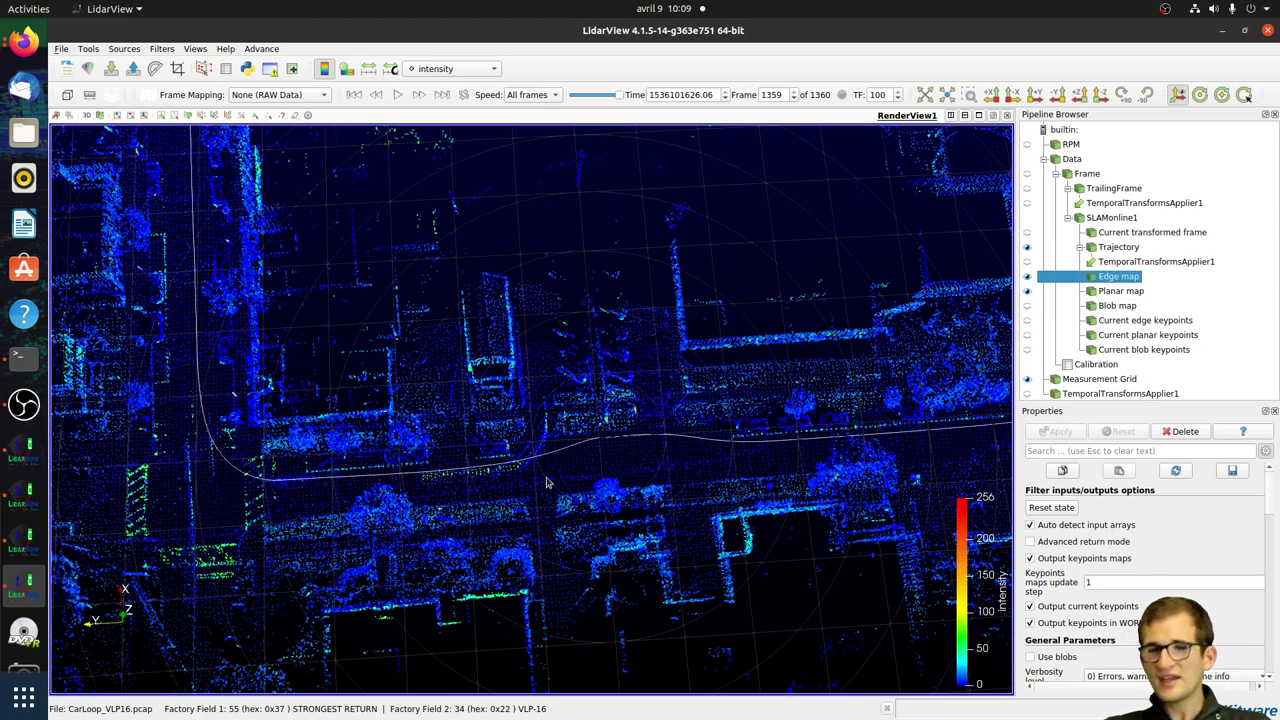
Step: Rotate, zoom and shift the CarLoop map to follow the trajectory through the streets
{"action": "left_click_drag", "start_coordinate": [655, 567], "coordinate": [680, 552]}
{"action": "scroll", "coordinate": [1060, 626], "scroll_direction": "down", "scroll_amount": 1}
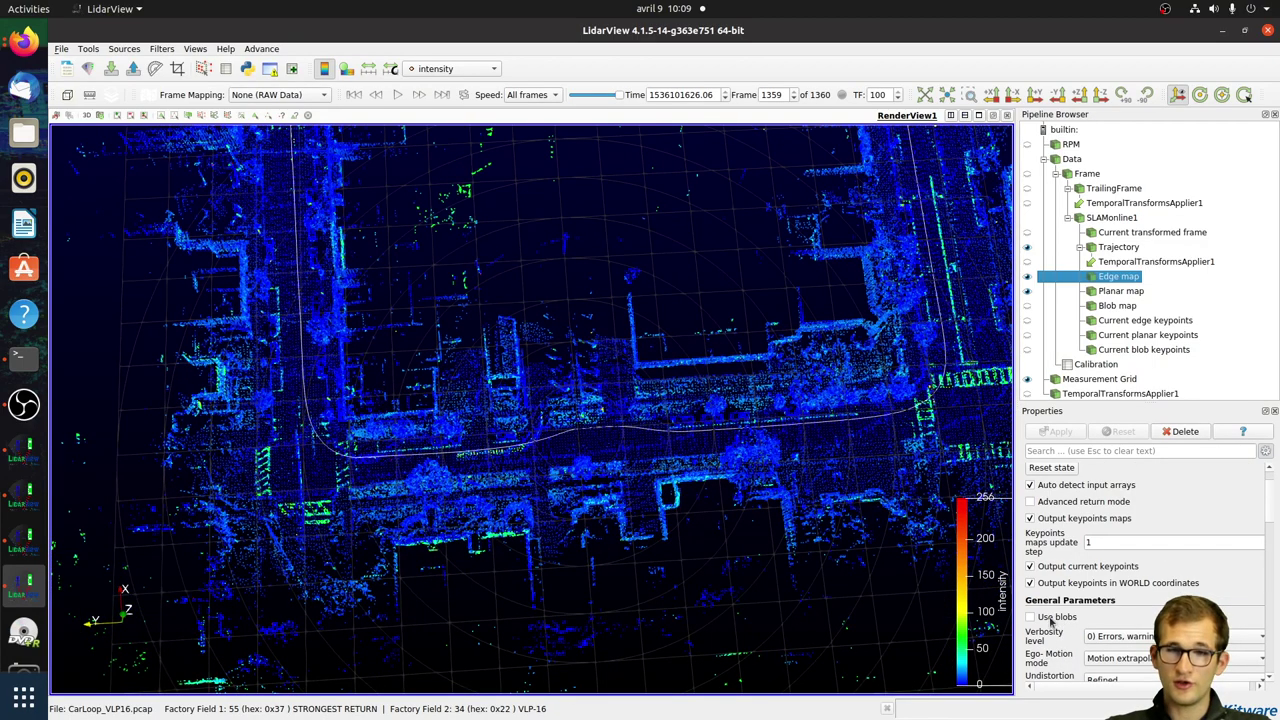
{"action": "scroll", "coordinate": [755, 440], "scroll_direction": "up", "scroll_amount": 3}
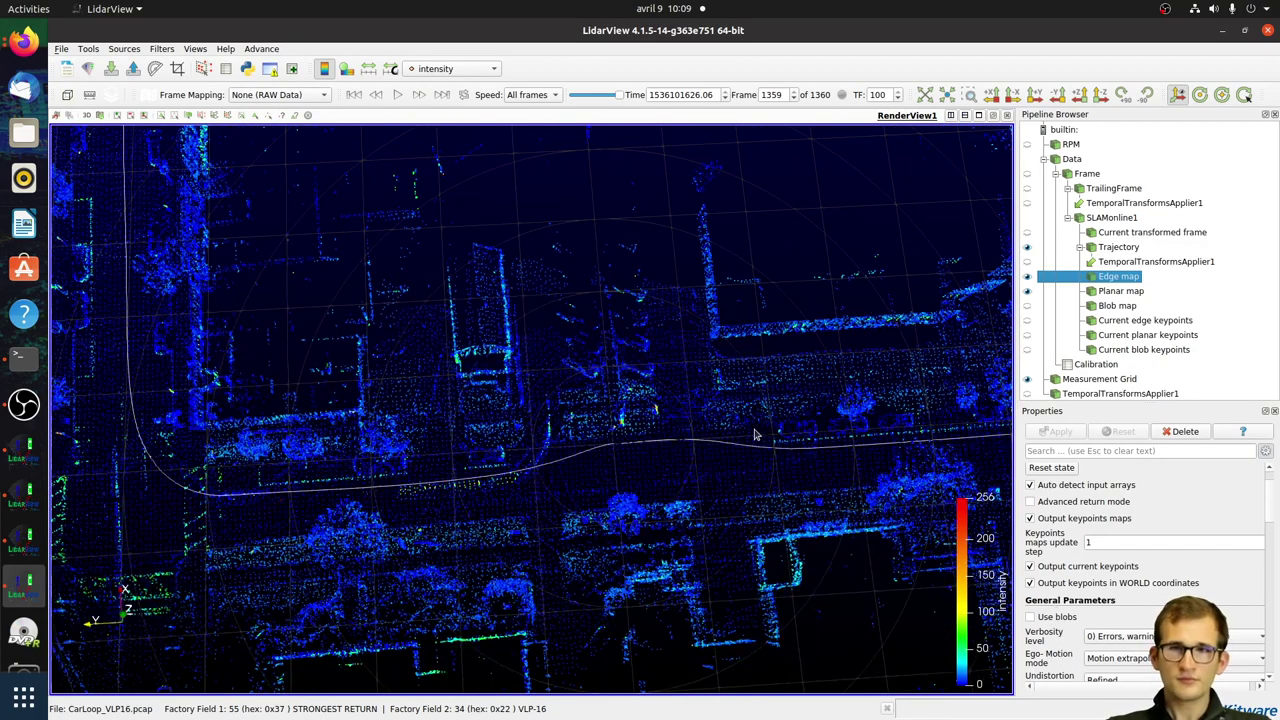
{"action": "scroll", "coordinate": [755, 440], "scroll_direction": "up", "scroll_amount": 1}
{"action": "left_click_drag", "start_coordinate": [755, 440], "coordinate": [736, 436]}
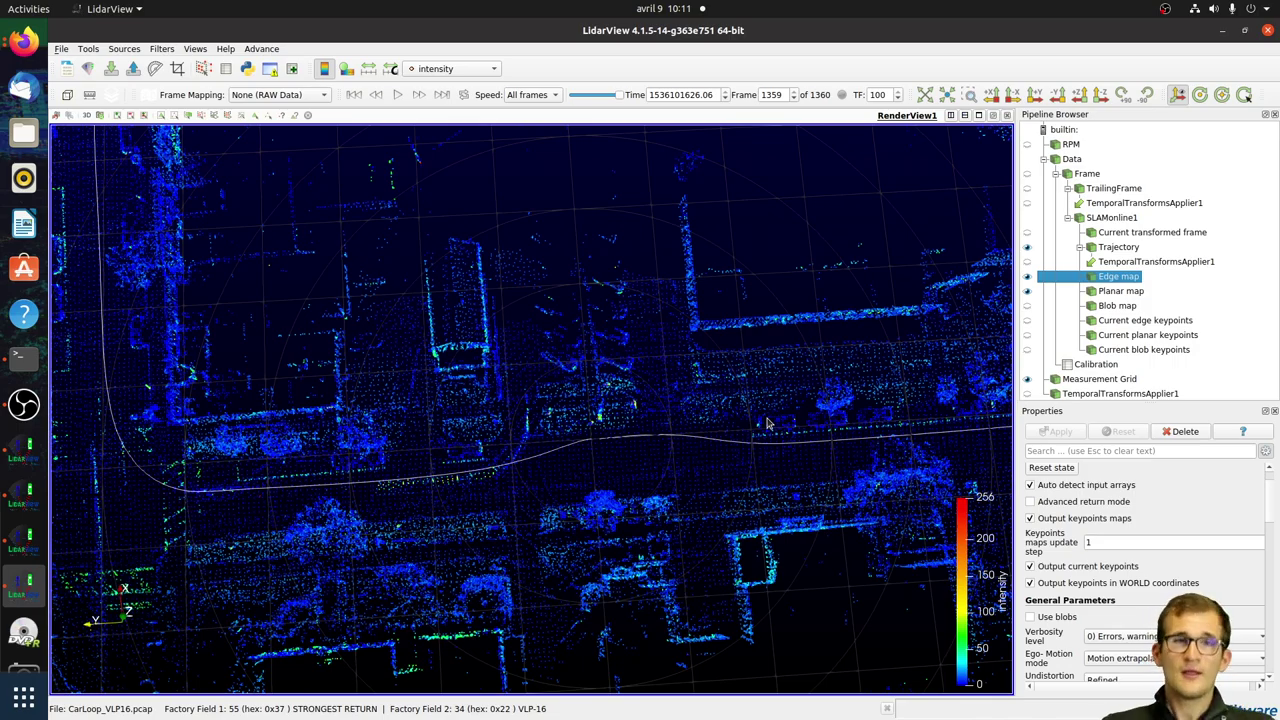
{"action": "left_click_drag", "start_coordinate": [549, 519], "coordinate": [552, 487]}
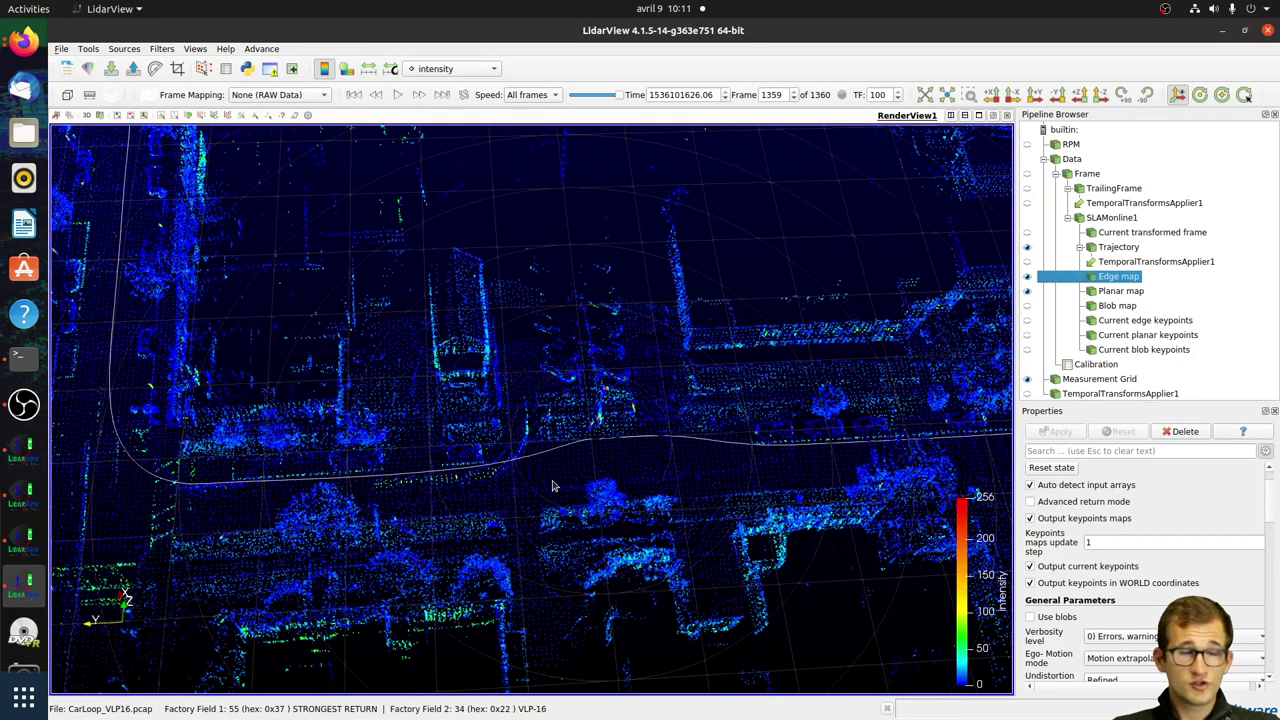
{"action": "left_click", "coordinate": [22, 505]}
{"action": "left_click_drag", "start_coordinate": [420, 470], "coordinate": [395, 543]}
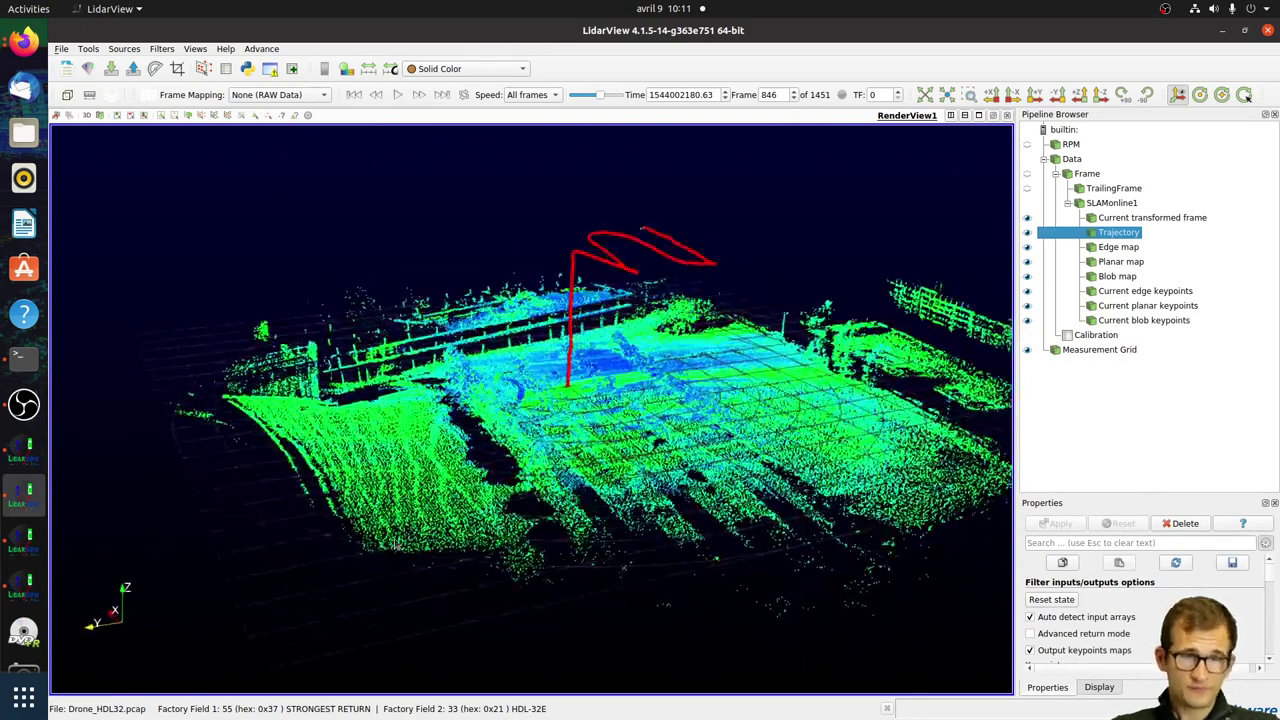
{"action": "scroll", "coordinate": [449, 500], "scroll_direction": "down", "scroll_amount": 5}
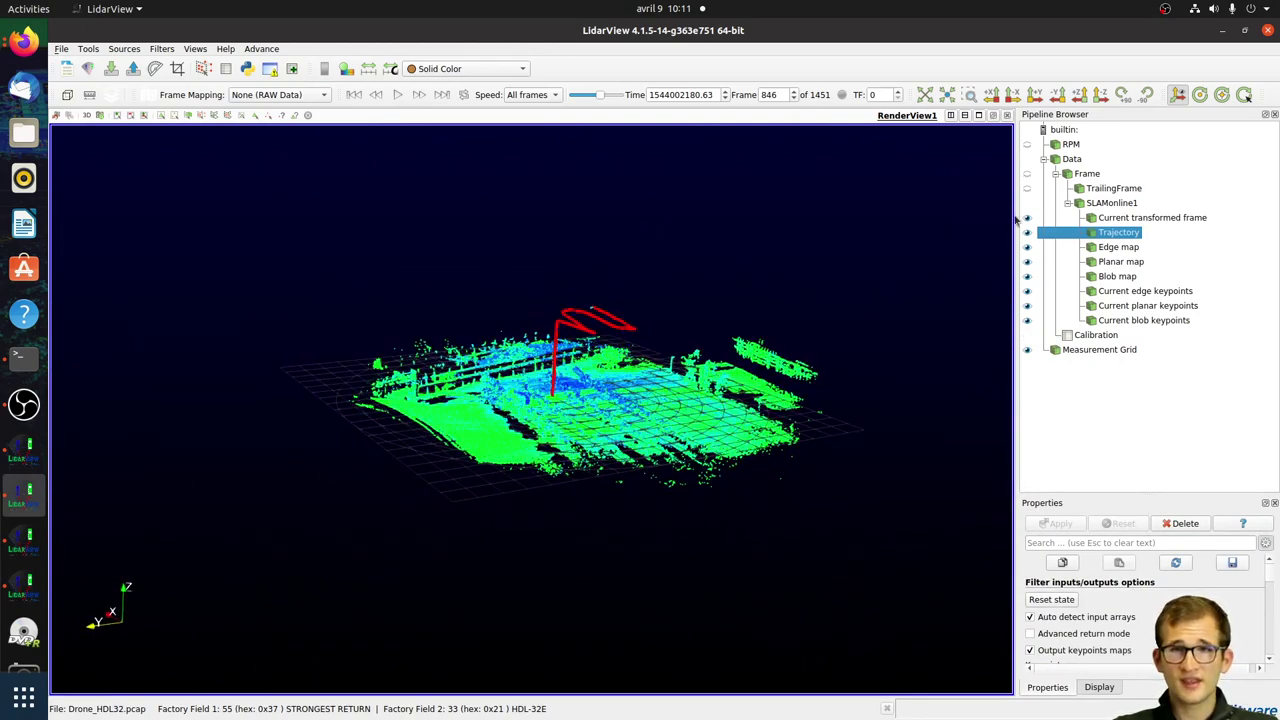
{"action": "left_click", "coordinate": [1027, 174]}
{"action": "left_click", "coordinate": [1027, 232]}
{"action": "left_click", "coordinate": [1027, 261]}
{"action": "left_click", "coordinate": [1027, 276]}
{"action": "left_click", "coordinate": [1027, 290]}
{"action": "left_click", "coordinate": [1027, 320]}
{"action": "left_click", "coordinate": [1027, 305]}
{"action": "left_click", "coordinate": [1027, 217]}
{"action": "left_click", "coordinate": [1027, 247]}
{"action": "left_click_drag", "start_coordinate": [785, 367], "coordinate": [673, 401]}
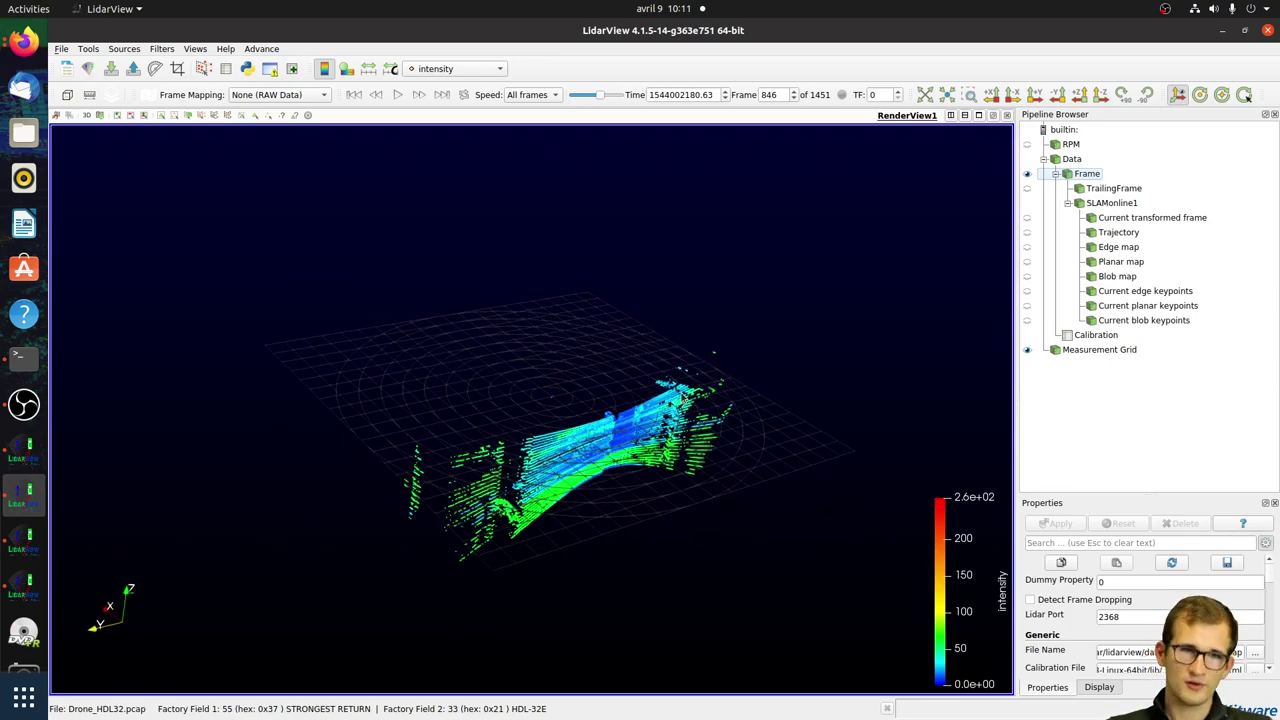
{"action": "left_click", "coordinate": [1085, 174]}
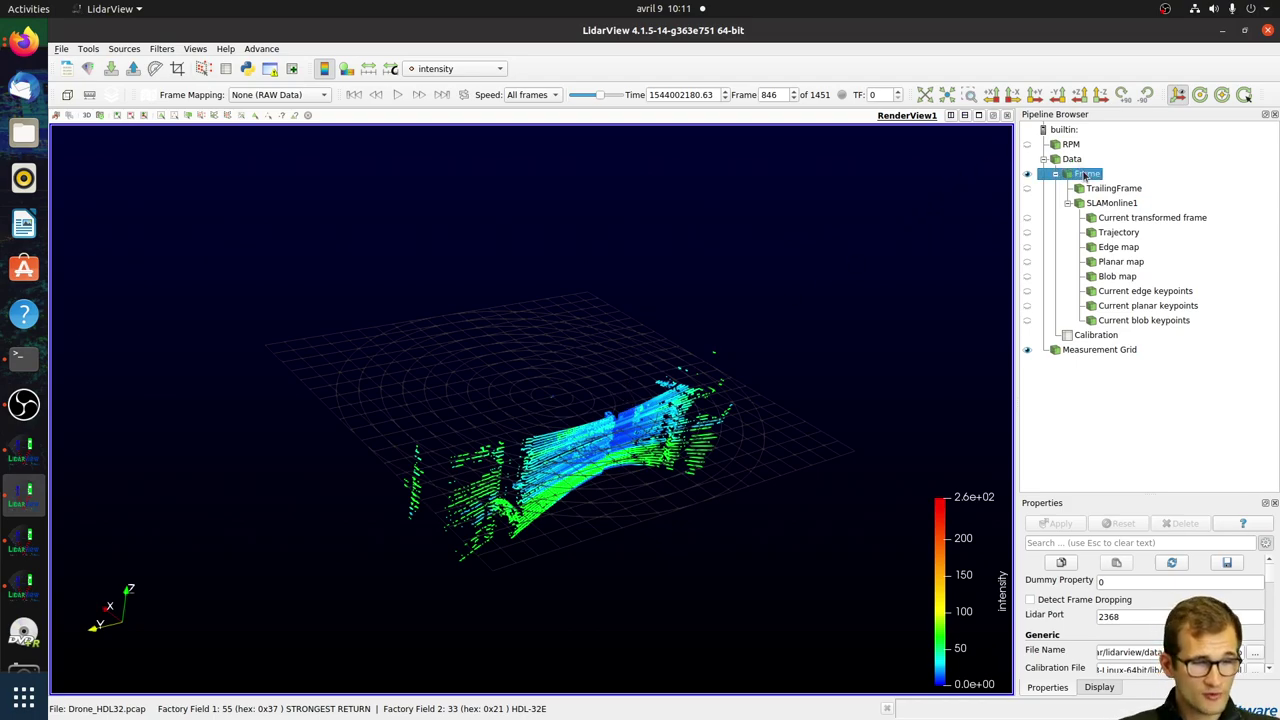
{"action": "key", "text": "ctrl+space"}
{"action": "type", "text": "tra"}
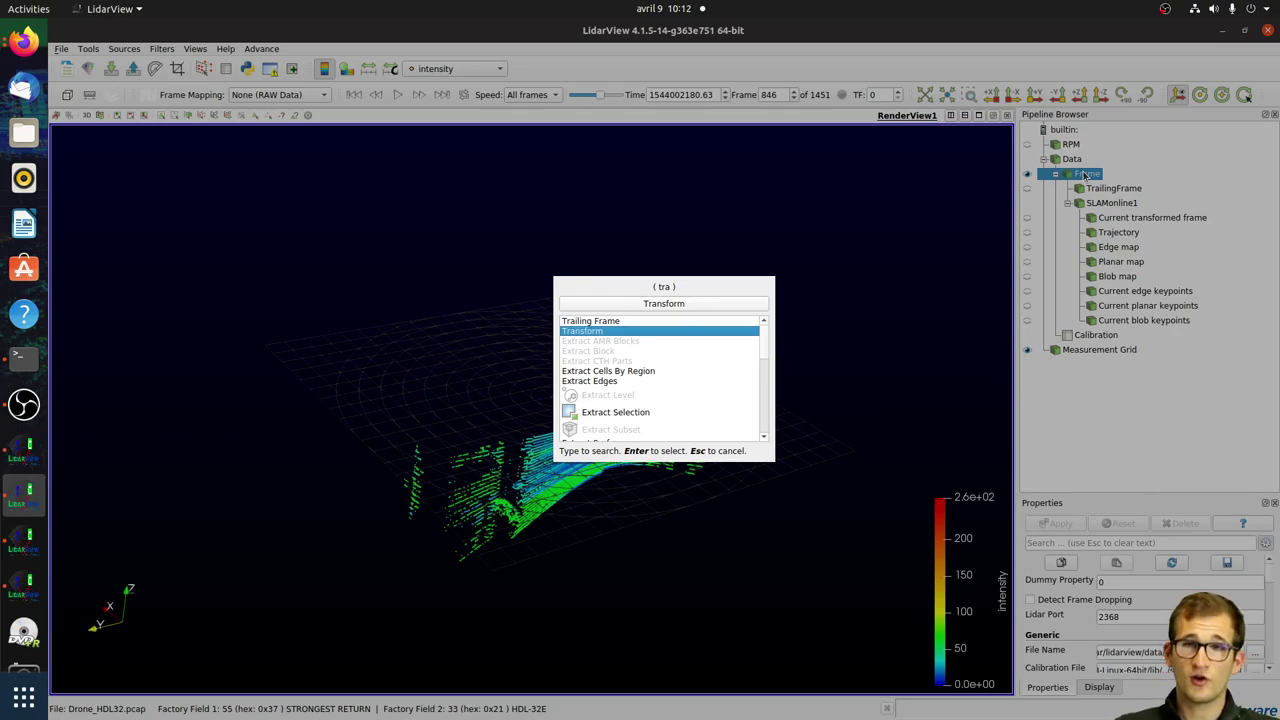
{"action": "key", "text": "Return"}
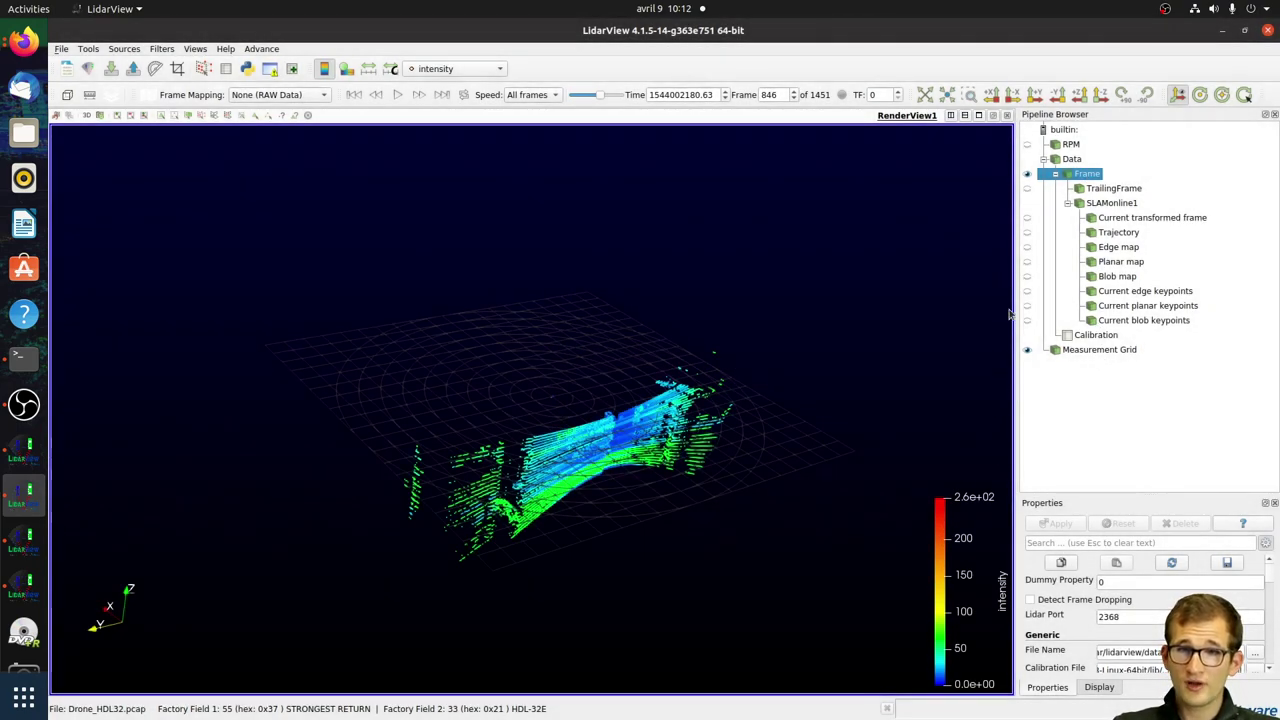
{"action": "left_click", "coordinate": [1114, 203]}
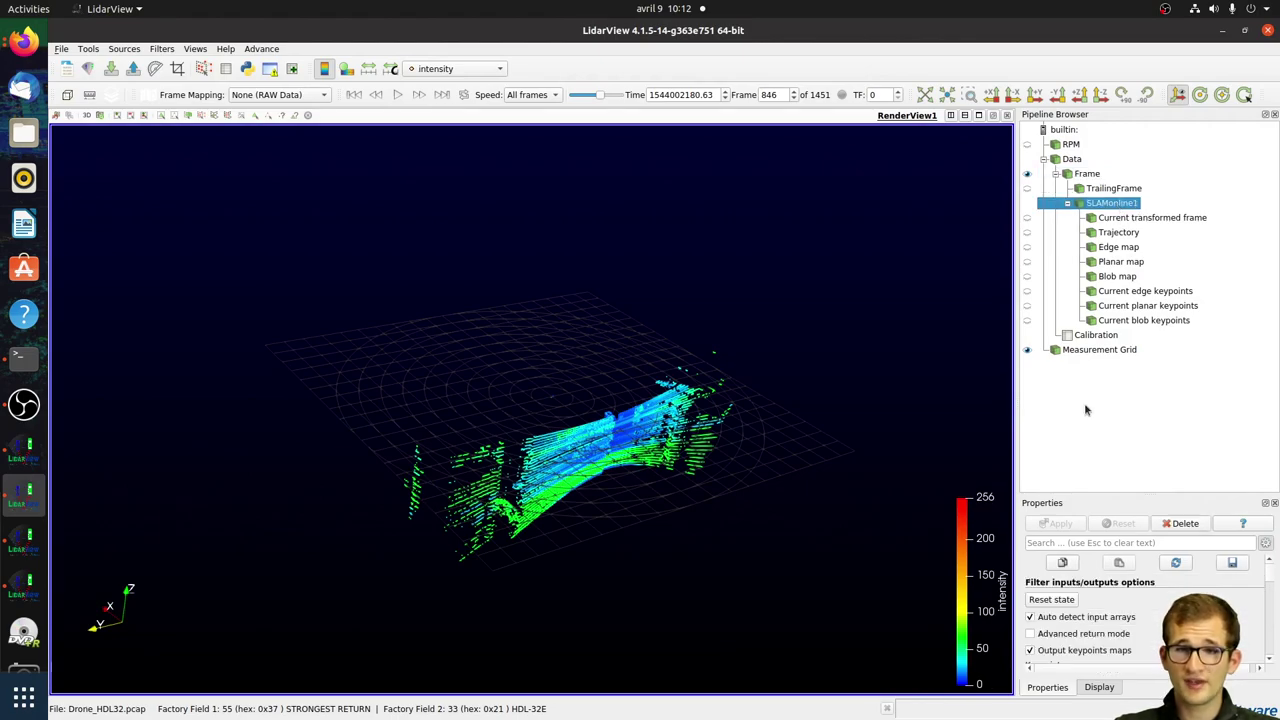
Step: Enlarge SLAMonline1's properties to the Base to LiDAR rotation 0, -90, 0, then orbit the drone cloud
{"action": "left_click_drag", "start_coordinate": [1097, 496], "coordinate": [1064, 420]}
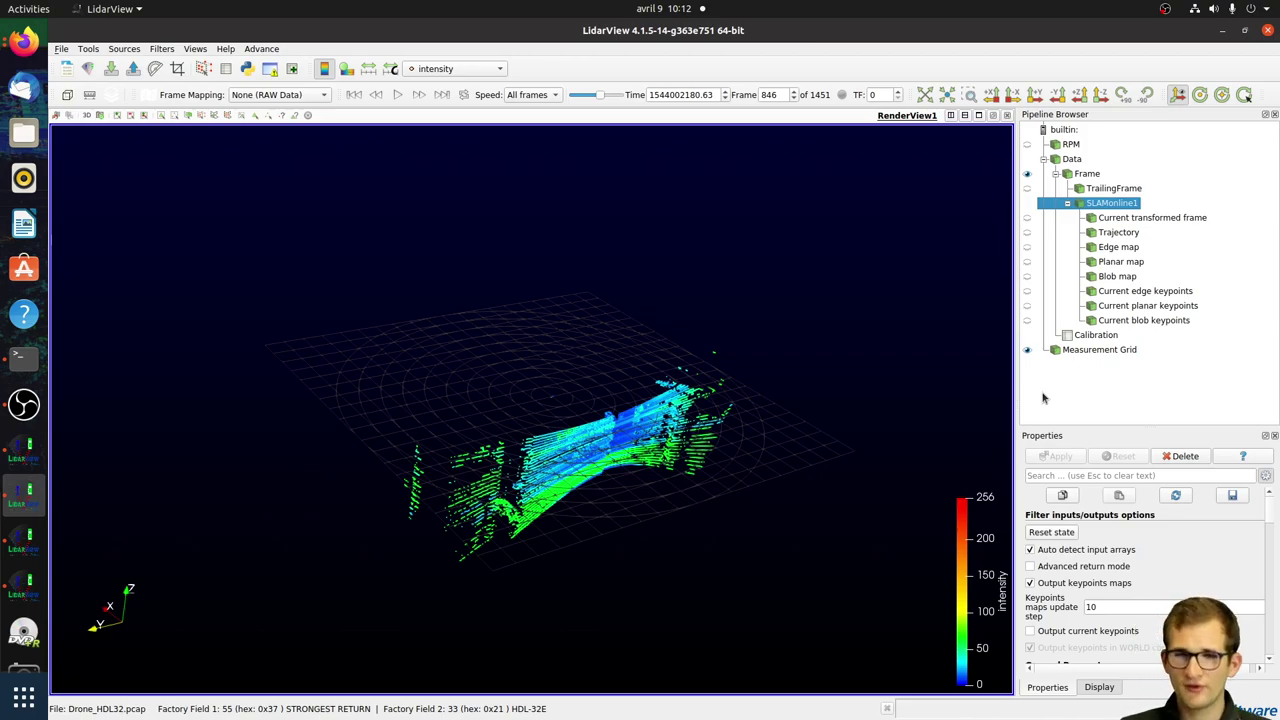
{"action": "scroll", "coordinate": [1149, 577], "scroll_direction": "down", "scroll_amount": 5}
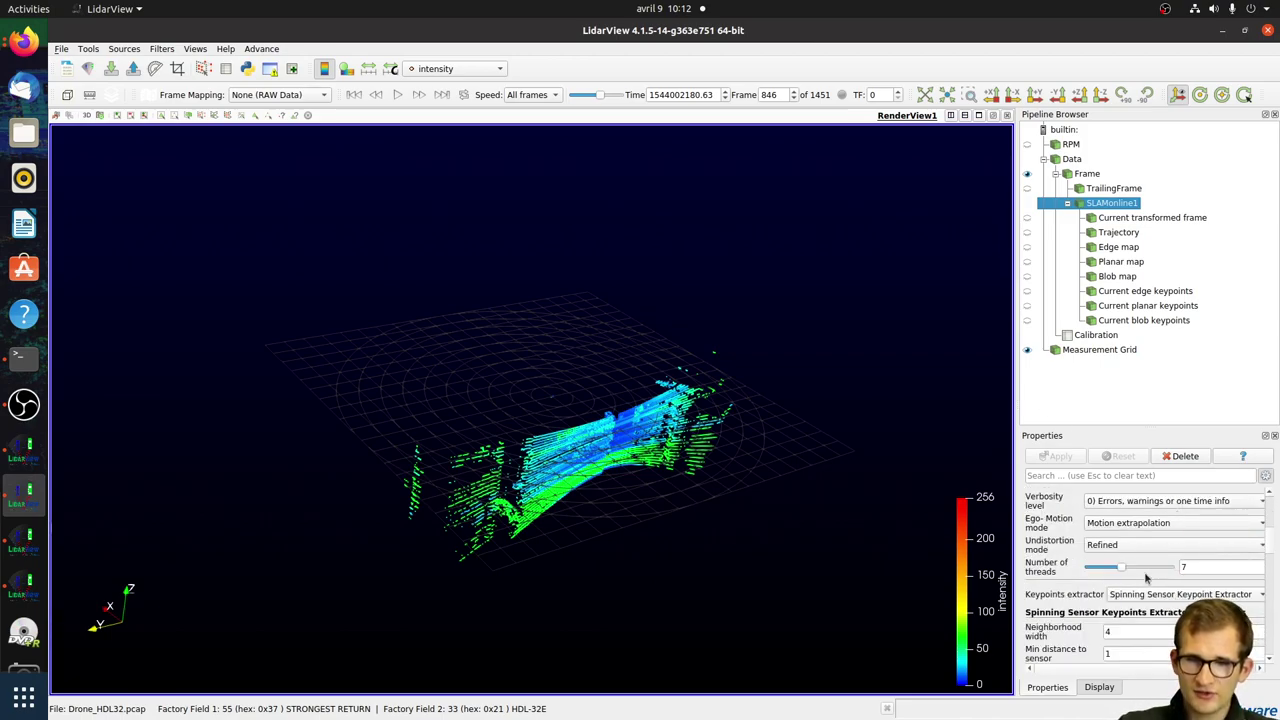
{"action": "scroll", "coordinate": [1149, 577], "scroll_direction": "down", "scroll_amount": 3}
{"action": "left_click_drag", "start_coordinate": [1134, 428], "coordinate": [1108, 253]}
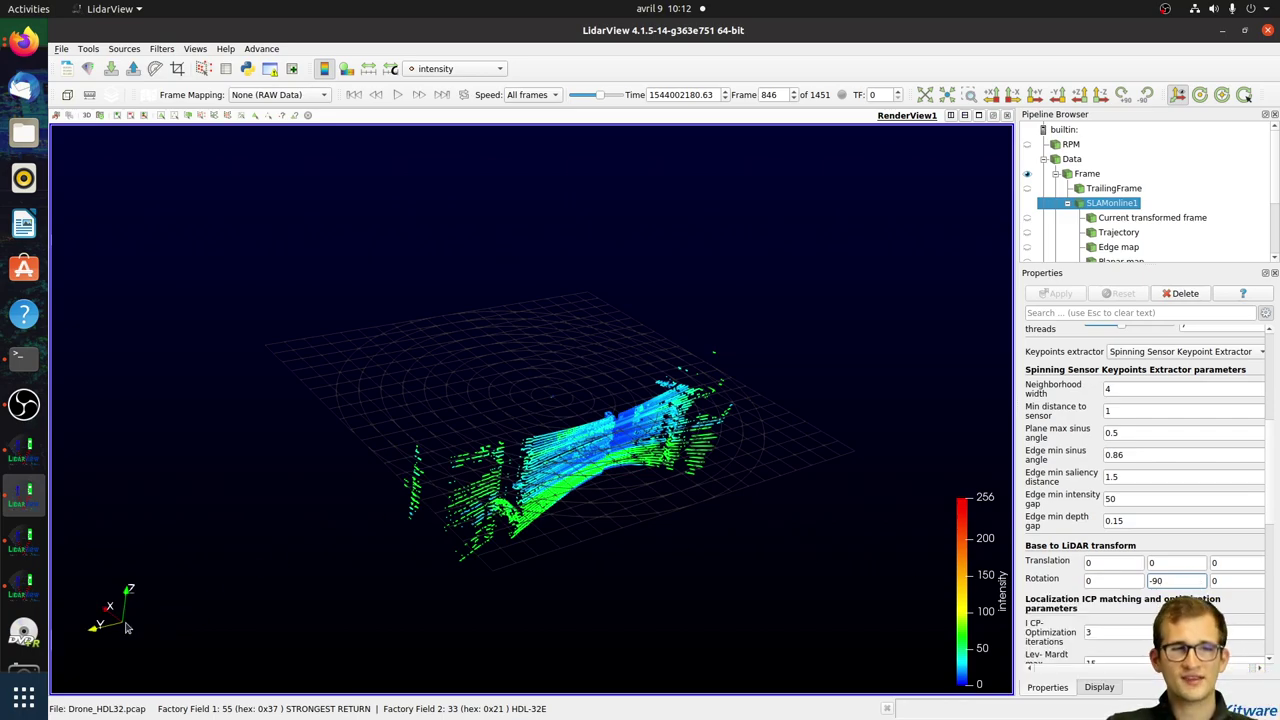
{"action": "left_click", "coordinate": [525, 456]}
{"action": "left_click_drag", "start_coordinate": [525, 456], "coordinate": [490, 404]}
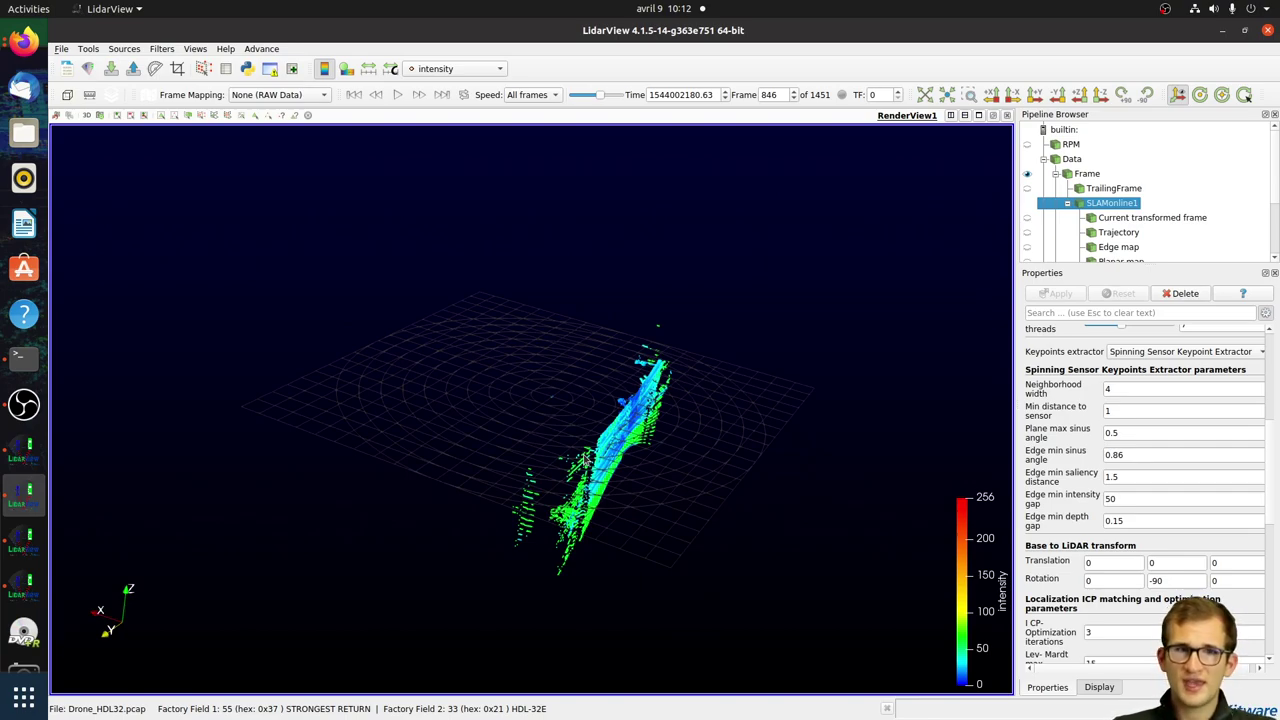
{"action": "scroll", "coordinate": [1060, 230], "scroll_direction": "down", "scroll_amount": 1}
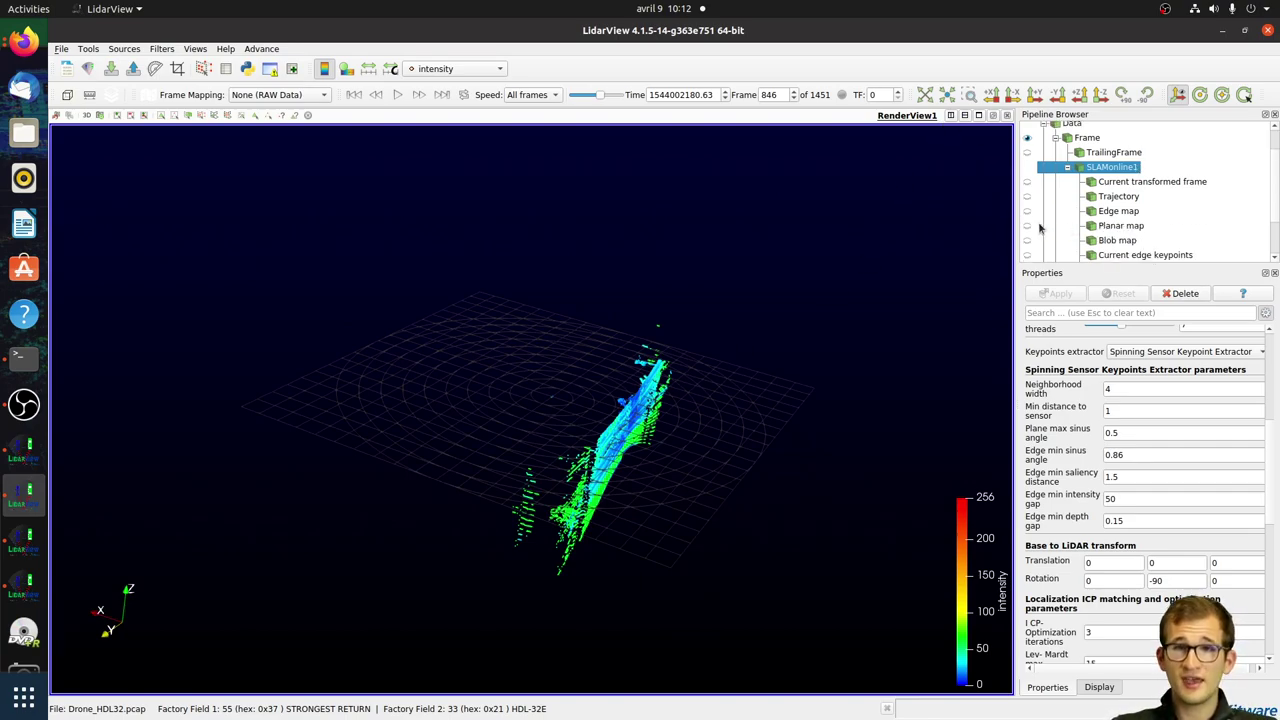
Step: Hide the raw drone frame, show the edge and planar maps, and orbit to inspect them
{"action": "left_click", "coordinate": [1026, 137]}
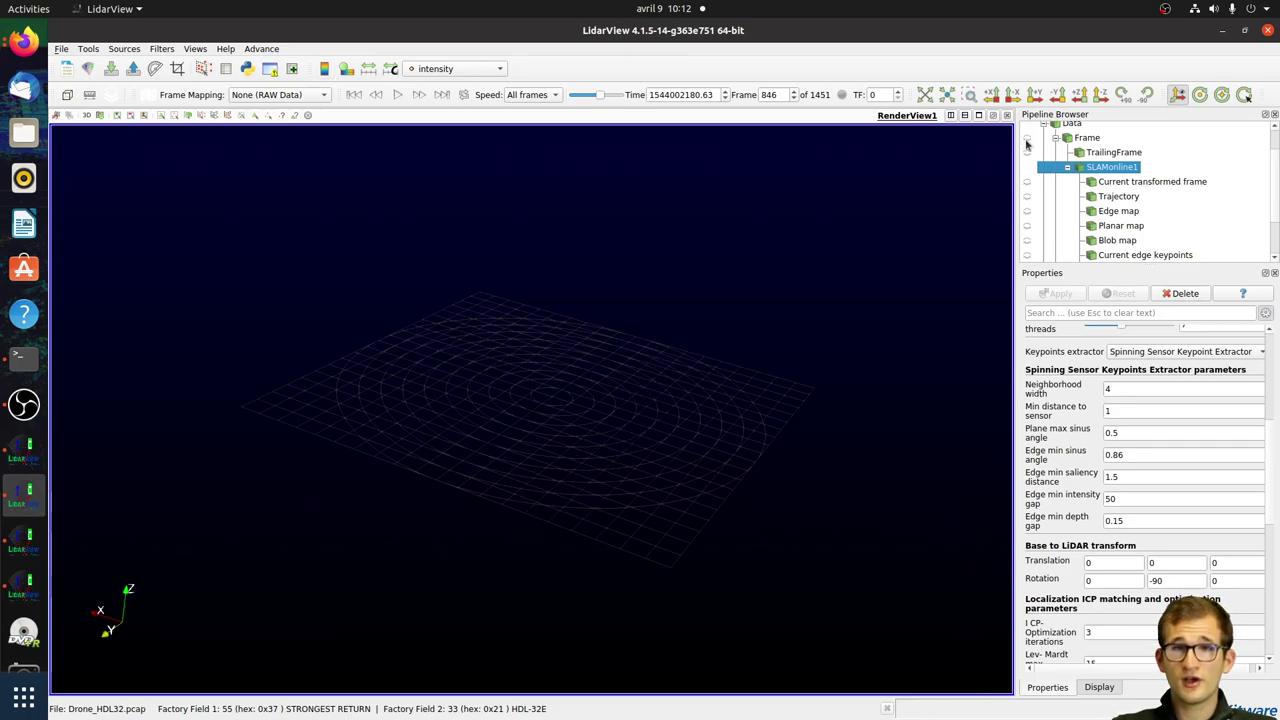
{"action": "left_click", "coordinate": [1028, 225]}
{"action": "left_click", "coordinate": [1028, 211]}
{"action": "left_click_drag", "start_coordinate": [816, 373], "coordinate": [771, 440]}
{"action": "left_click_drag", "start_coordinate": [761, 362], "coordinate": [746, 343]}
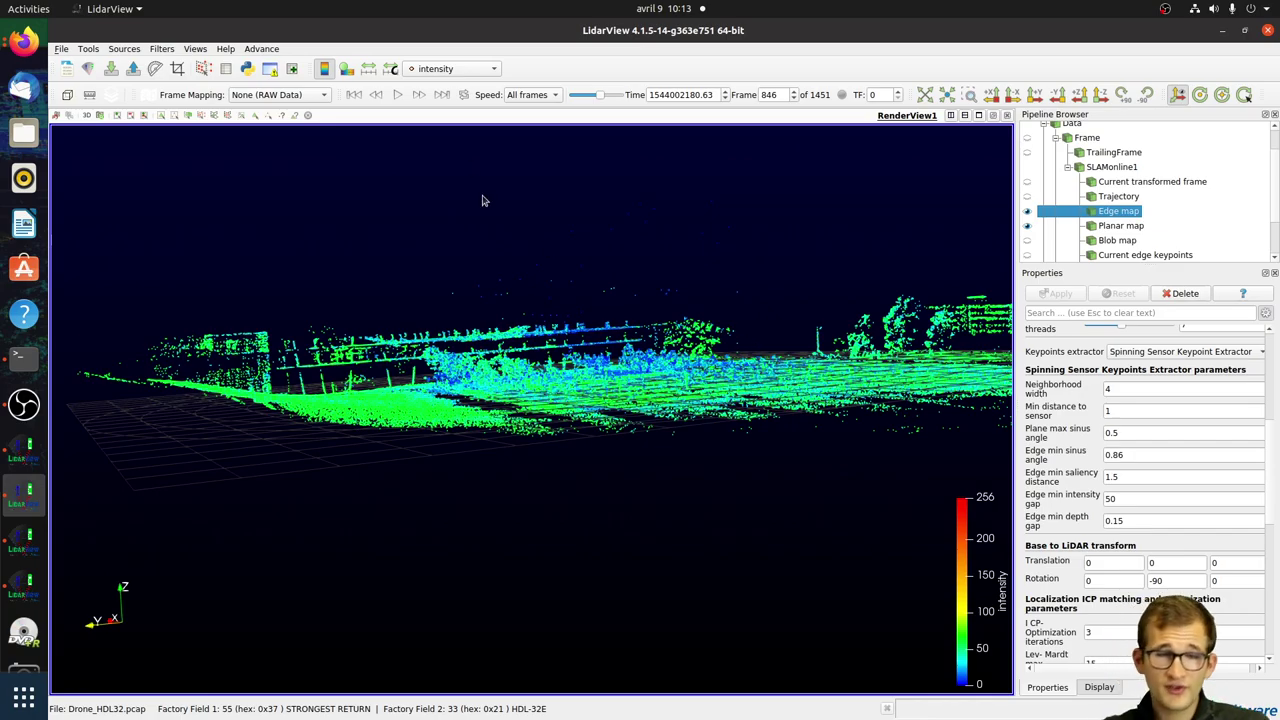
{"action": "left_click_drag", "start_coordinate": [531, 234], "coordinate": [43, 430]}
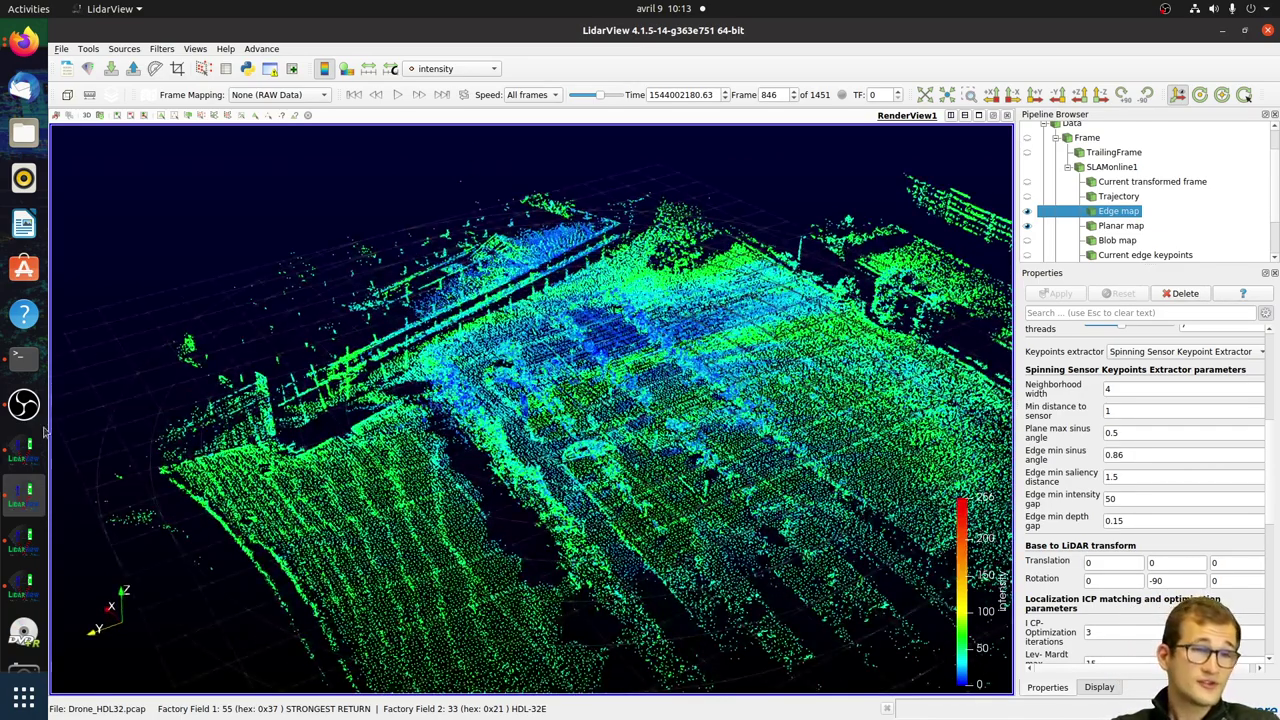
Step: Return to the CarLoop_VLP16 window and orbit the map along the trajectory
{"action": "left_click", "coordinate": [27, 597]}
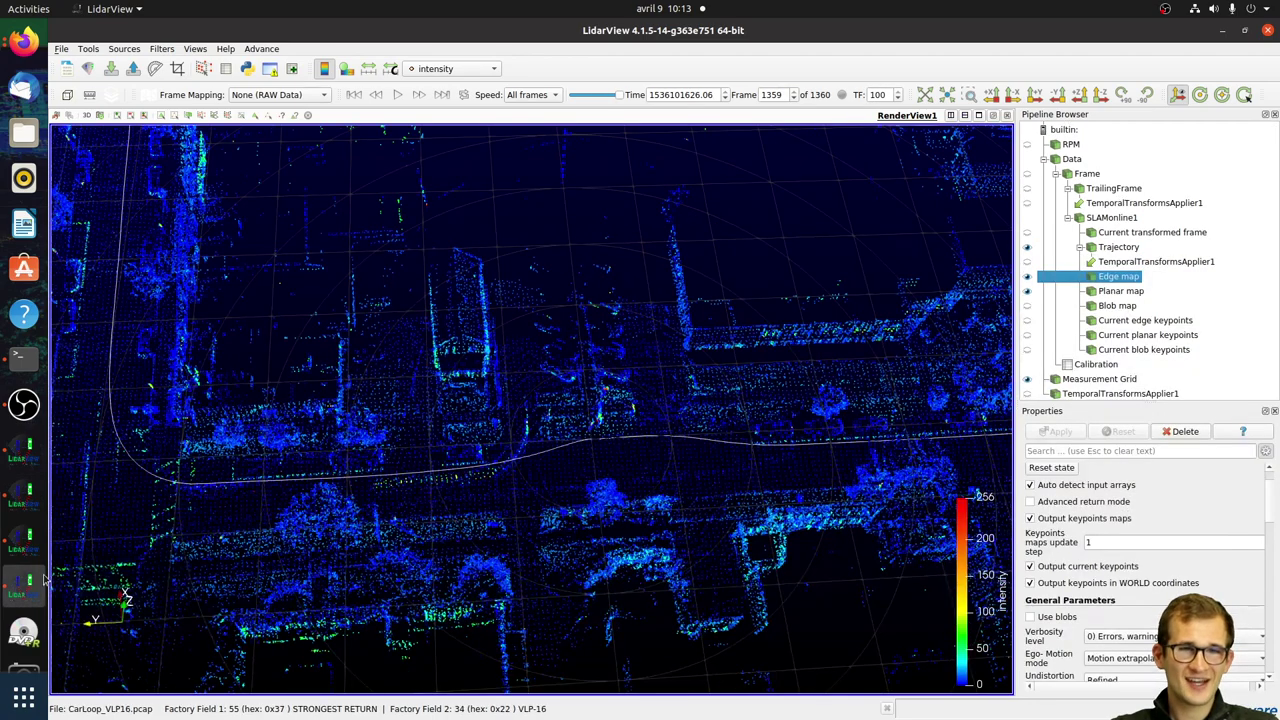
{"action": "left_click_drag", "start_coordinate": [511, 463], "coordinate": [541, 492]}
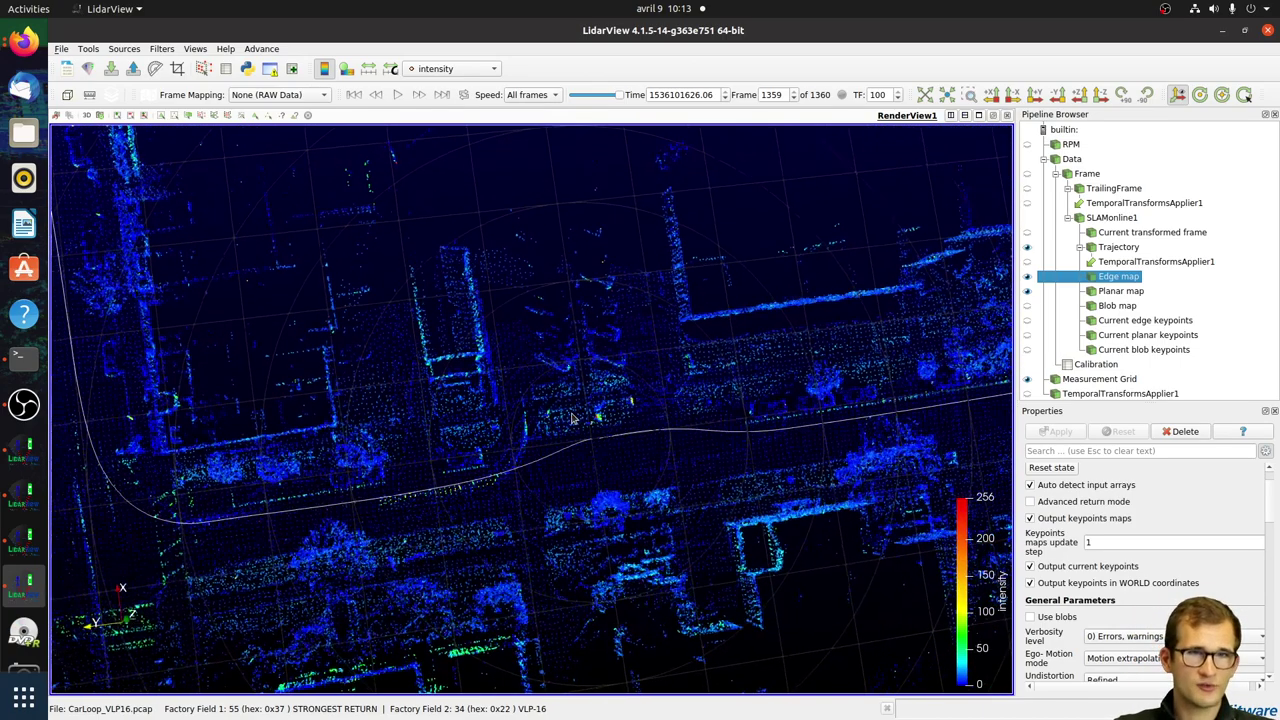
{"action": "left_click_drag", "start_coordinate": [528, 407], "coordinate": [597, 436]}
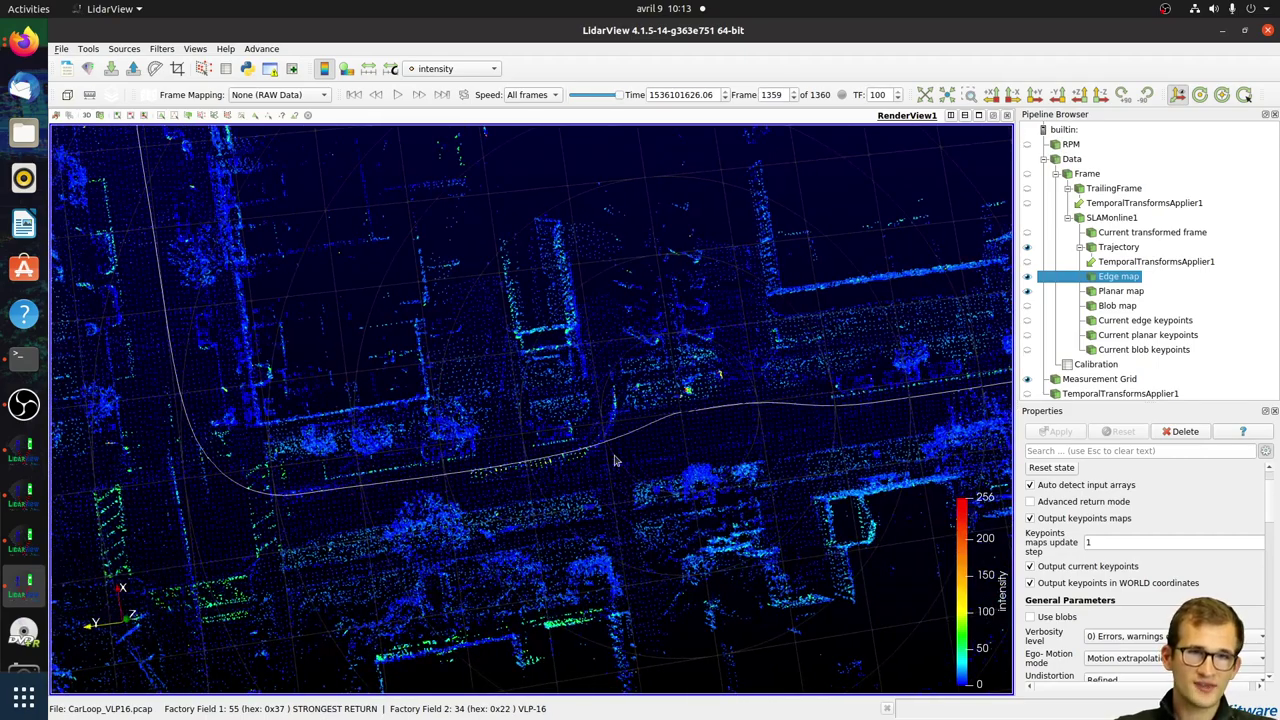
{"action": "left_click_drag", "start_coordinate": [345, 393], "coordinate": [395, 356]}
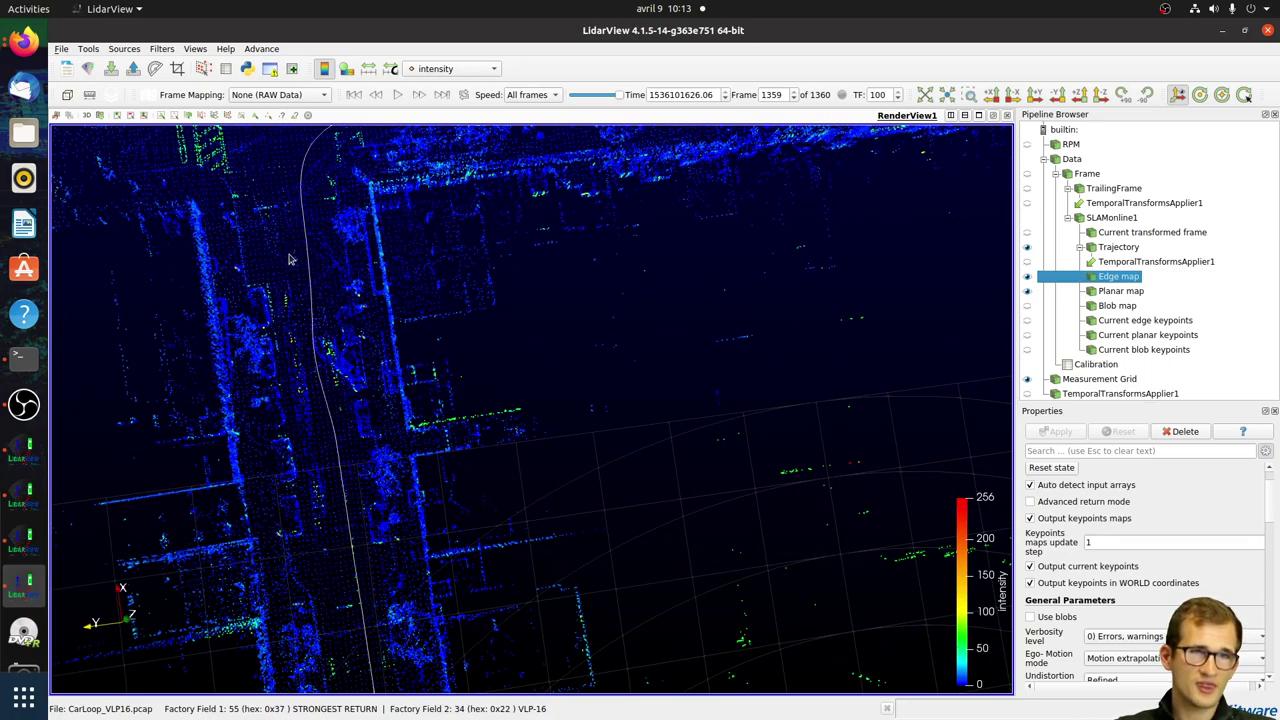
{"action": "left_click_drag", "start_coordinate": [759, 305], "coordinate": [370, 432]}
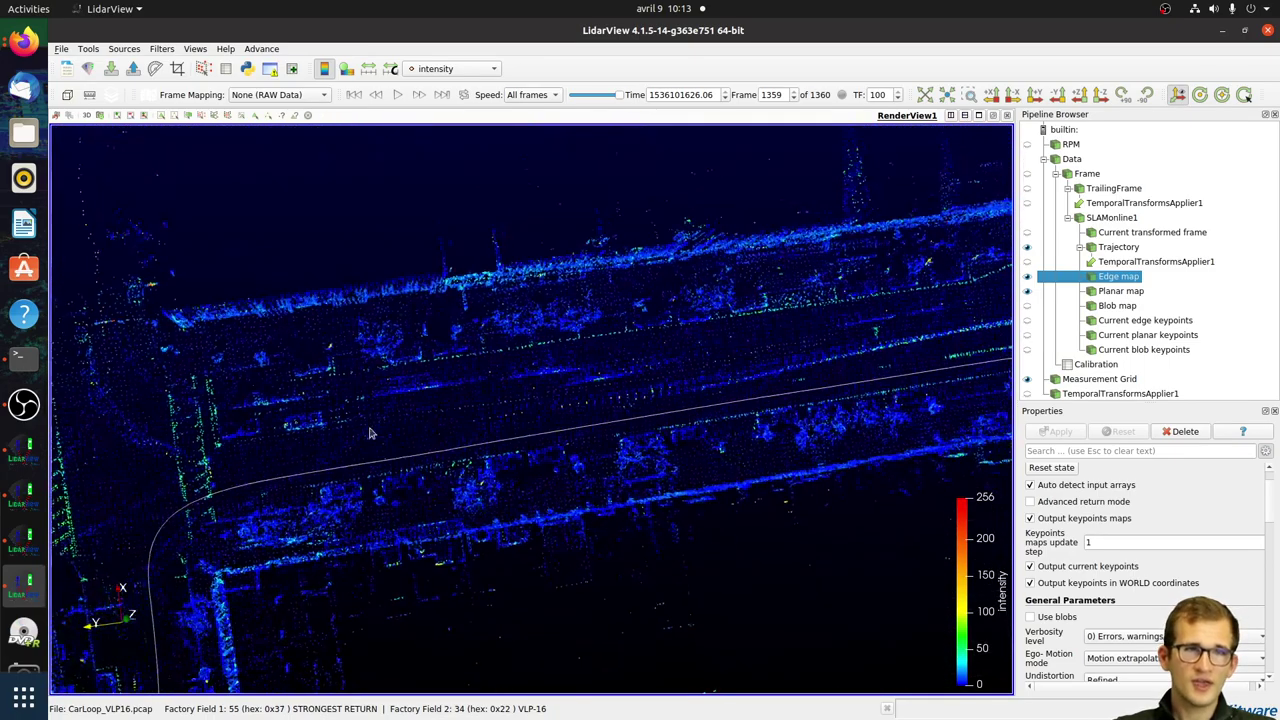
Step: Pan and tilt to view the street corner and the building block's walls from above
{"action": "left_click_drag", "start_coordinate": [862, 375], "coordinate": [514, 398]}
{"action": "left_click_drag", "start_coordinate": [605, 540], "coordinate": [626, 400]}
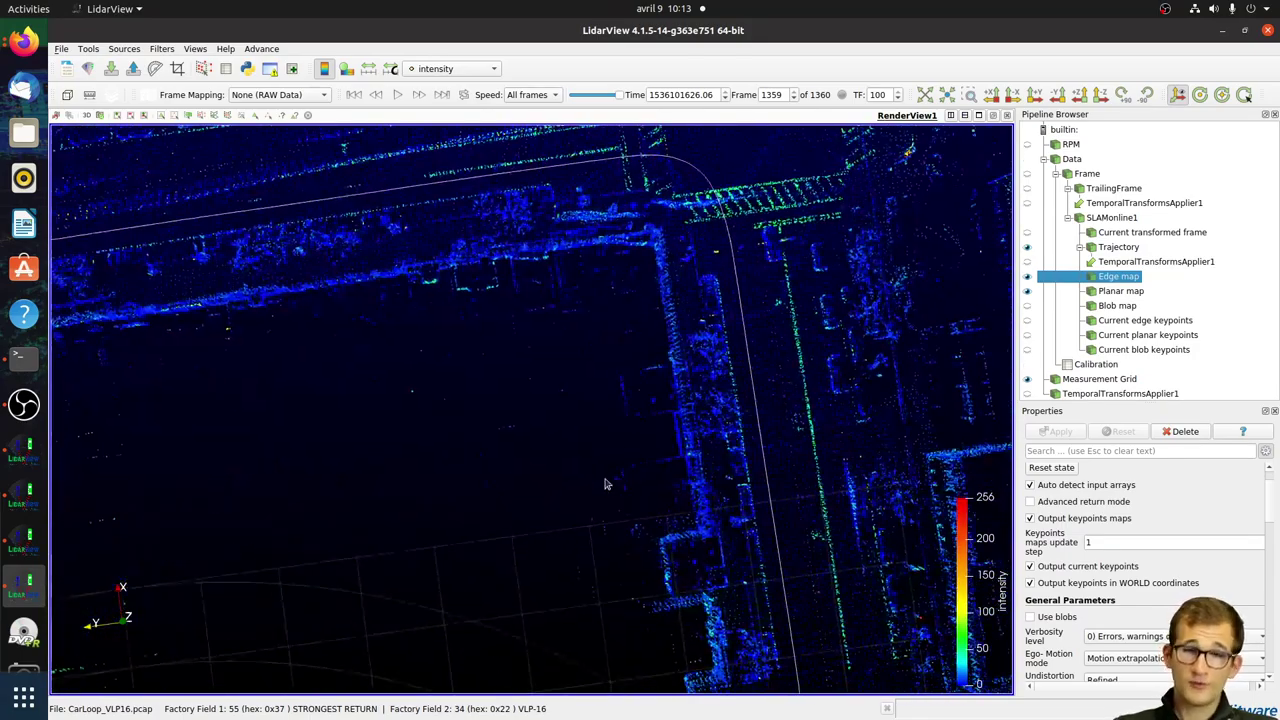
{"action": "left_click_drag", "start_coordinate": [597, 449], "coordinate": [680, 481]}
{"action": "scroll", "coordinate": [680, 481], "scroll_direction": "down", "scroll_amount": 2}
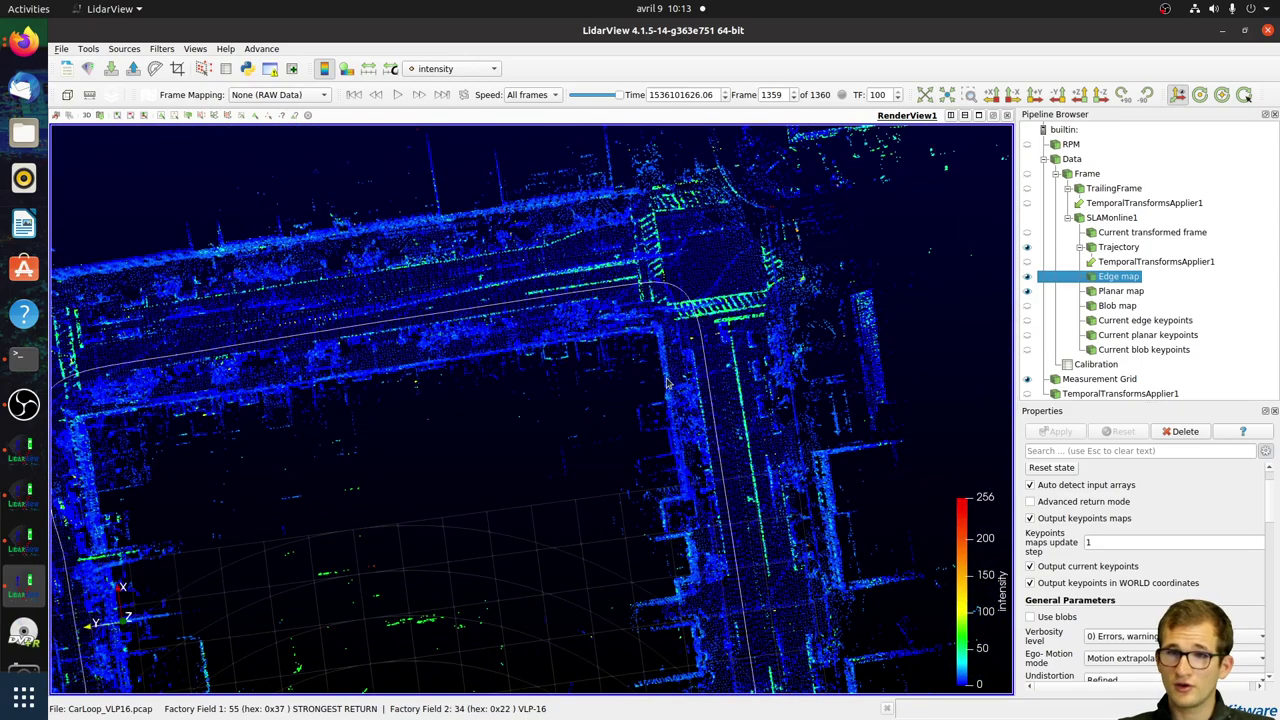
{"action": "left_click_drag", "start_coordinate": [669, 383], "coordinate": [615, 500]}
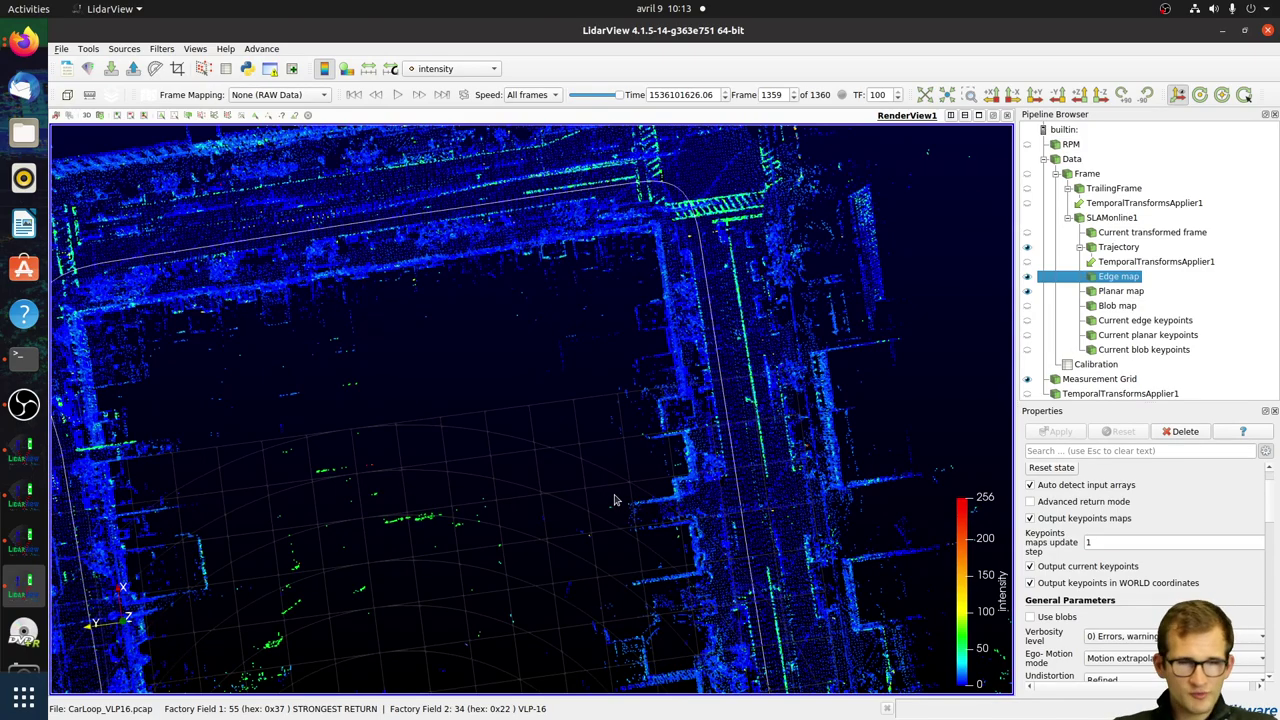
{"action": "left_click_drag", "start_coordinate": [810, 542], "coordinate": [706, 507]}
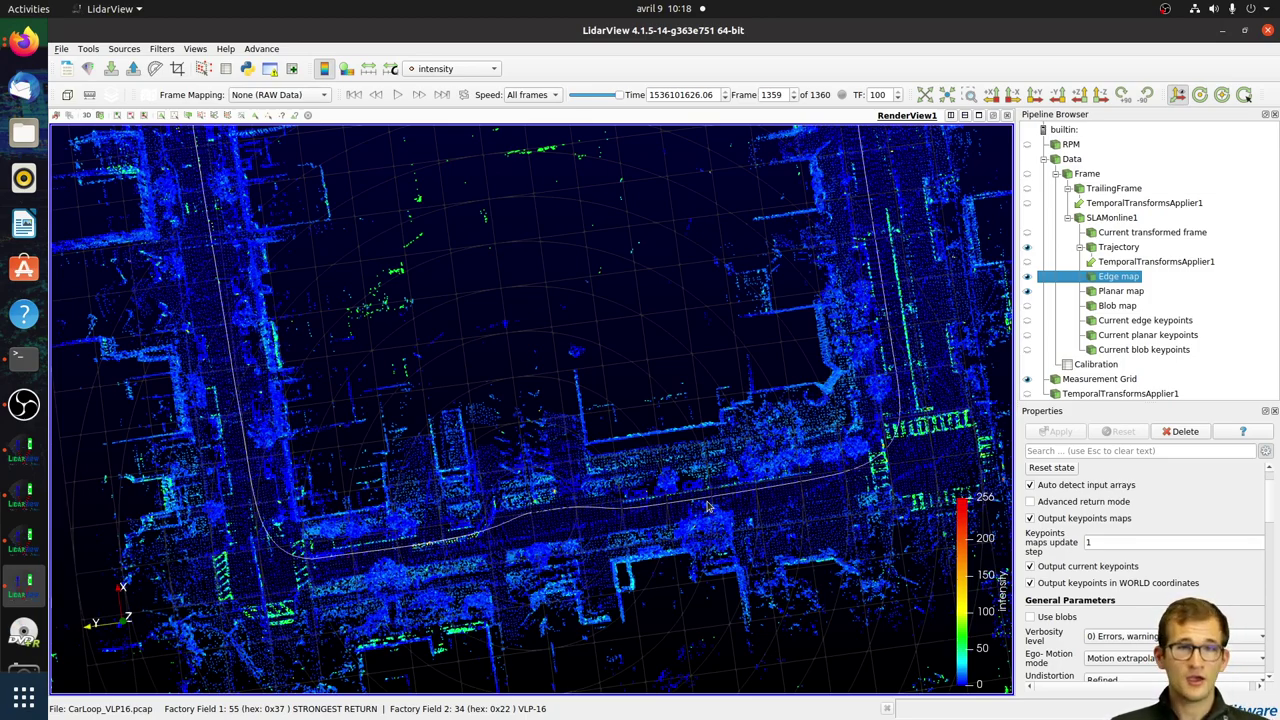
Step: Zoom in on the car-loop edge map and rotate it to a new angle
{"action": "scroll", "coordinate": [750, 503], "scroll_direction": "up", "scroll_amount": 3}
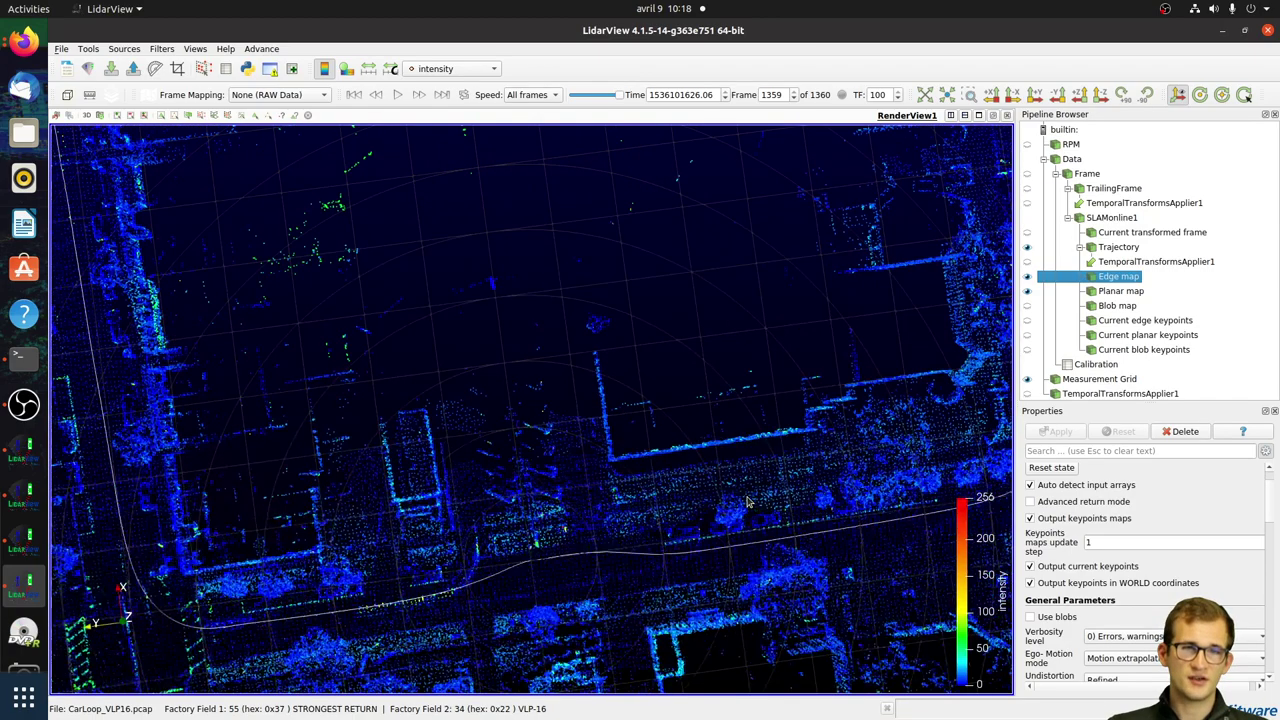
{"action": "left_click_drag", "start_coordinate": [743, 505], "coordinate": [741, 453]}
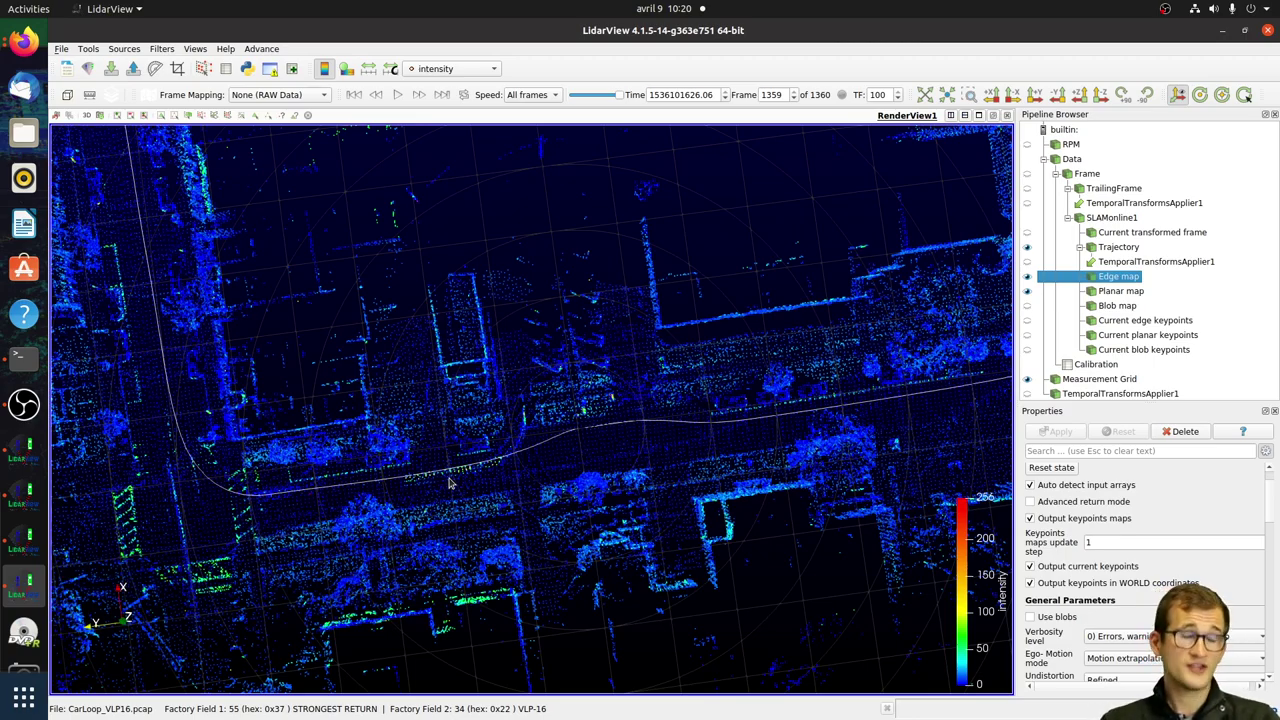
Step: Orbit, pull back and tilt the car-loop map to follow the trajectory's bend past the buildings
{"action": "left_click_drag", "start_coordinate": [492, 481], "coordinate": [513, 445]}
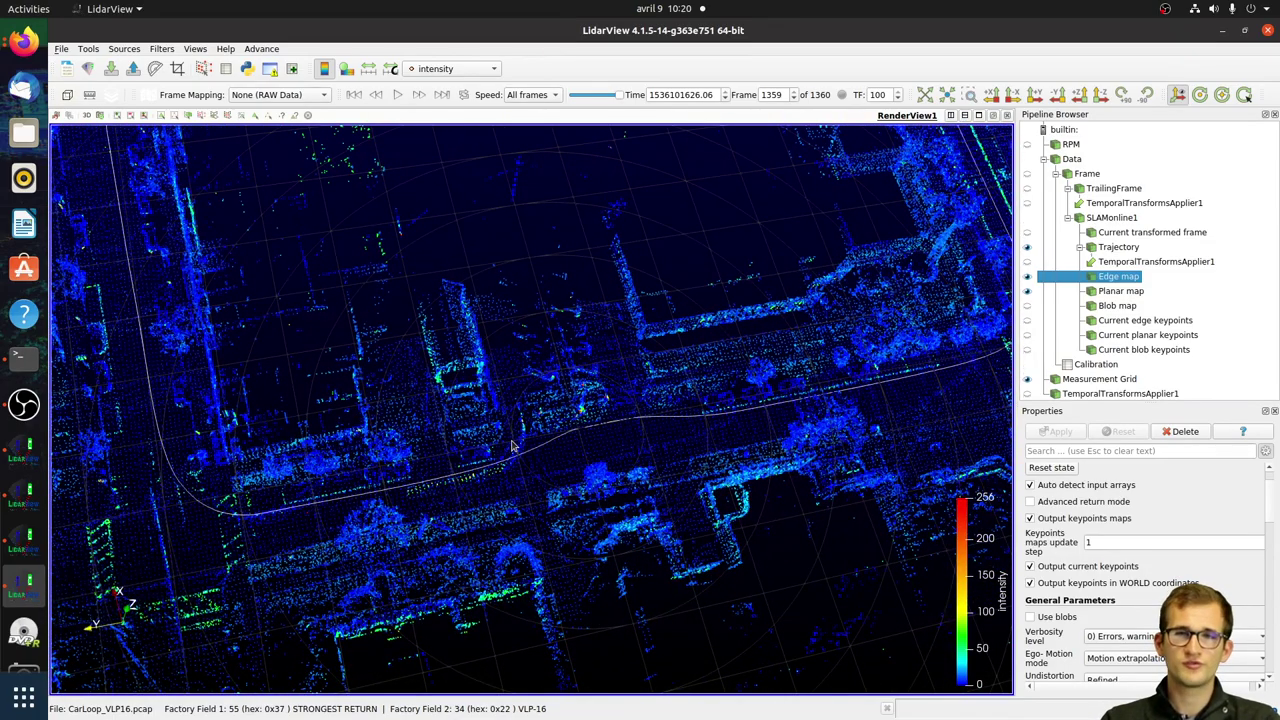
{"action": "left_click_drag", "start_coordinate": [627, 619], "coordinate": [880, 434]}
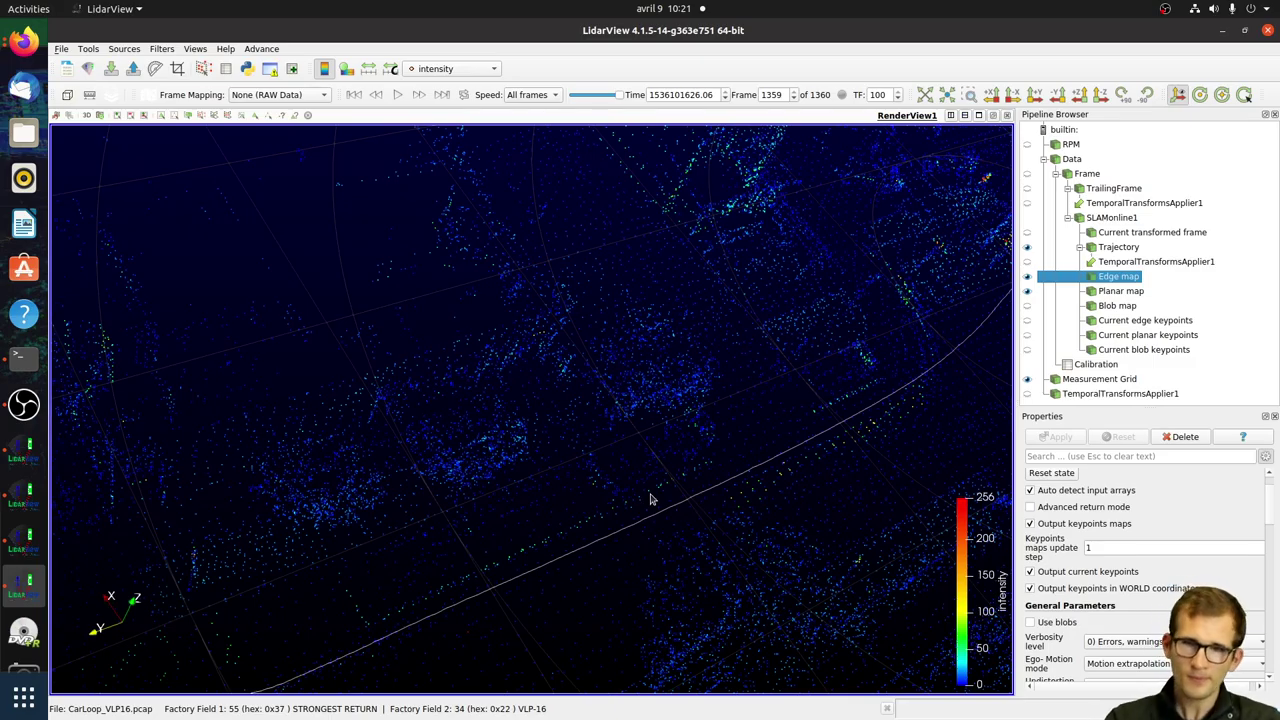
{"action": "left_click_drag", "start_coordinate": [650, 498], "coordinate": [728, 400]}
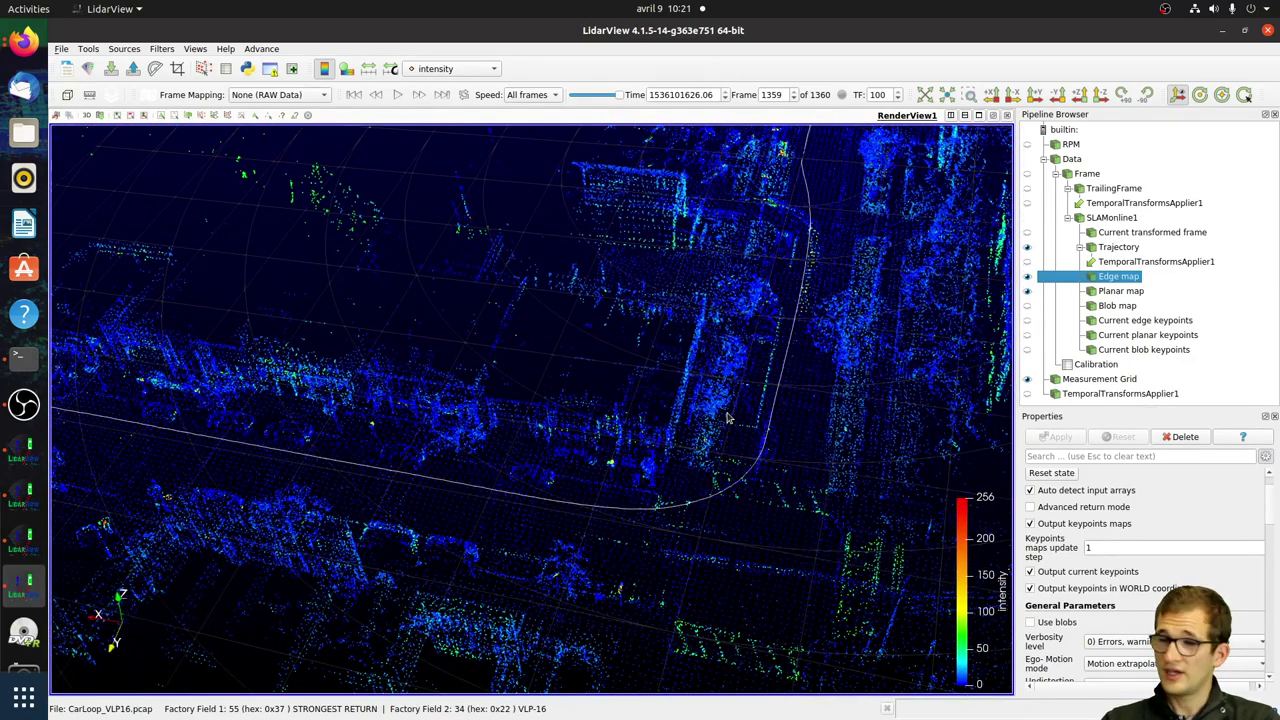
{"action": "left_click_drag", "start_coordinate": [732, 443], "coordinate": [732, 460]}
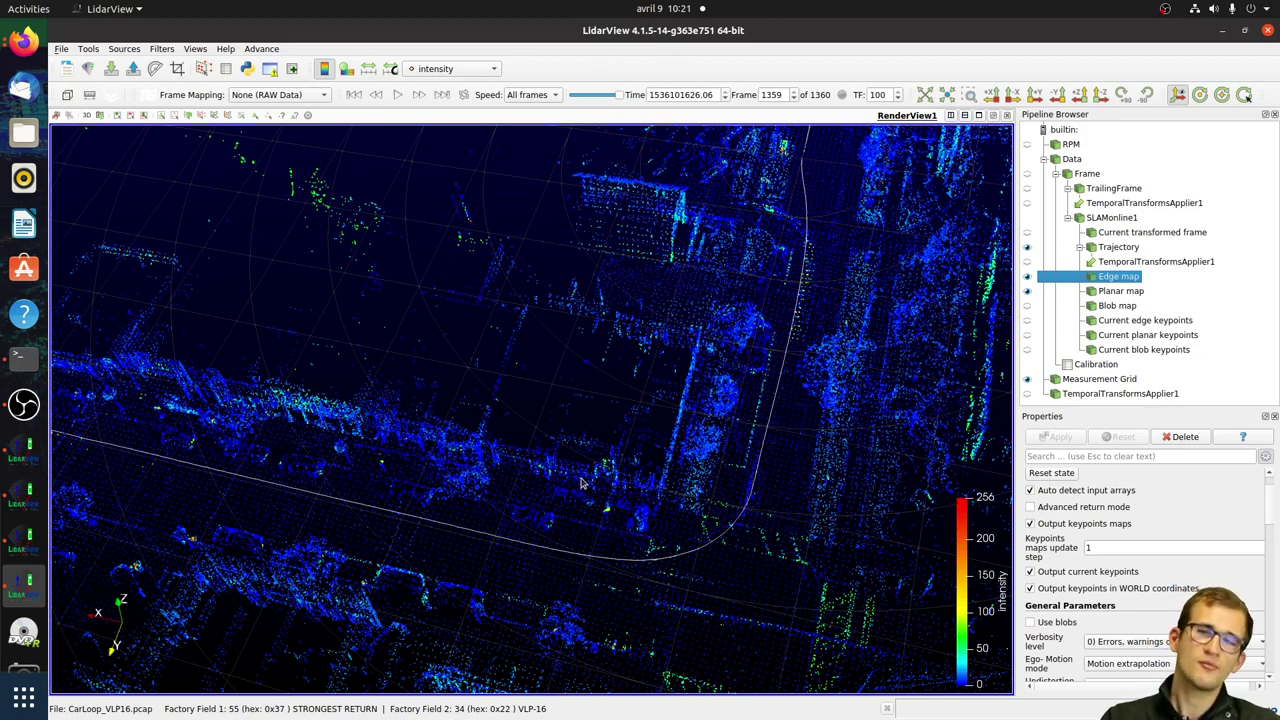
{"action": "mouse_move", "coordinate": [592, 582]}
{"action": "left_mouse_down"}
{"action": "mouse_move", "coordinate": [567, 570]}
{"action": "mouse_move", "coordinate": [581, 574]}
{"action": "left_mouse_up"}
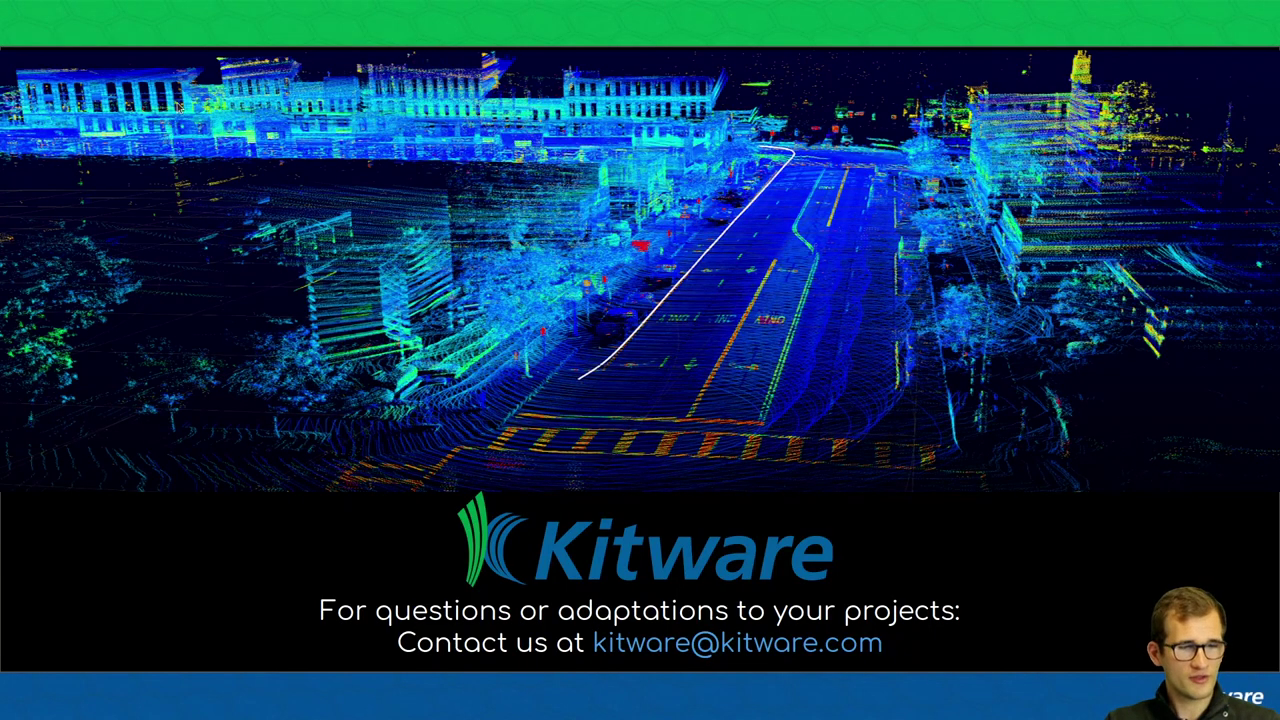
Step: Switch to Firefox and navigate its history to the GitLab Slam project page
{"action": "key", "text": "alt+Tab"}
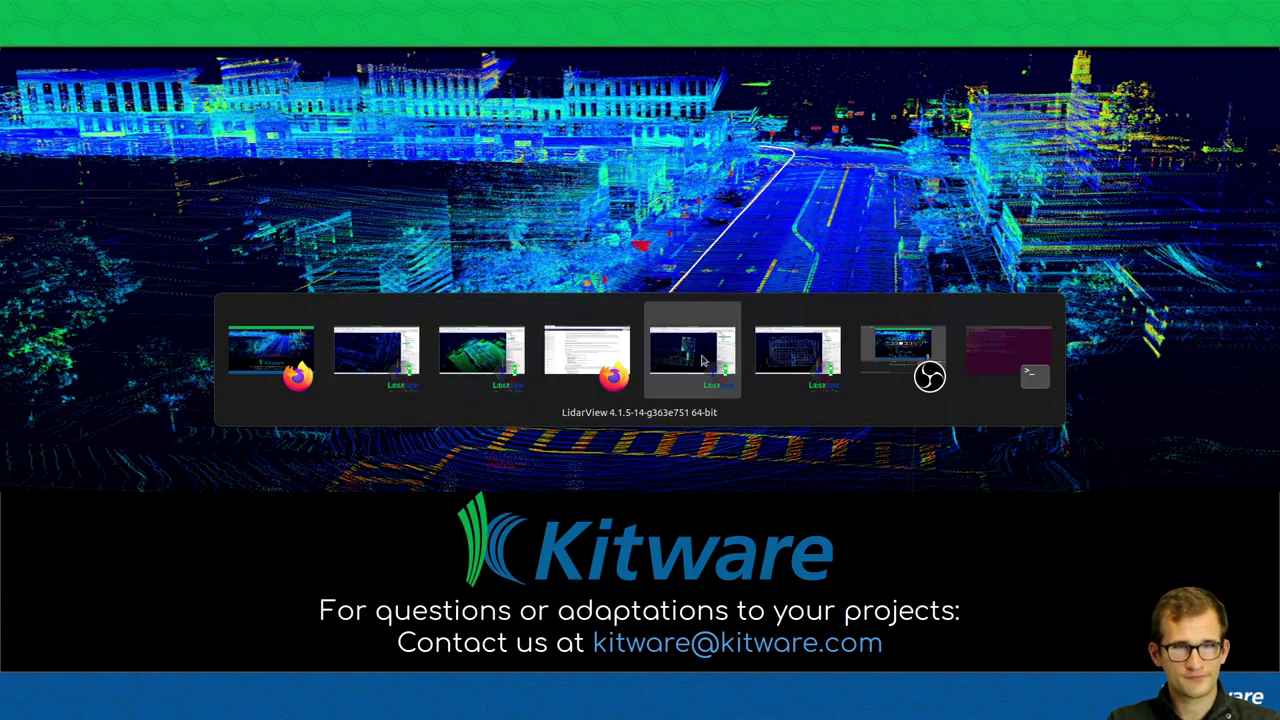
{"action": "left_click", "coordinate": [587, 350]}
{"action": "scroll", "coordinate": [754, 224], "scroll_direction": "up", "scroll_amount": 1}
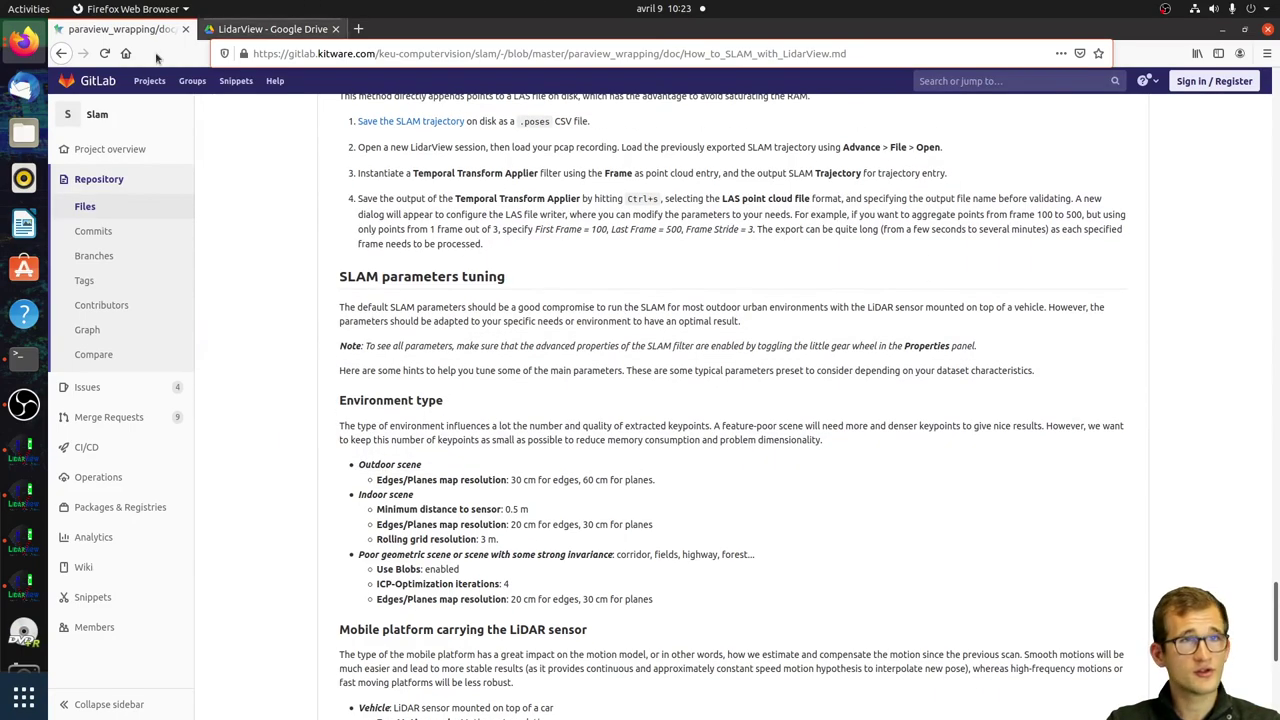
{"action": "left_click", "coordinate": [61, 53]}
{"action": "left_click", "coordinate": [61, 53]}
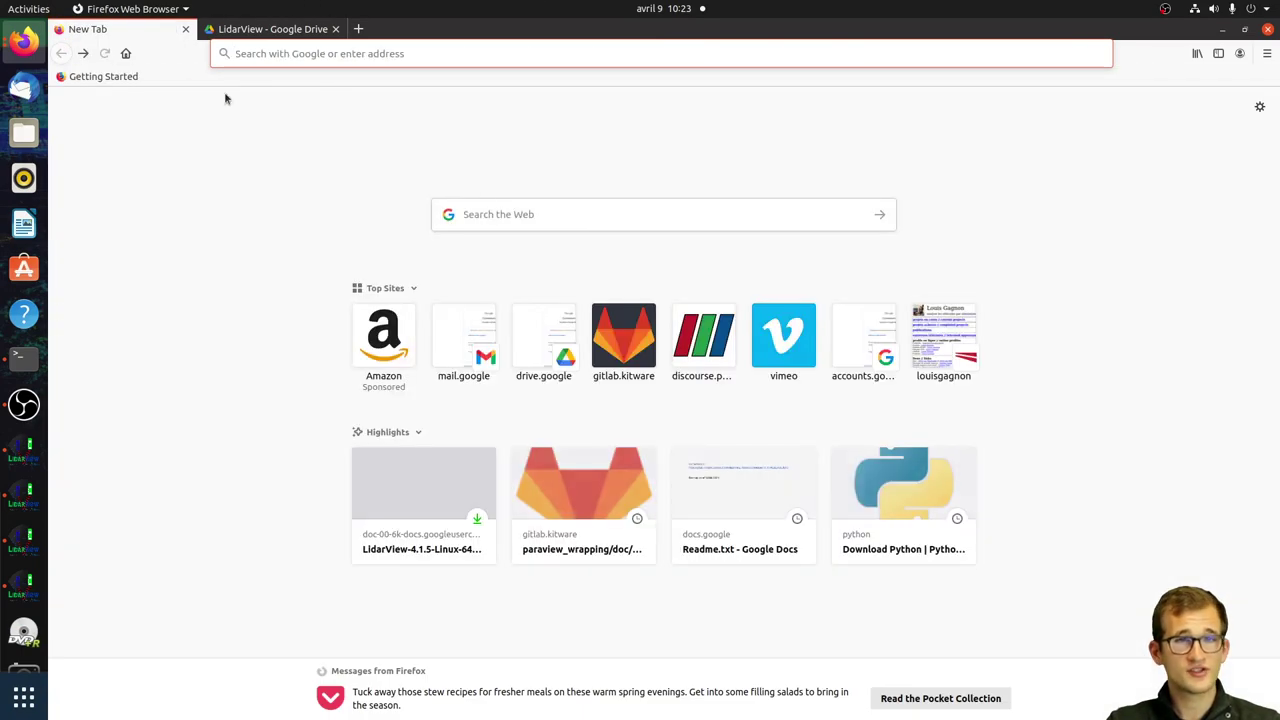
{"action": "left_click", "coordinate": [83, 53]}
Step: Scroll the Slam project page up to the file list and down to the README's aggregated-frames SLAM images
{"action": "scroll", "coordinate": [647, 338], "scroll_direction": "down", "scroll_amount": 7}
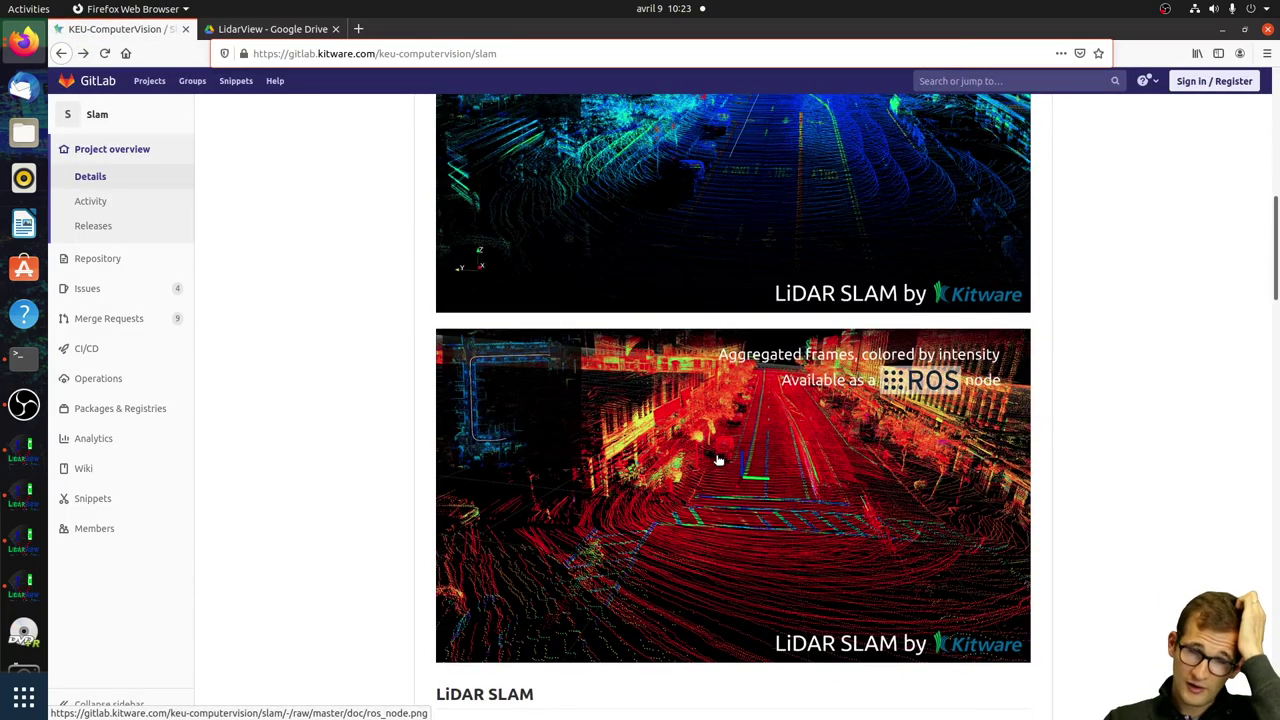
{"action": "scroll", "coordinate": [745, 455], "scroll_direction": "up", "scroll_amount": 1}
{"action": "scroll", "coordinate": [800, 531], "scroll_direction": "down", "scroll_amount": 3}
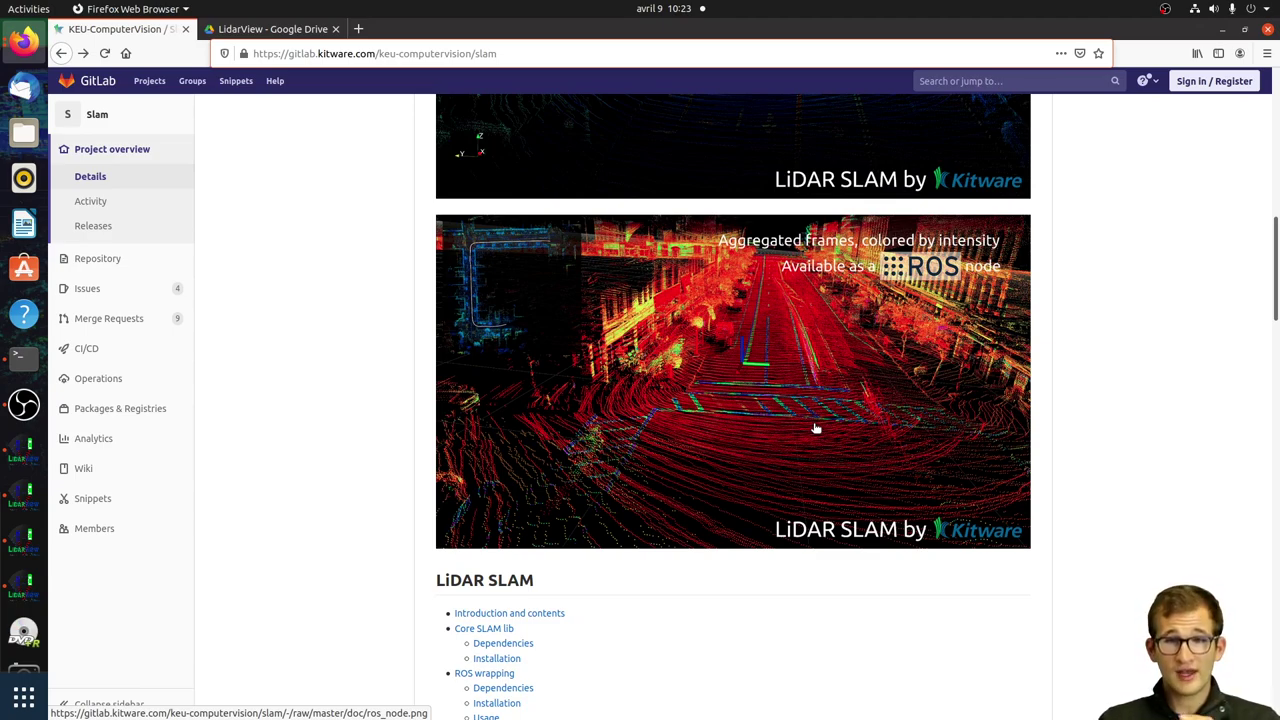
{"action": "scroll", "coordinate": [680, 298], "scroll_direction": "down", "scroll_amount": 2}
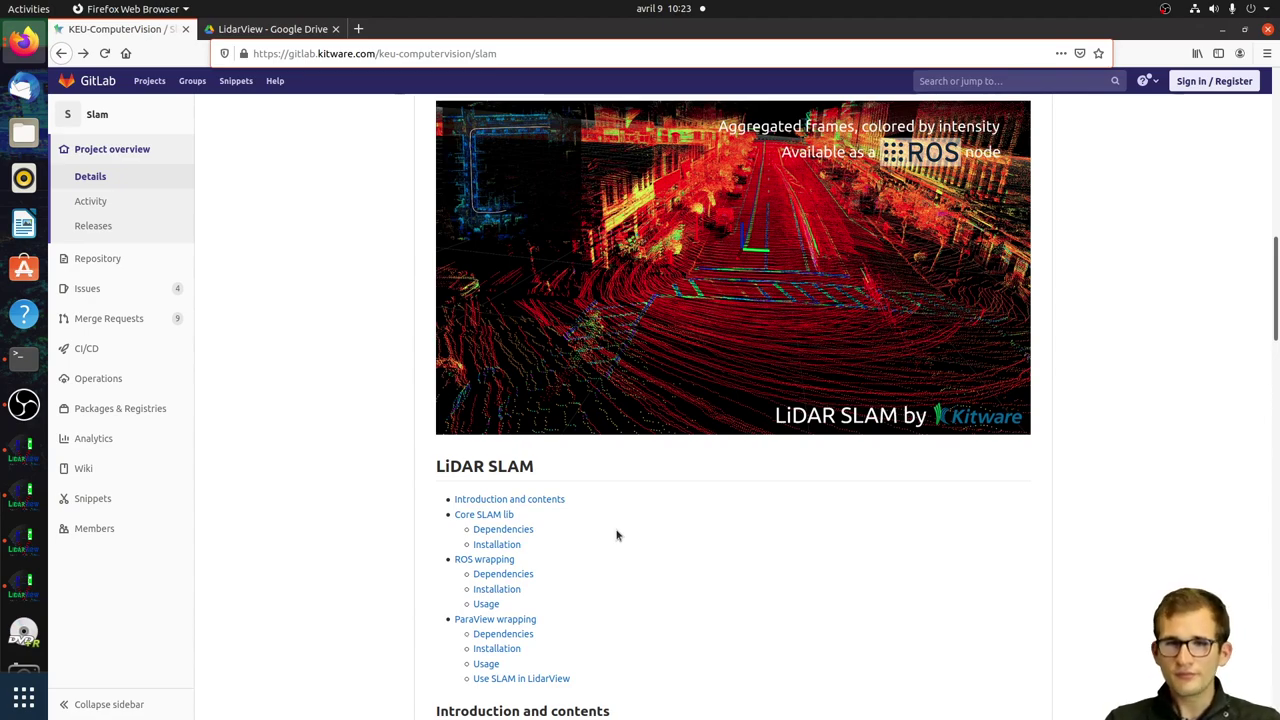
{"action": "scroll", "coordinate": [620, 536], "scroll_direction": "down", "scroll_amount": 3}
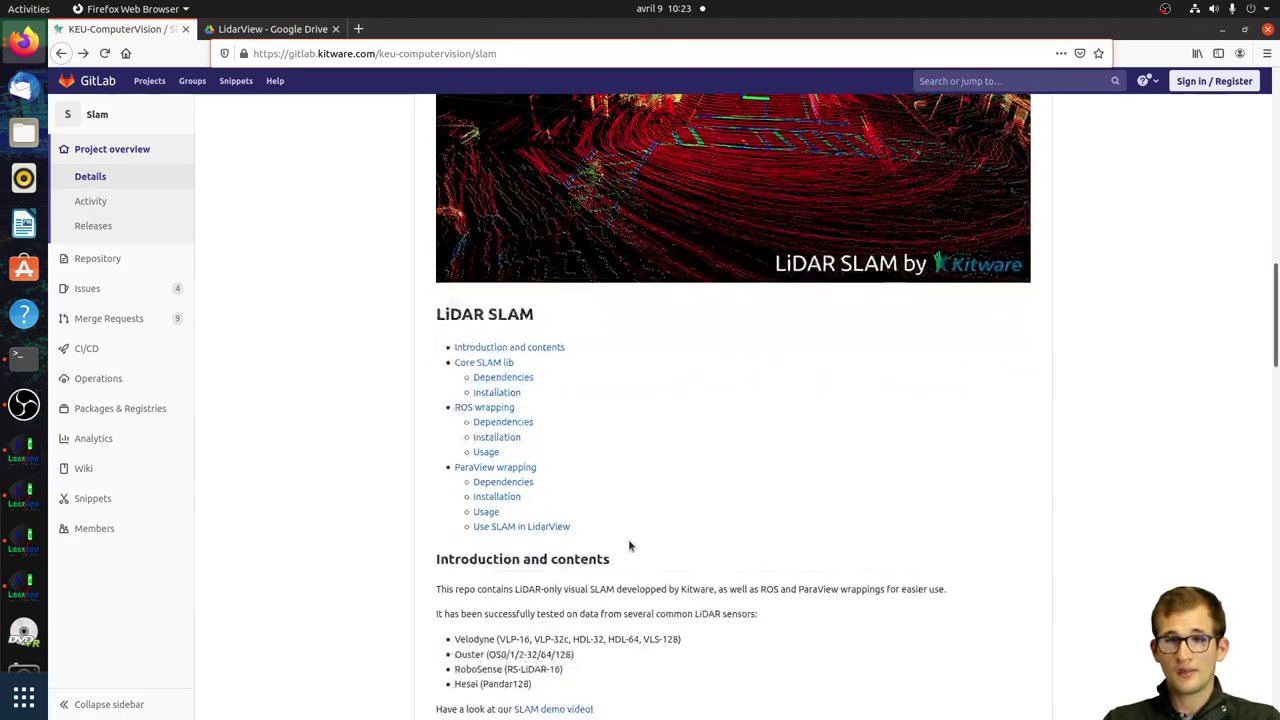
{"action": "scroll", "coordinate": [679, 588], "scroll_direction": "up", "scroll_amount": 4}
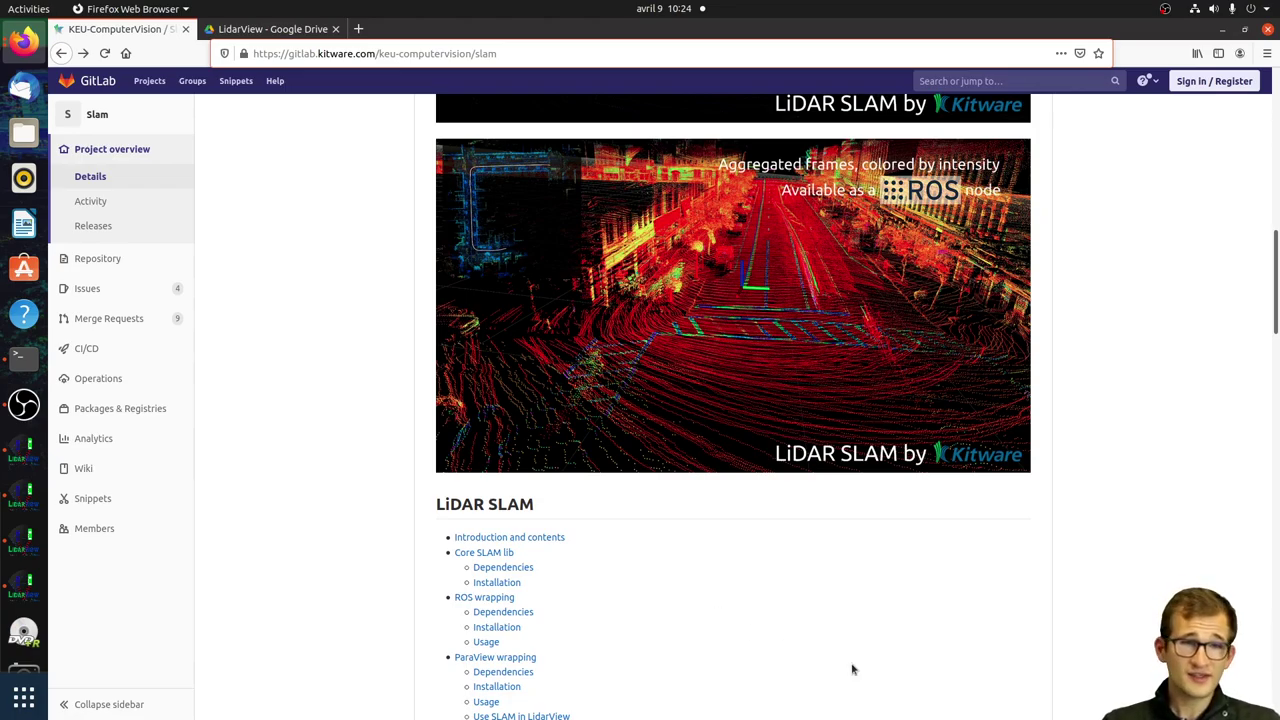
{"action": "scroll", "coordinate": [829, 618], "scroll_direction": "up", "scroll_amount": 4}
{"action": "scroll", "coordinate": [829, 612], "scroll_direction": "up", "scroll_amount": 6}
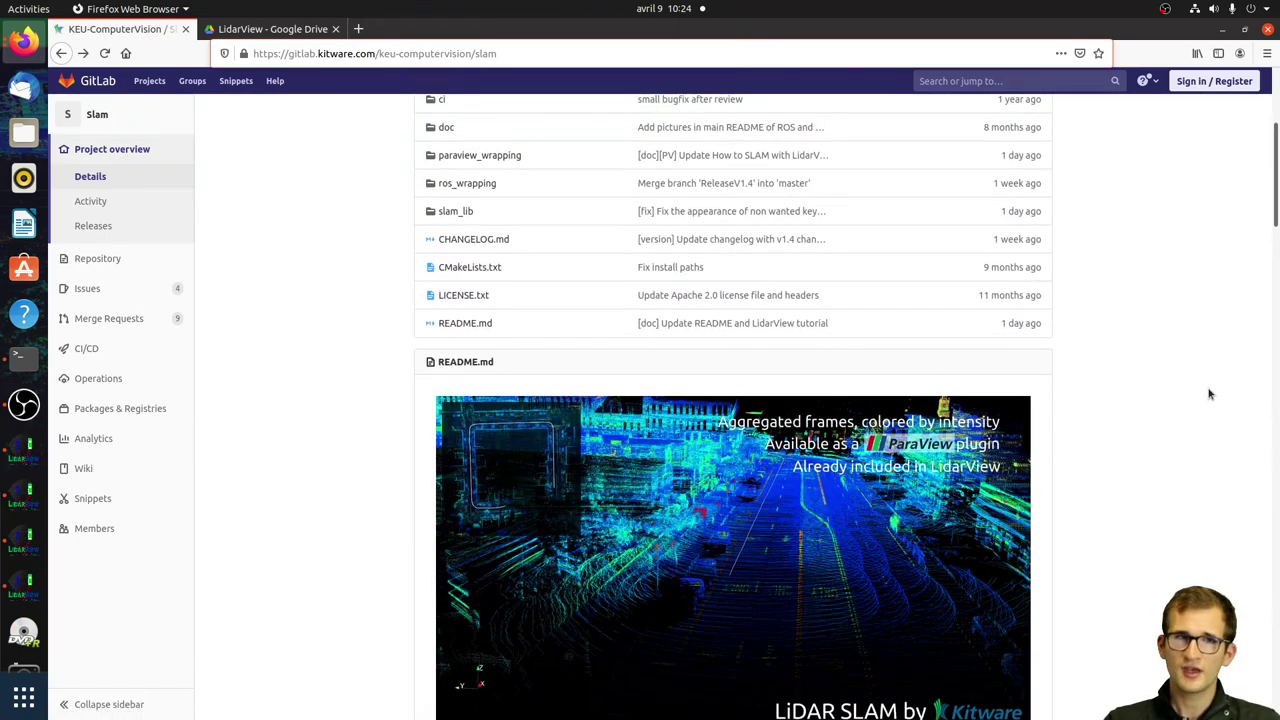
{"action": "scroll", "coordinate": [1210, 395], "scroll_direction": "up", "scroll_amount": 2}
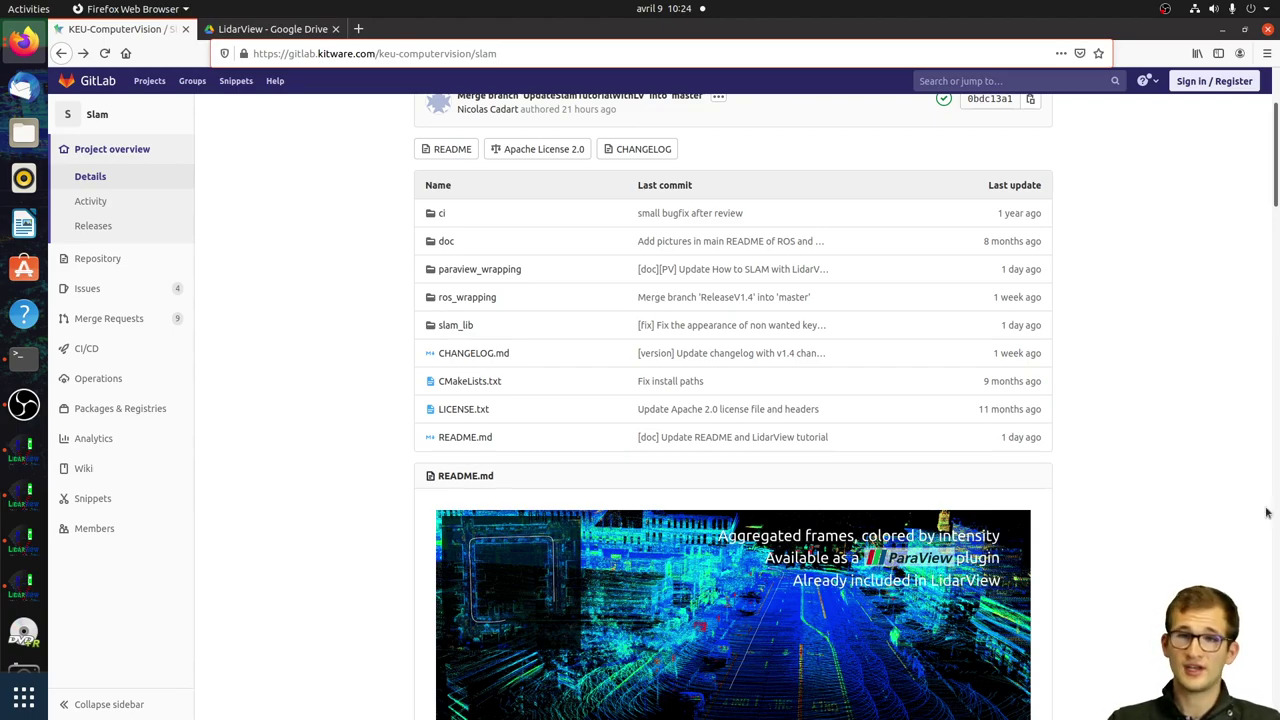
{"action": "scroll", "coordinate": [1164, 569], "scroll_direction": "down", "scroll_amount": 1}
{"action": "scroll", "coordinate": [1194, 523], "scroll_direction": "down", "scroll_amount": 3}
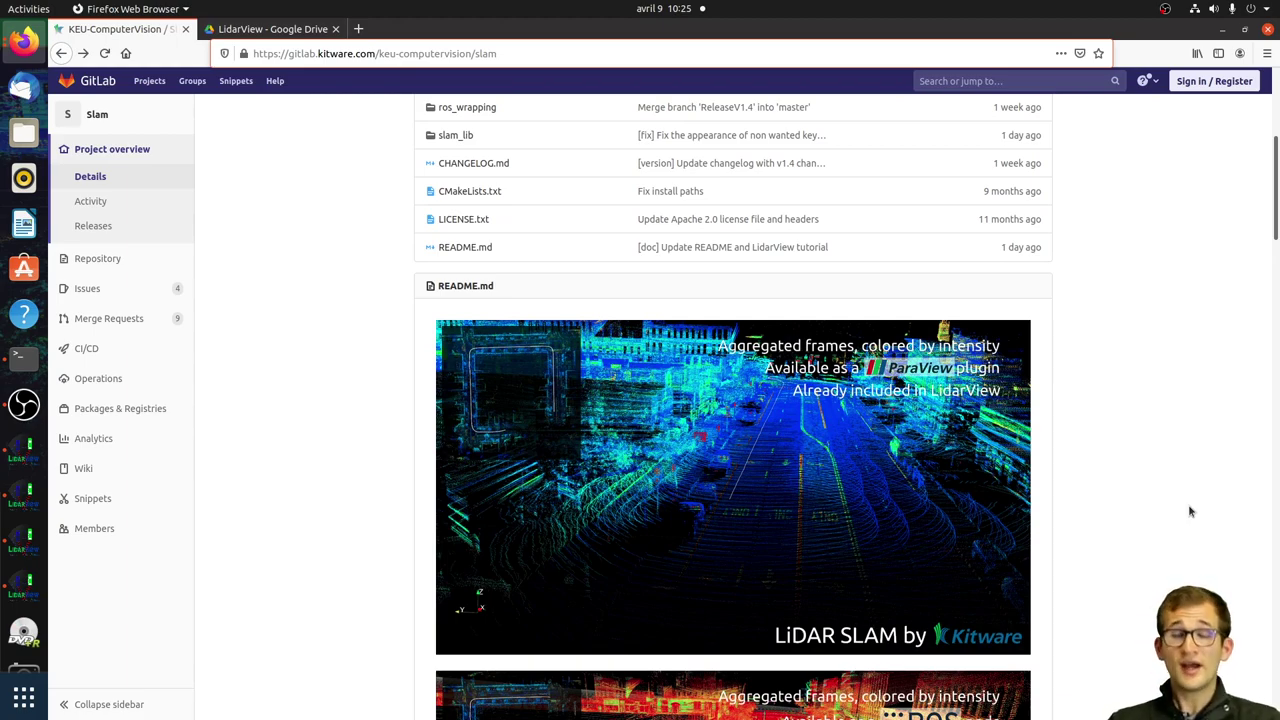
{"action": "scroll", "coordinate": [1155, 510], "scroll_direction": "down", "scroll_amount": 5}
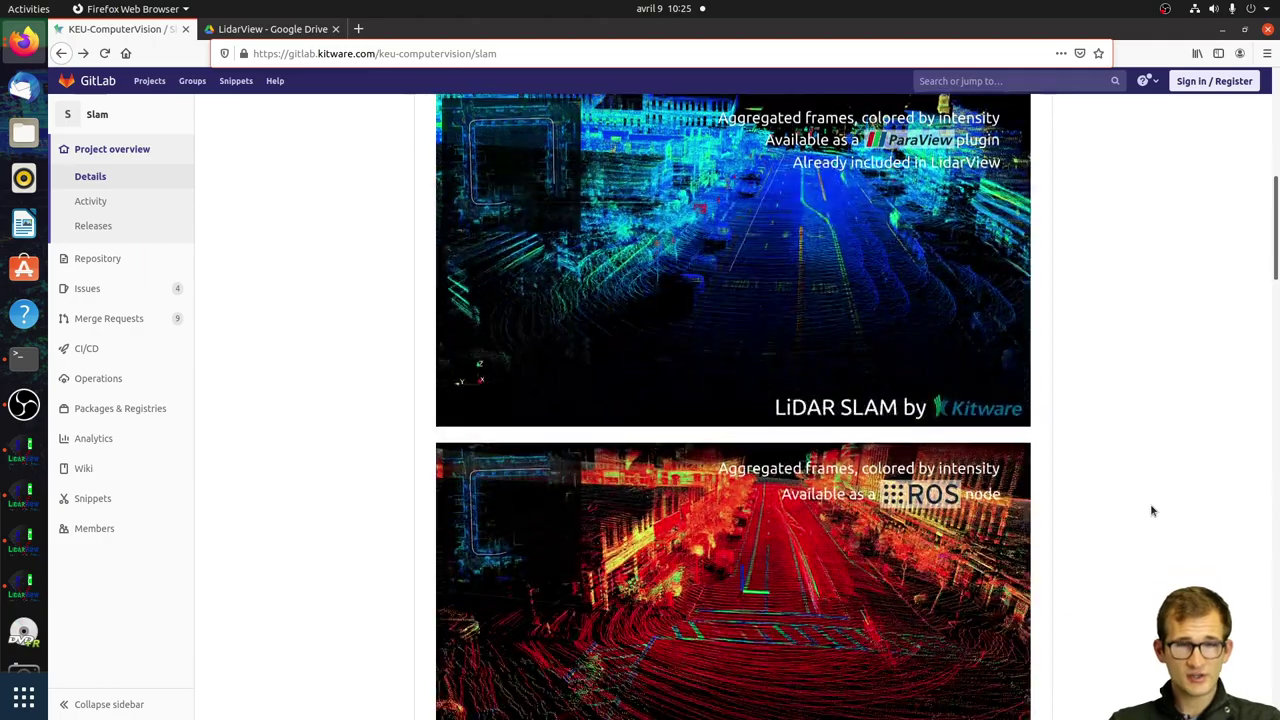
Step: Return to the CarLoop_VLP16 SLAM result and tilt, pan and zoom the edge map along the trajectory
{"action": "left_click", "coordinate": [24, 585]}
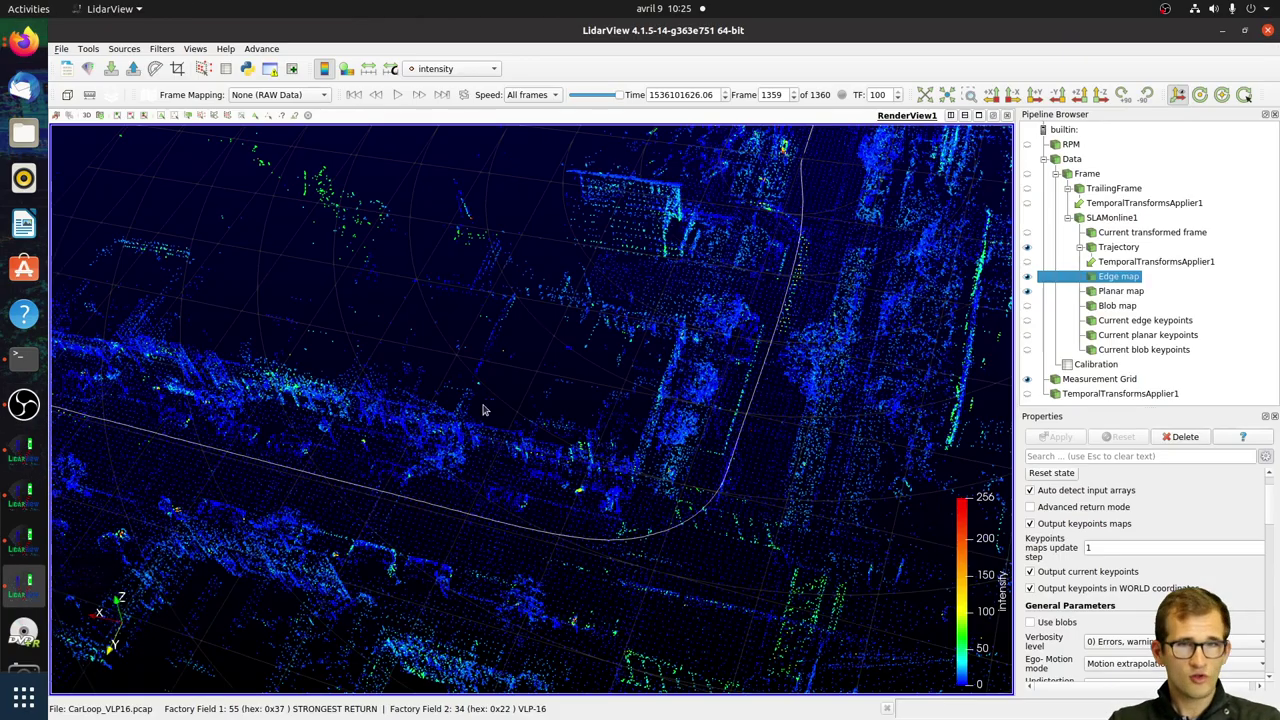
{"action": "left_click_drag", "start_coordinate": [571, 424], "coordinate": [390, 550]}
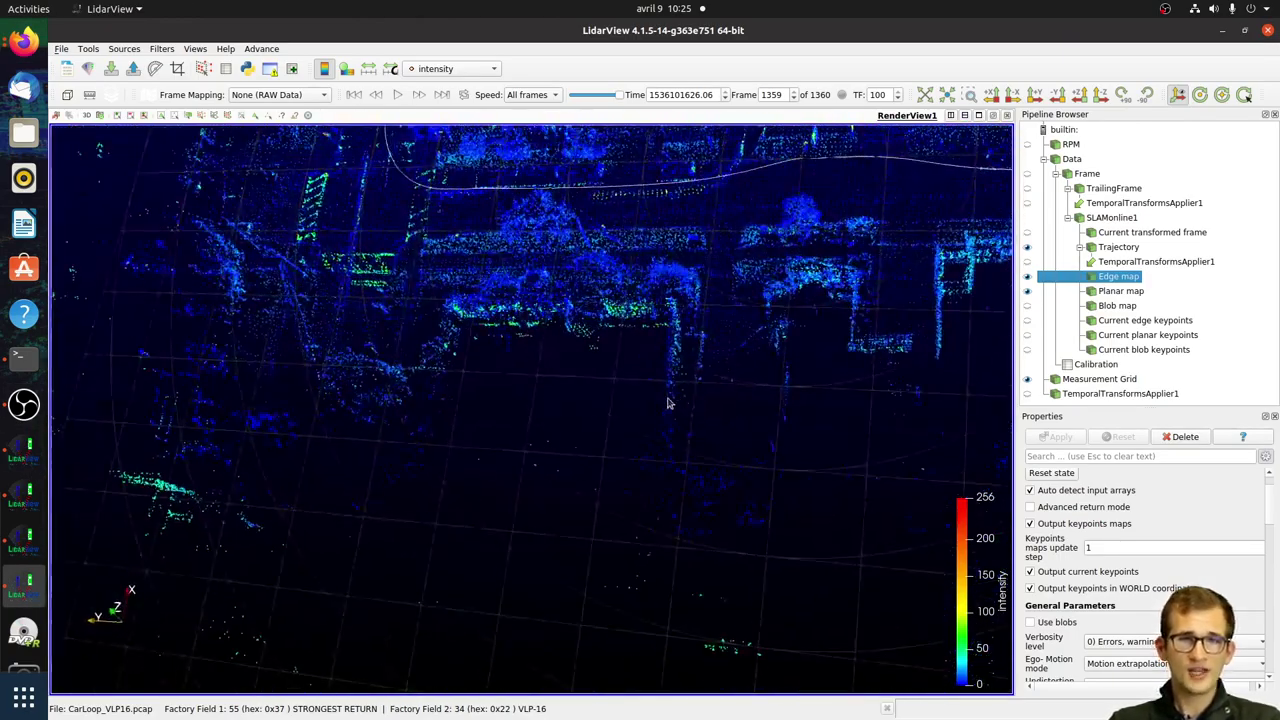
{"action": "scroll", "coordinate": [390, 555], "scroll_direction": "up", "scroll_amount": 5}
{"action": "scroll", "coordinate": [390, 555], "scroll_direction": "down", "scroll_amount": 2}
{"action": "left_click_drag", "start_coordinate": [390, 555], "coordinate": [540, 550]}
{"action": "scroll", "coordinate": [545, 545], "scroll_direction": "up", "scroll_amount": 4}
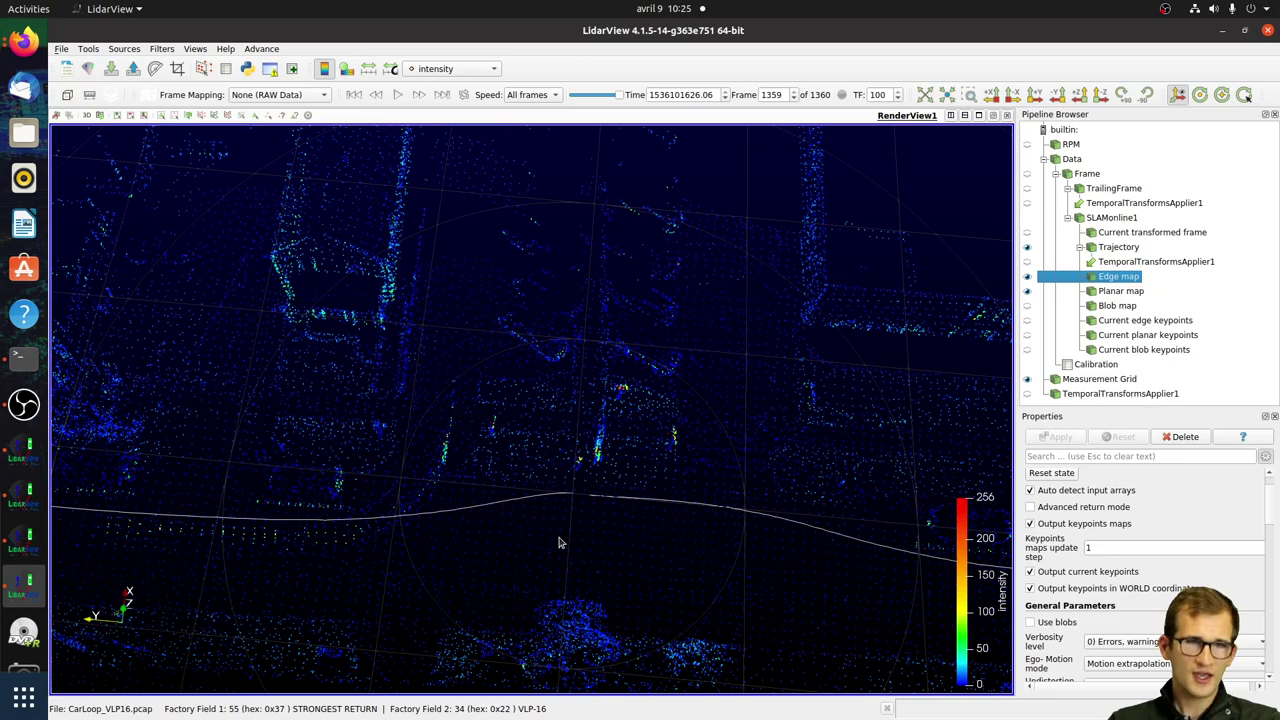
{"action": "scroll", "coordinate": [557, 537], "scroll_direction": "down", "scroll_amount": 2}
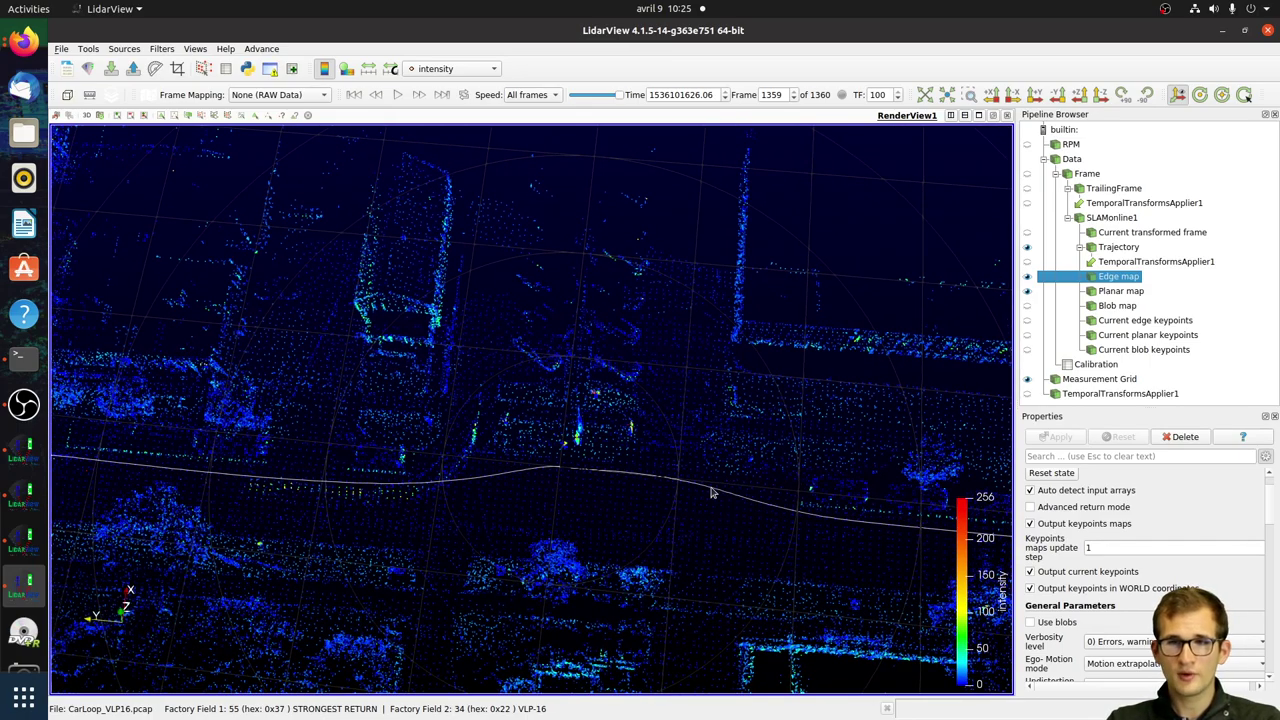
Step: Switch from the CarLoop window through OfficeWalking to the UndergroundParking_VLP16 SLAM result
{"action": "left_click", "coordinate": [20, 488]}
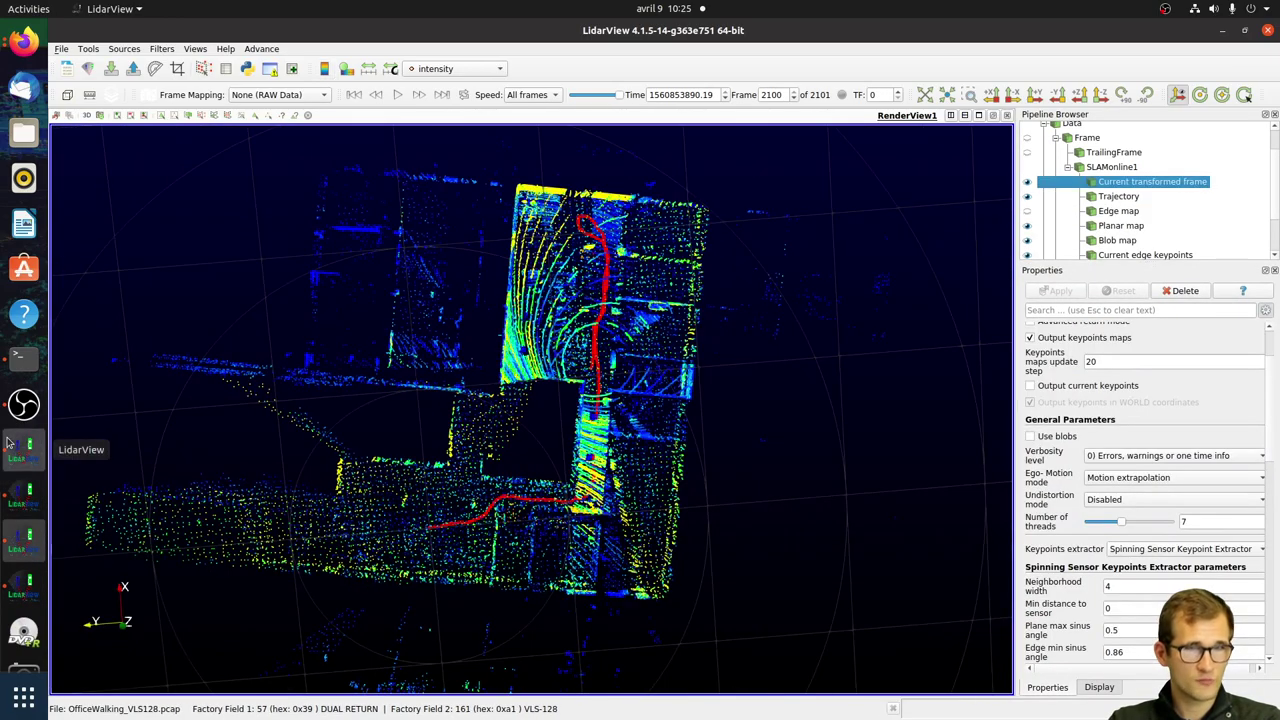
{"action": "left_click", "coordinate": [24, 450]}
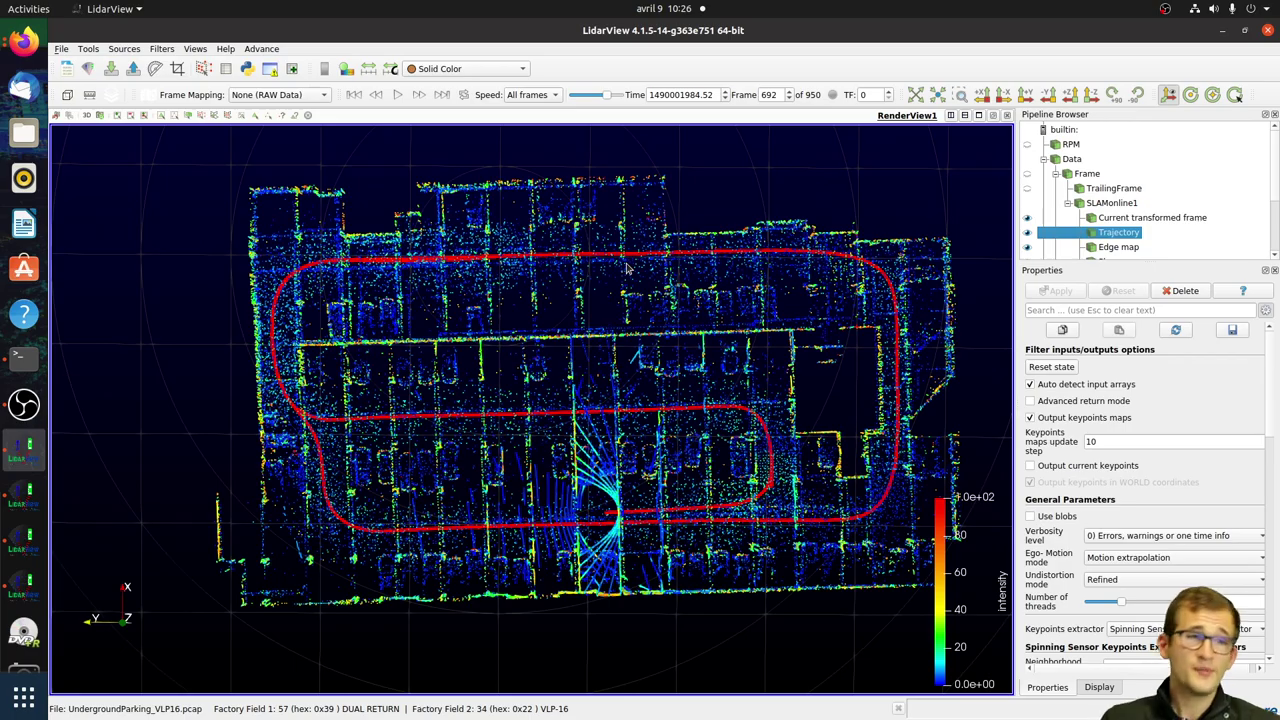
Step: Show the Drone_HDL32 SLAM map with its Trajectory visible as a red path, orbiting to view it
{"action": "left_click", "coordinate": [24, 493]}
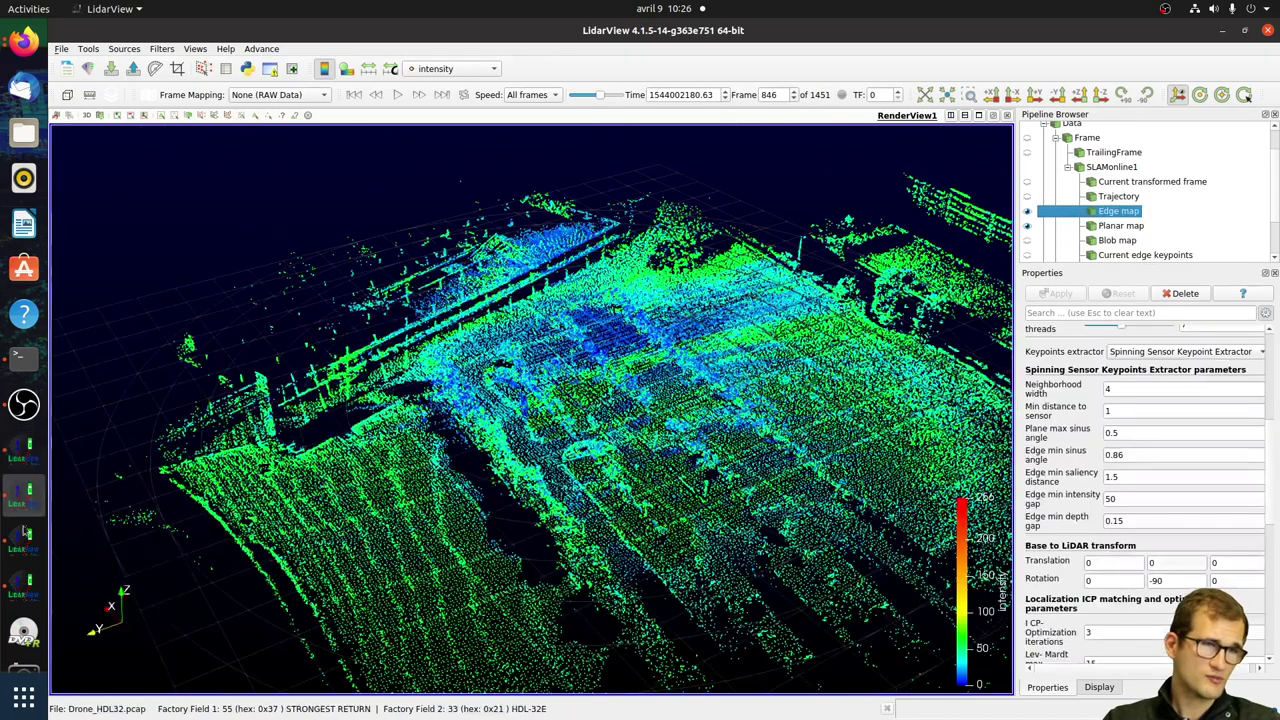
{"action": "left_click_drag", "start_coordinate": [614, 497], "coordinate": [625, 465]}
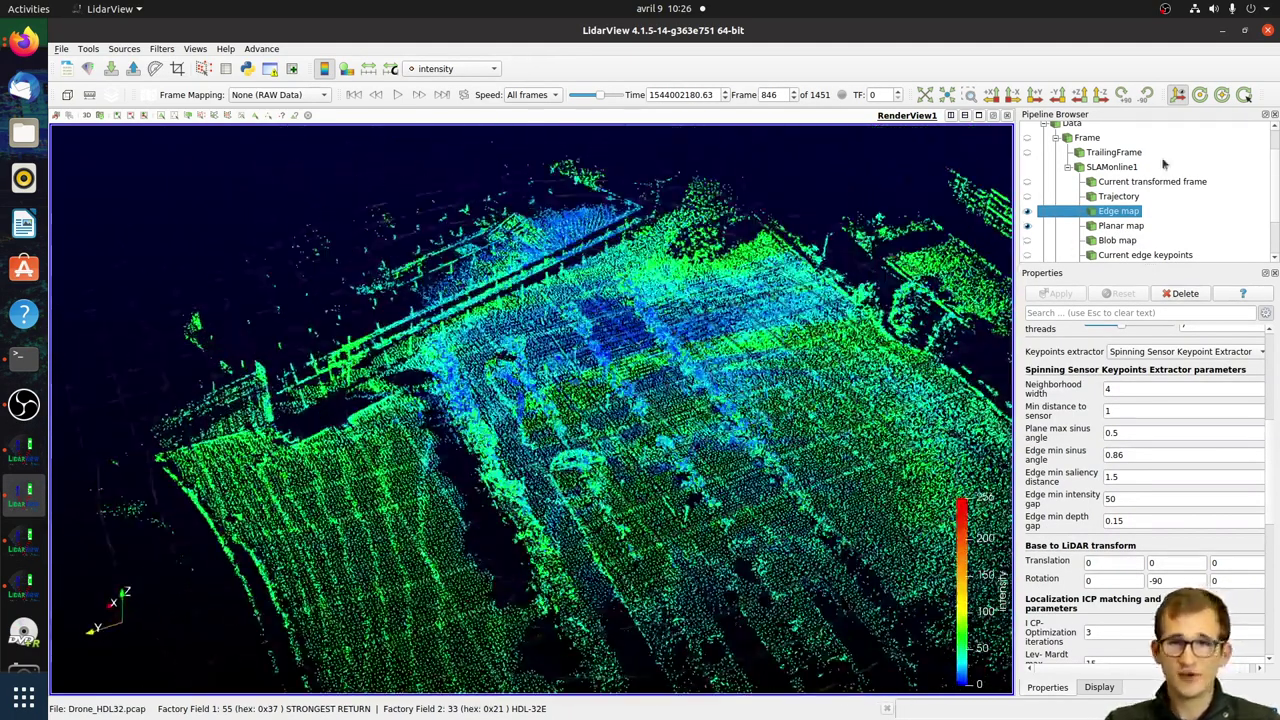
{"action": "left_click", "coordinate": [1026, 196]}
{"action": "left_click_drag", "start_coordinate": [640, 320], "coordinate": [607, 317]}
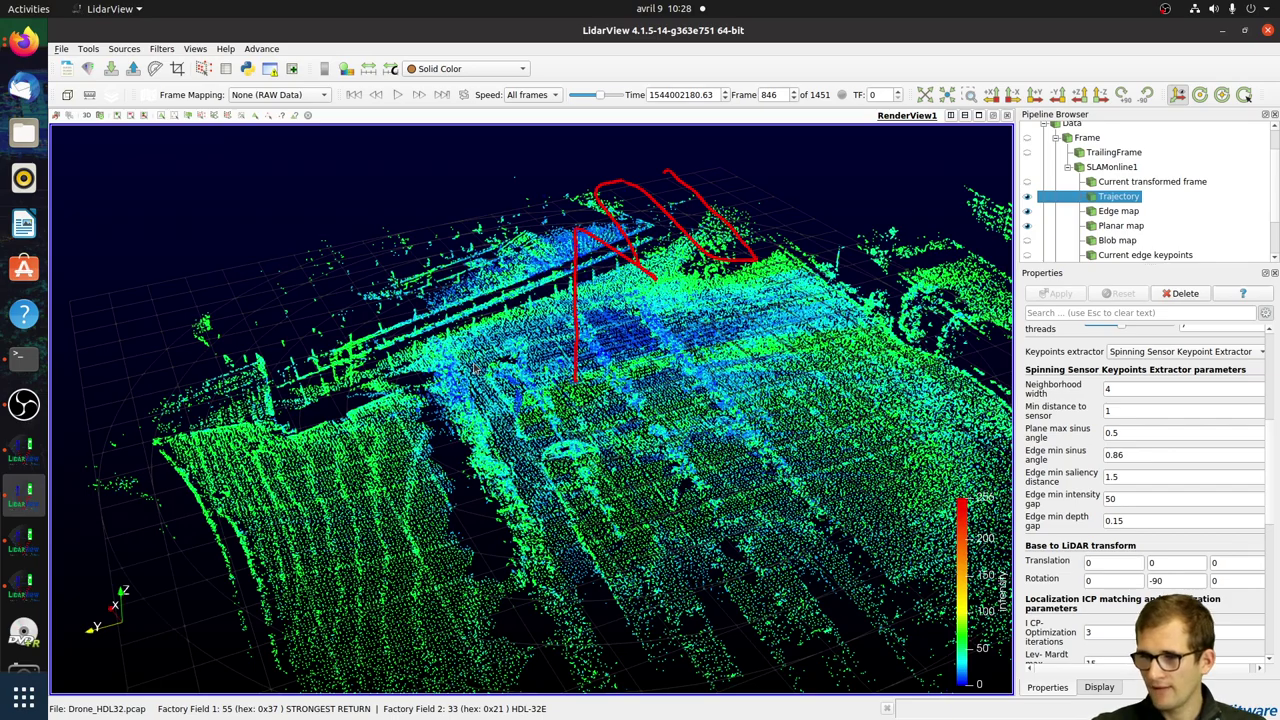
Step: Tilt the drone map down to a near-horizontal view so the red trajectory rises above the ground
{"action": "left_click_drag", "start_coordinate": [777, 377], "coordinate": [757, 420]}
{"action": "left_click_drag", "start_coordinate": [643, 412], "coordinate": [663, 393]}
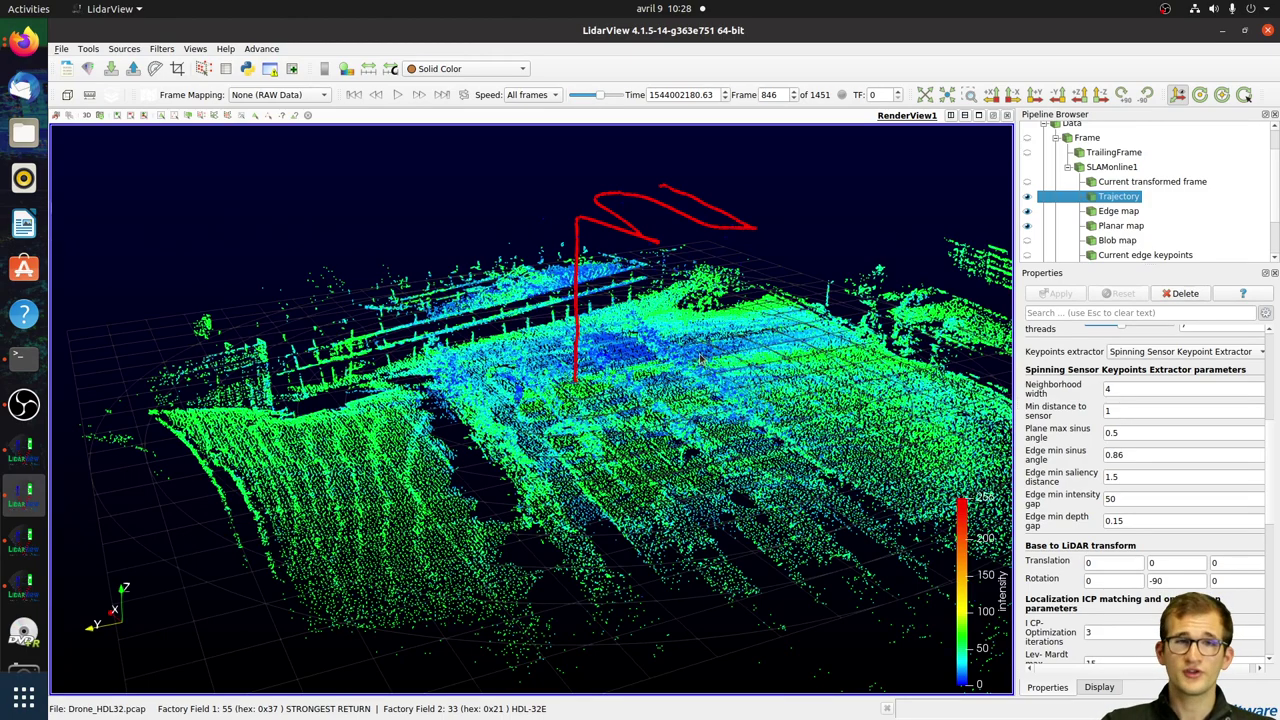
{"action": "left_click_drag", "start_coordinate": [706, 335], "coordinate": [800, 456]}
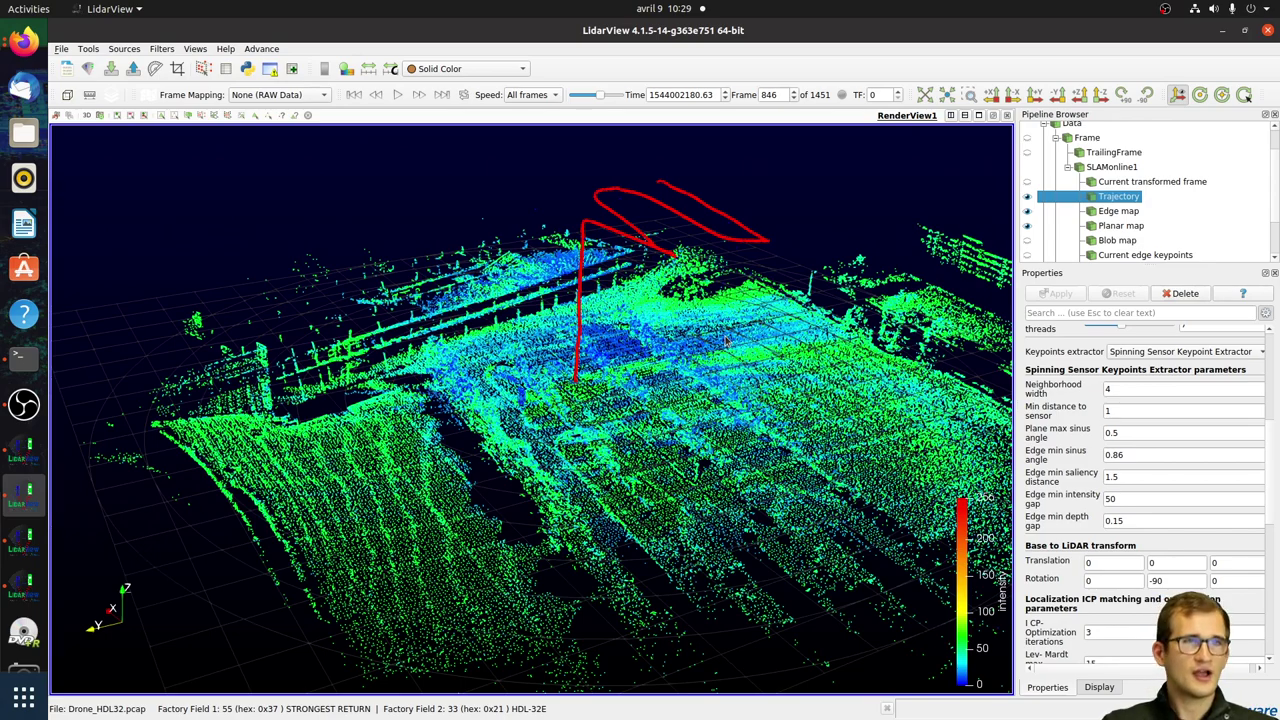
Step: Bring back the GitLab Slam page and browse its file list and README demo images
{"action": "left_click", "coordinate": [30, 40]}
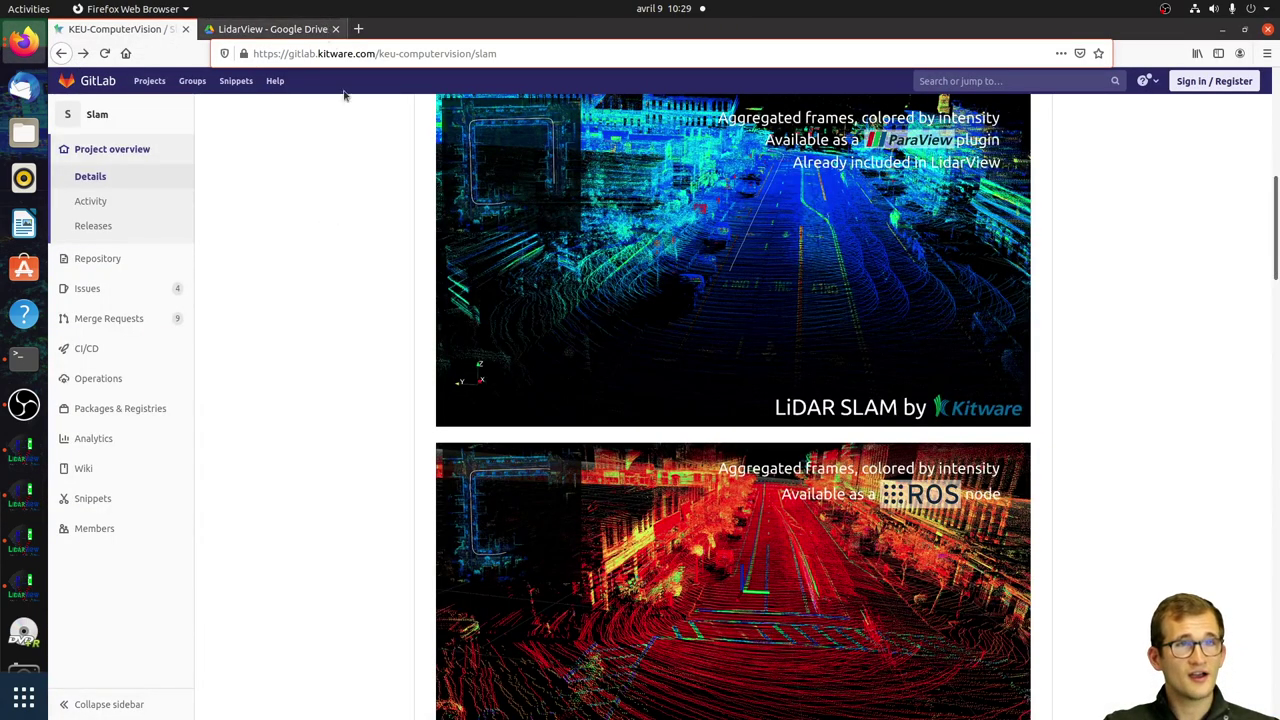
{"action": "scroll", "coordinate": [646, 417], "scroll_direction": "up", "scroll_amount": 10}
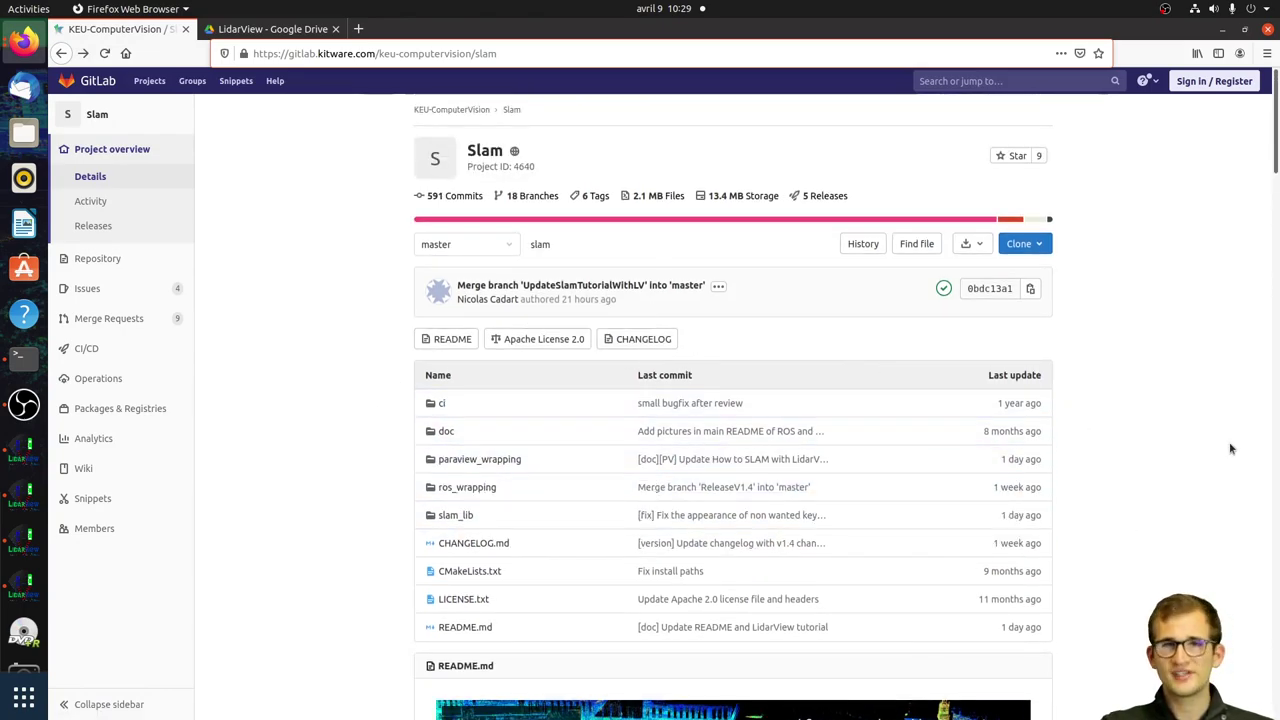
{"action": "scroll", "coordinate": [1189, 326], "scroll_direction": "down", "scroll_amount": 5}
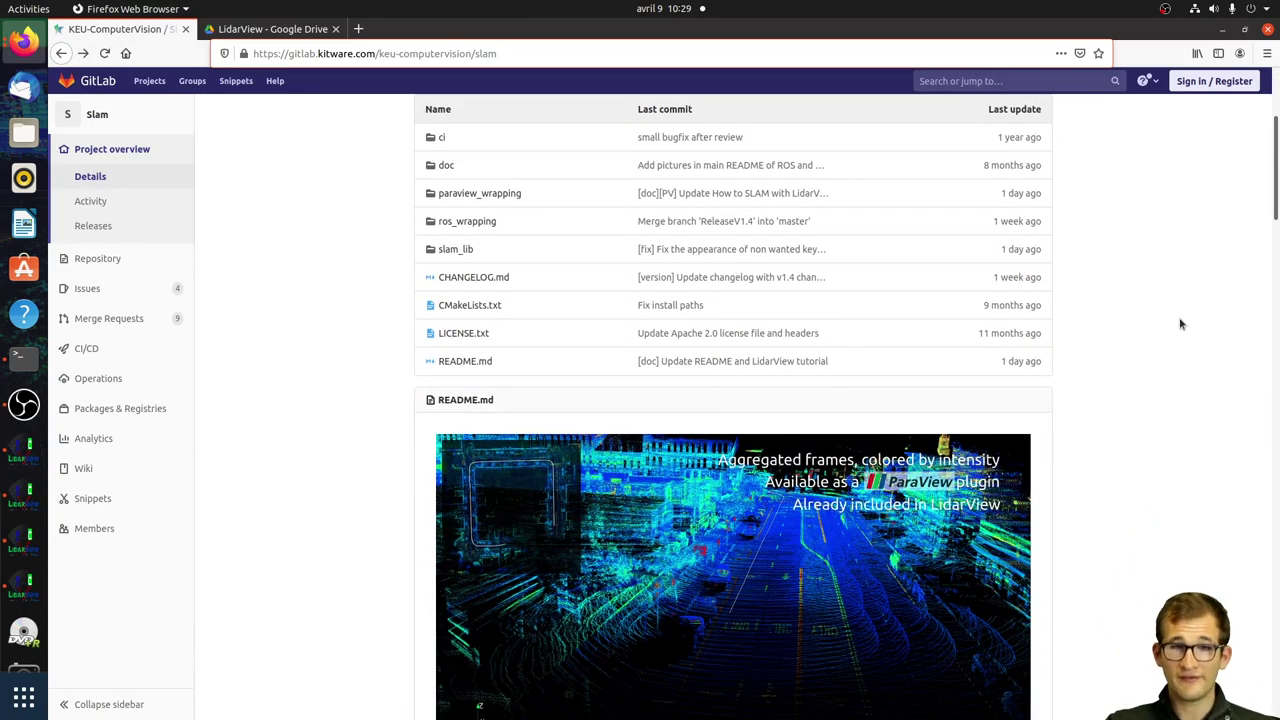
{"action": "scroll", "coordinate": [1180, 323], "scroll_direction": "down", "scroll_amount": 1}
{"action": "scroll", "coordinate": [1180, 323], "scroll_direction": "down", "scroll_amount": 2}
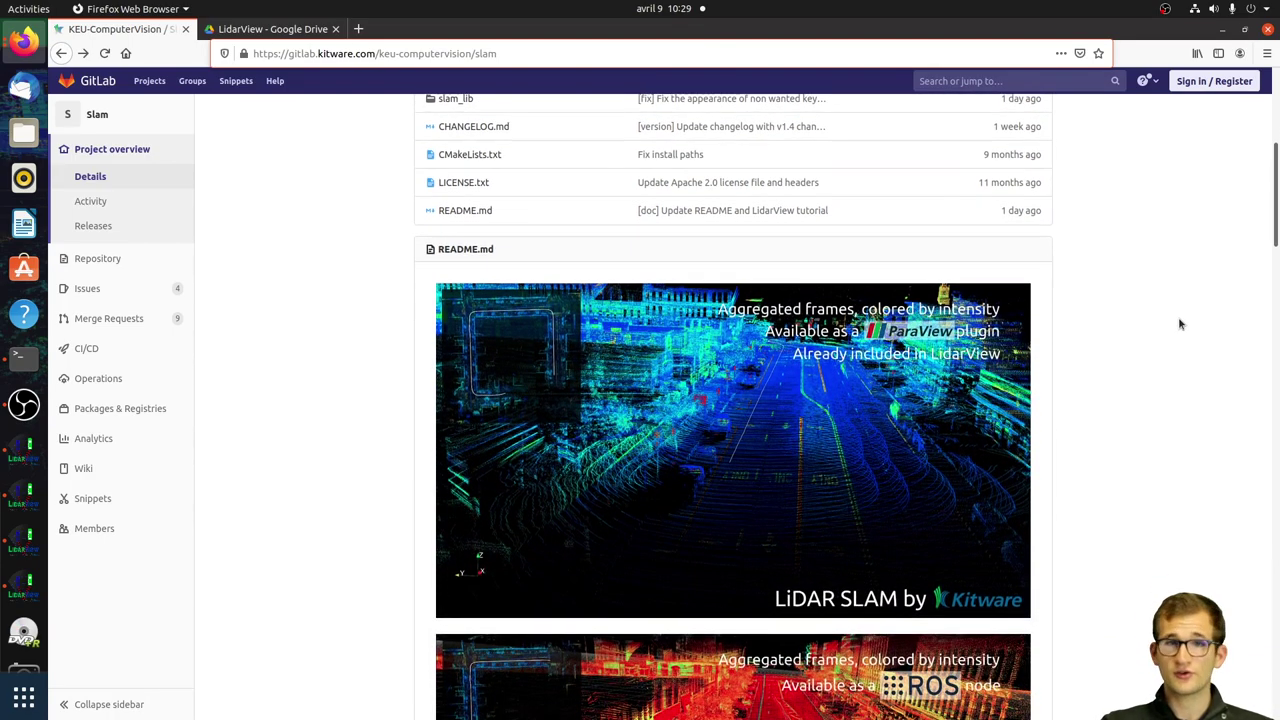
{"action": "scroll", "coordinate": [1180, 323], "scroll_direction": "up", "scroll_amount": 1}
{"action": "scroll", "coordinate": [987, 346], "scroll_direction": "up", "scroll_amount": 2}
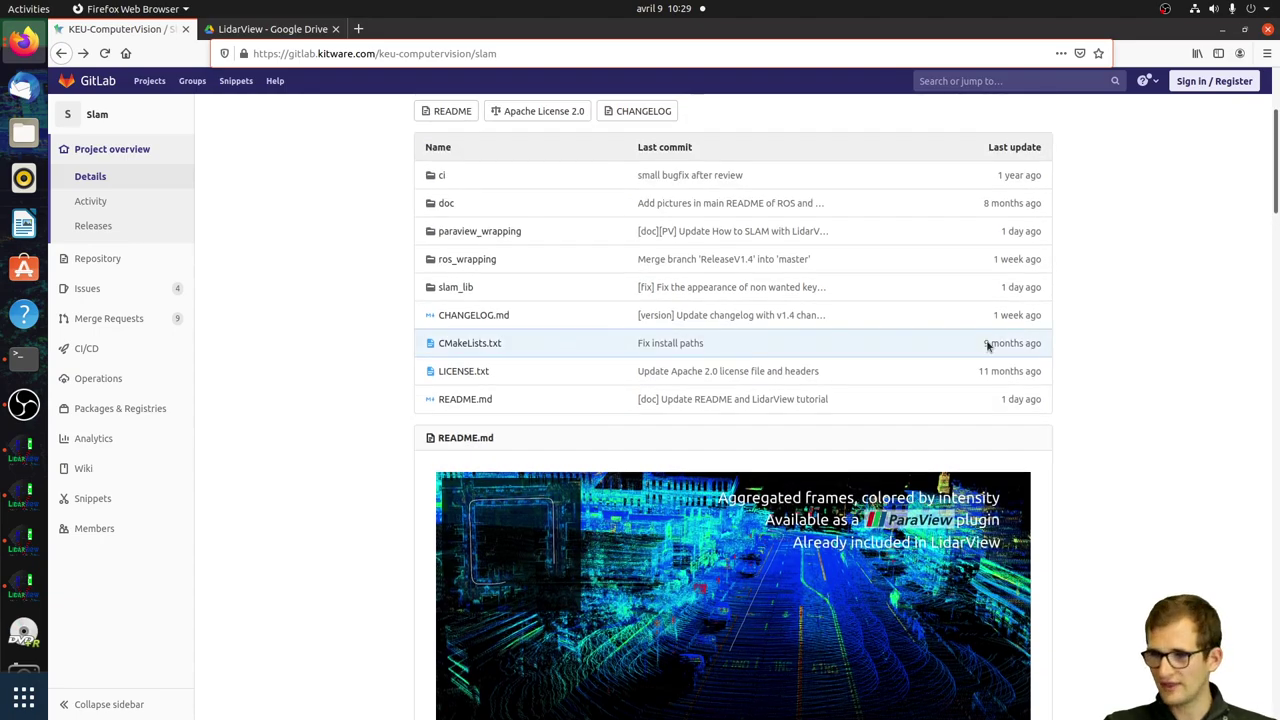
{"action": "mouse_move", "coordinate": [291, 371]}
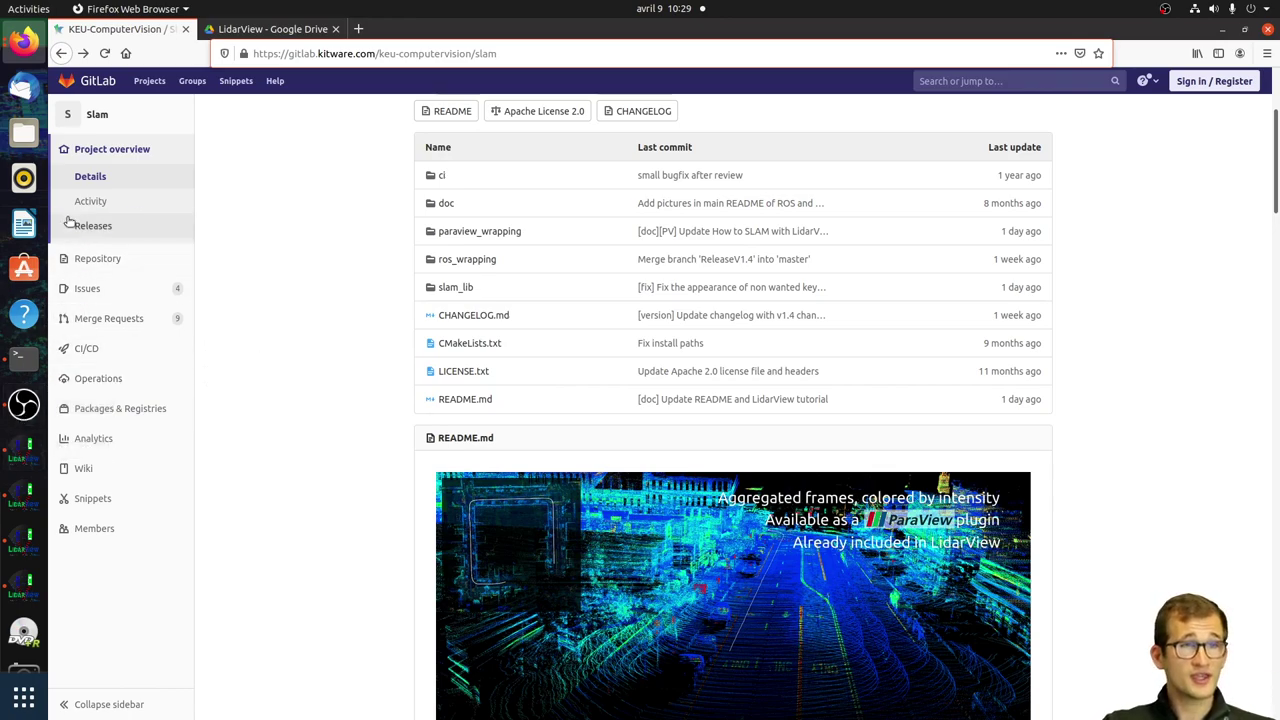
Step: Cycle through the parking, office, drone and car-loop LidarView windows, then return to the GitLab Slam page
{"action": "left_click", "coordinate": [24, 452]}
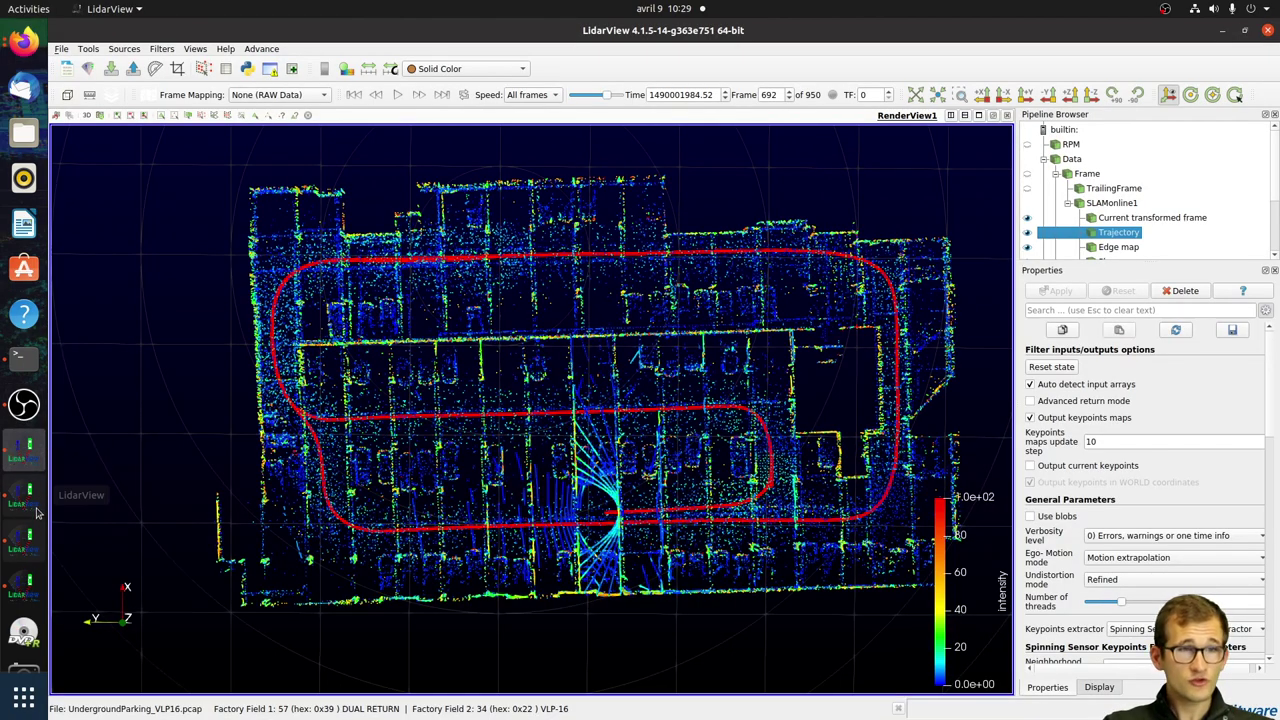
{"action": "left_click", "coordinate": [22, 506]}
{"action": "left_click", "coordinate": [22, 506]}
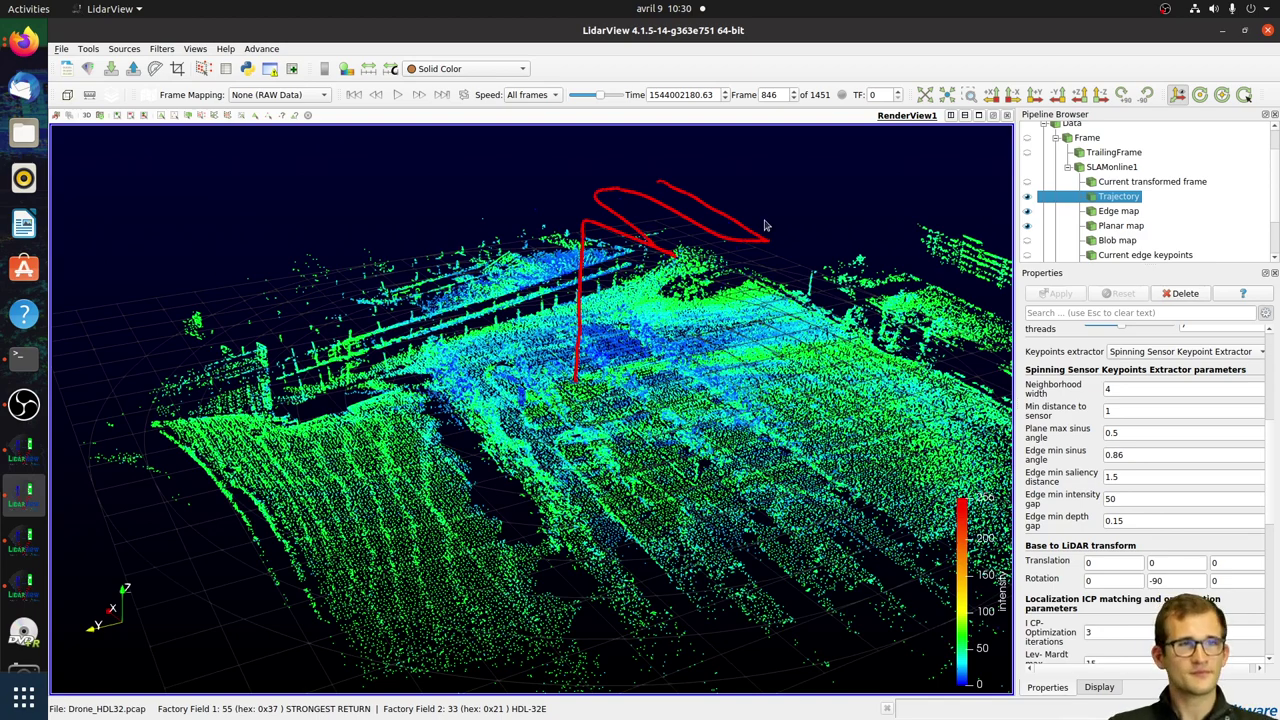
{"action": "left_click", "coordinate": [28, 588]}
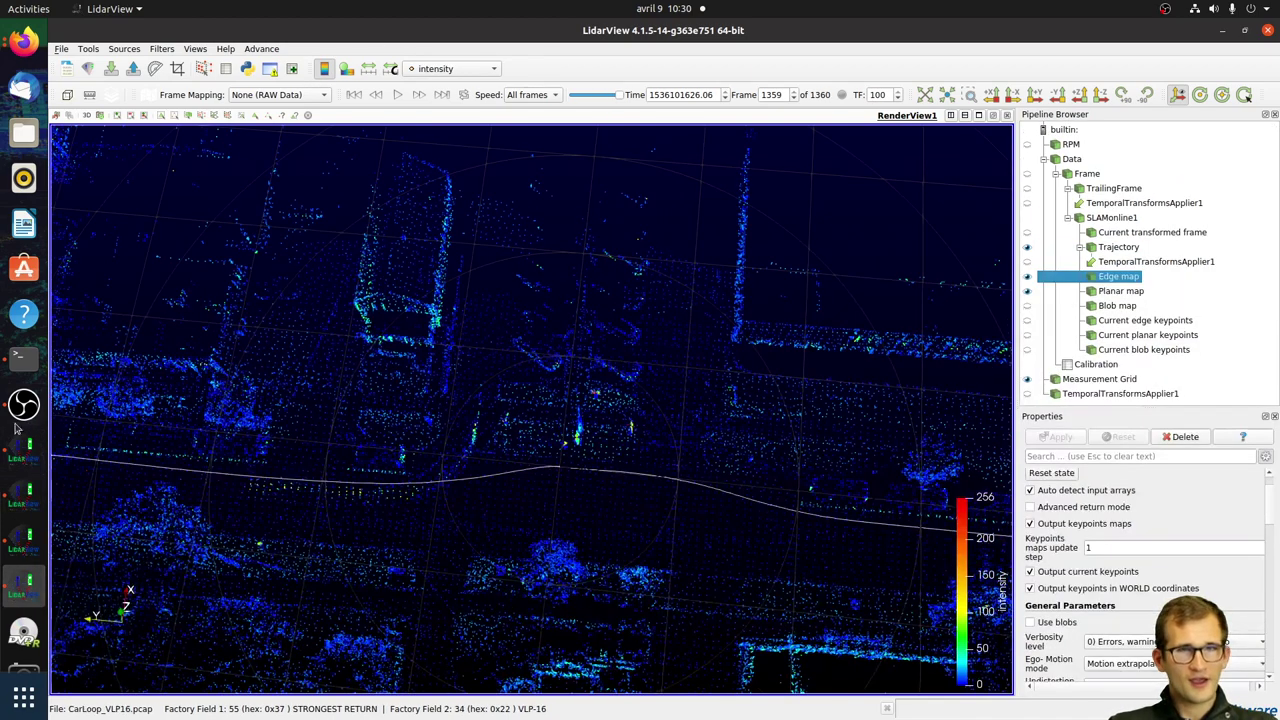
{"action": "left_click", "coordinate": [24, 42]}
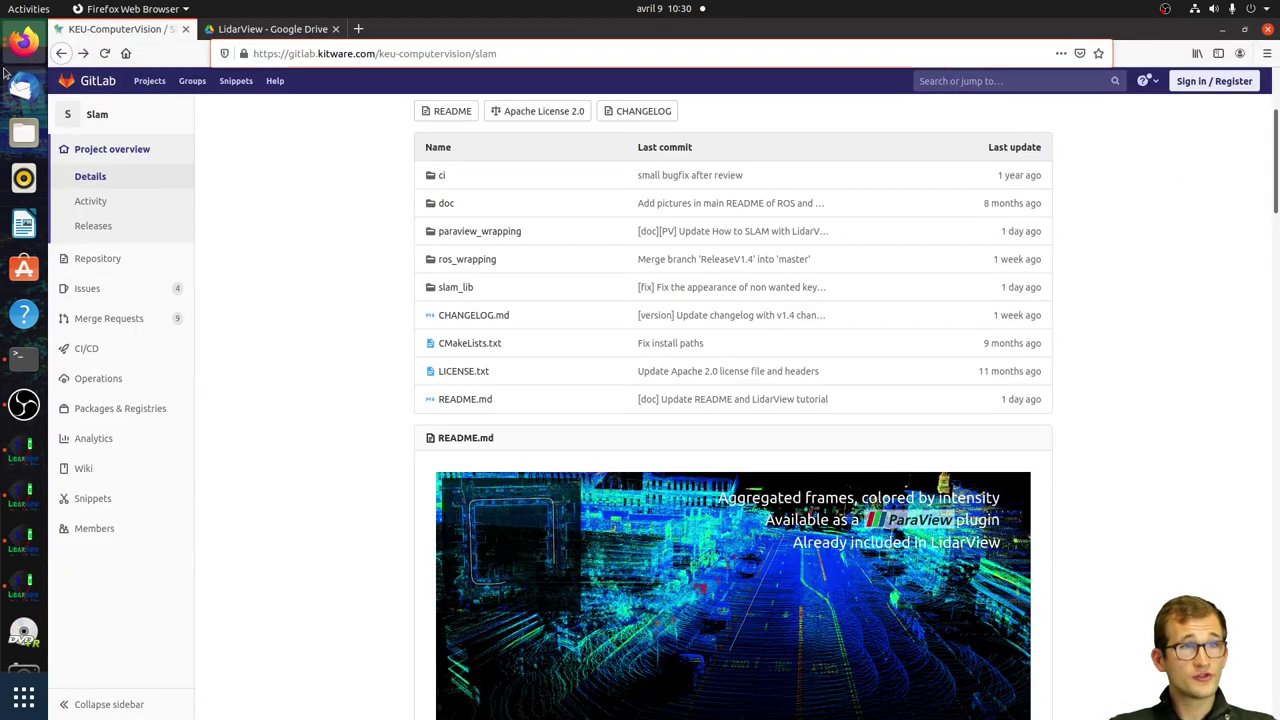
{"action": "left_click", "coordinate": [24, 42]}
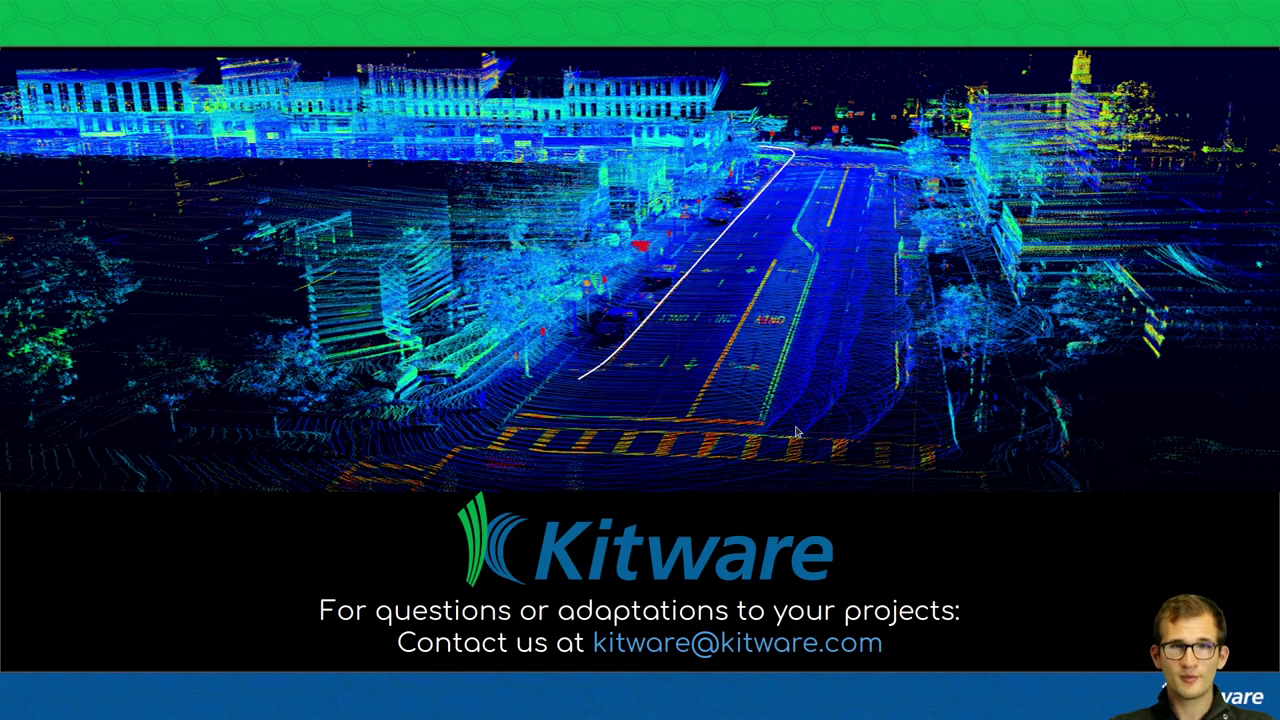